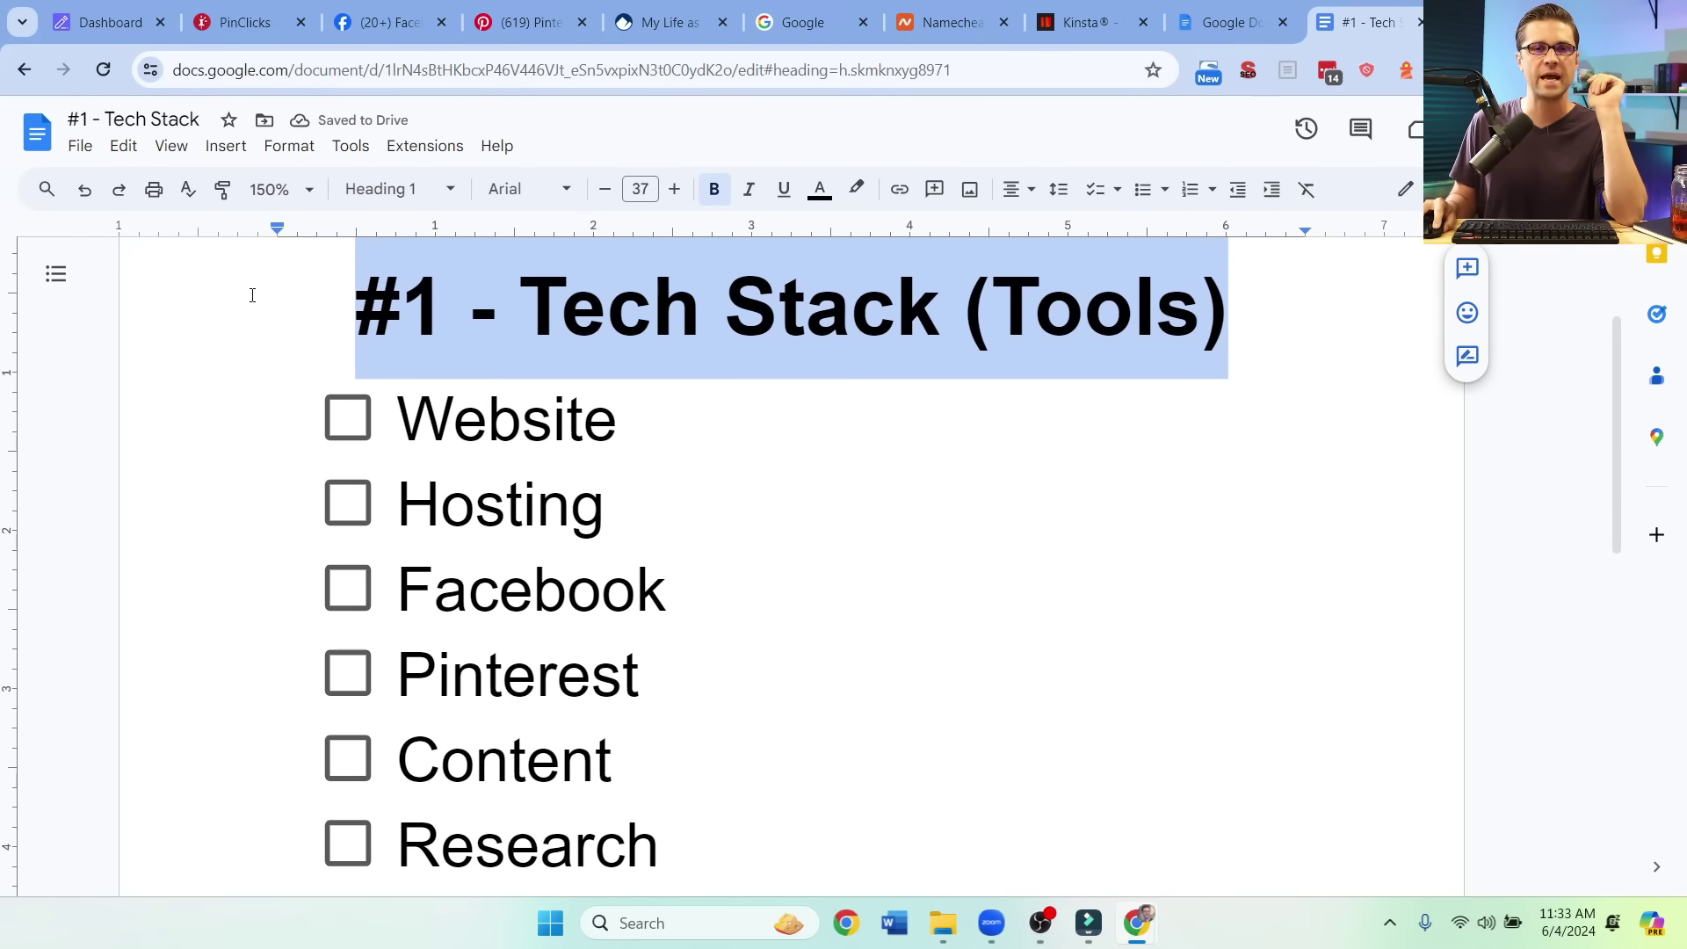
left_click(254, 295)
triple_click(253, 295)
left_click(519, 308)
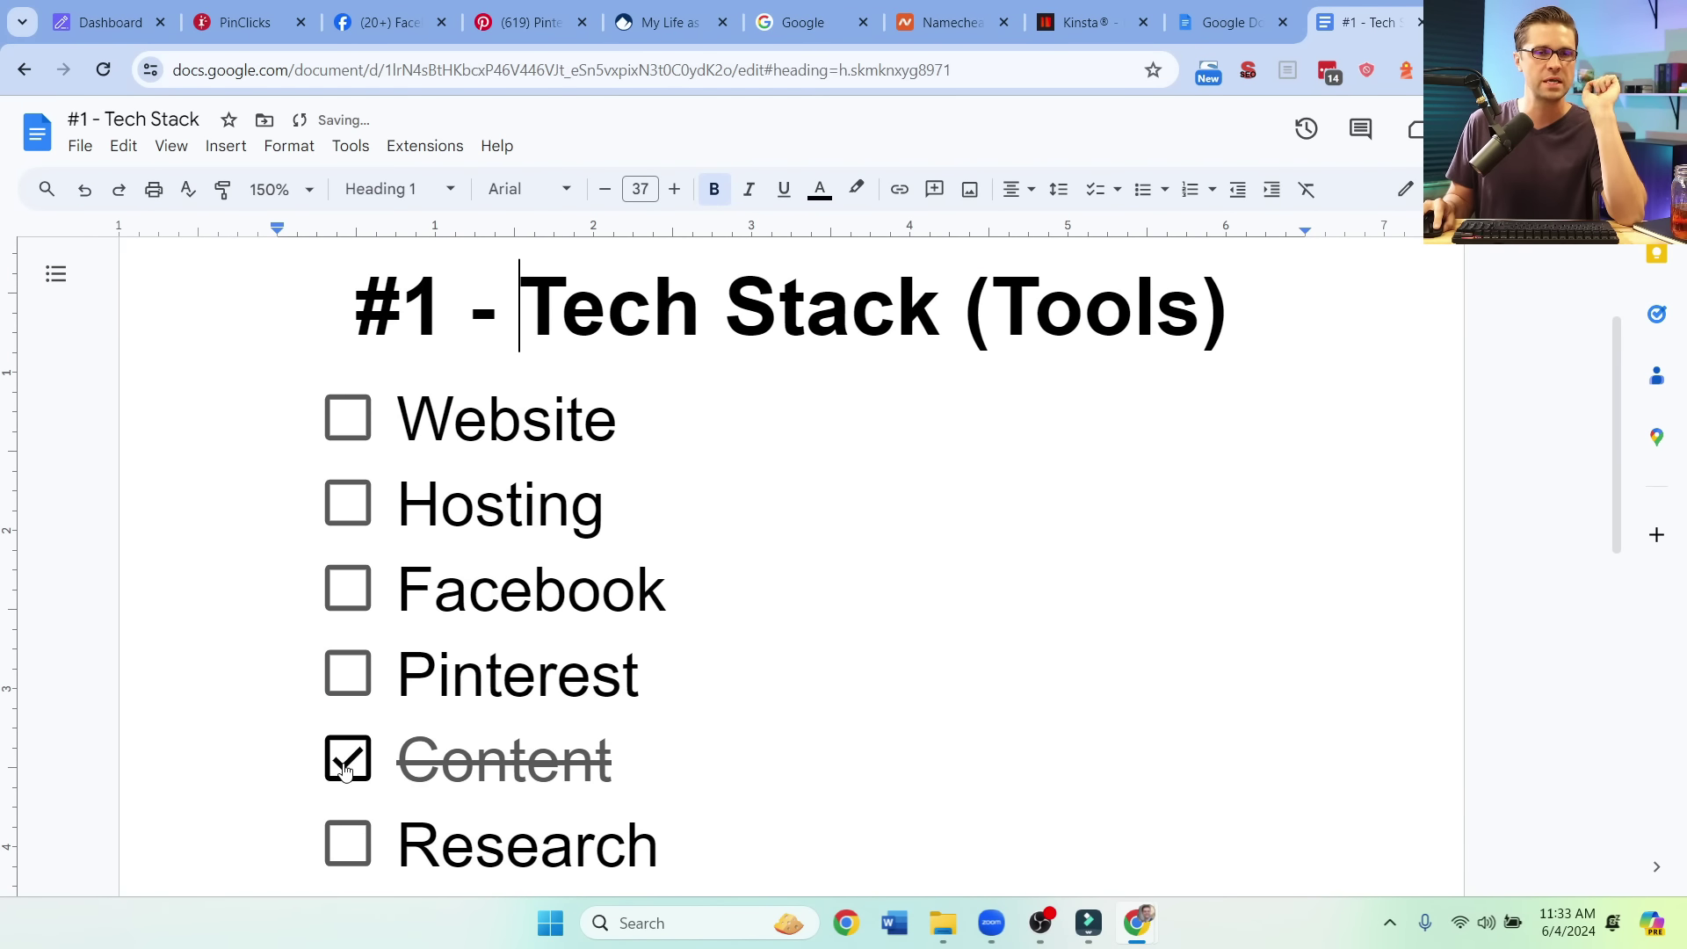
Step: Tick and untick Content, Website and Hosting in the tech stack checklist
left_click(349, 767)
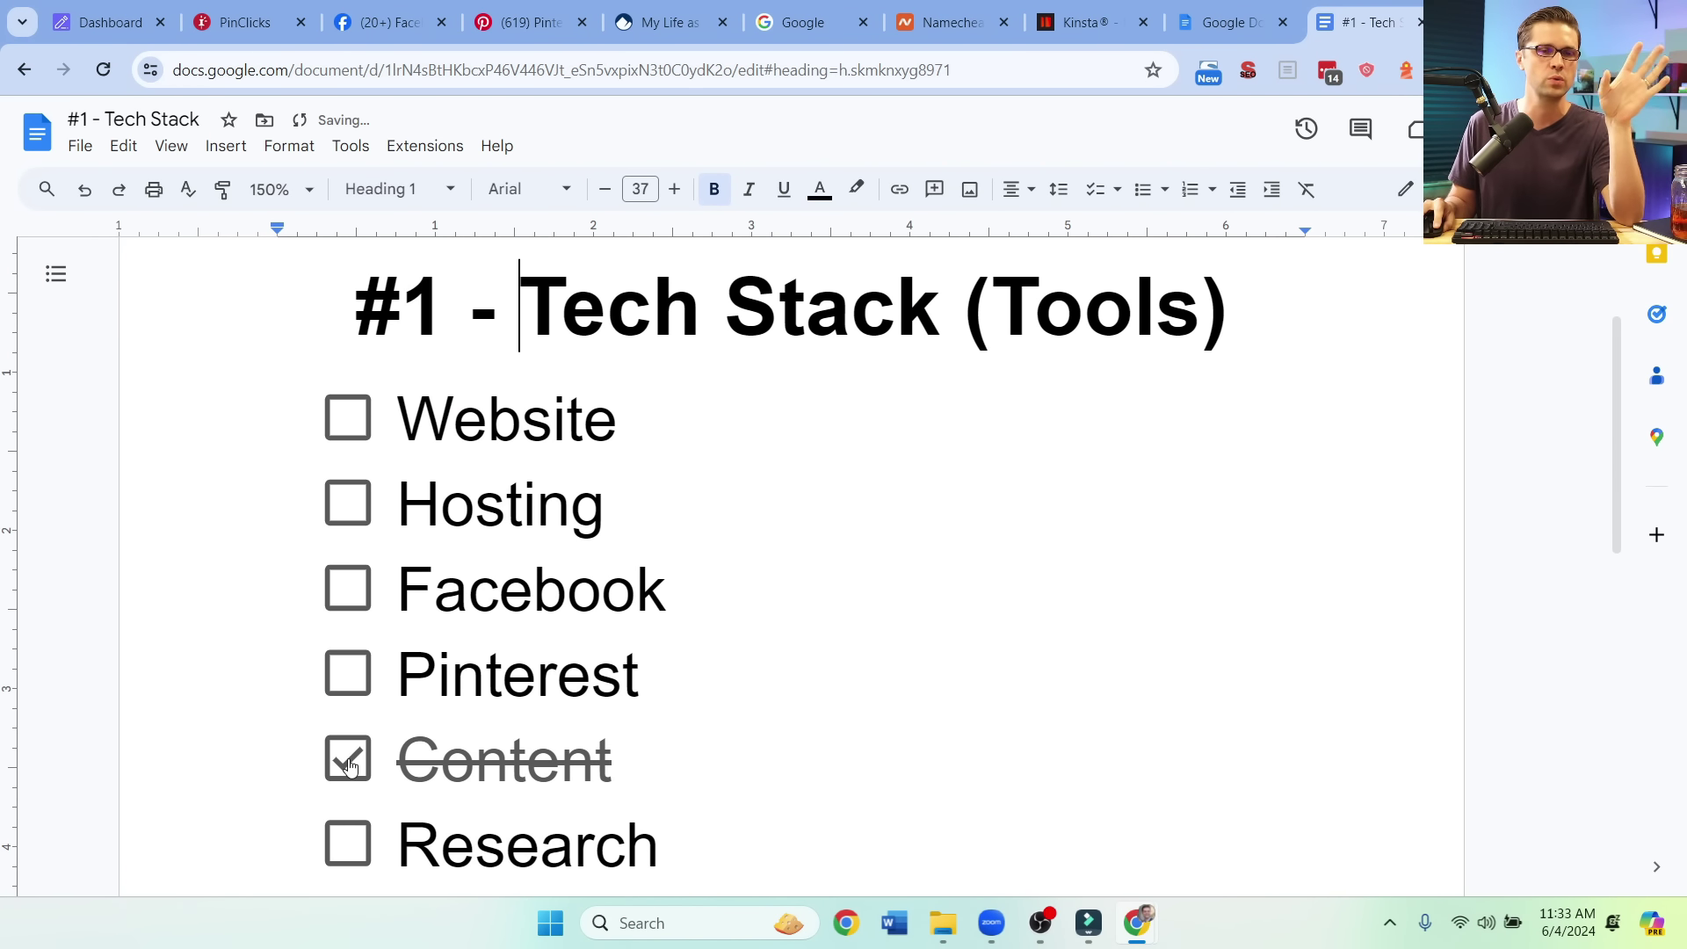
left_click(349, 766)
left_click(371, 422)
left_click(344, 511)
left_click(348, 418)
left_click(343, 516)
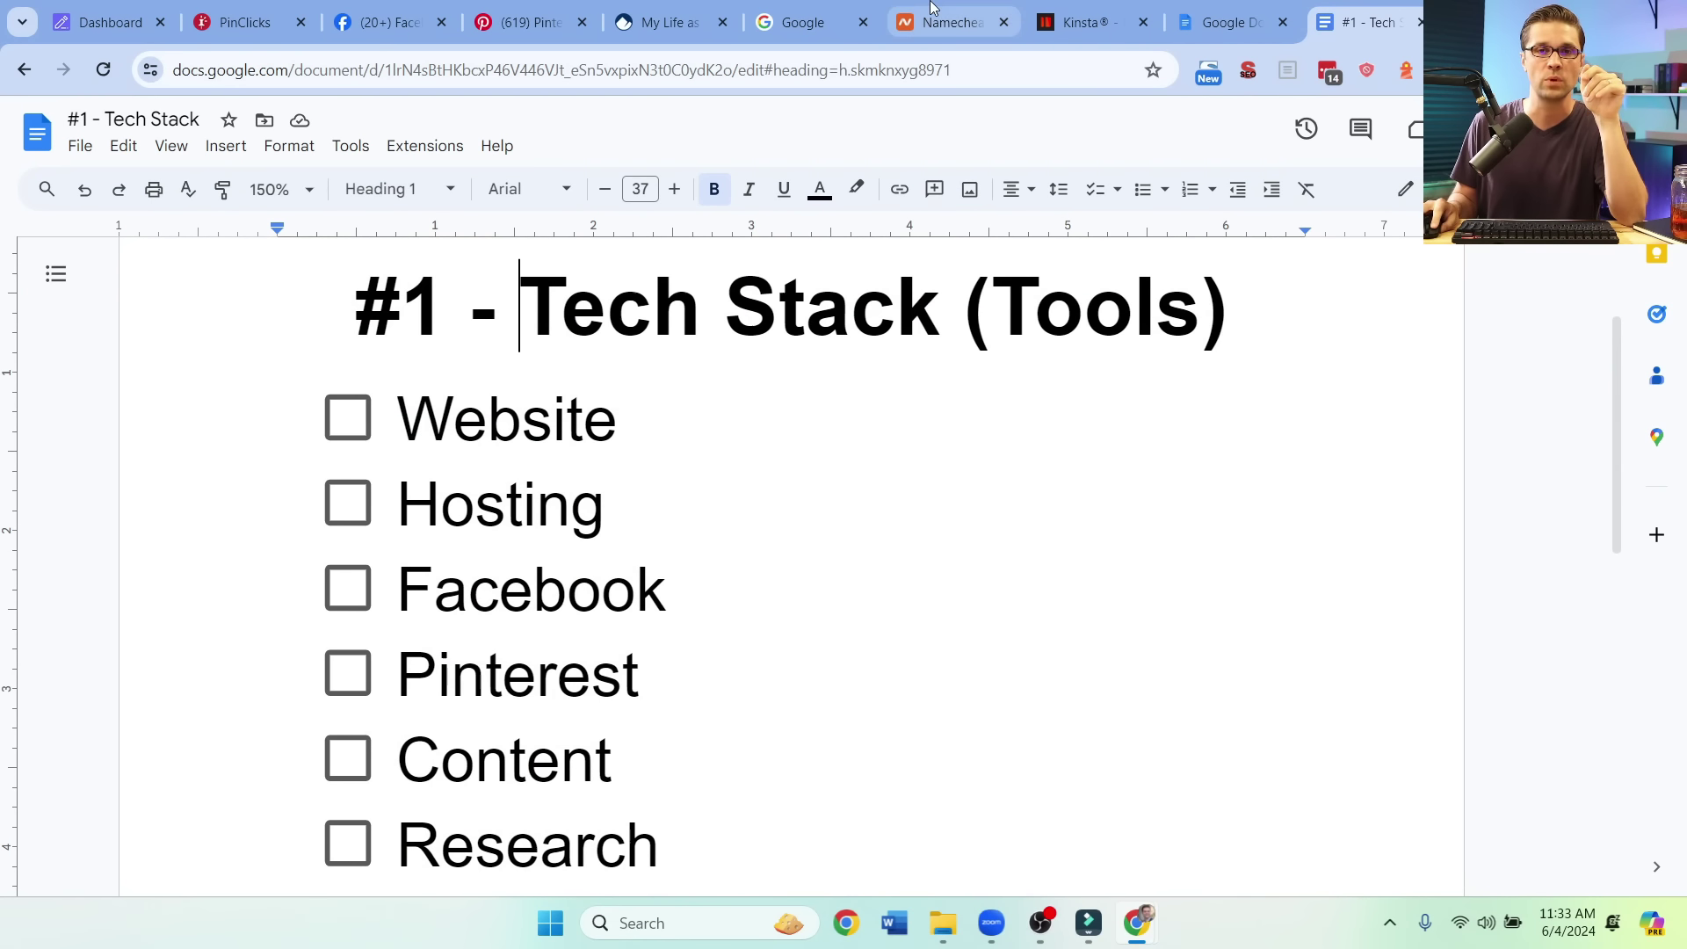
Step: Confirm the searched travel domain is available on Namecheap at $10.28/yr, then view Kinsta
left_click(933, 10)
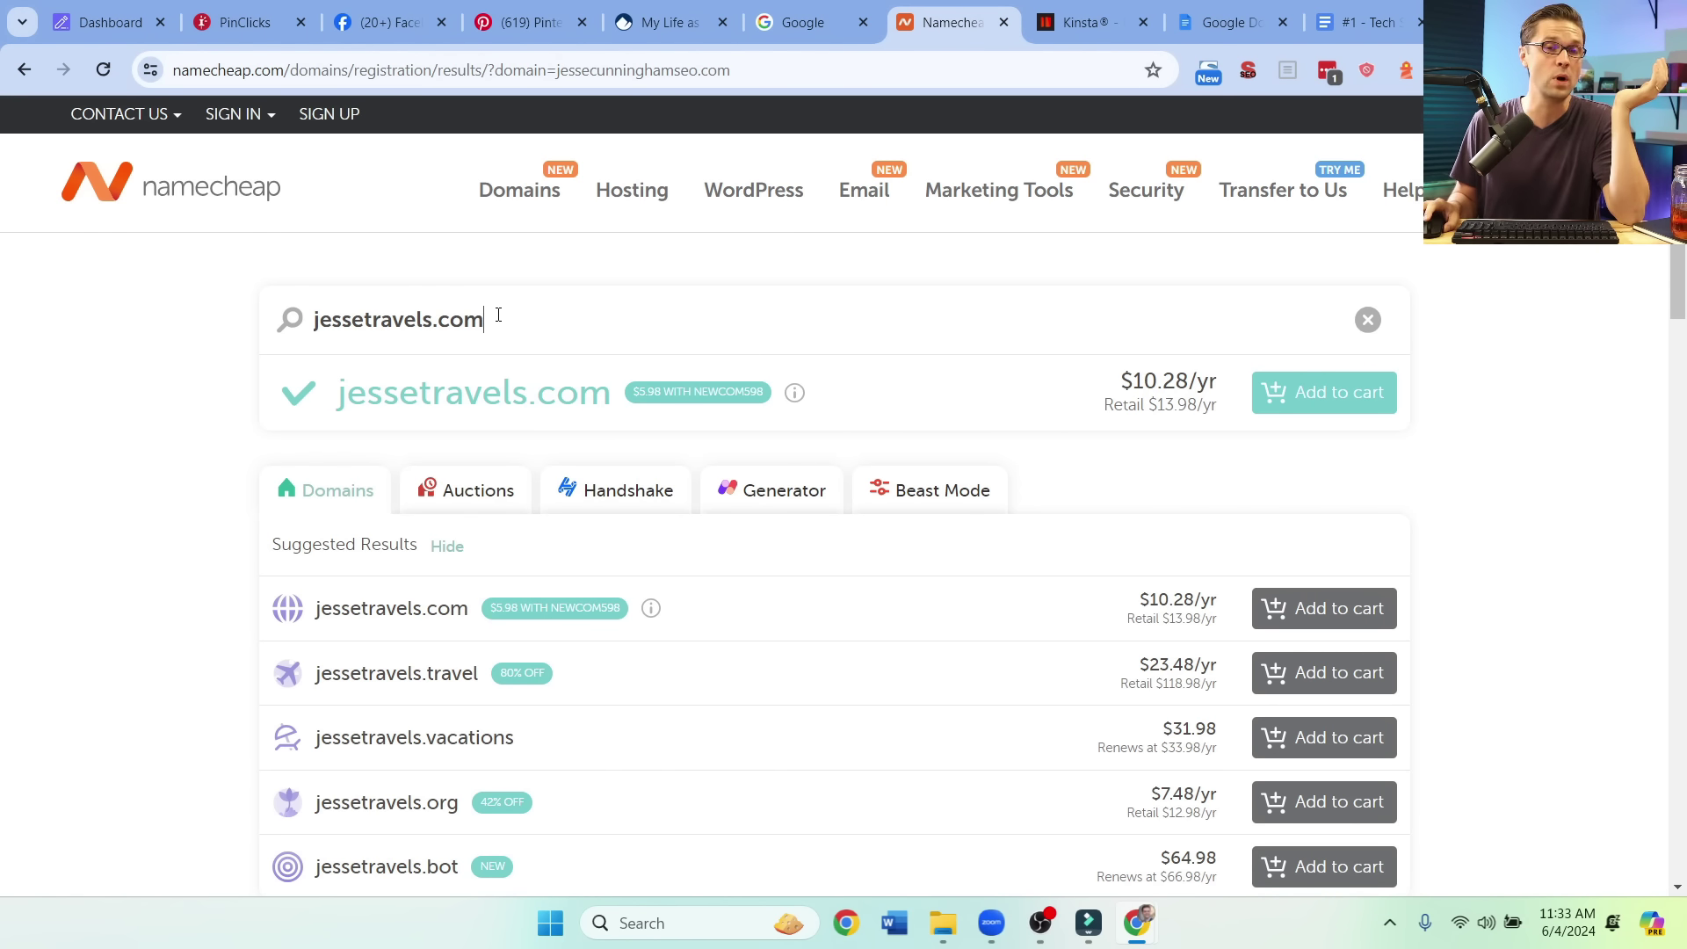
left_click_drag(508, 320, 278, 309)
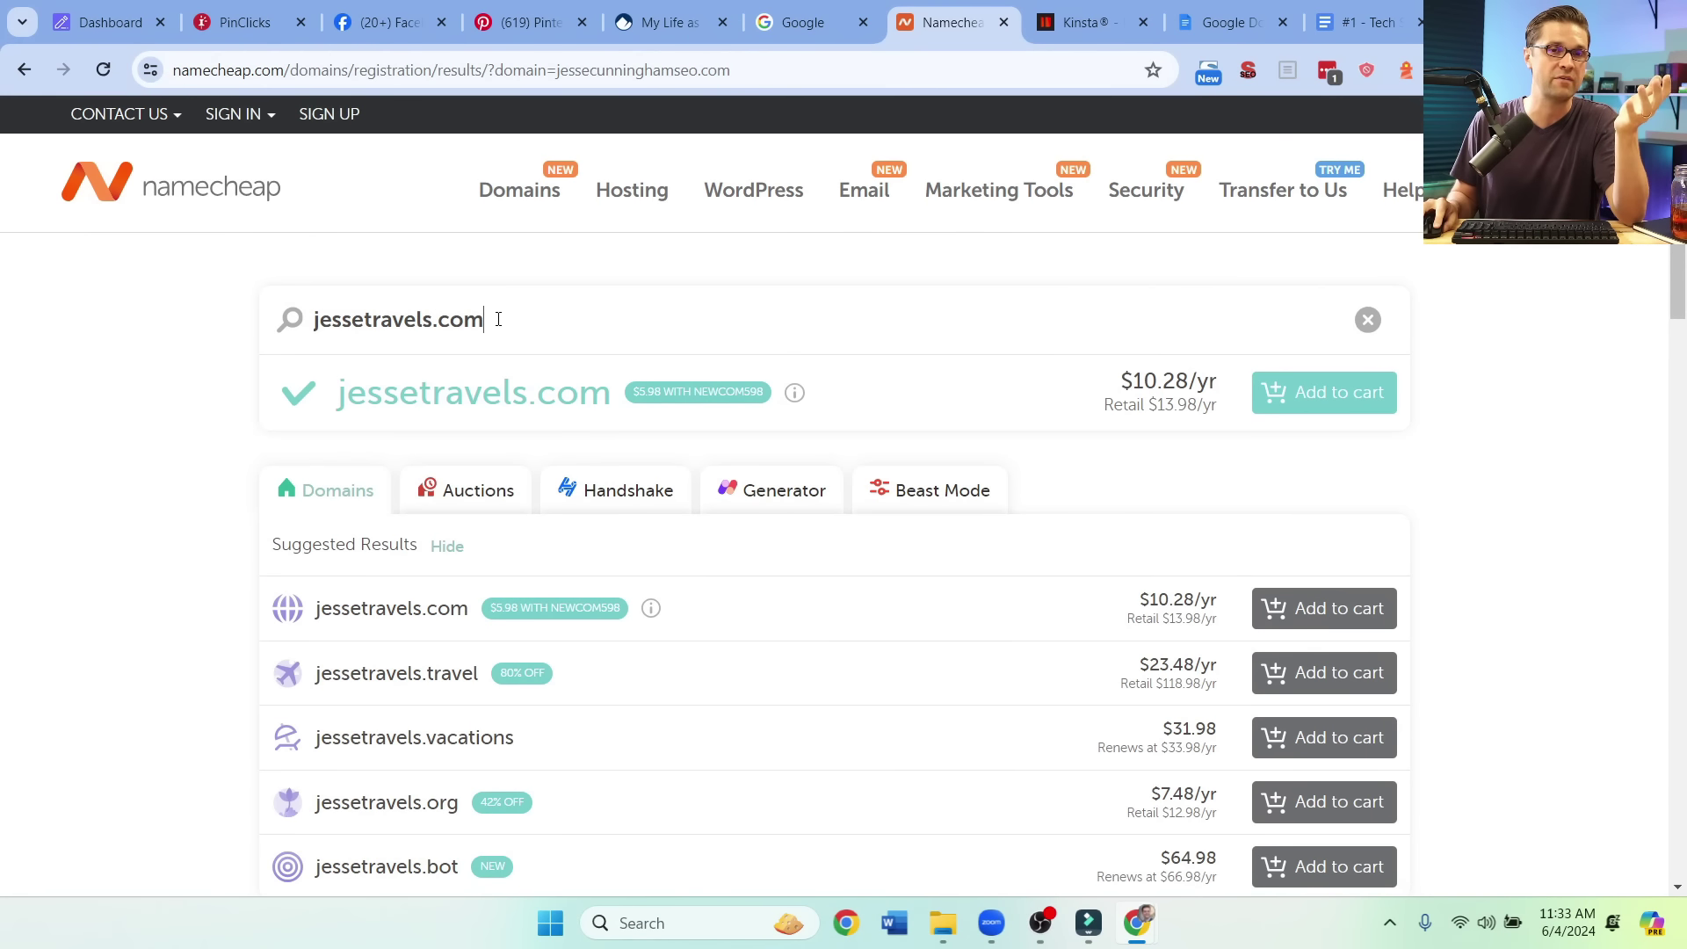
triple_click(504, 315)
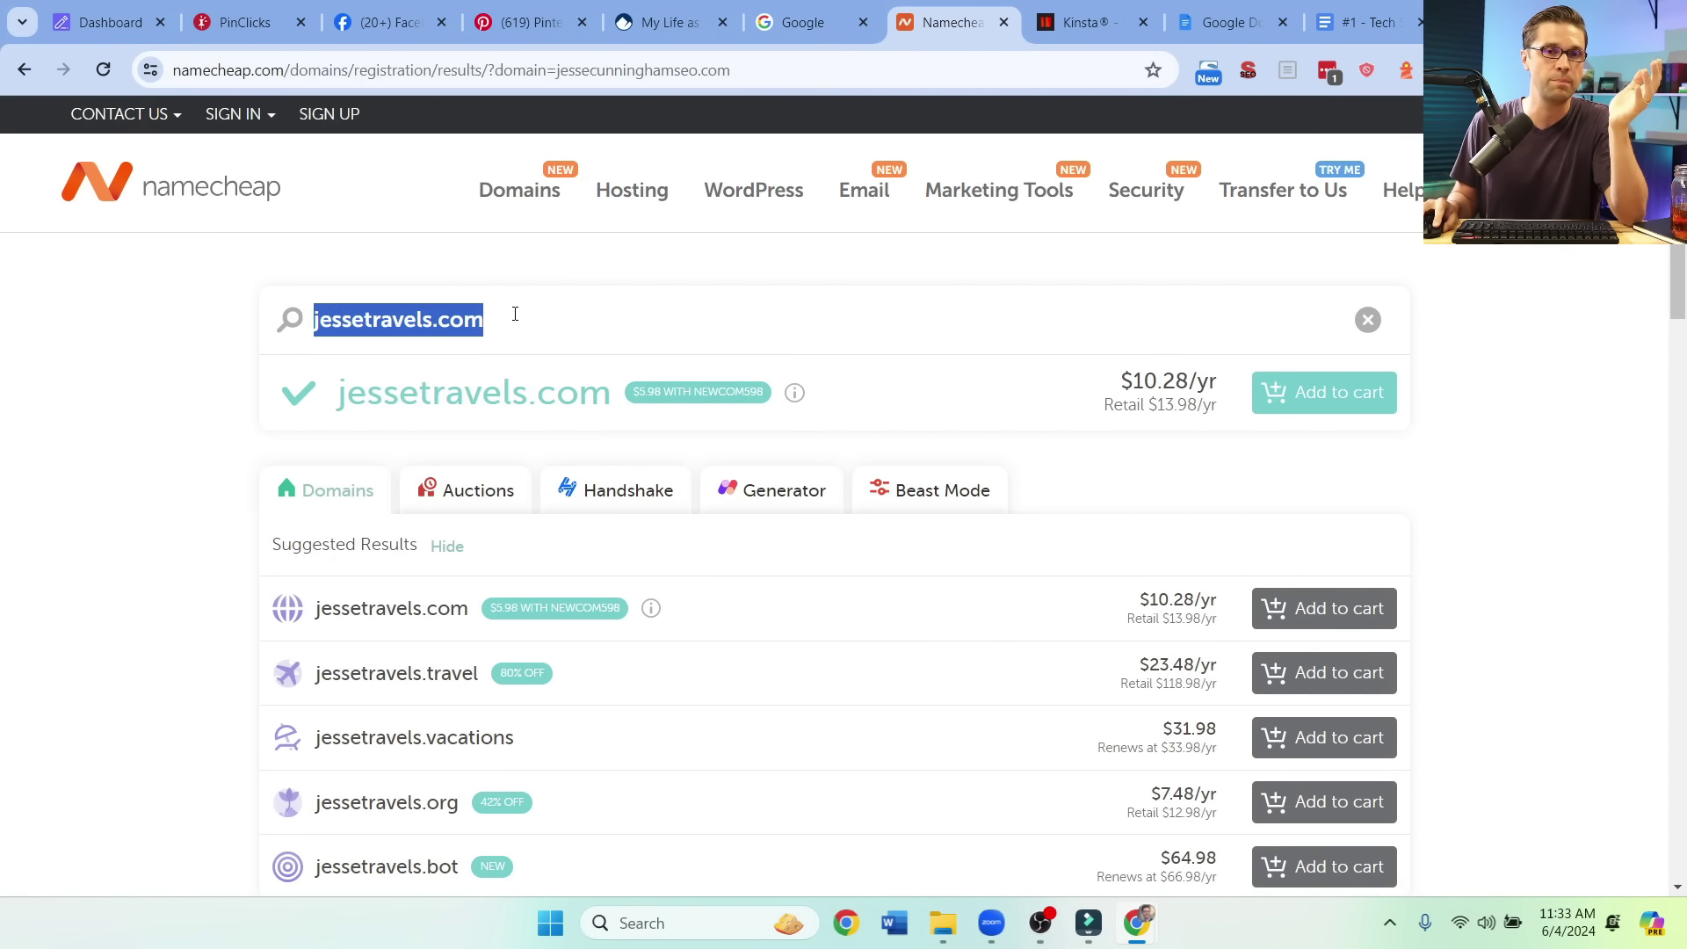
left_click(514, 327)
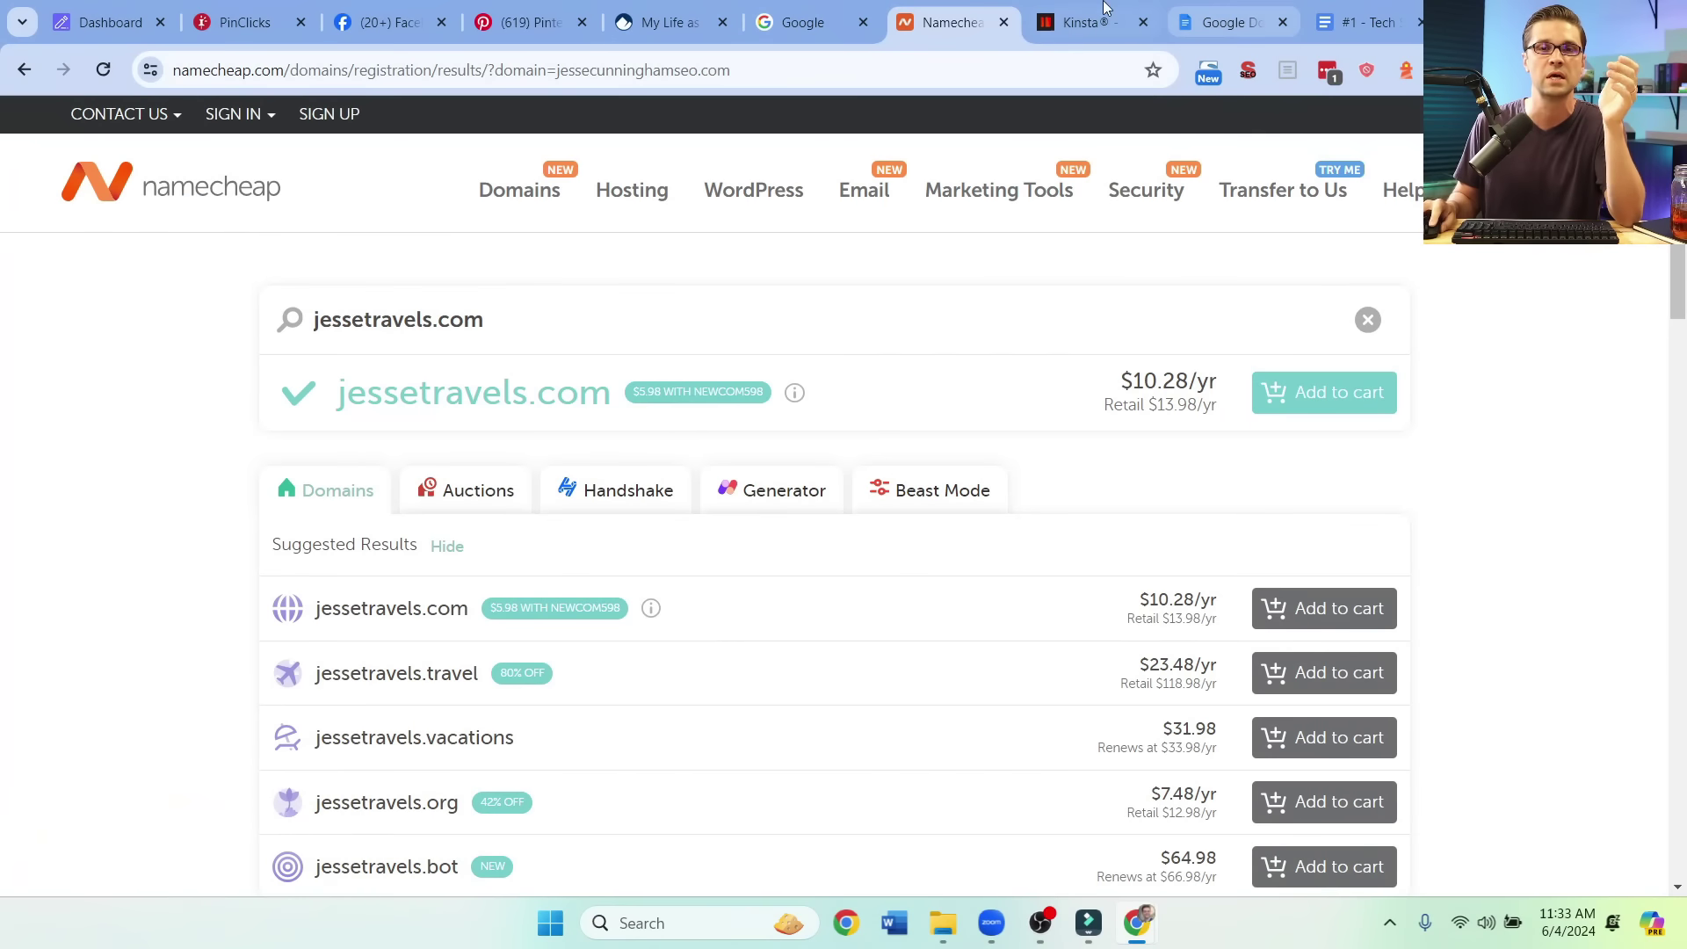
left_click(1045, 12)
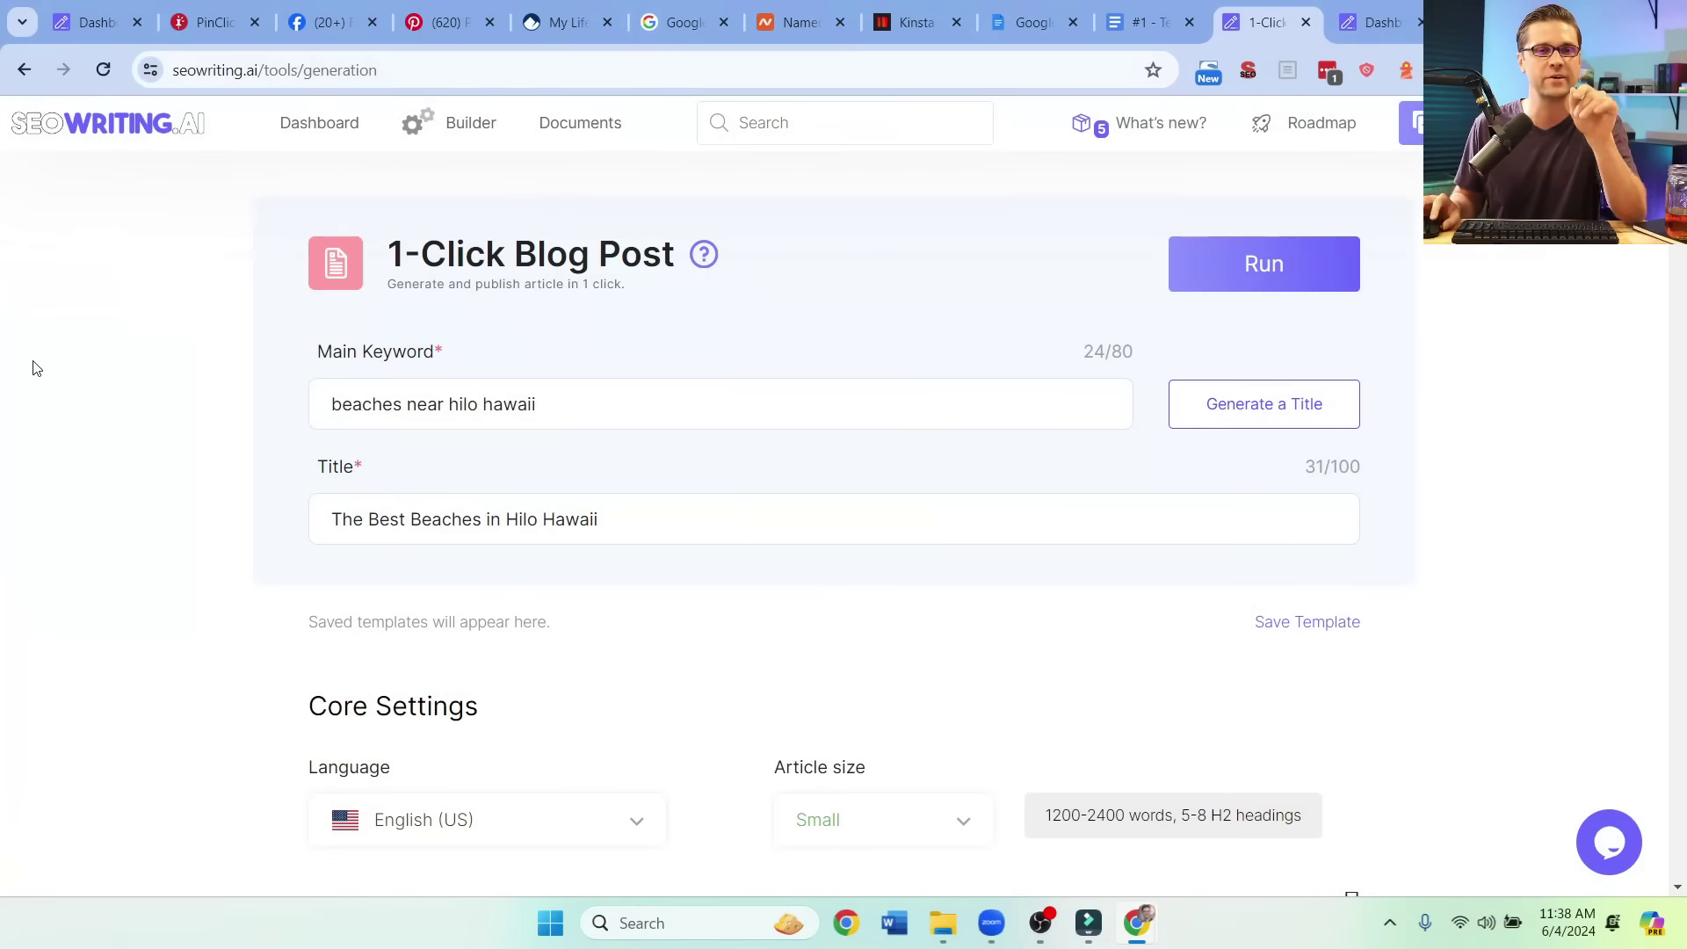
Step: Look over the 1-Click Blog Post form for keyword 'beaches near hilo hawaii'
scroll(128, 403, "down", 10)
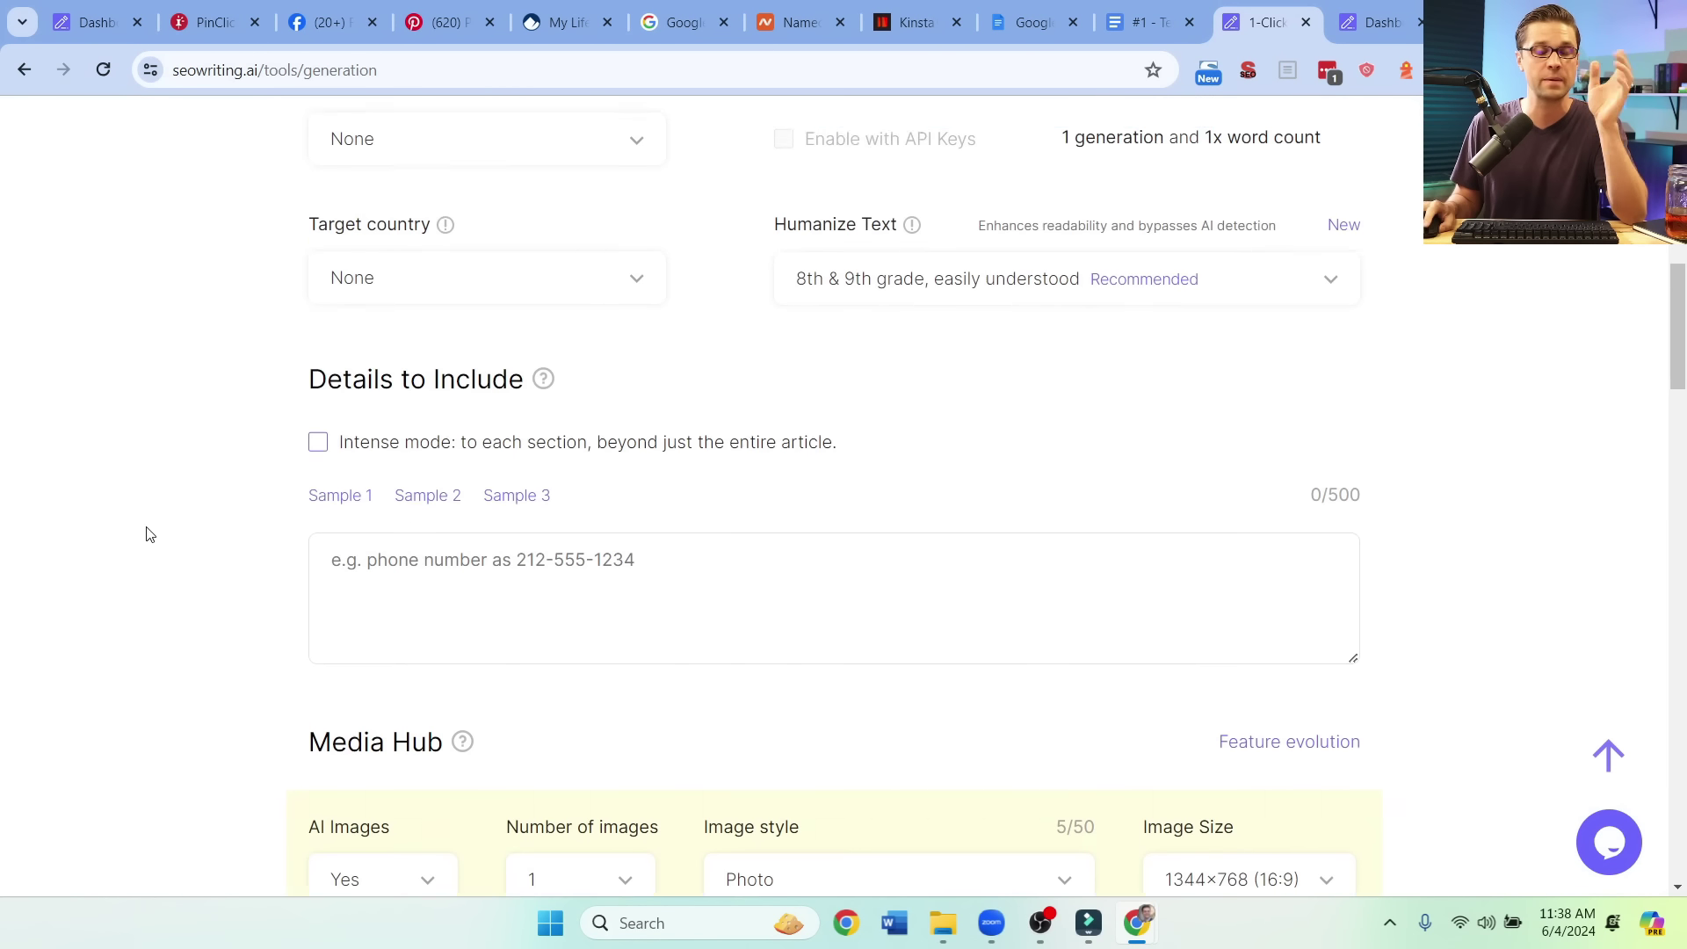
scroll(151, 550, "up", 5)
scroll(148, 532, "up", 5)
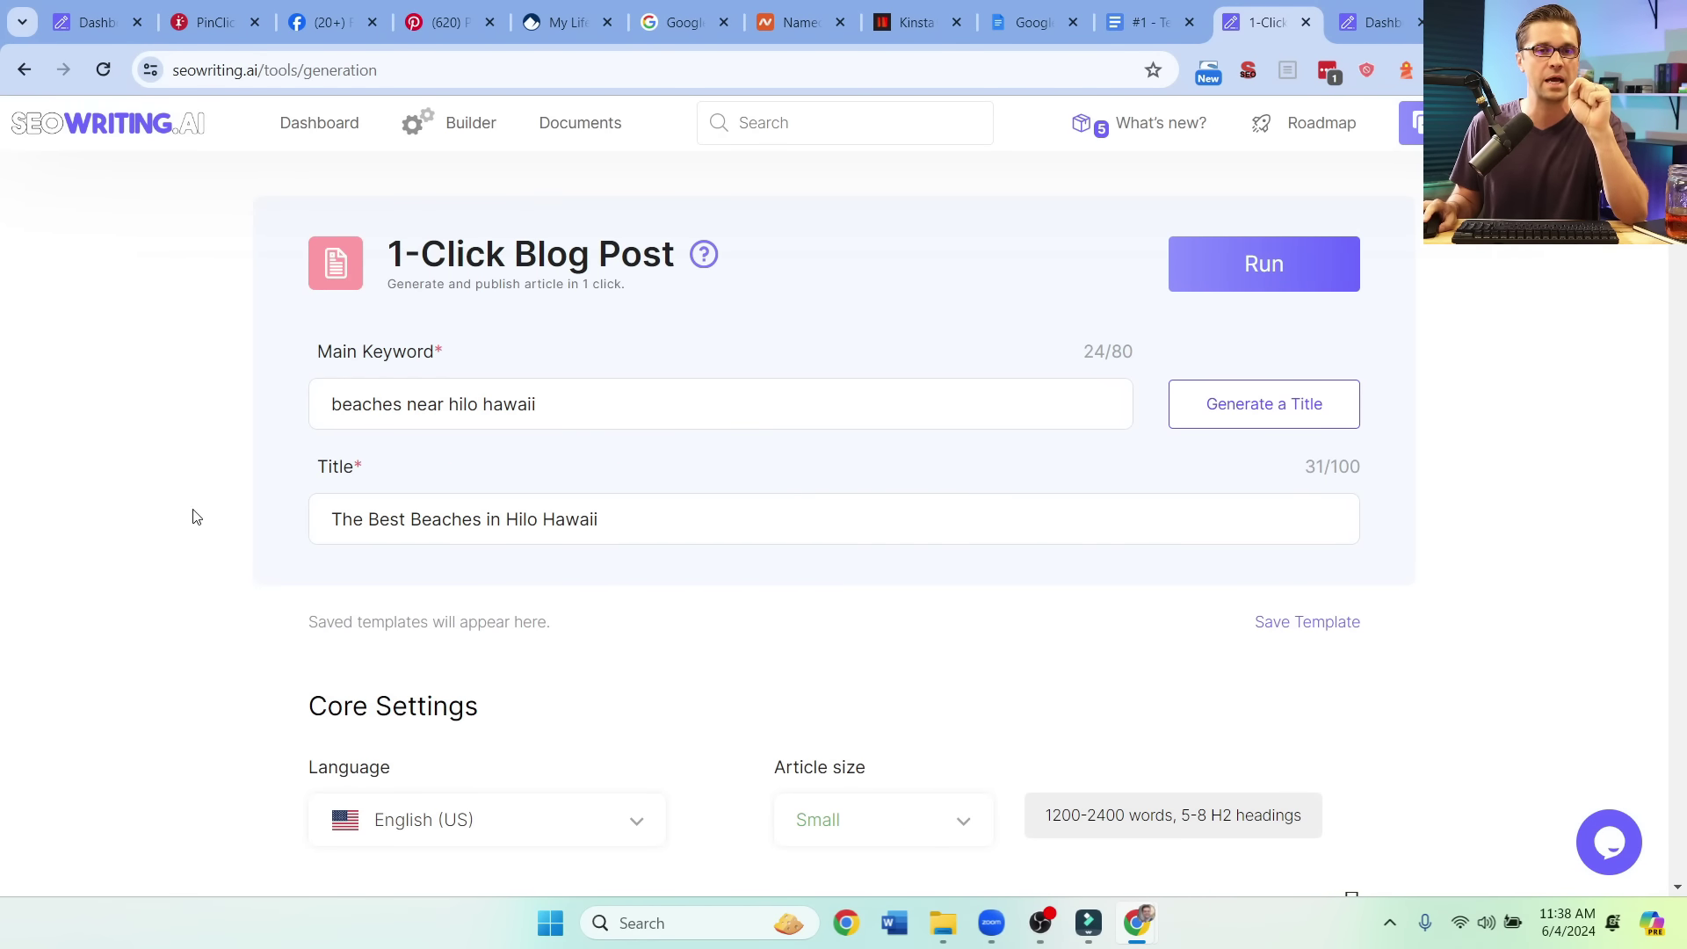
scroll(211, 536, "down", 2)
scroll(219, 575, "up", 2)
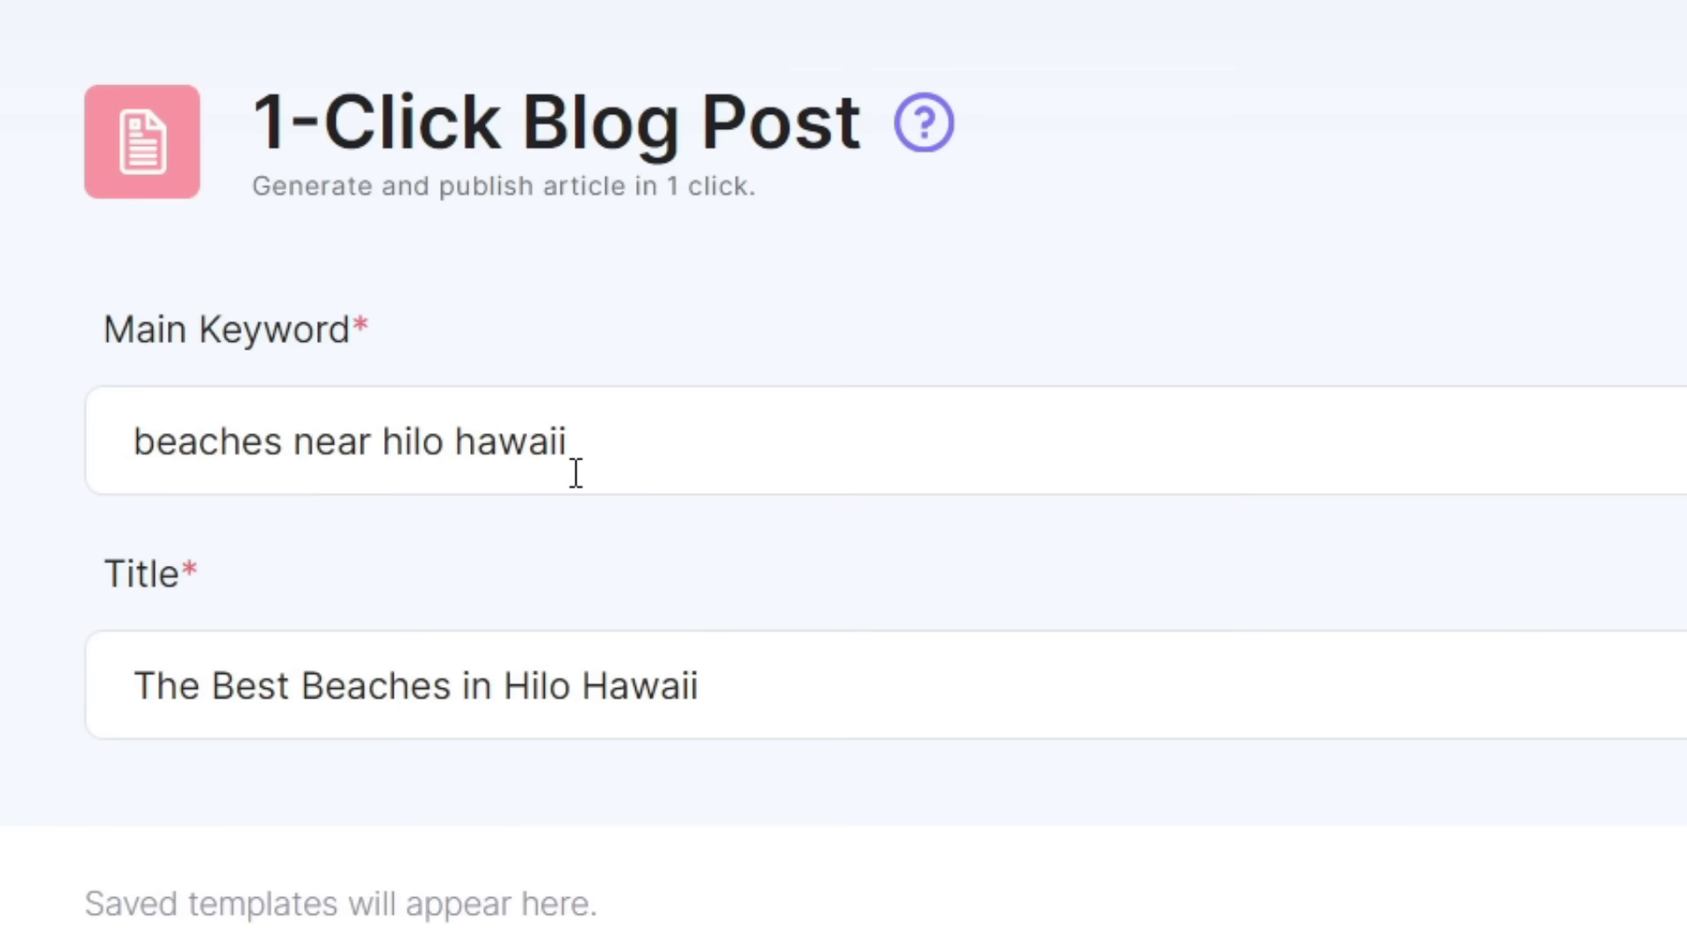
left_click_drag(253, 101, 859, 123)
left_click(810, 127)
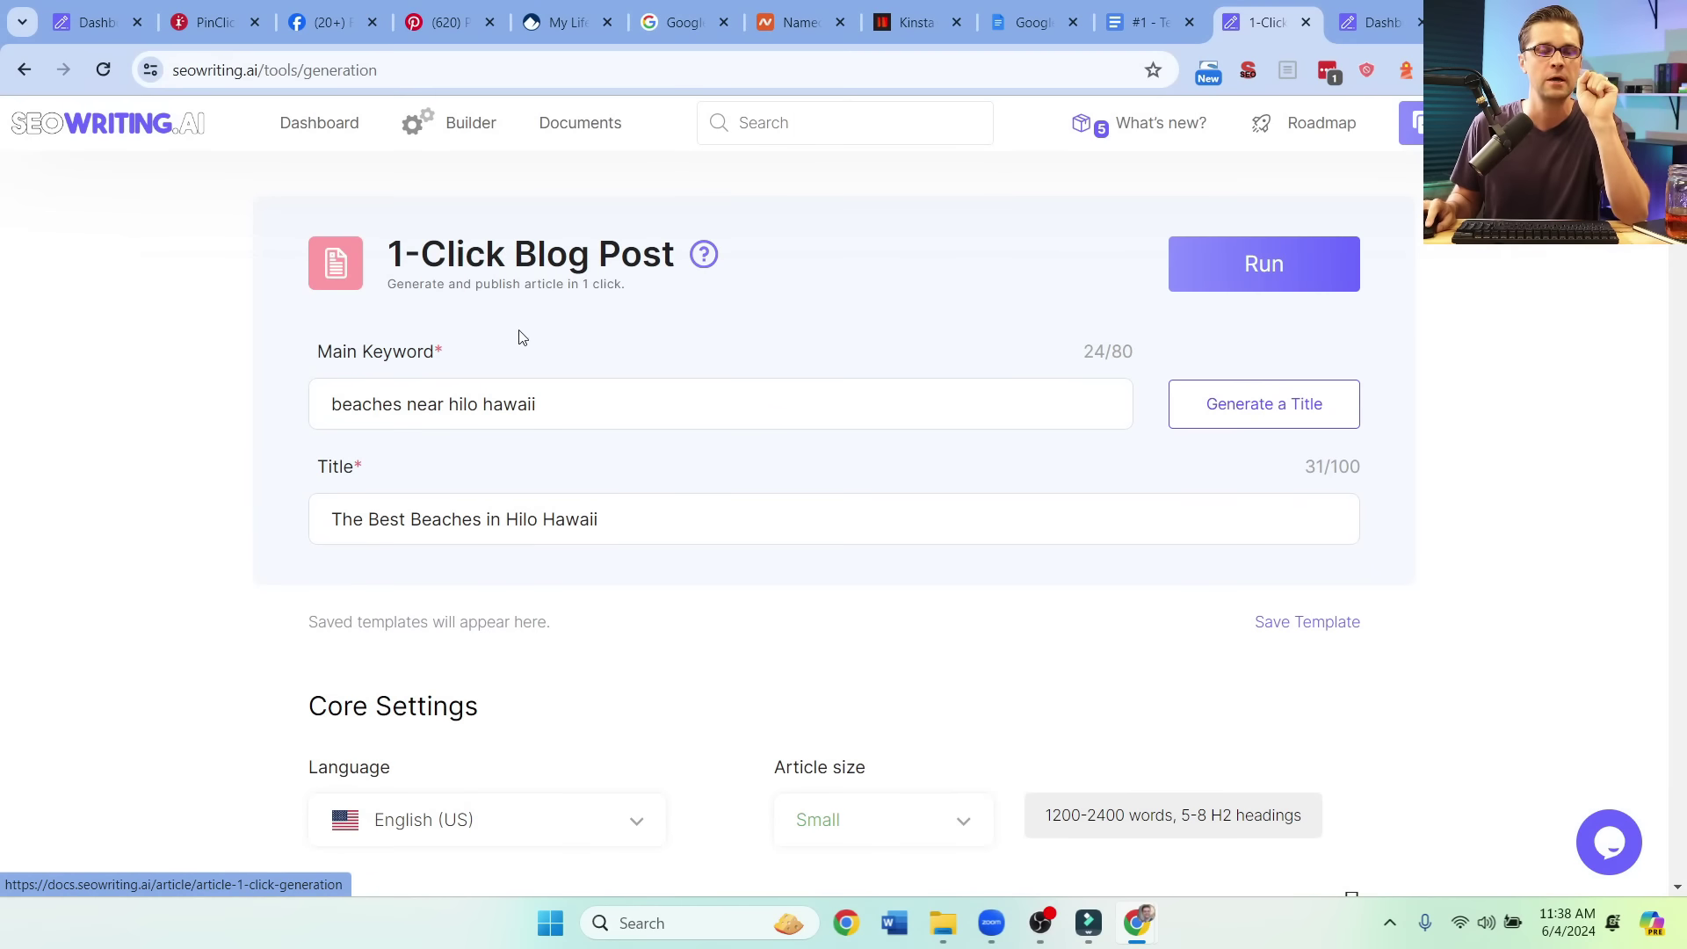
Step: Check the title 'The Best Beaches in Hilo Hawaii' and core settings: Small, Friendly, one AI photo
left_click(460, 522)
key("ctrl+a")
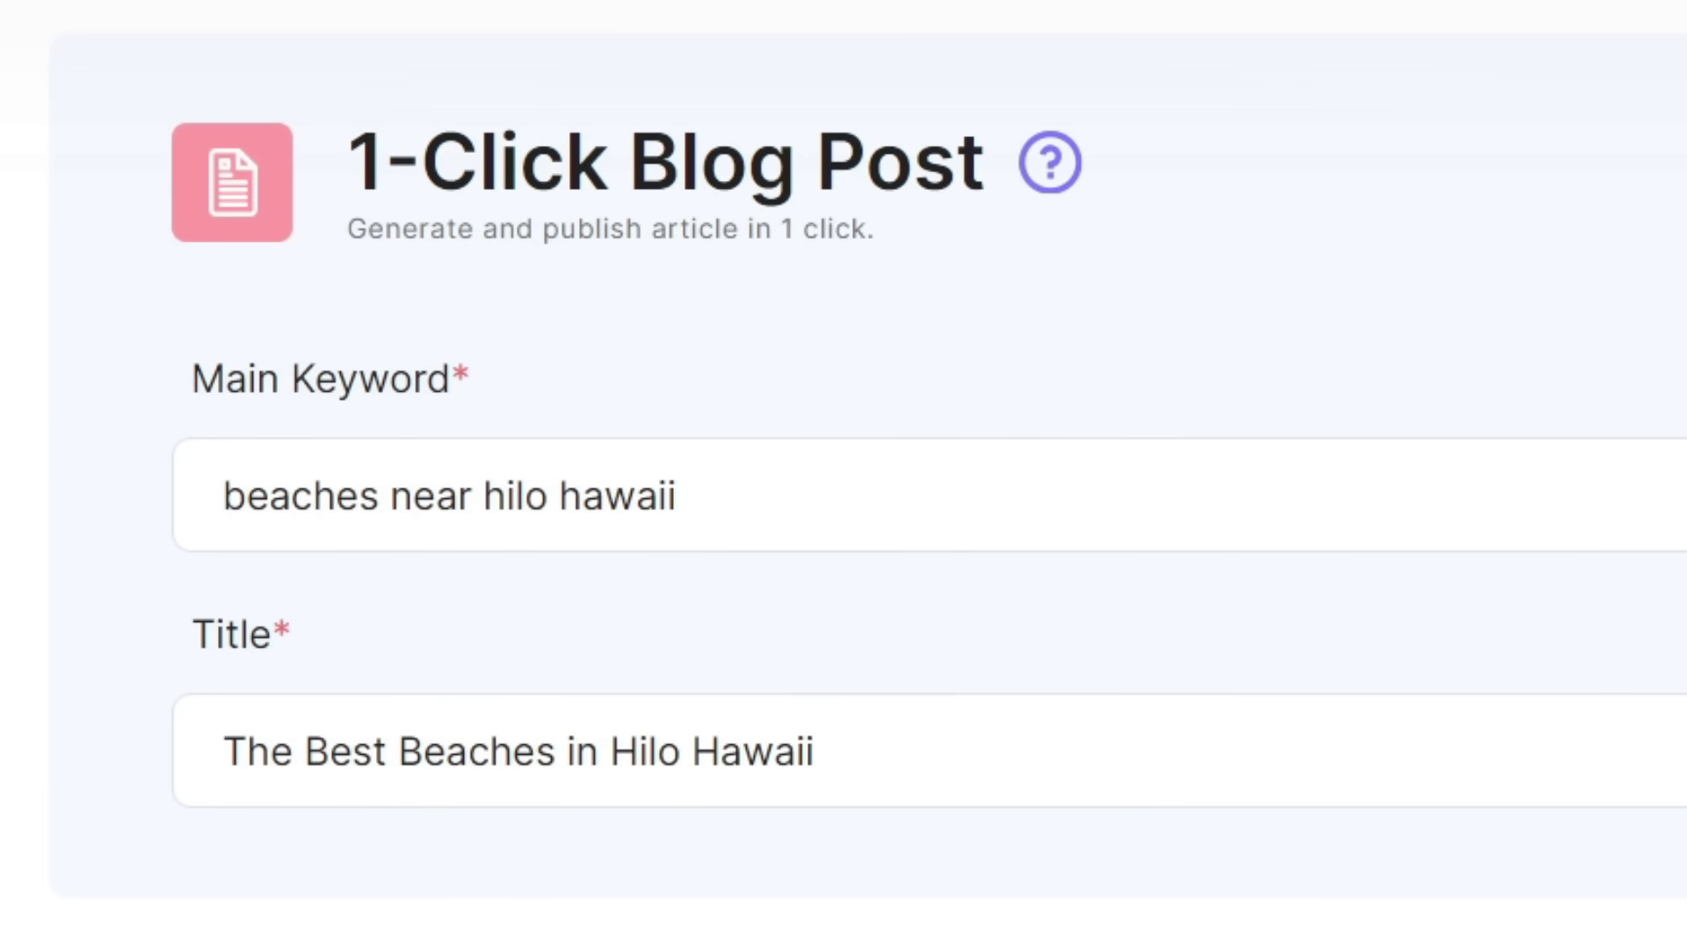
left_click(560, 760)
key("ctrl+a")
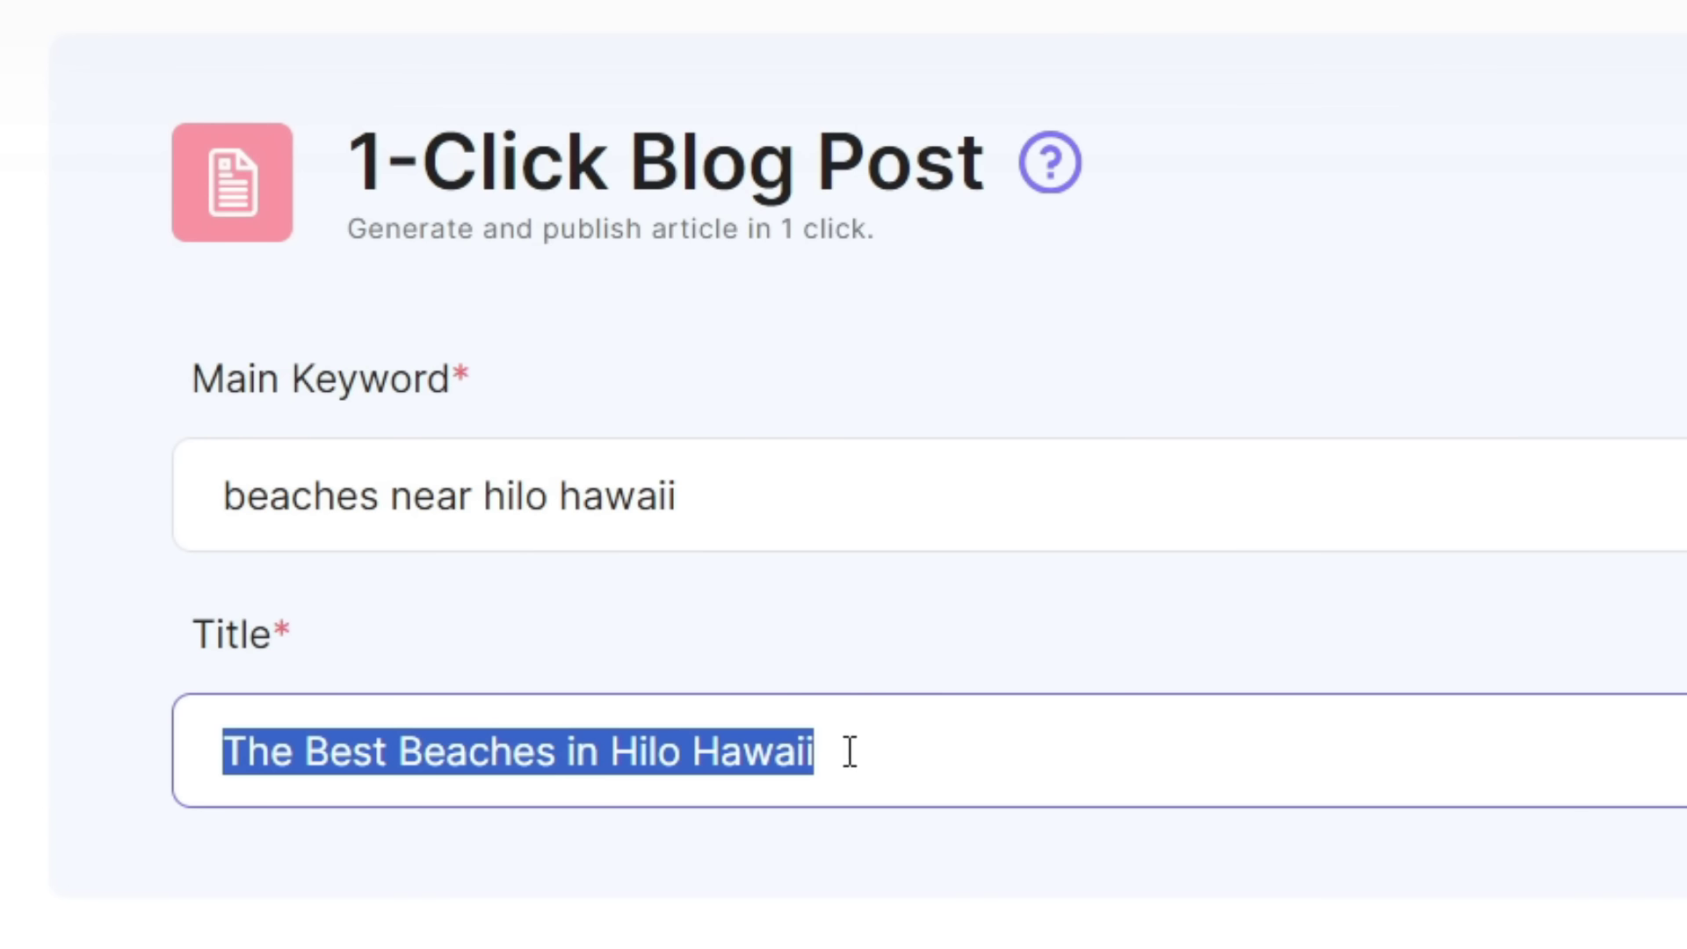
left_click(807, 797)
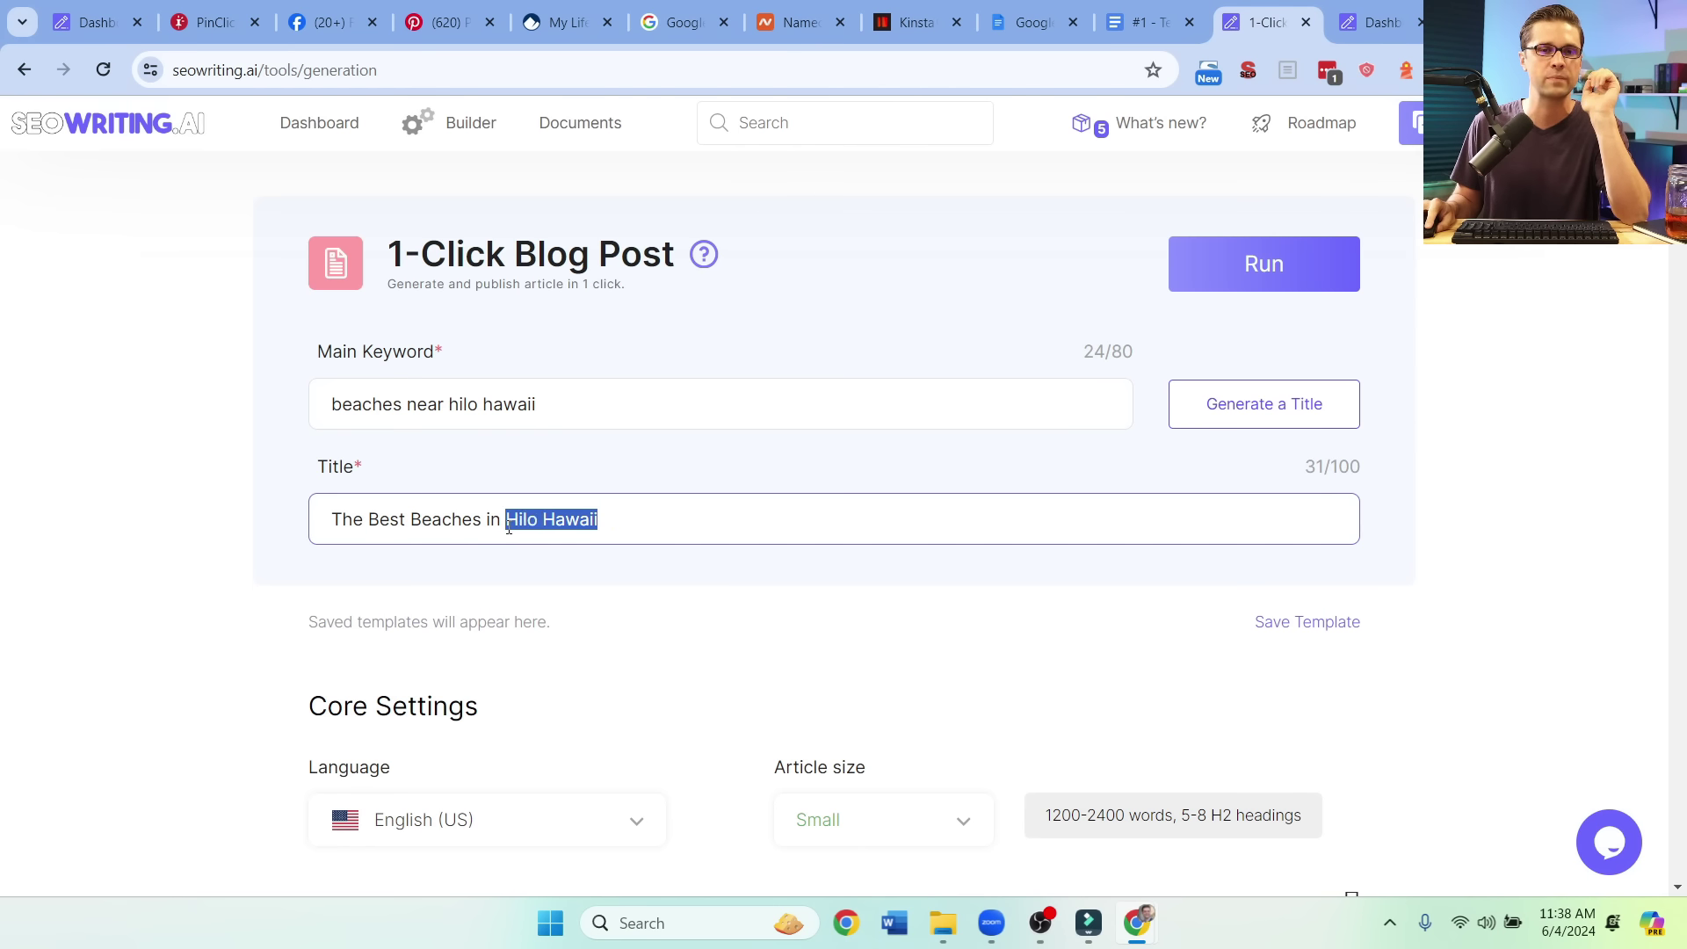
scroll(440, 621, "down", 7)
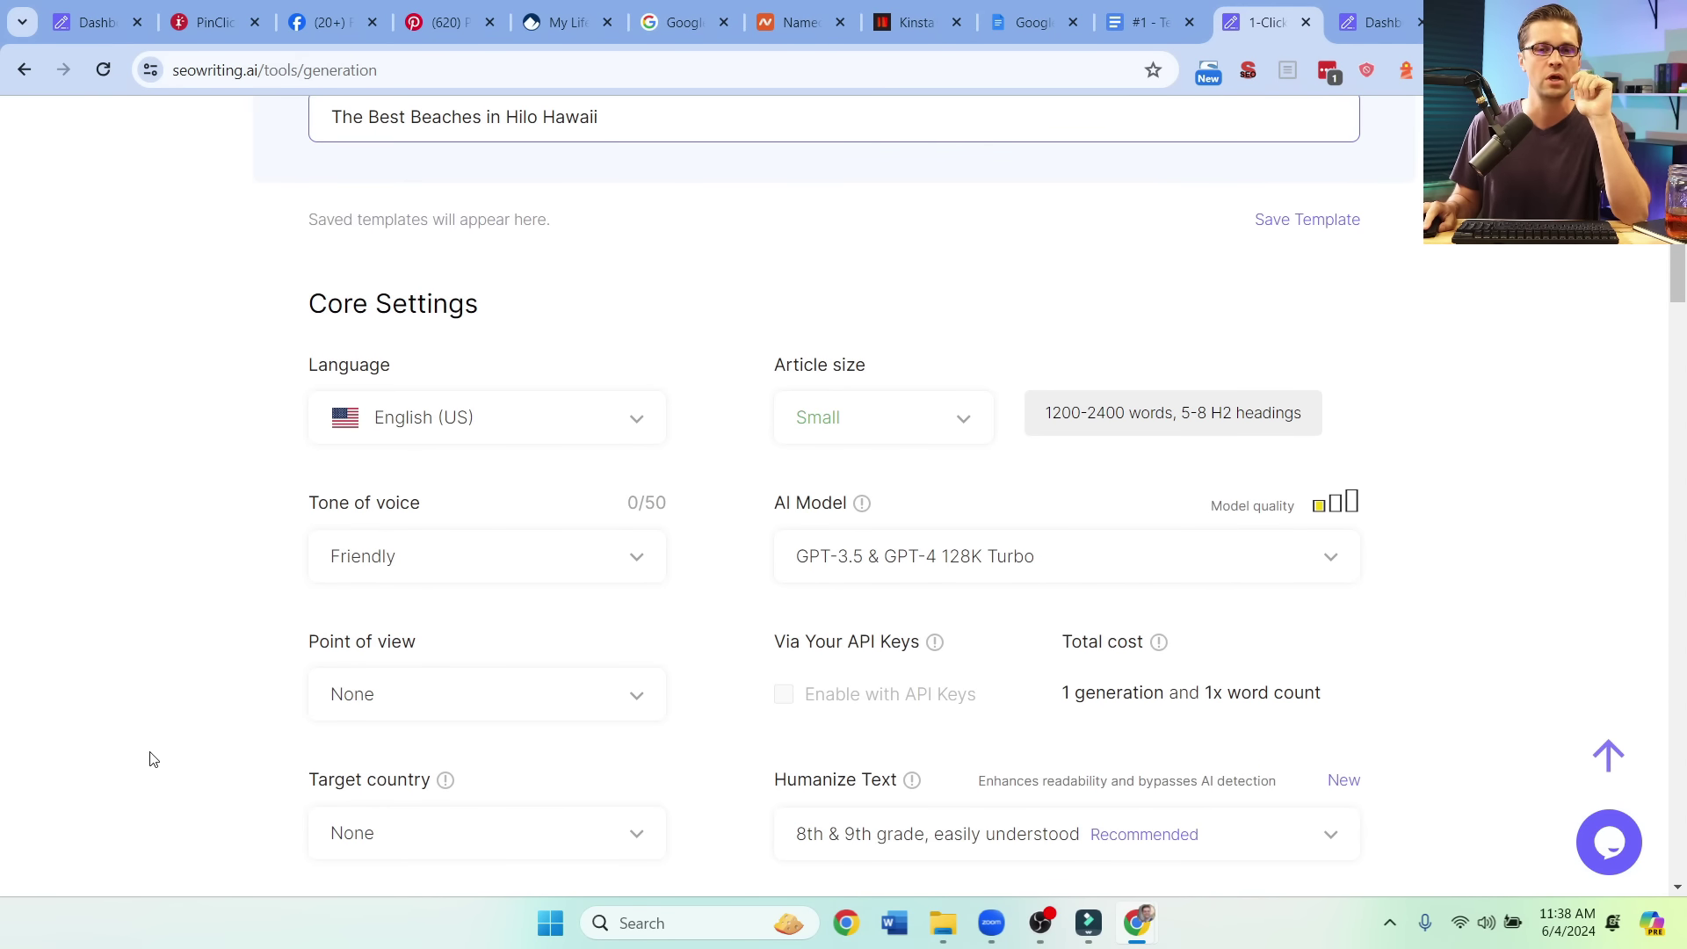
scroll(250, 701, "down", 10)
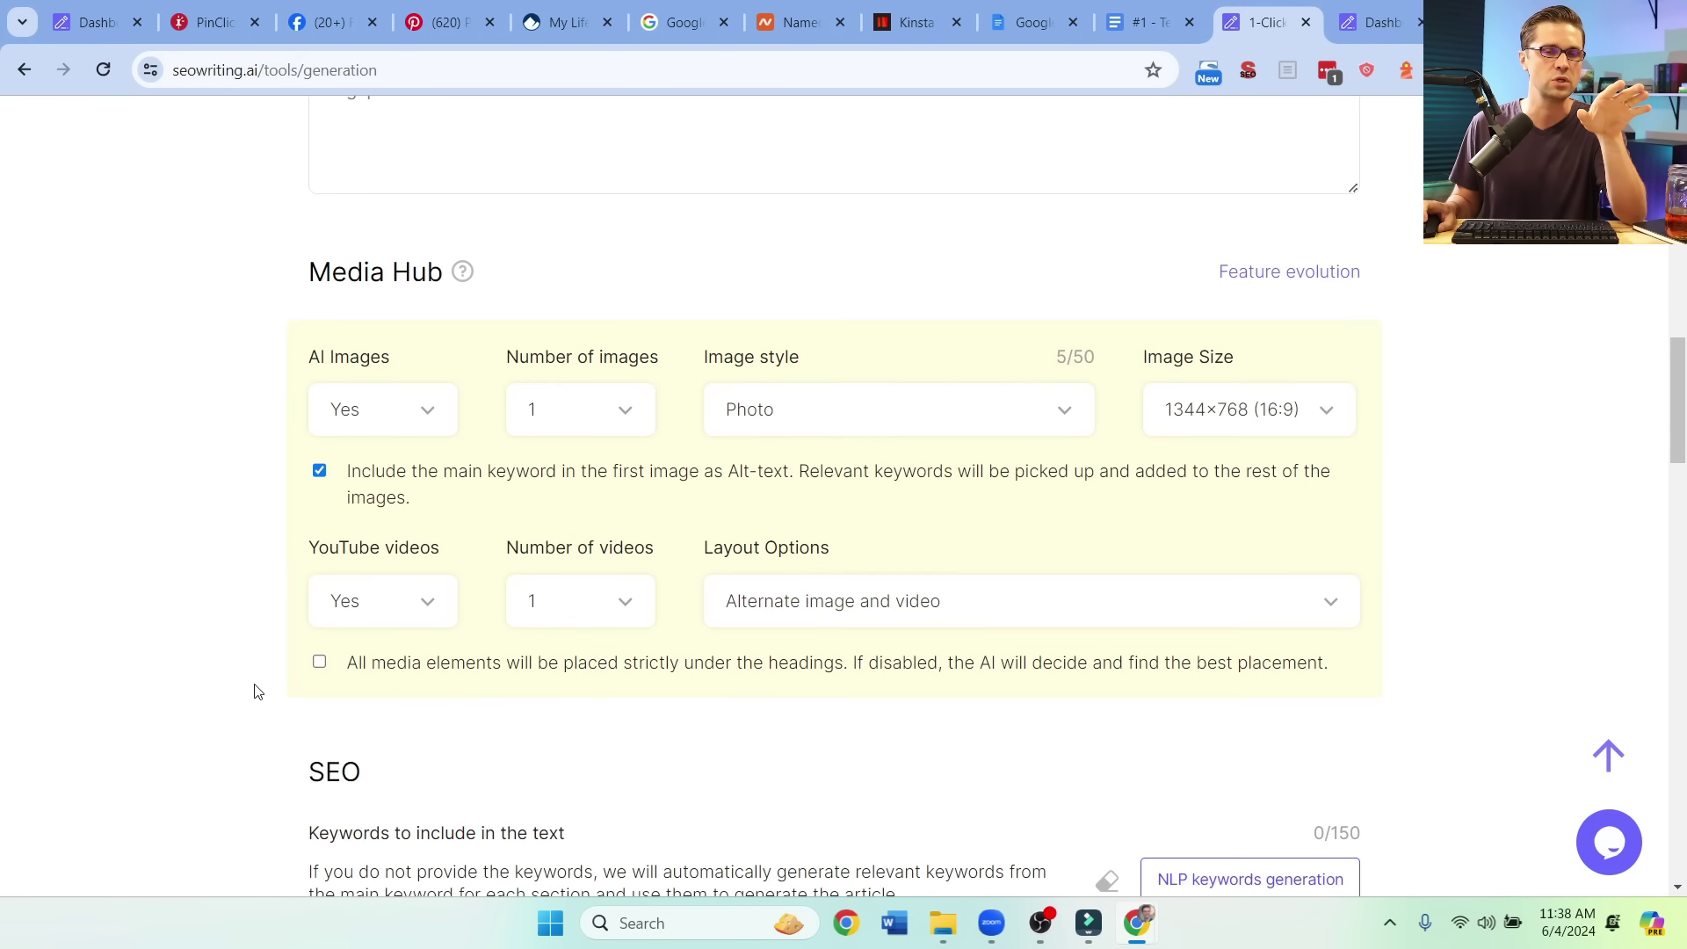
scroll(264, 681, "down", 3)
scroll(281, 650, "up", 20)
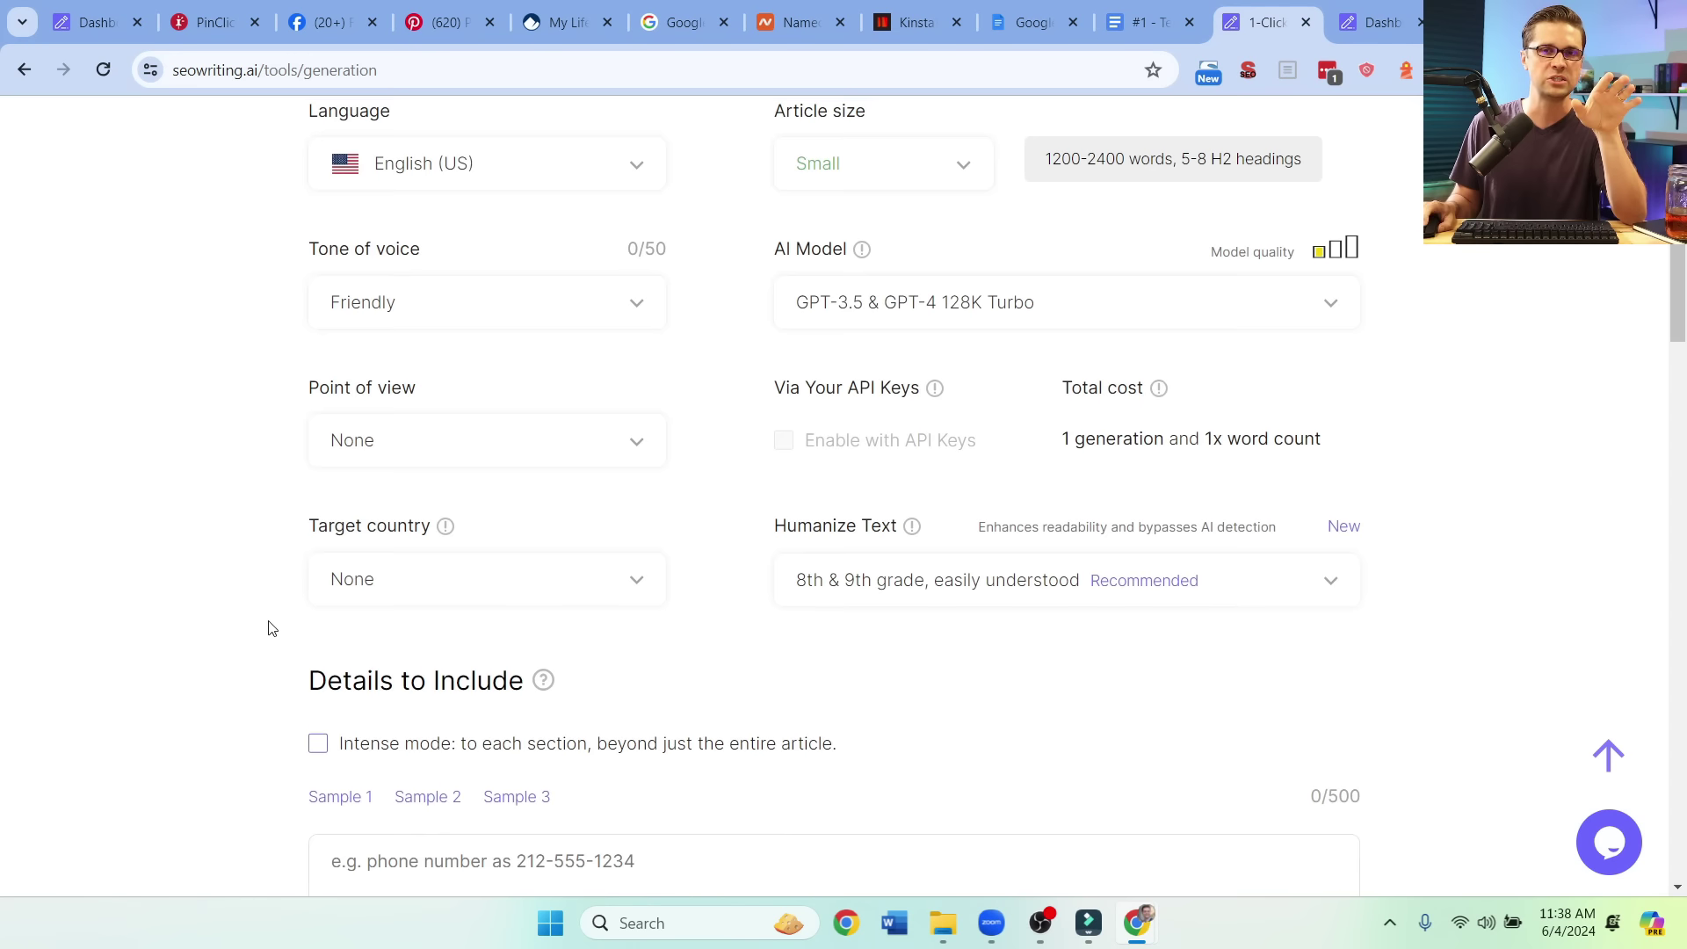
scroll(294, 628, "up", 1)
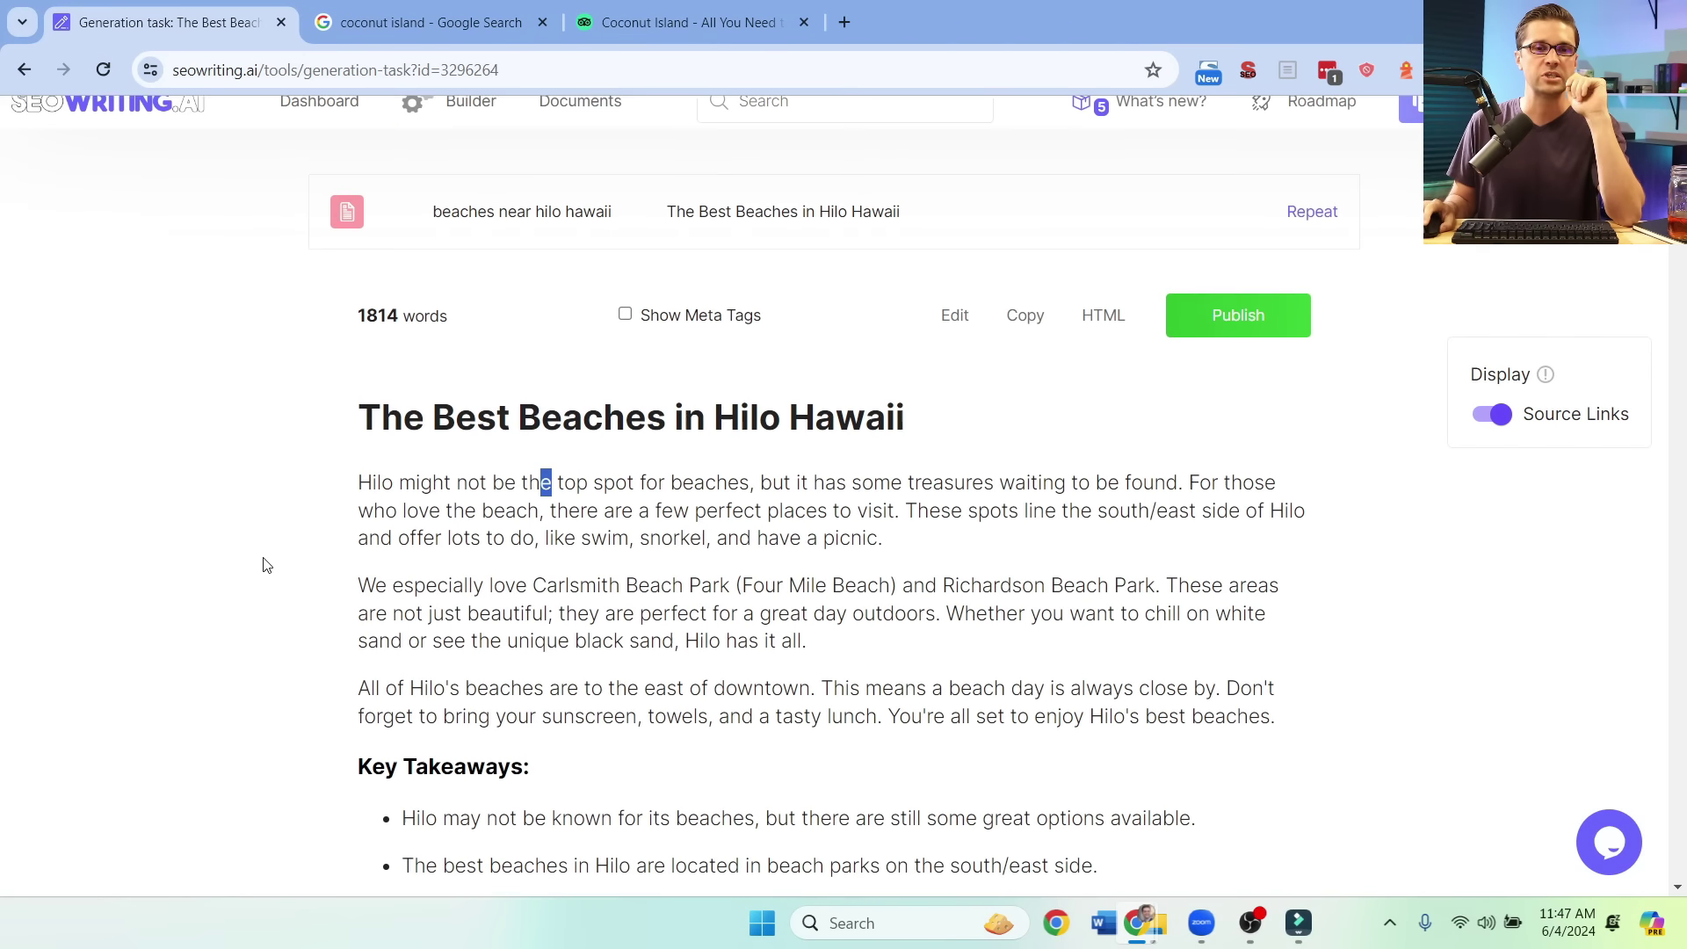
scroll(264, 565, "up", 1)
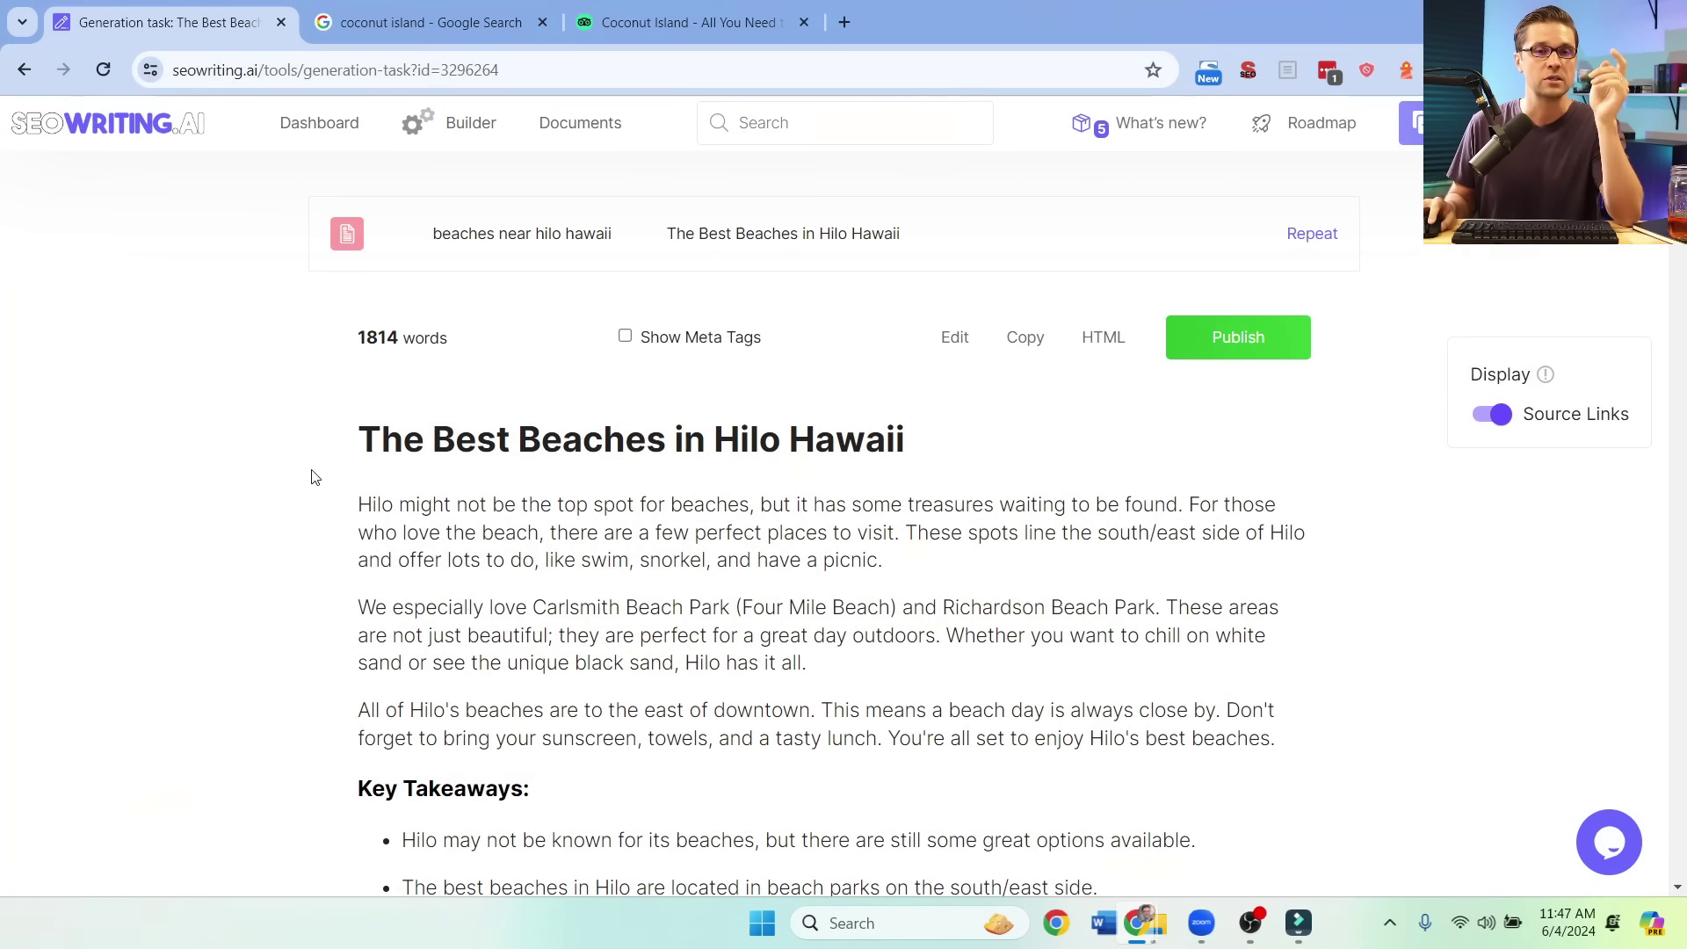
triple_click(415, 437)
left_click(275, 572)
scroll(278, 571, "down", 8)
triple_click(455, 378)
left_click(323, 440)
triple_click(475, 391)
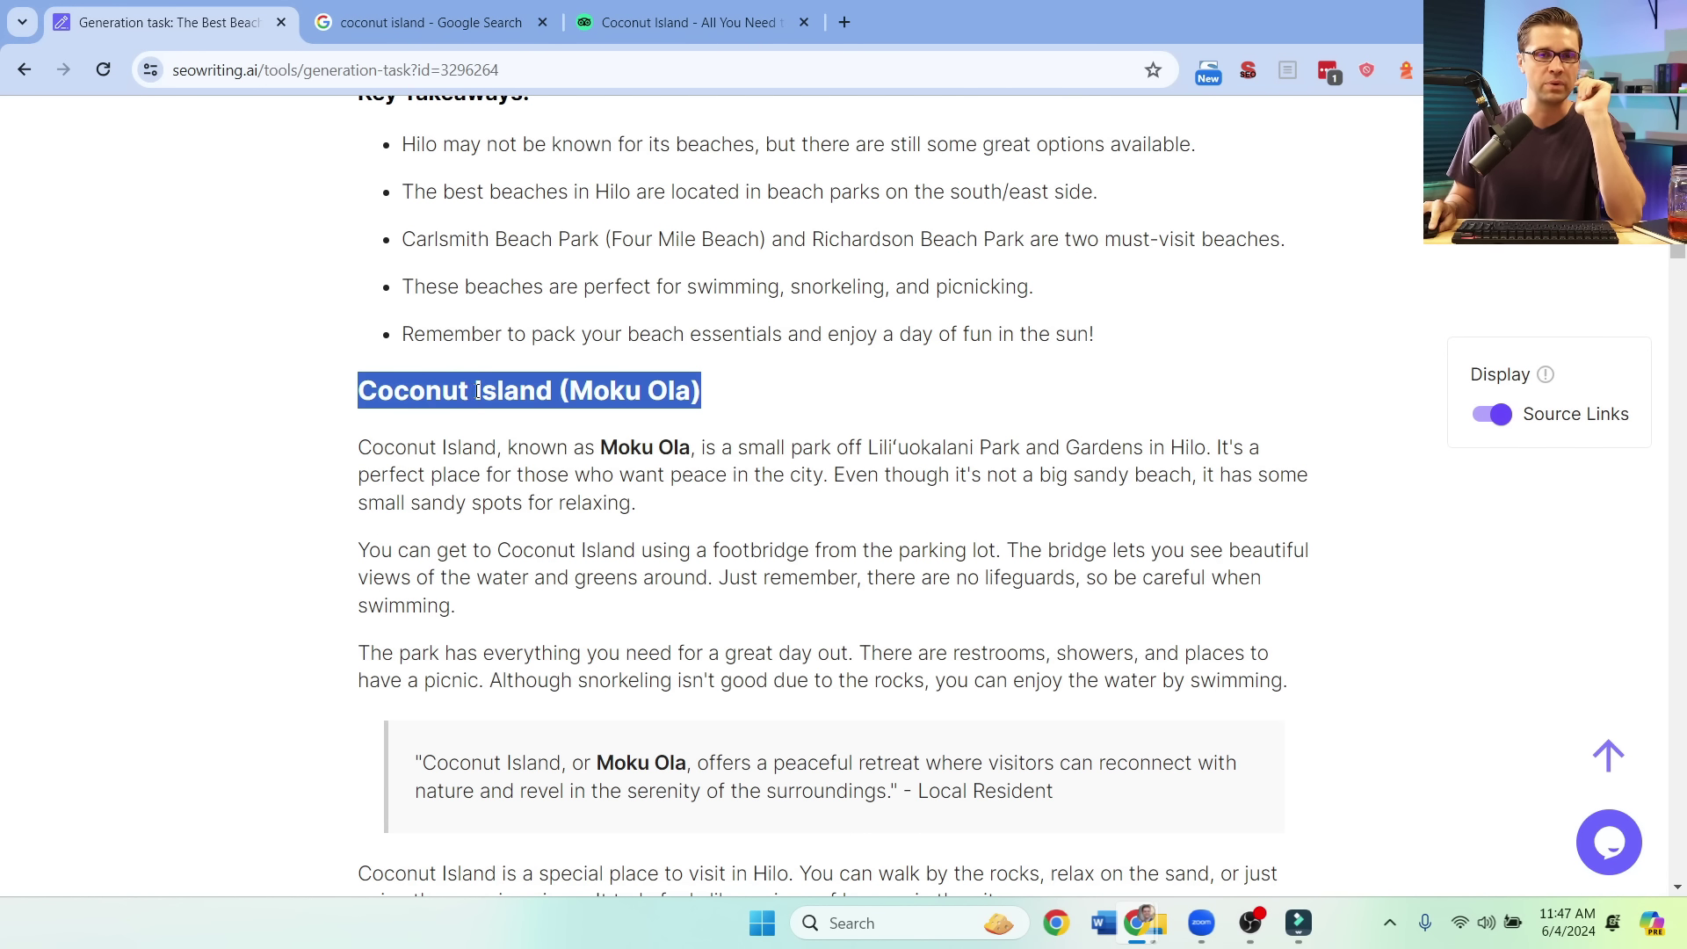
left_click(259, 467)
scroll(277, 461, "down", 1)
left_click(701, 26)
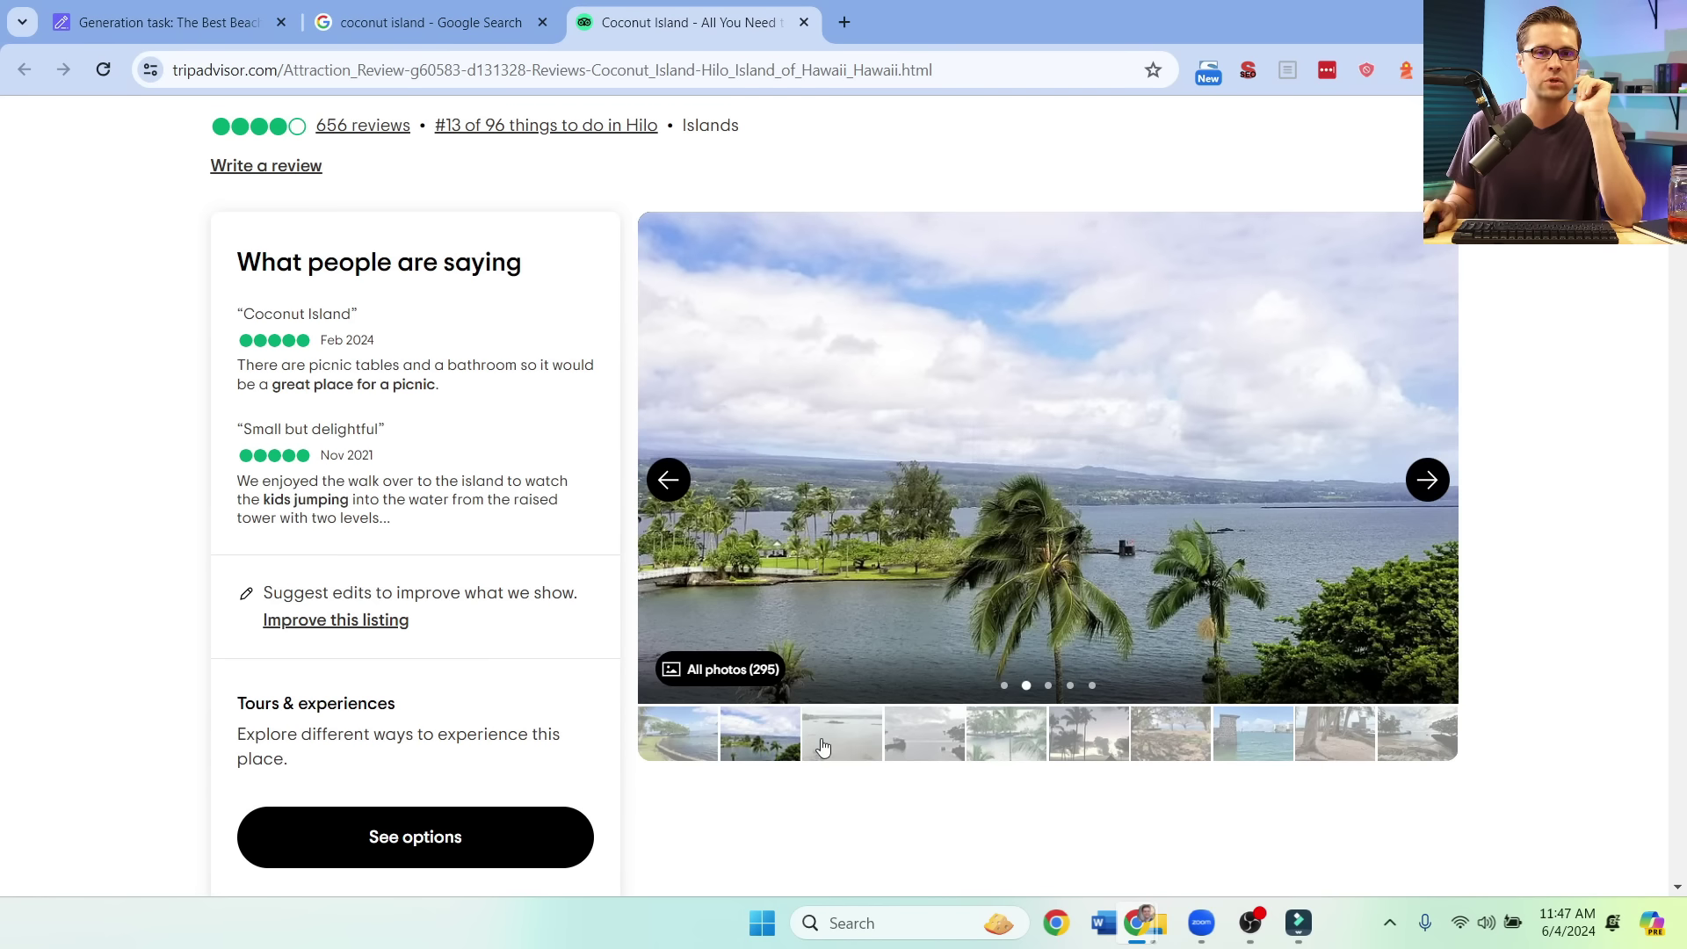
left_click(1426, 480)
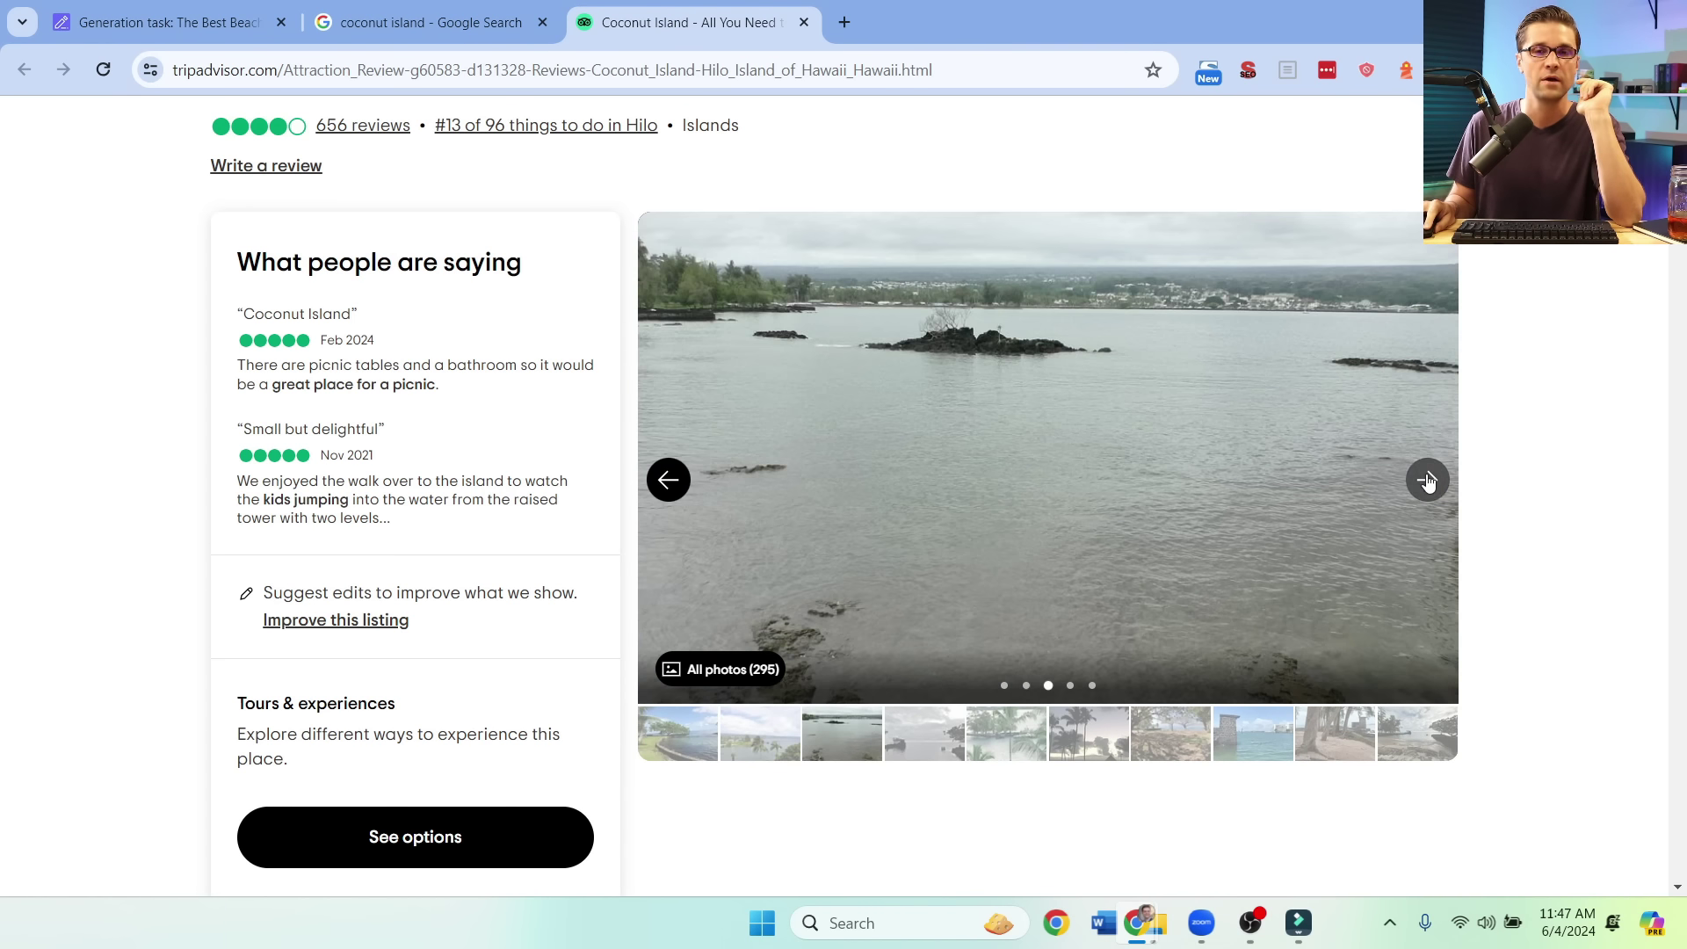
left_click(1427, 481)
left_click(1427, 480)
left_click(1426, 481)
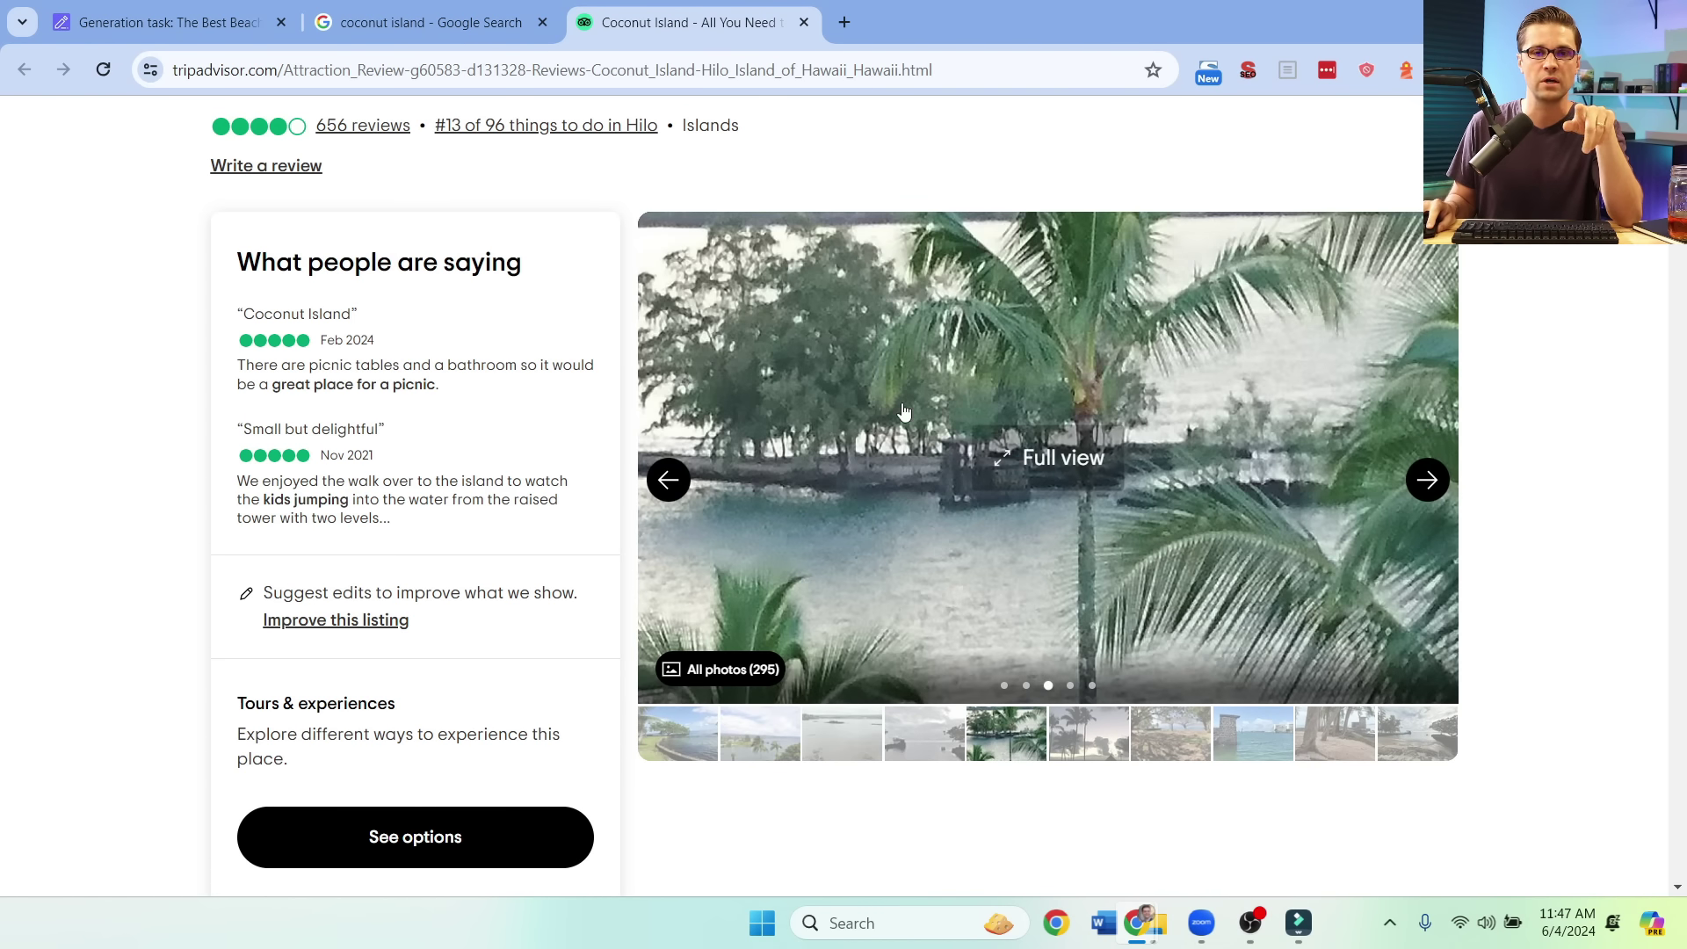
left_click(1427, 480)
key("ctrl+1")
scroll(336, 579, "down", 7)
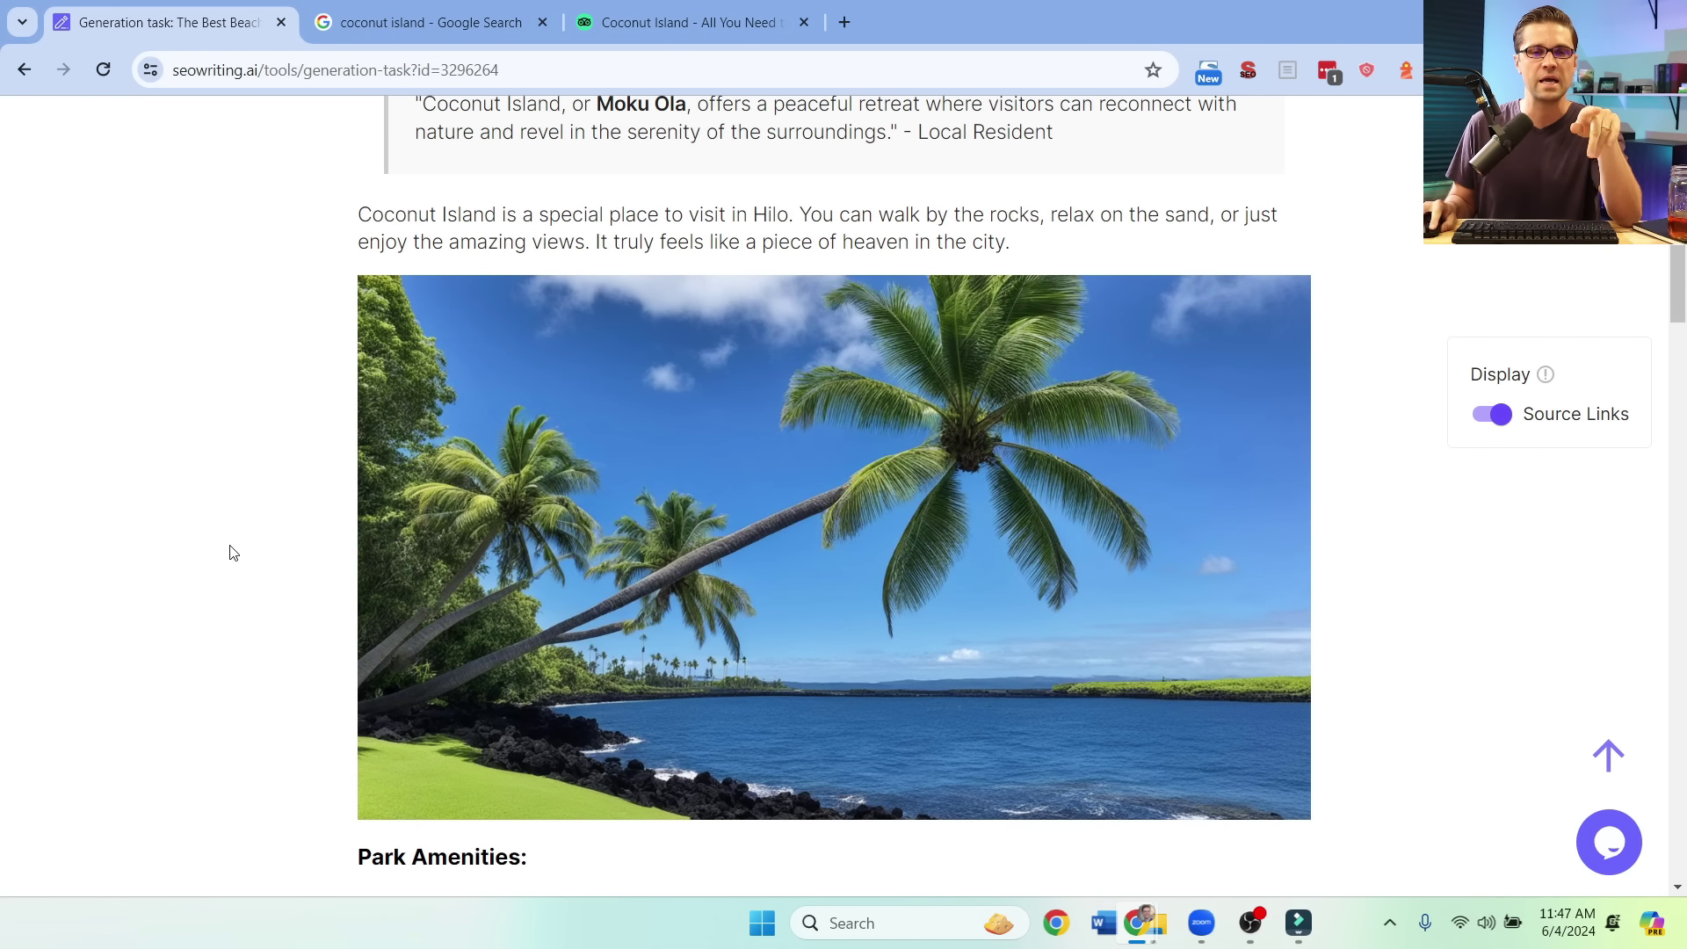
Step: Read the article's Reeds Bay and Onekahakaha Beach Park sections
scroll(282, 536, "down", 5)
scroll(279, 531, "down", 2)
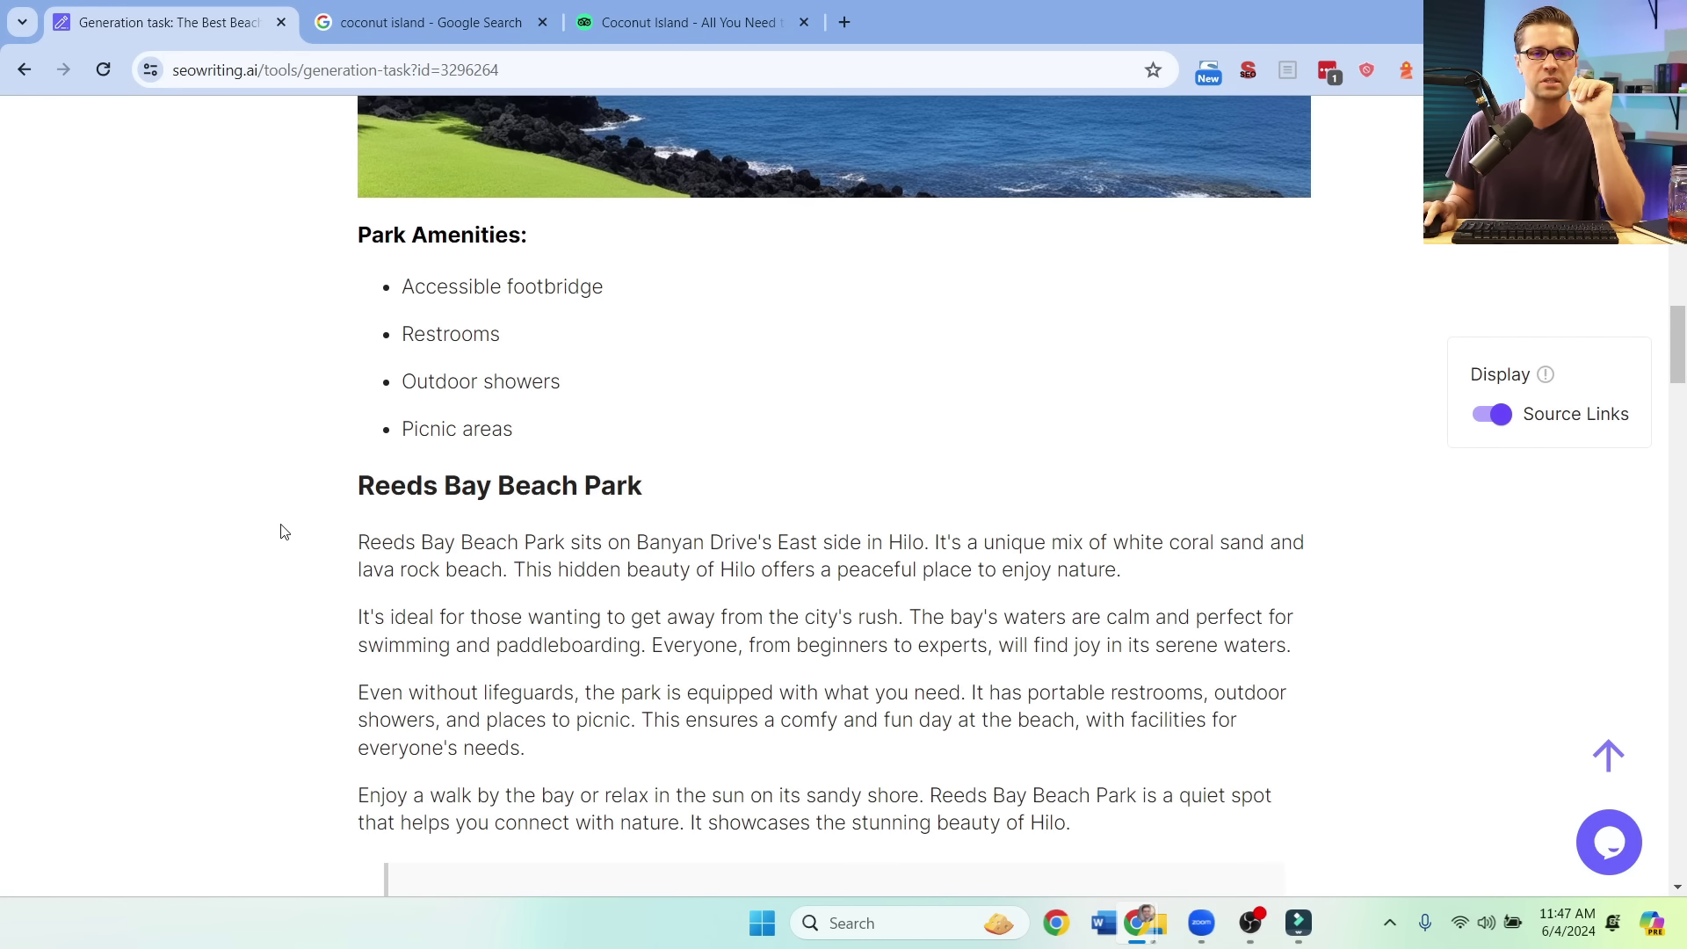
scroll(287, 531, "up", 5)
scroll(290, 606, "down", 5)
triple_click(471, 509)
left_click(218, 569)
scroll(275, 557, "down", 13)
scroll(332, 482, "down", 2)
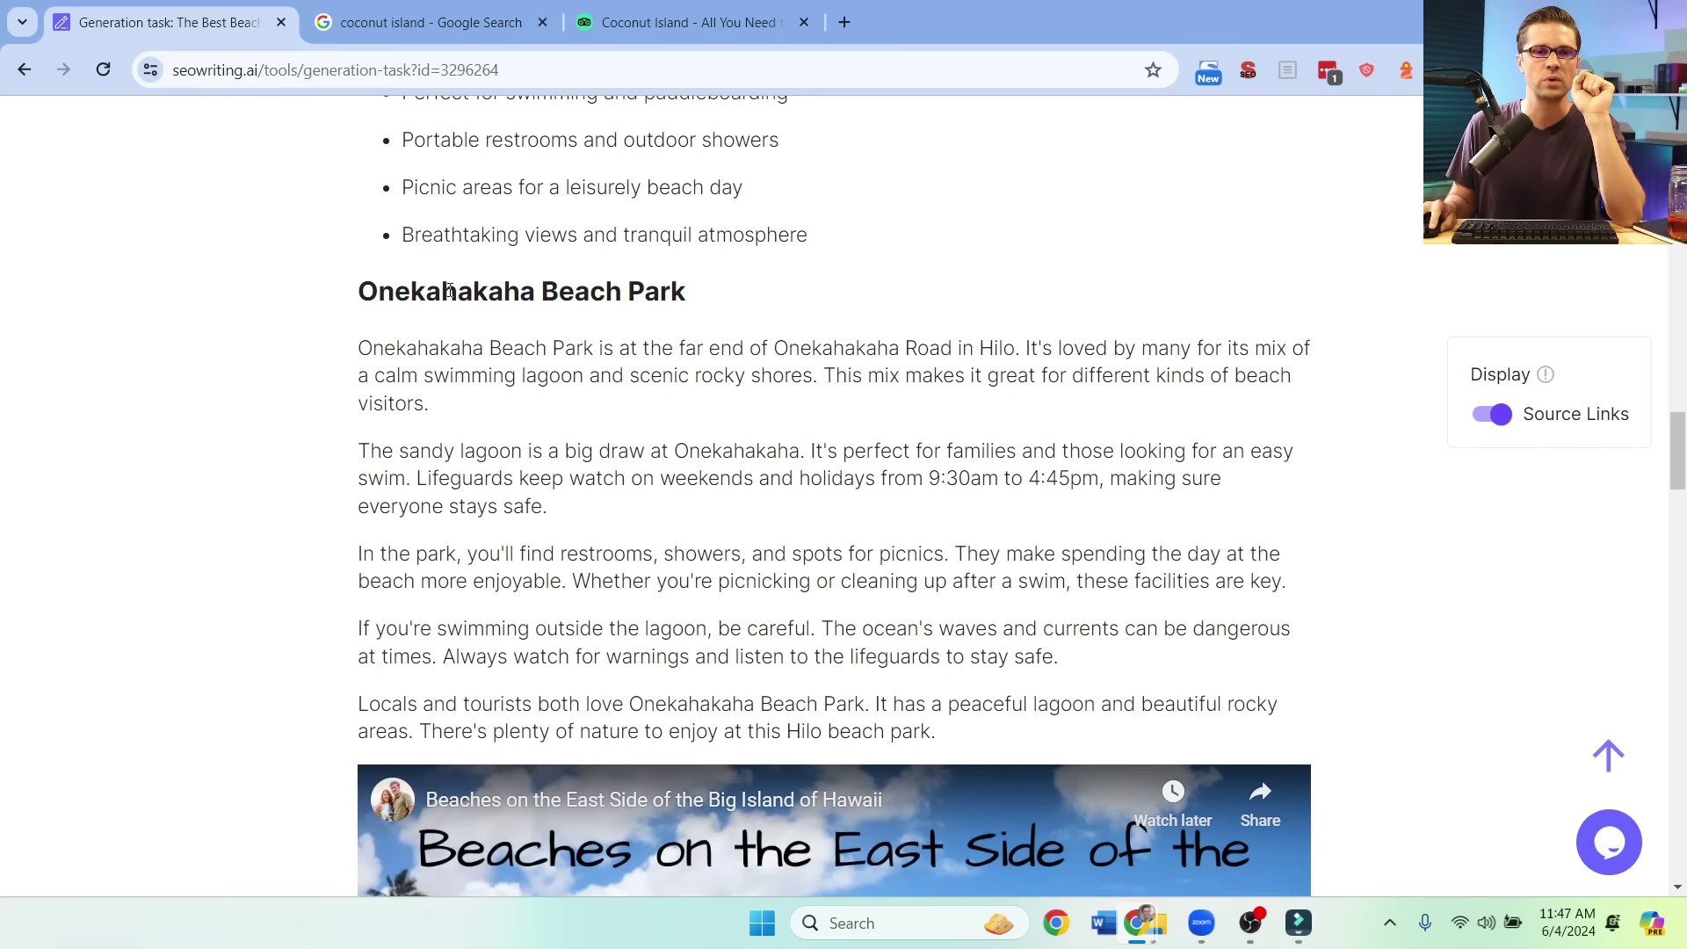
triple_click(525, 293)
left_click(525, 293)
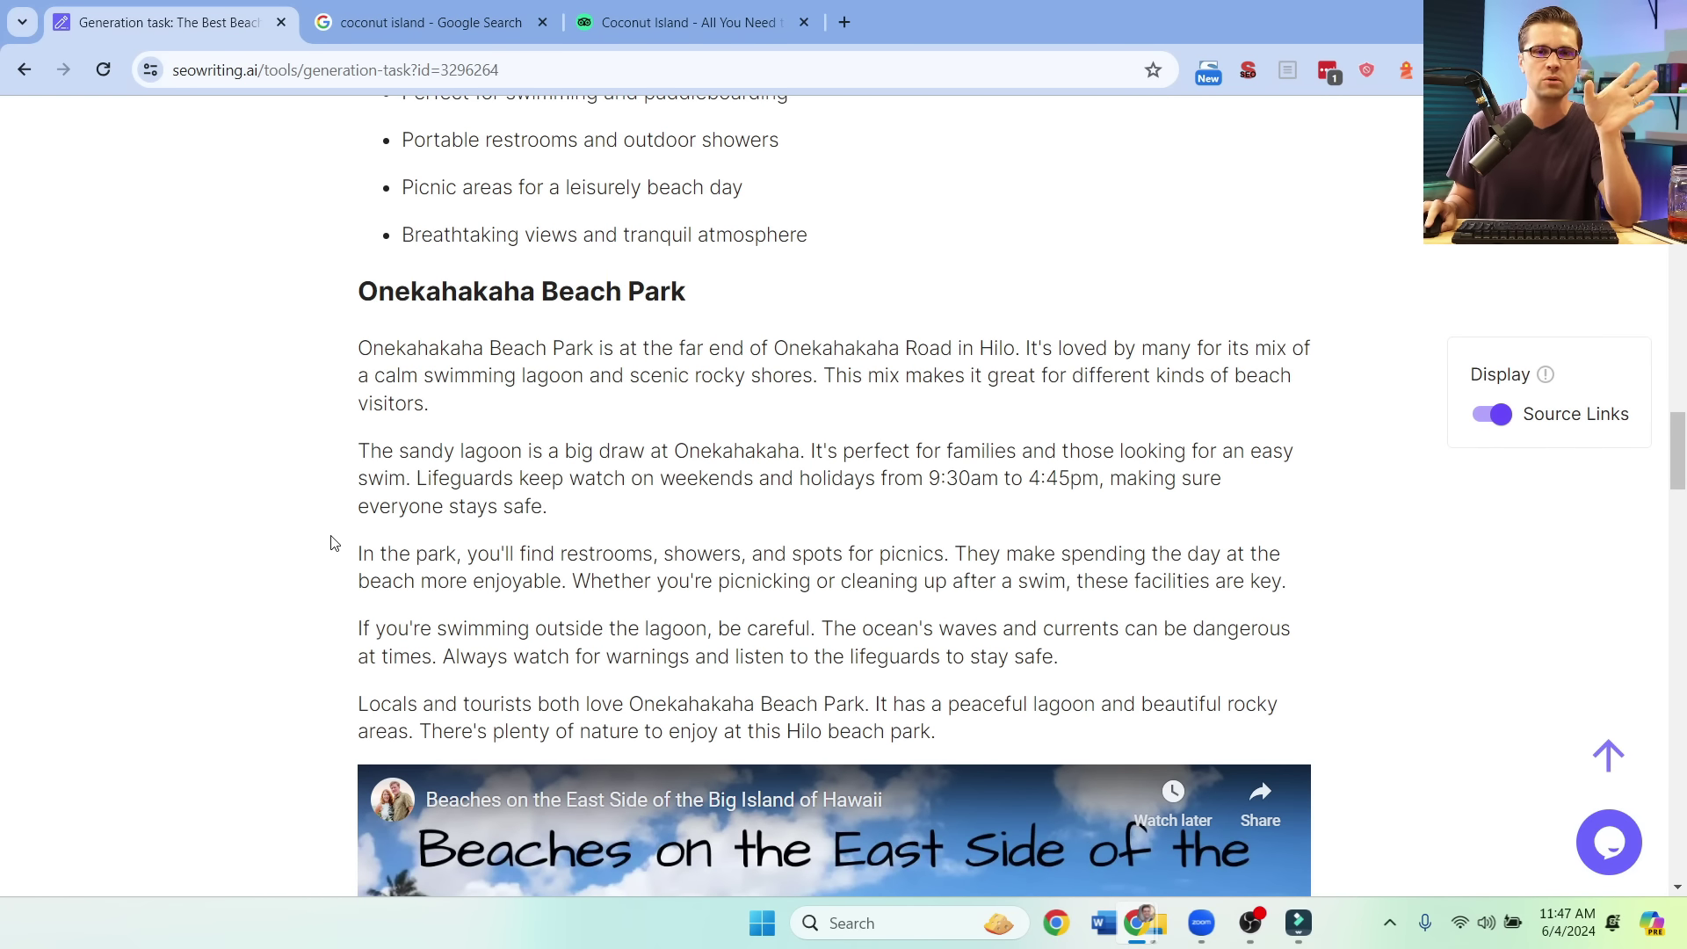
Step: Continue through the Kealoha (James) and Carlsmith Beach Park sections
scroll(334, 532, "down", 5)
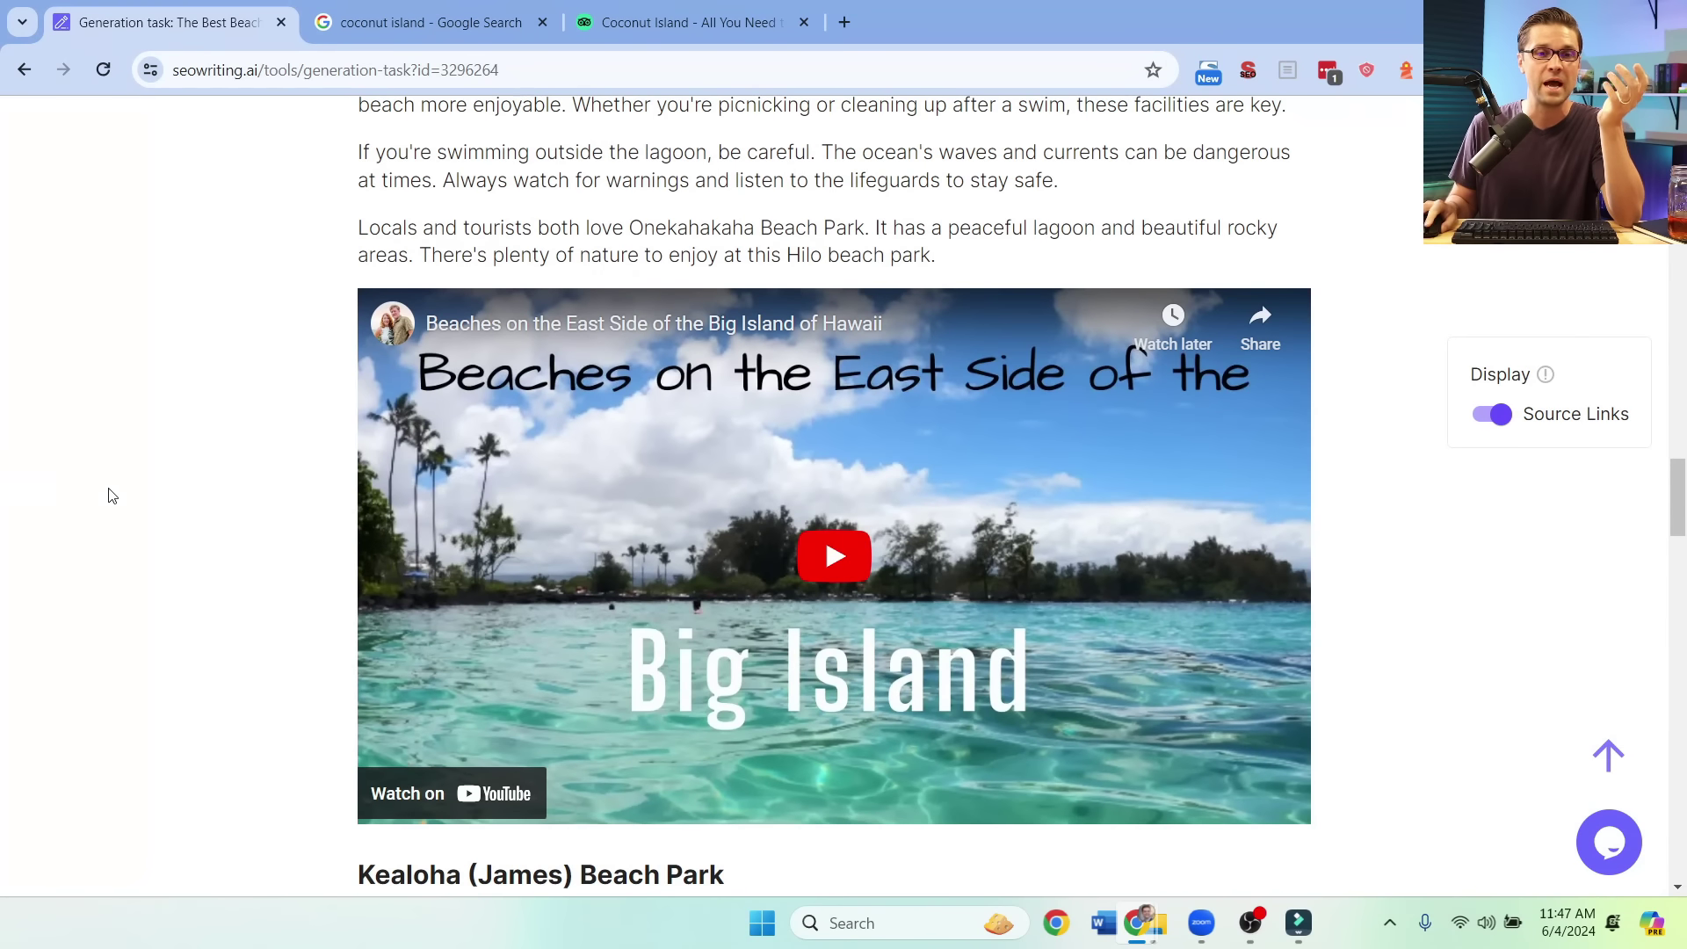
scroll(113, 501, "down", 7)
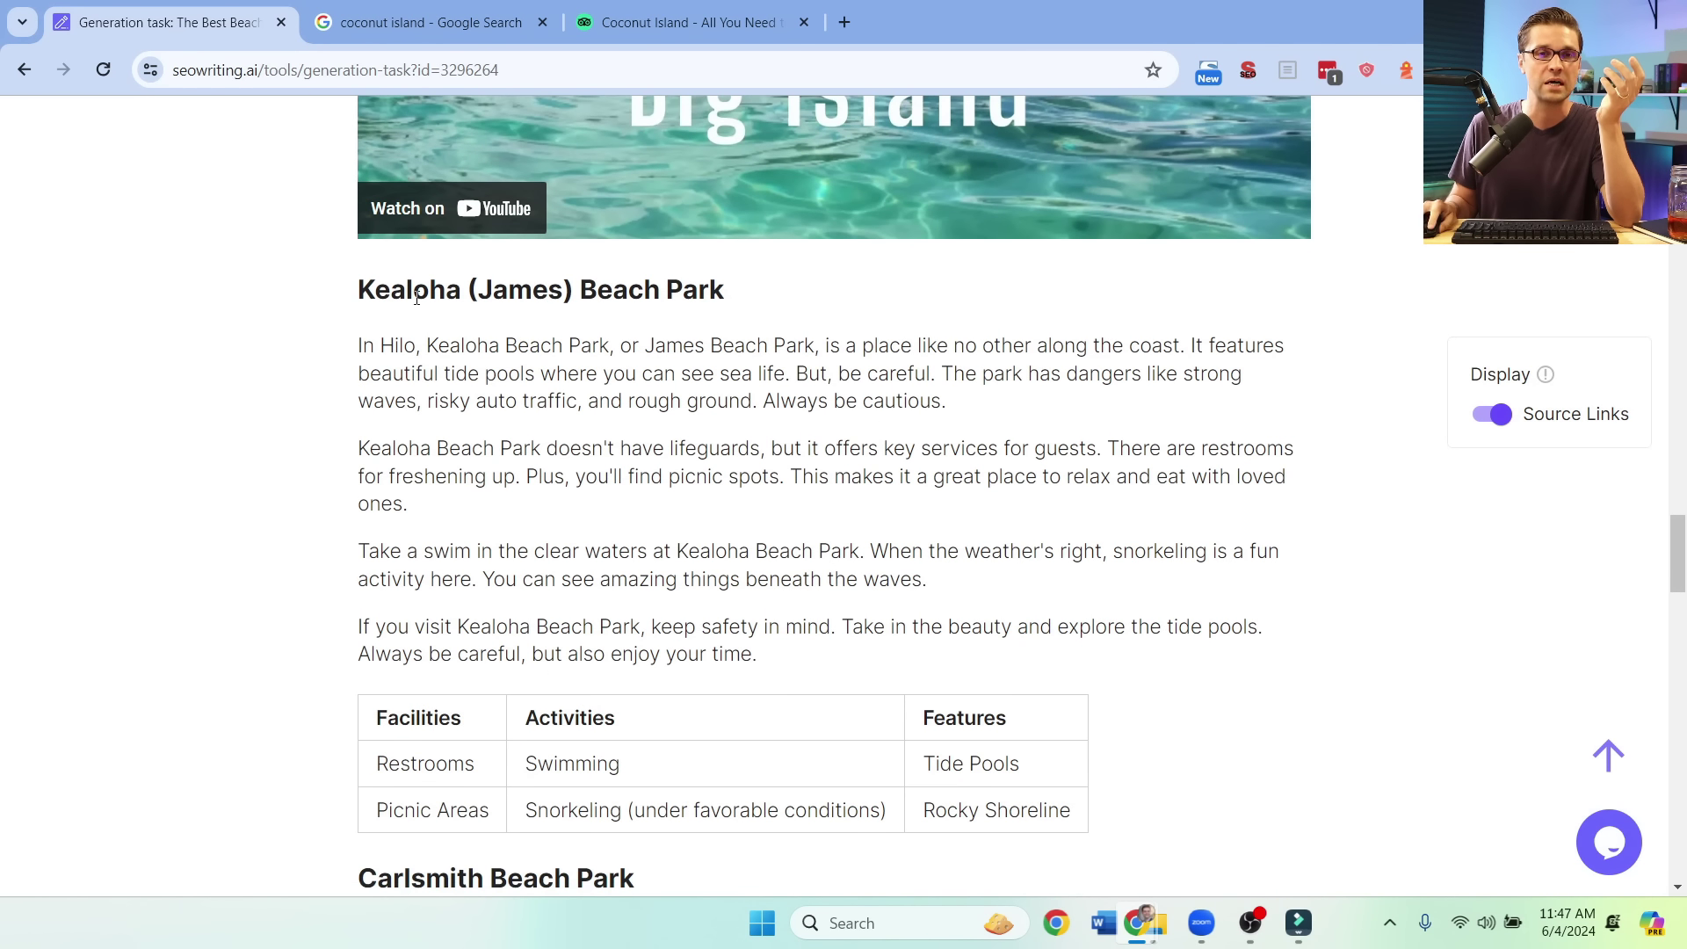
triple_click(417, 299)
left_click(163, 531)
scroll(164, 531, "down", 5)
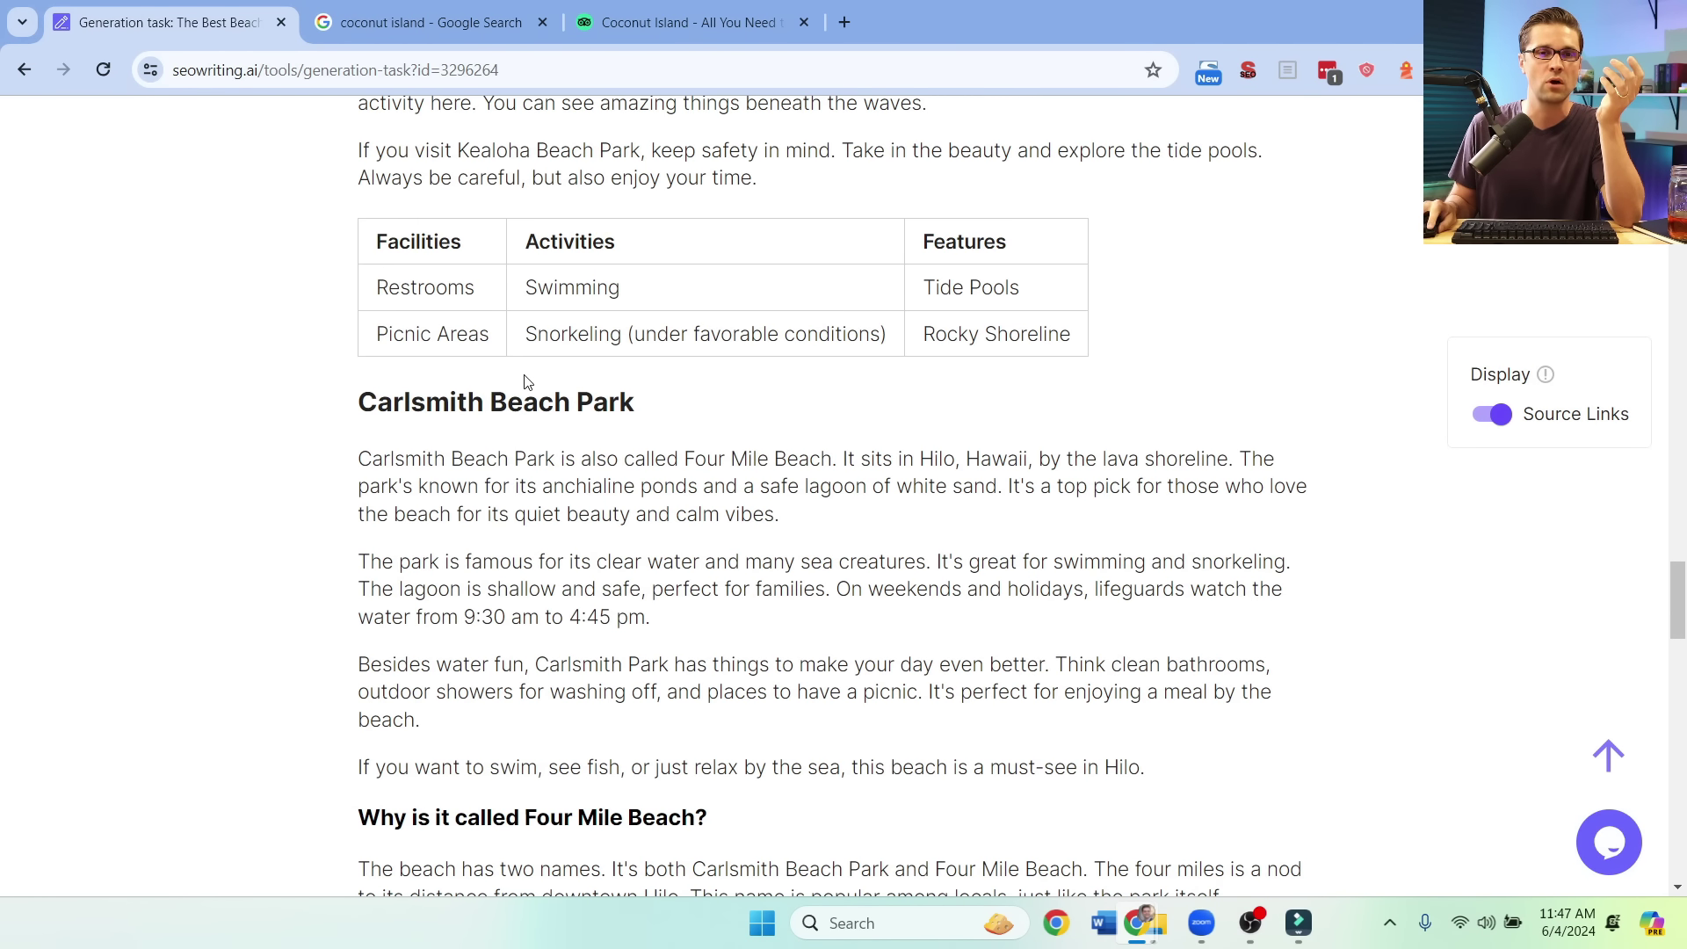
triple_click(514, 389)
scroll(226, 606, "down", 3)
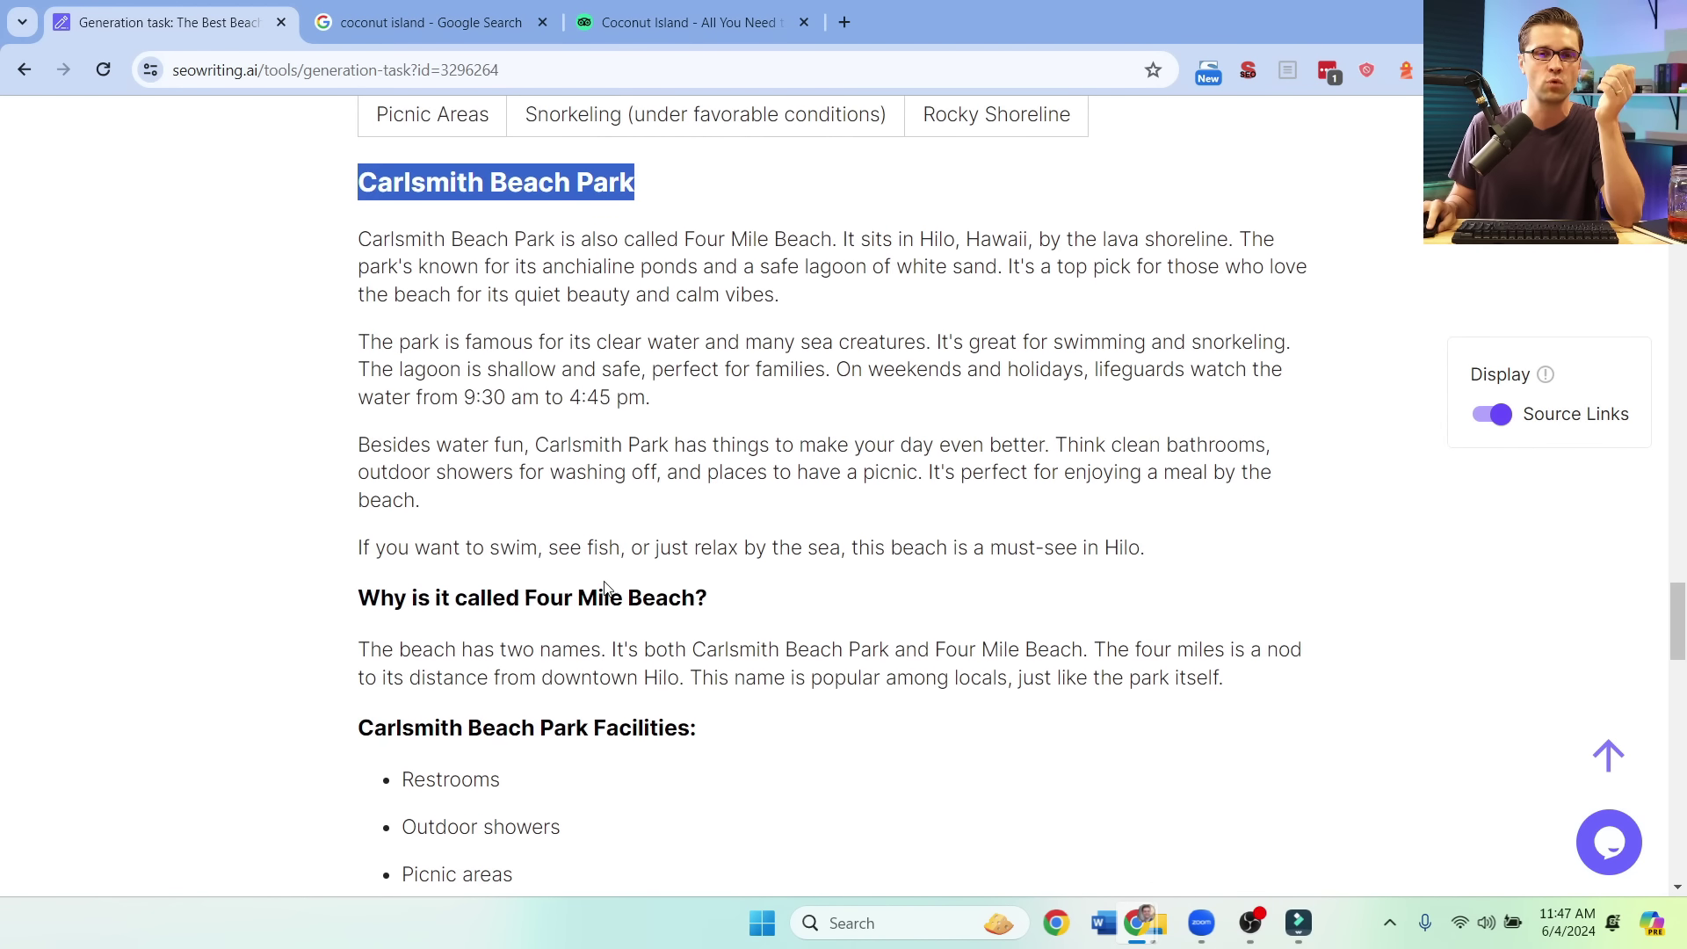
double_click(564, 606)
left_click(583, 600)
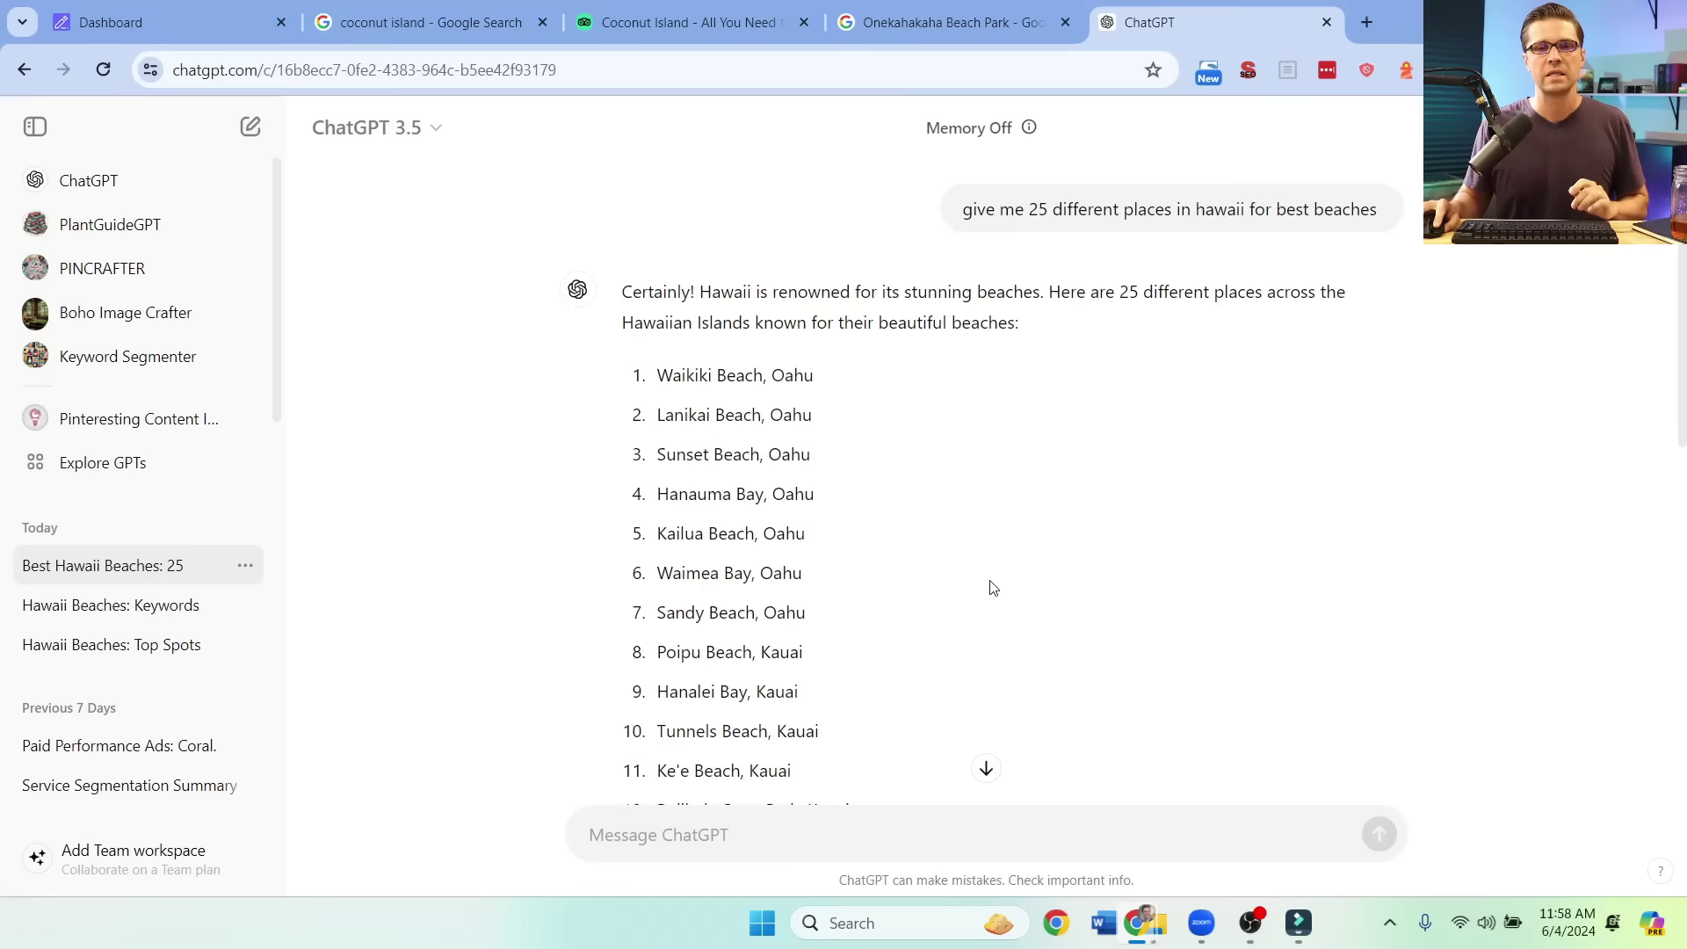
Step: Select ChatGPT's Hawaii beach names from Waikiki through item 24, then return to SEOWriting.ai
scroll(991, 562, "down", 6)
scroll(997, 577, "up", 6)
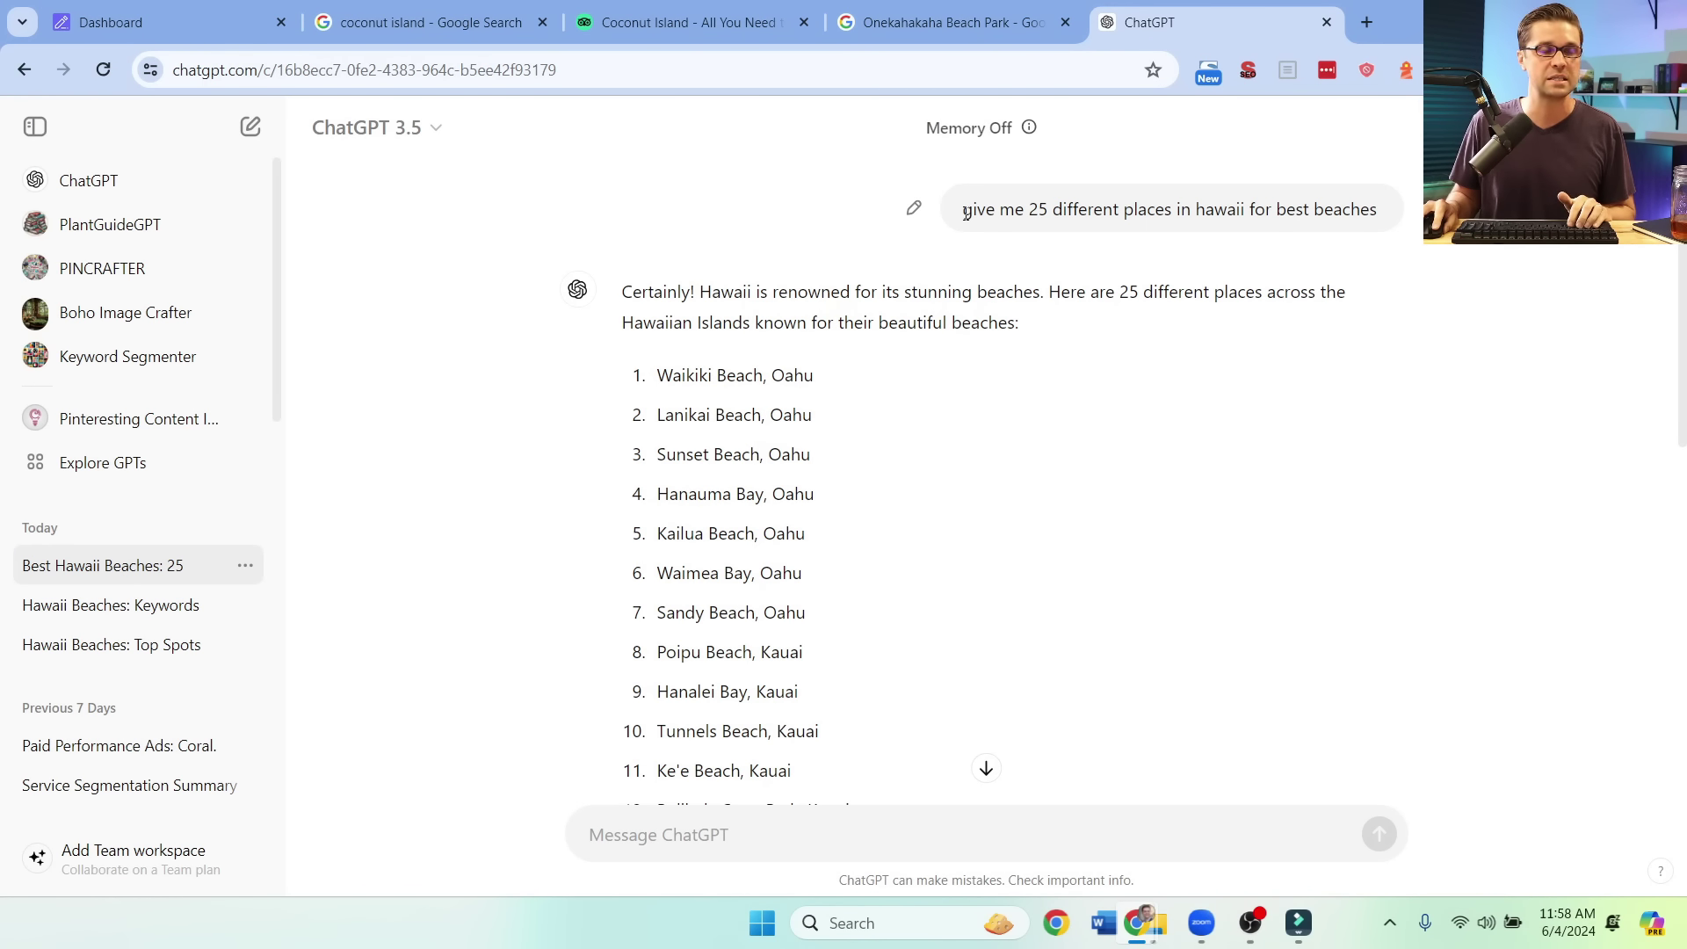
left_click_drag(974, 212, 1386, 235)
left_click(1078, 346)
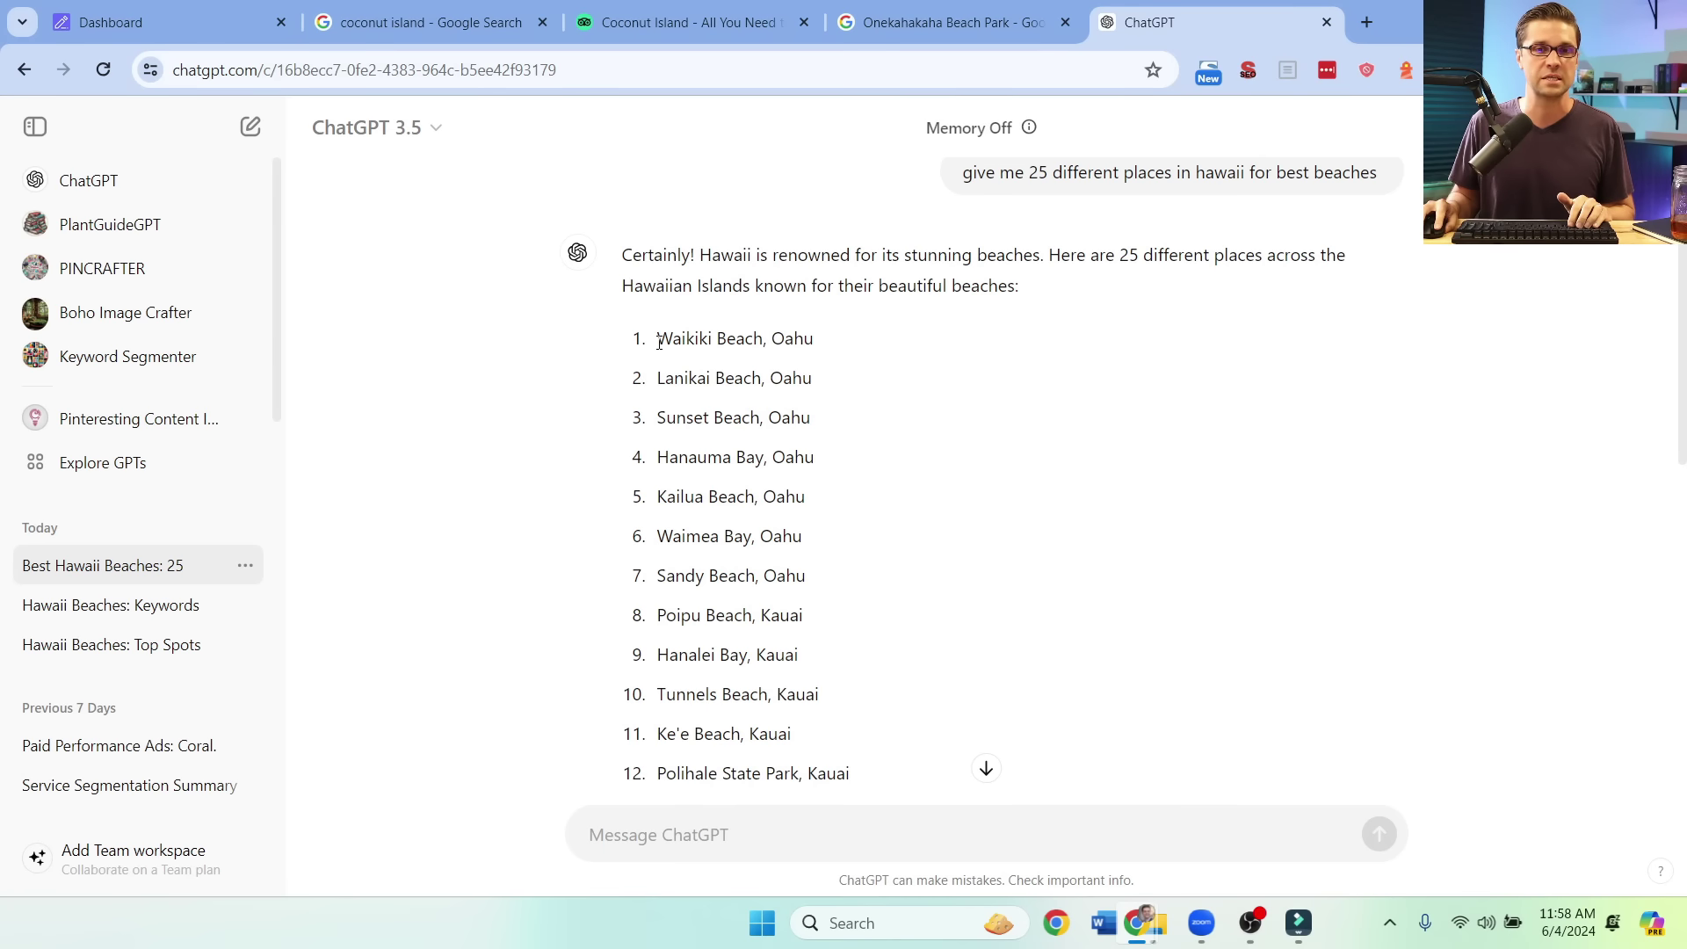
left_click_drag(659, 342, 965, 576)
left_click(1028, 514)
scroll(994, 534, "up", 10)
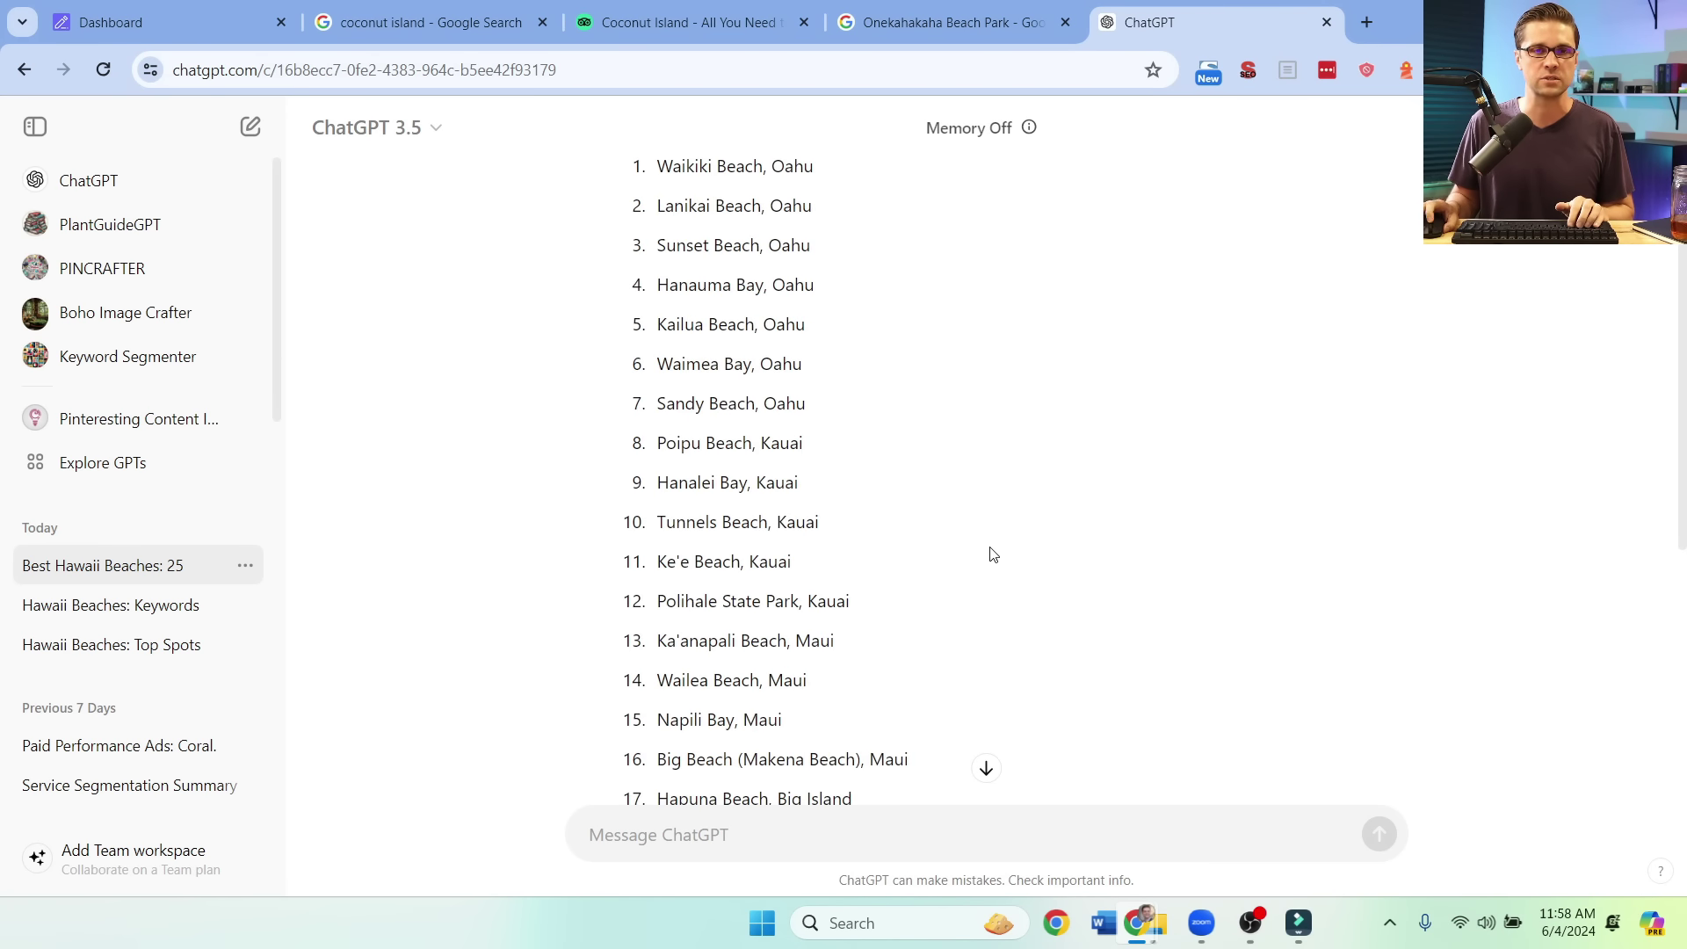
left_click(218, 38)
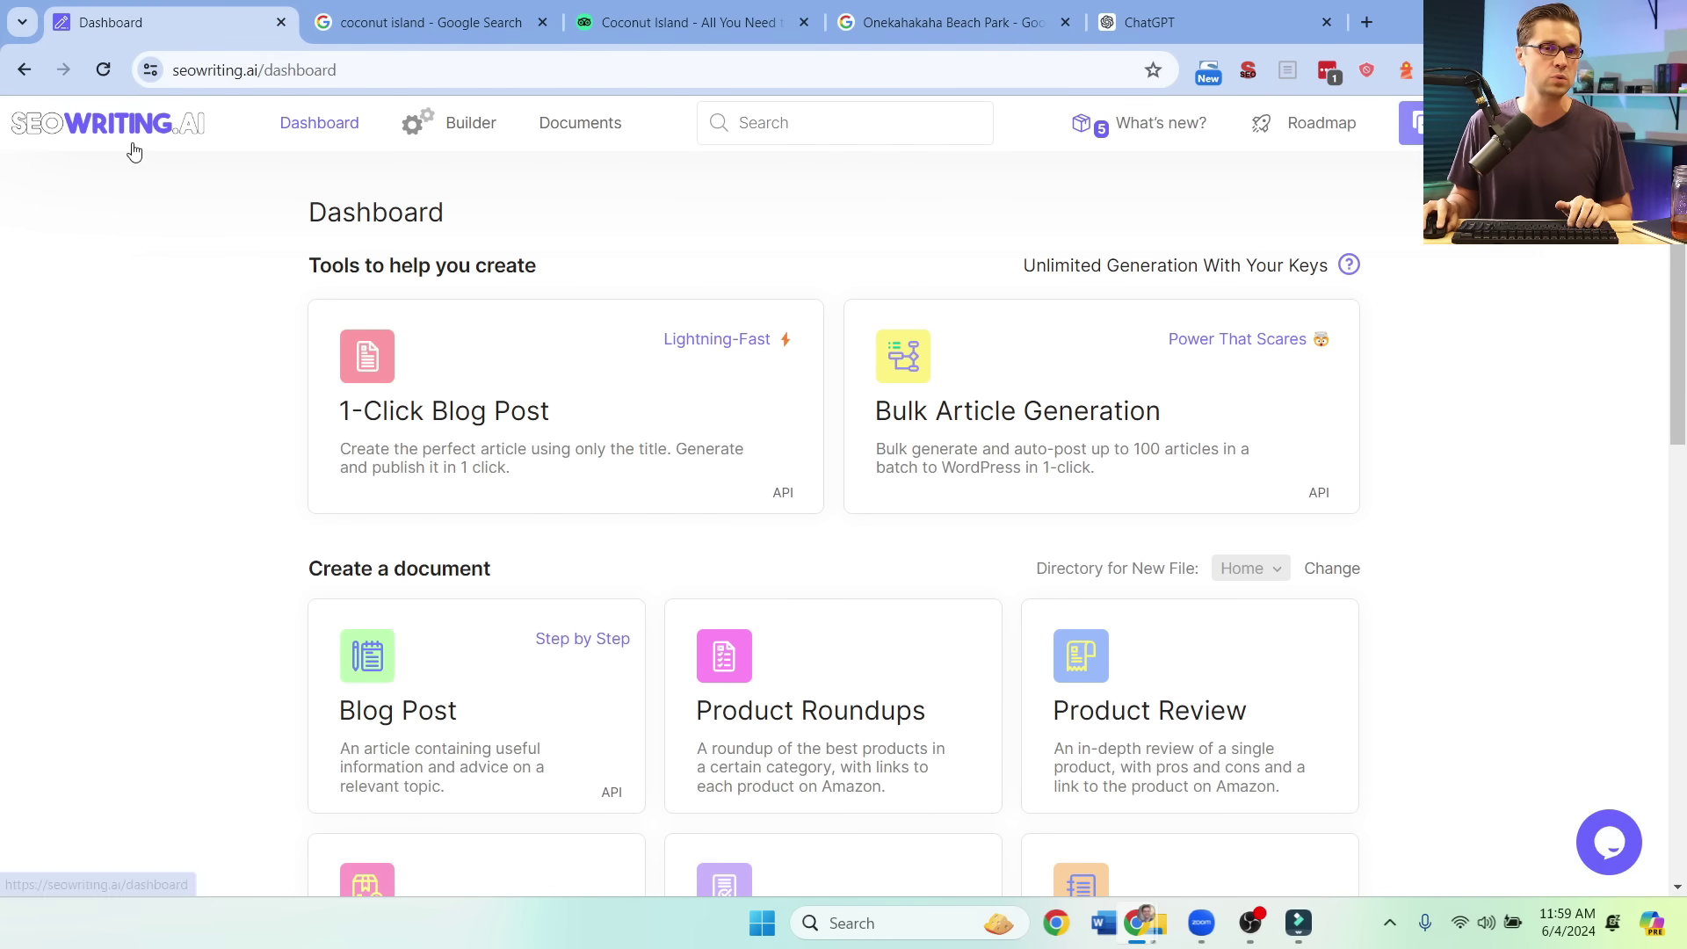
Step: Paste the Hawaii beach names as Main Keywords in Bulk Article Generation and review generated titles
left_click(991, 439)
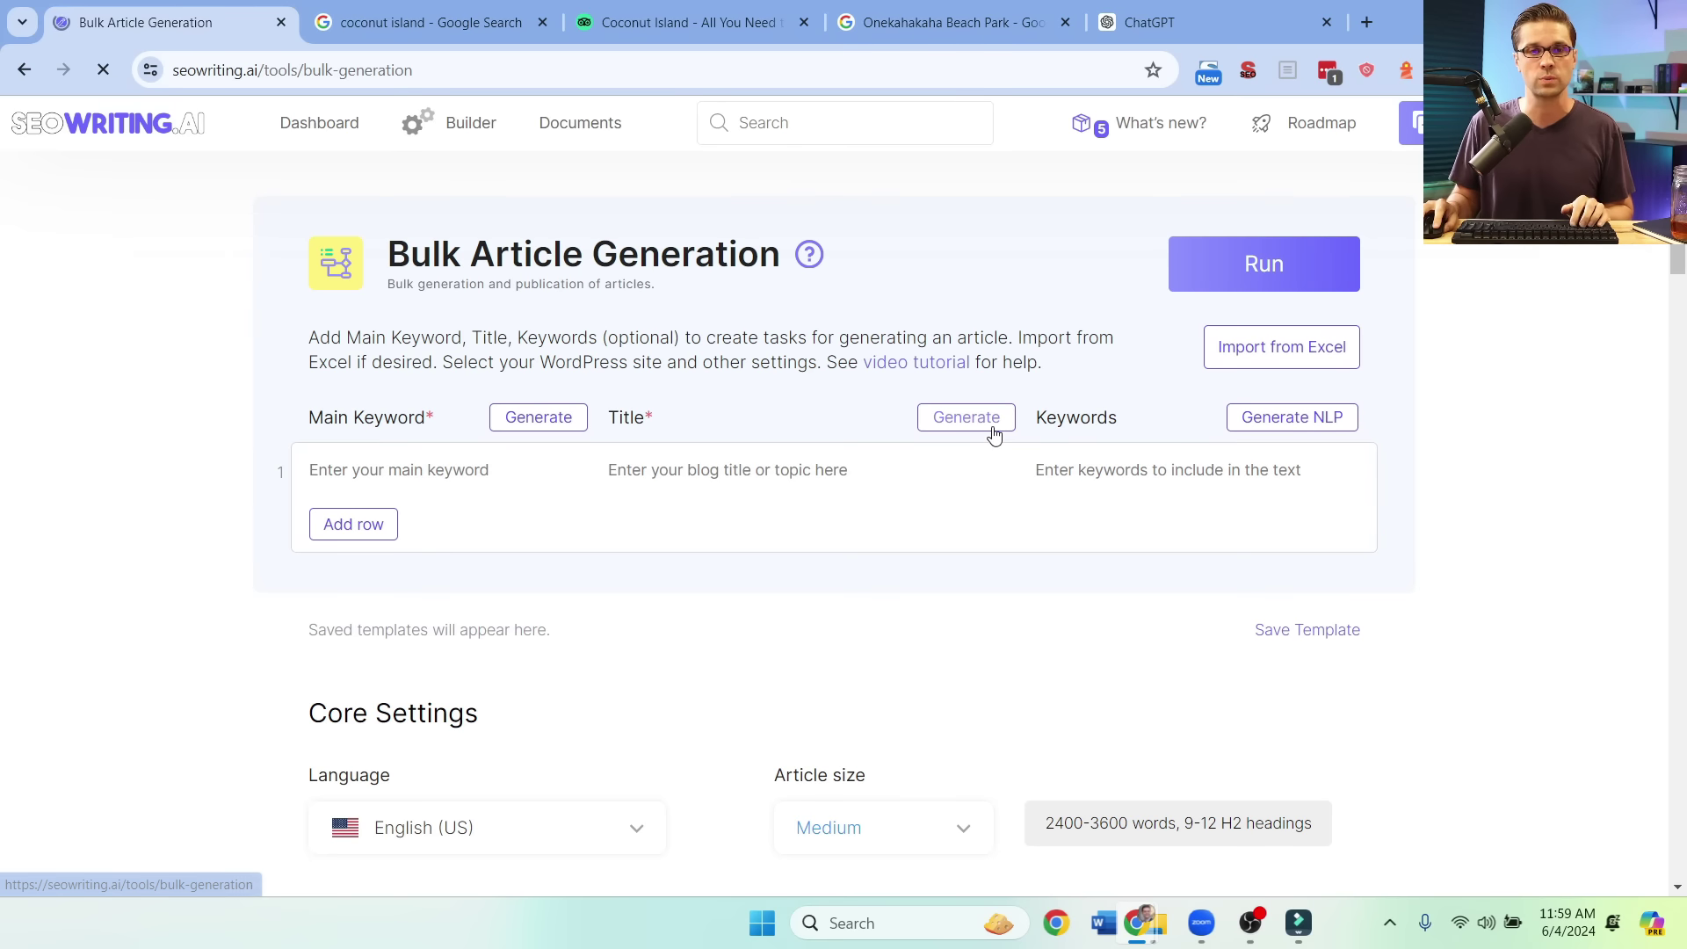
key("ctrl+v")
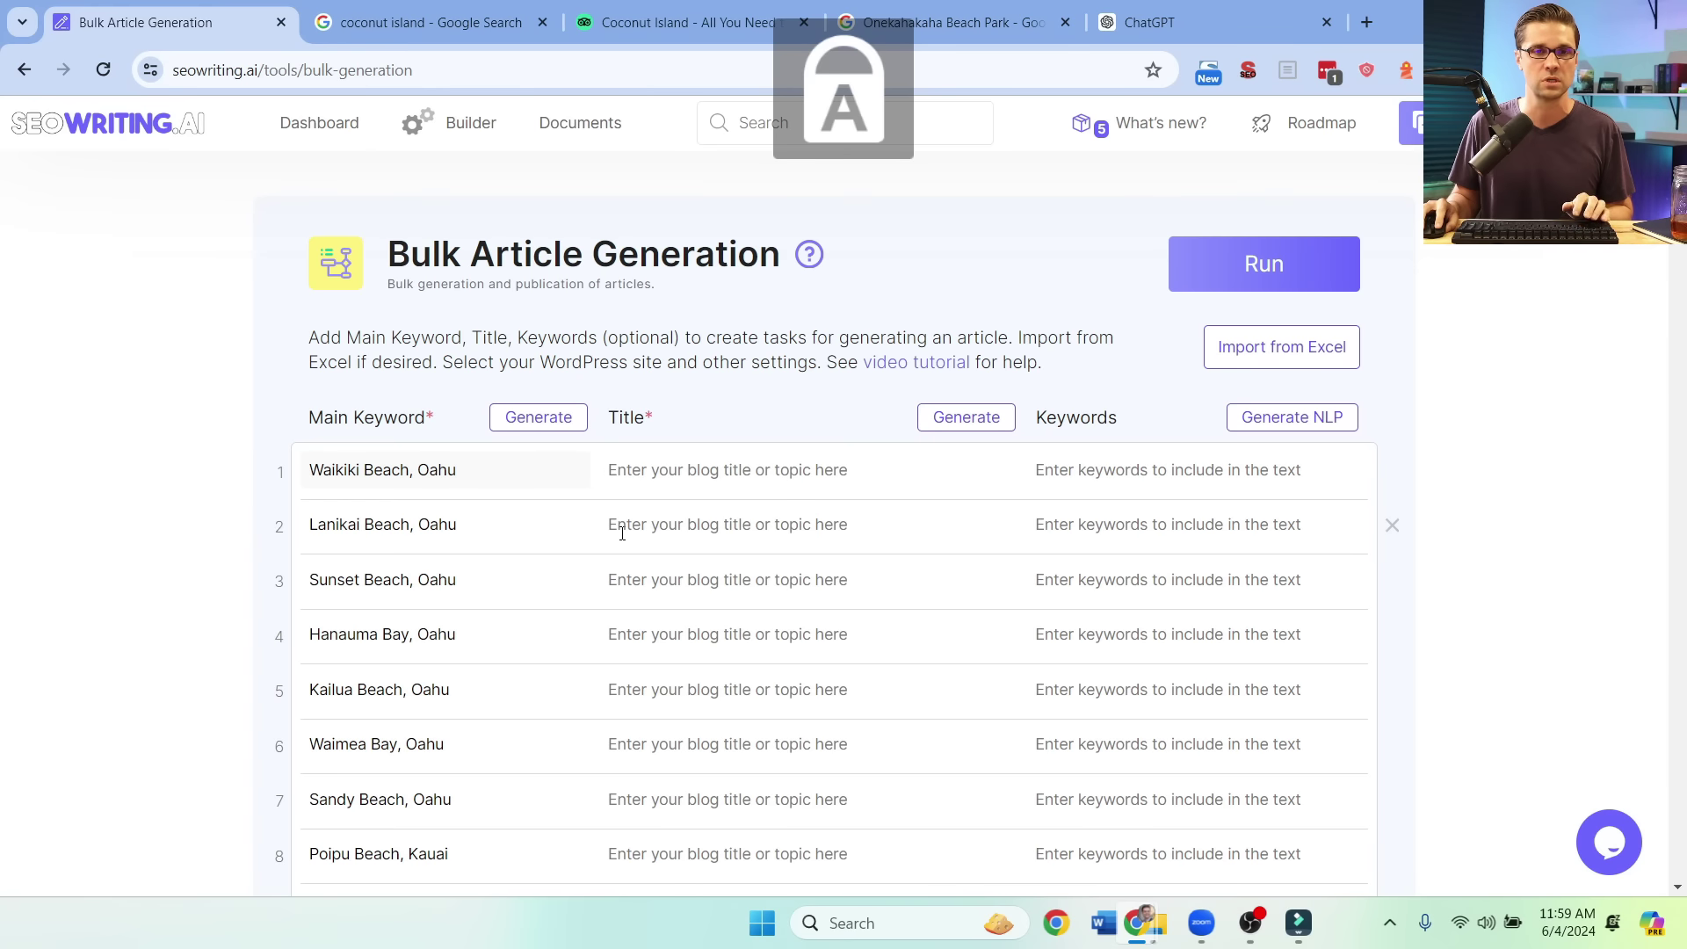
scroll(268, 544, "down", 8)
scroll(241, 677, "up", 7)
scroll(778, 548, "up", 1)
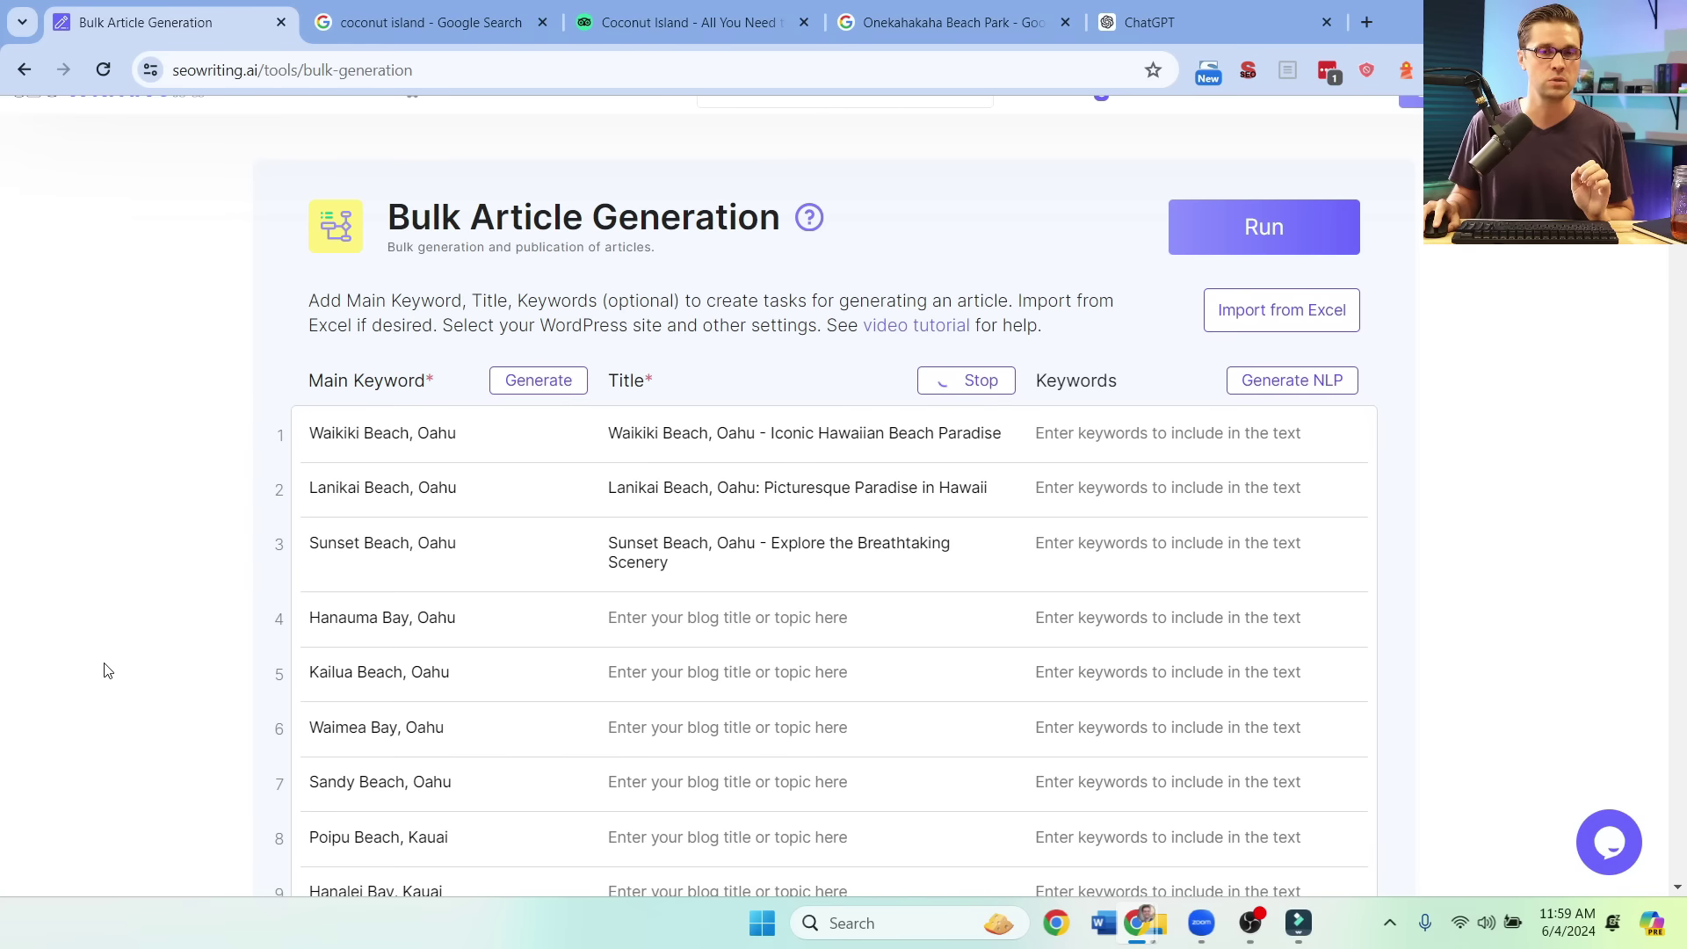
scroll(115, 720, "down", 1)
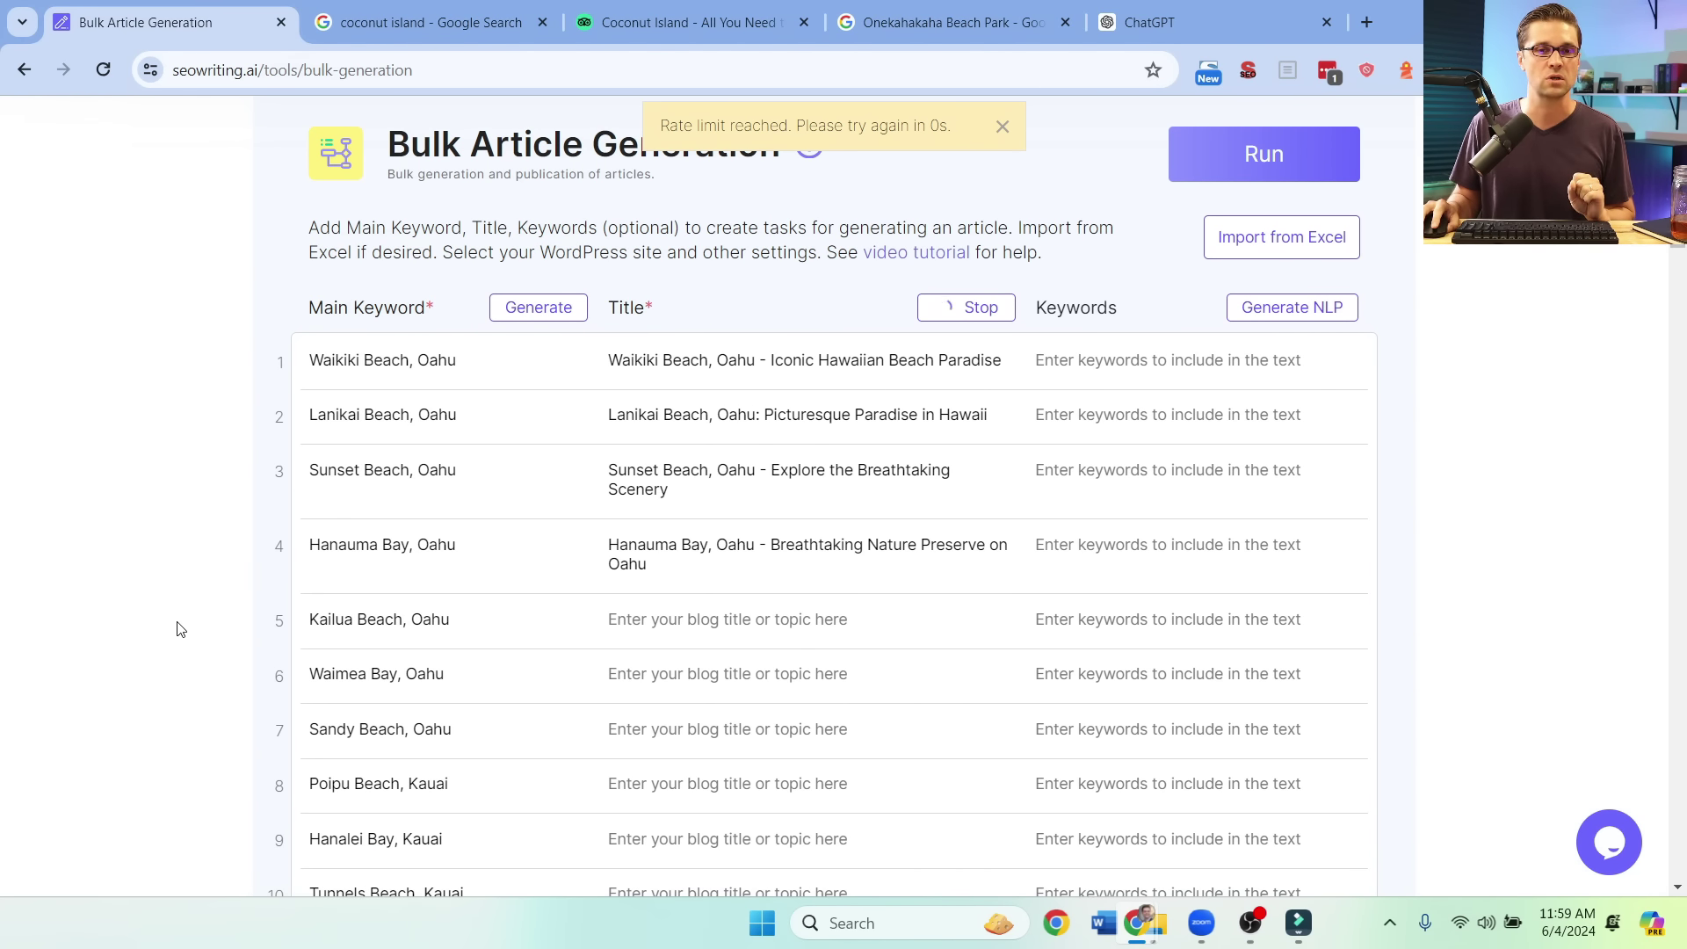
scroll(177, 629, "down", 1)
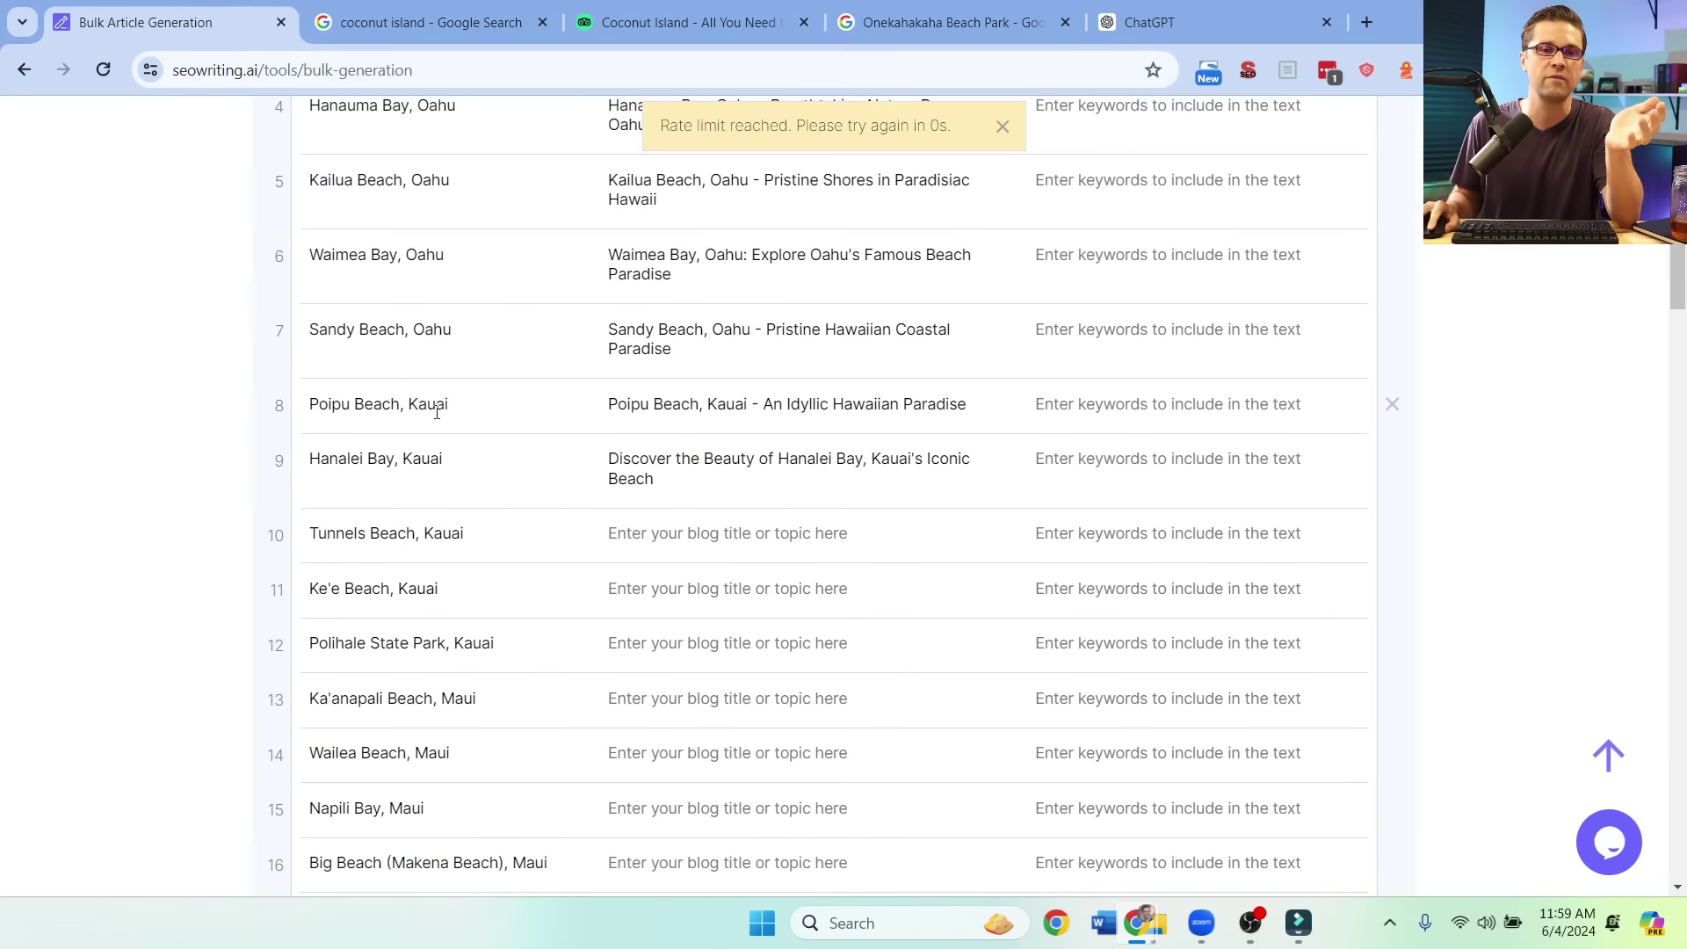
scroll(367, 585, "down", 3)
scroll(367, 585, "down", 3)
scroll(179, 606, "up", 7)
scroll(187, 641, "up", 5)
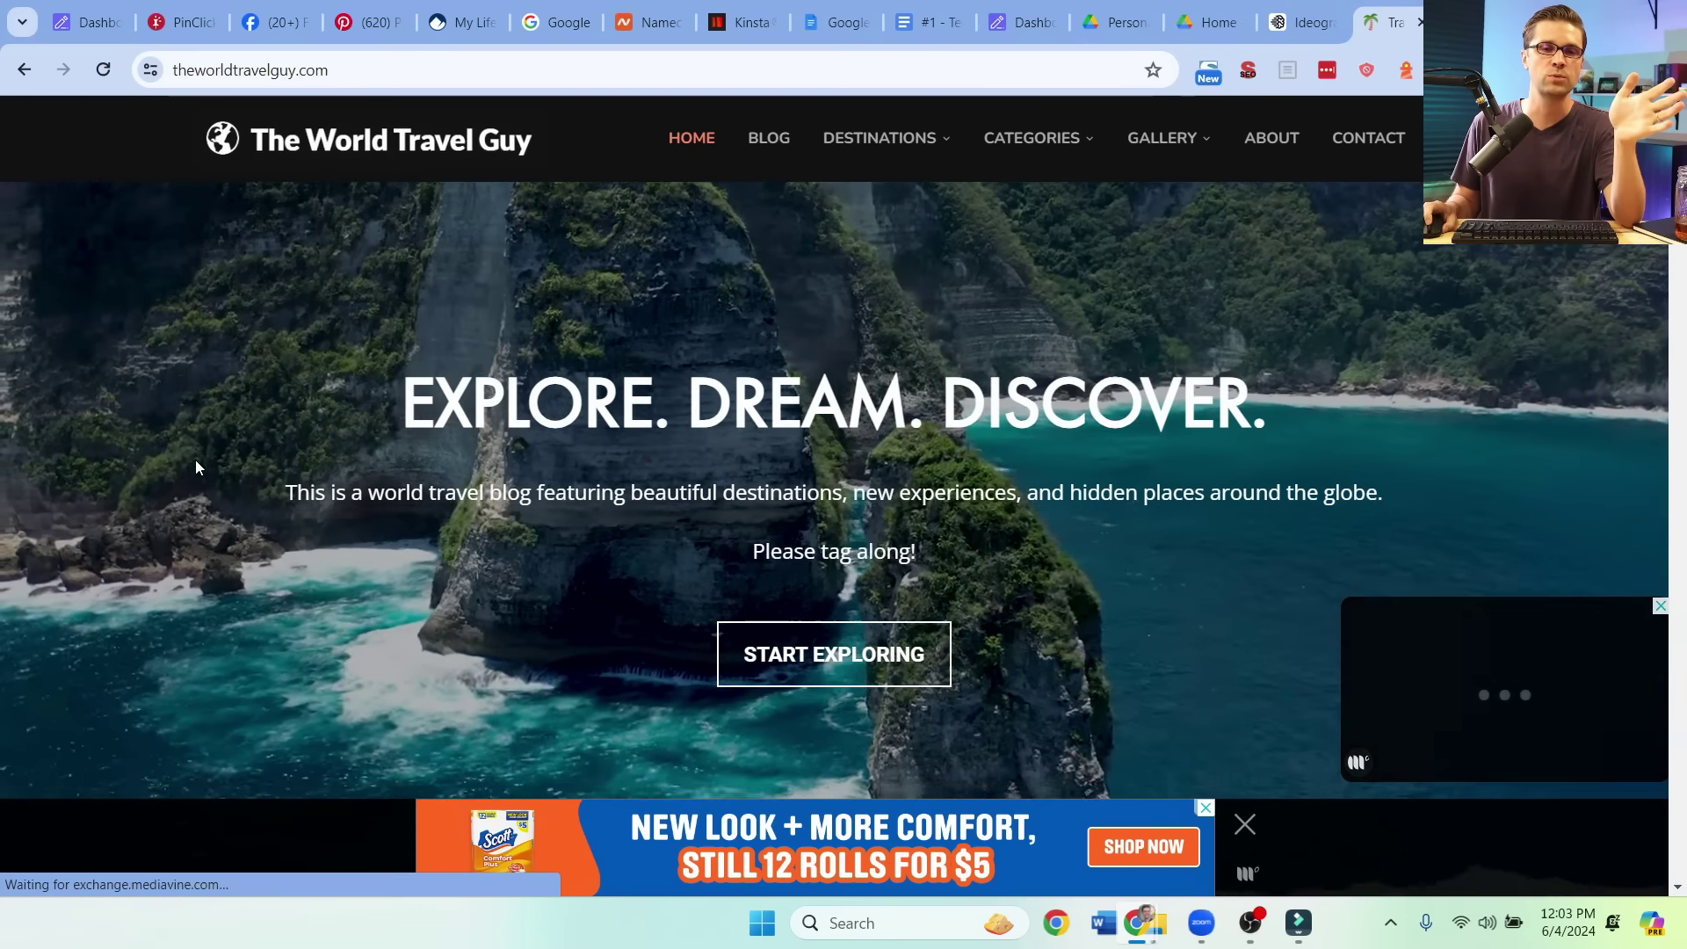
Step: Open the Fulidhoo Island guide from The World Travel Guy's blog listing
scroll(195, 466, "down", 5)
scroll(193, 464, "up", 5)
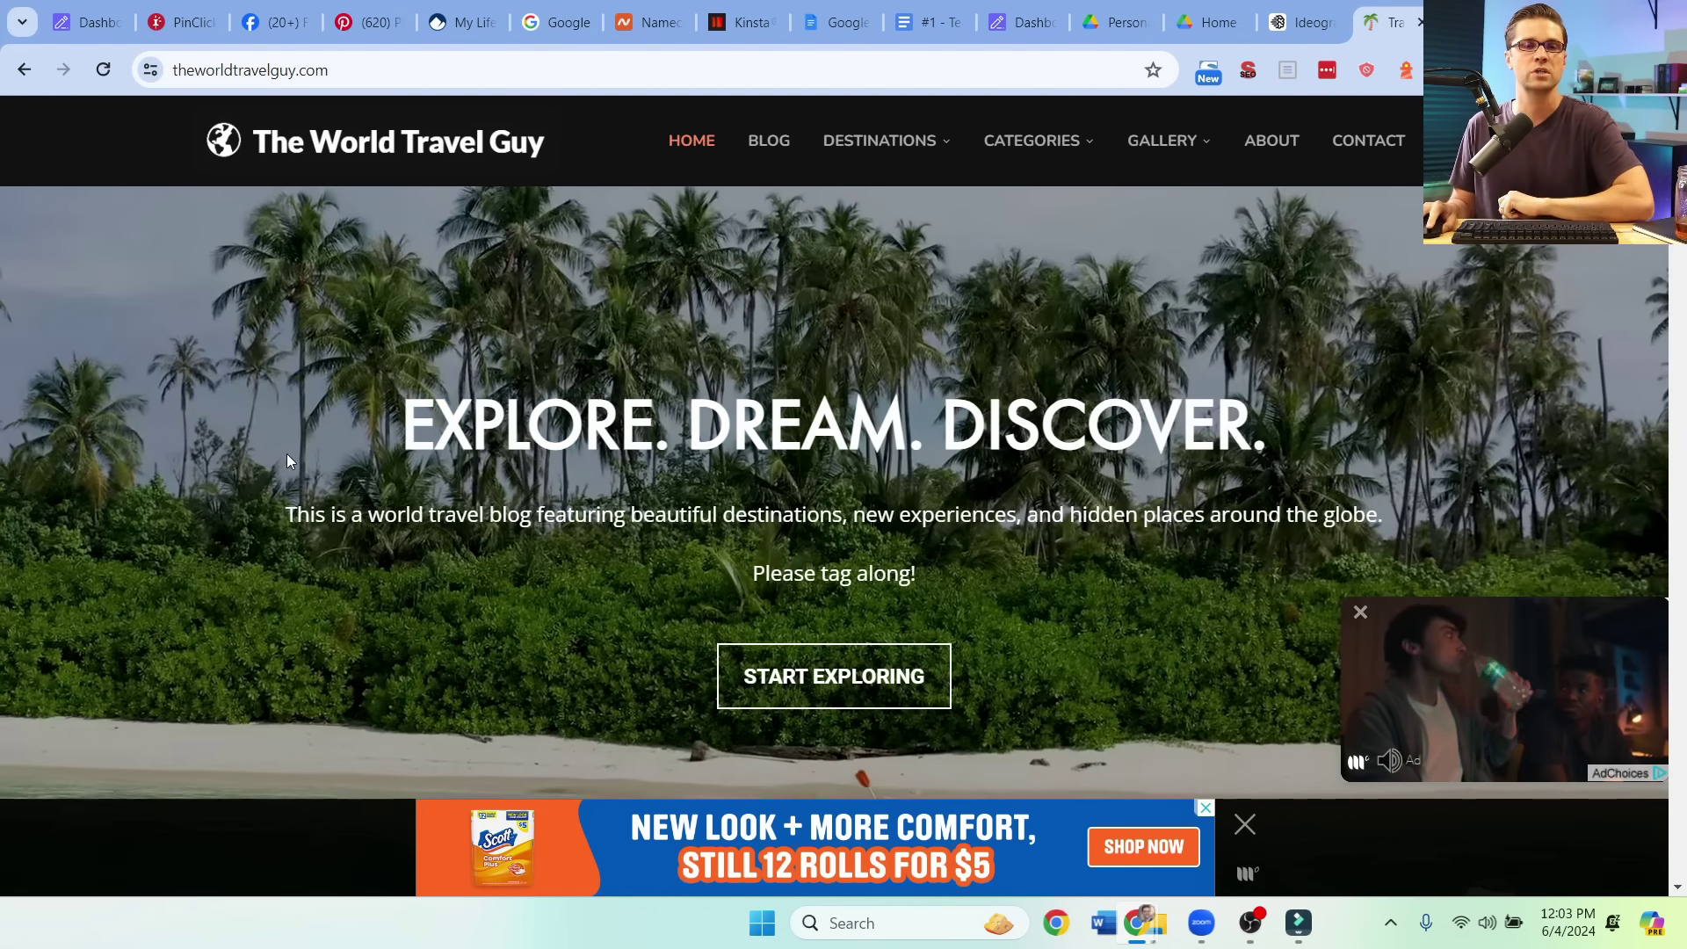
scroll(331, 477, "down", 3)
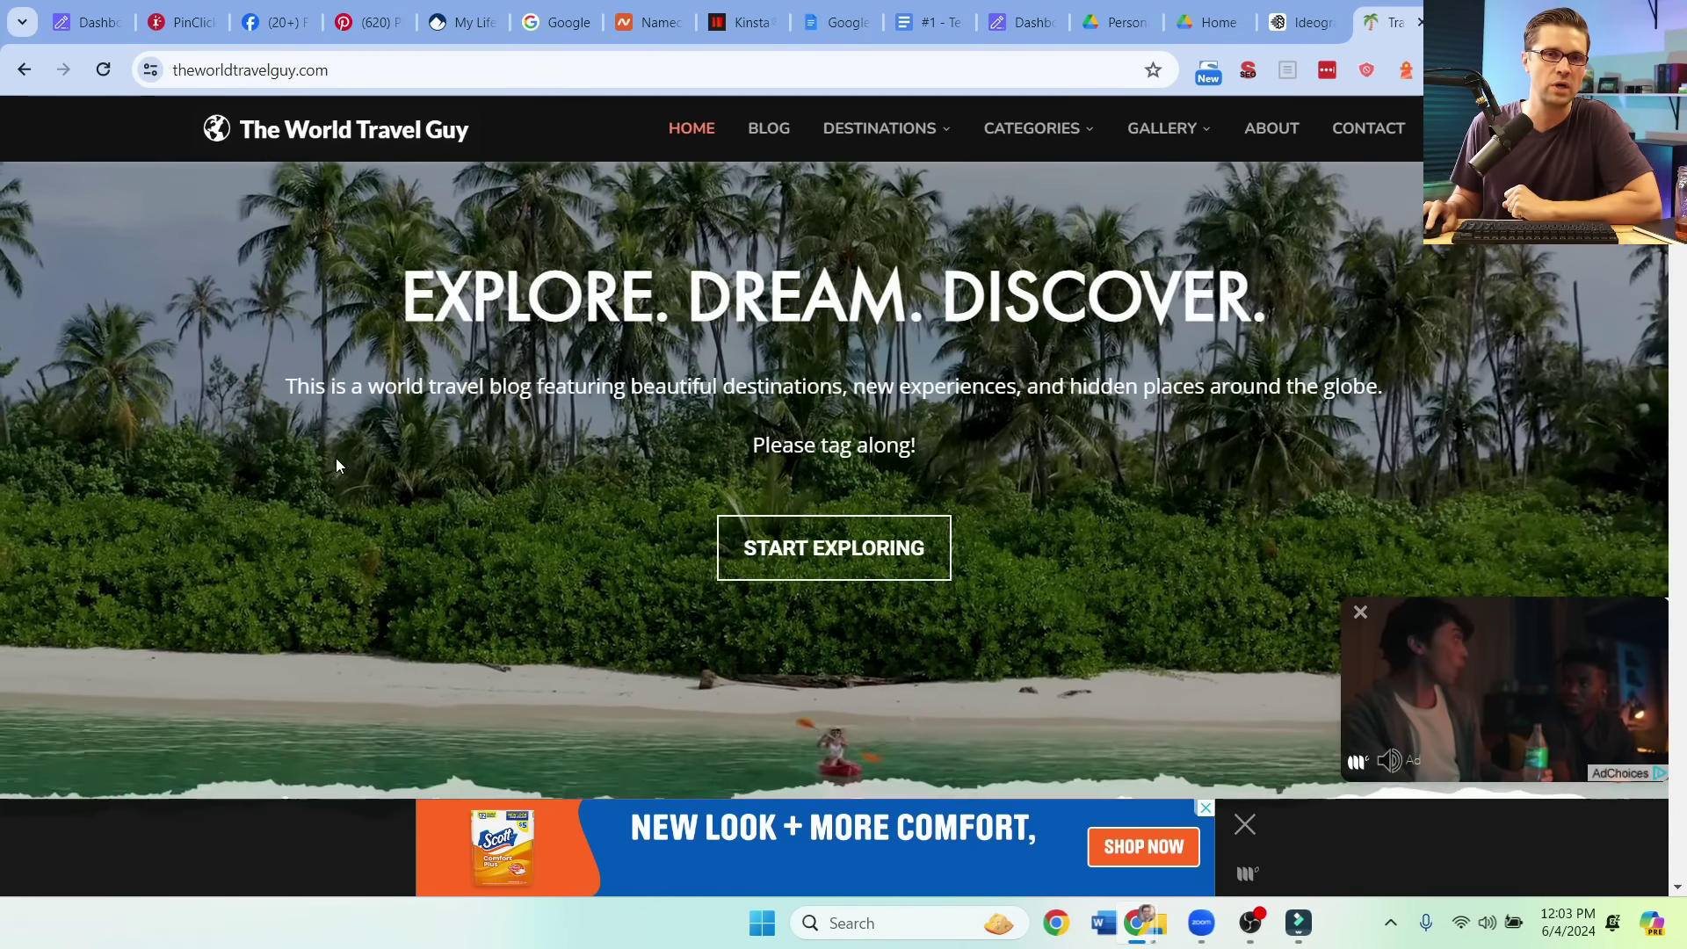
scroll(338, 470, "down", 4)
scroll(354, 444, "up", 8)
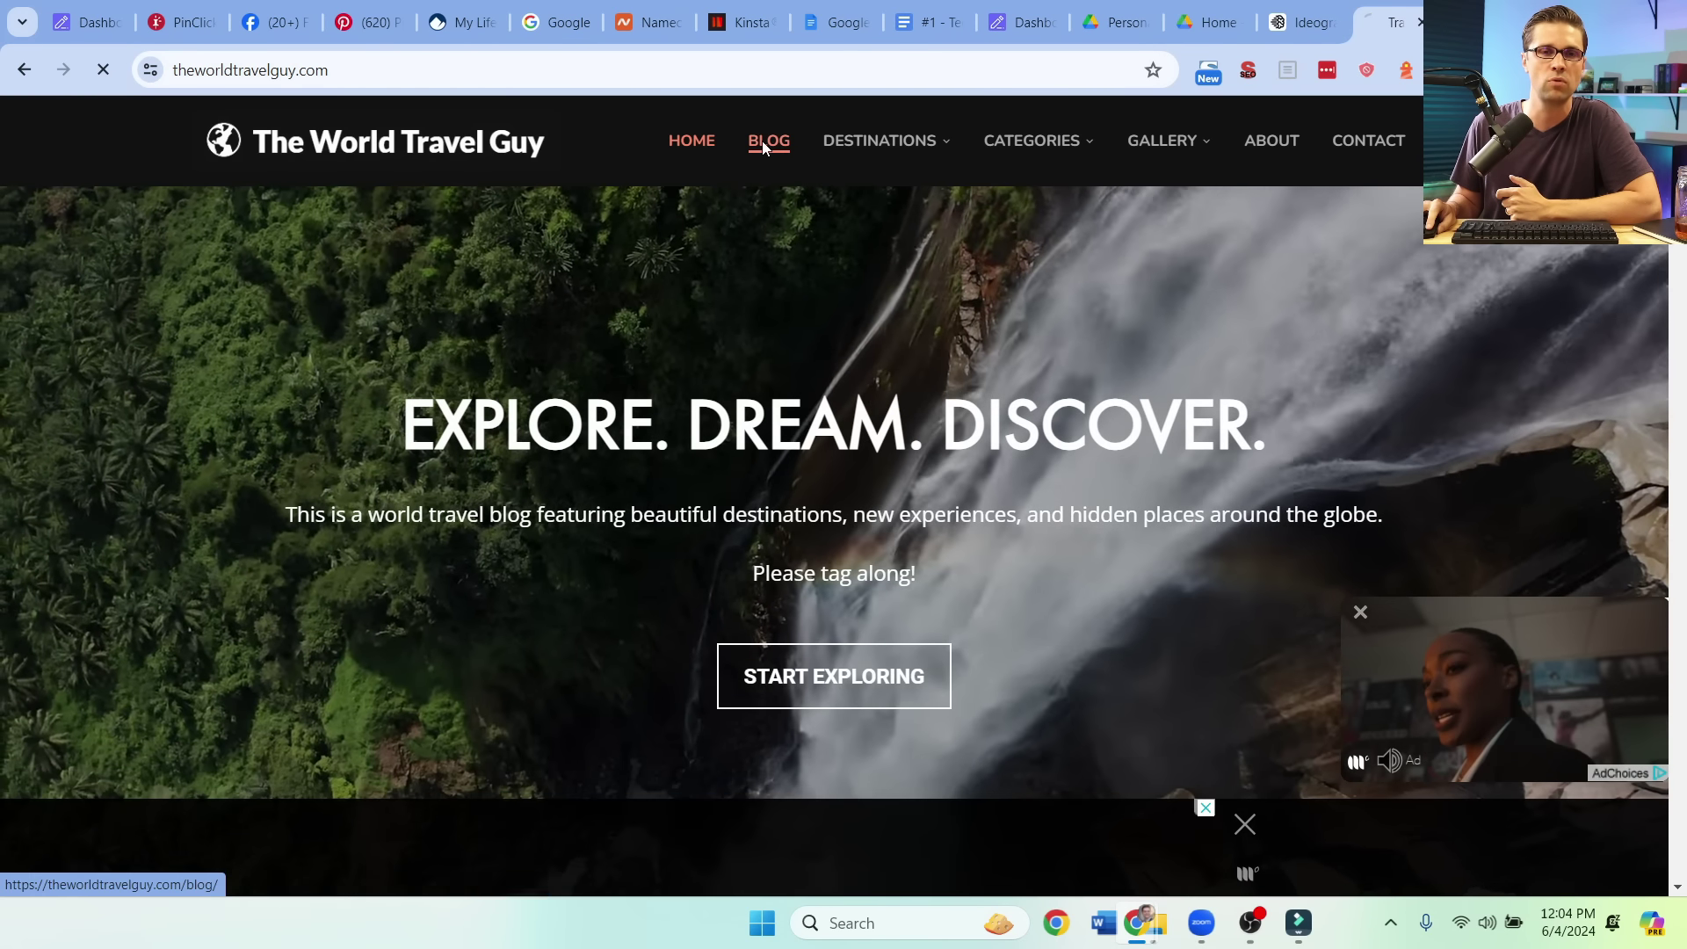
left_click(762, 141)
scroll(404, 562, "down", 3)
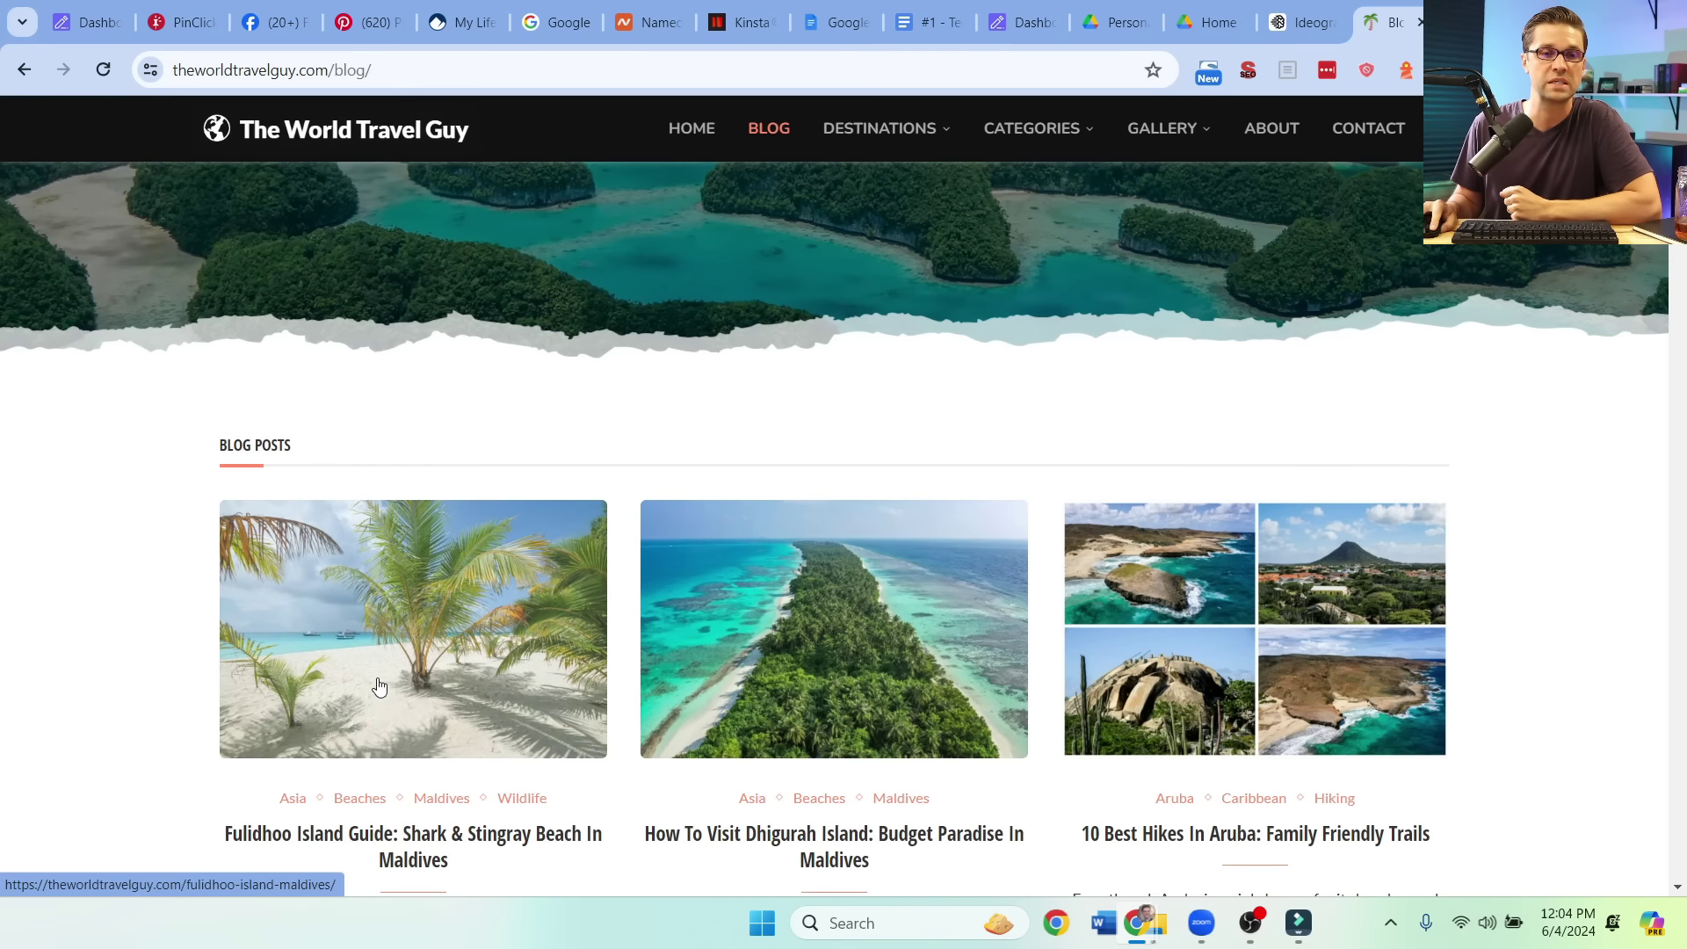
left_click(378, 686)
Step: Read down past the drone photo, 'Is It Safe?' and 'More Things To Do' to the beach photo
scroll(126, 646, "down", 1)
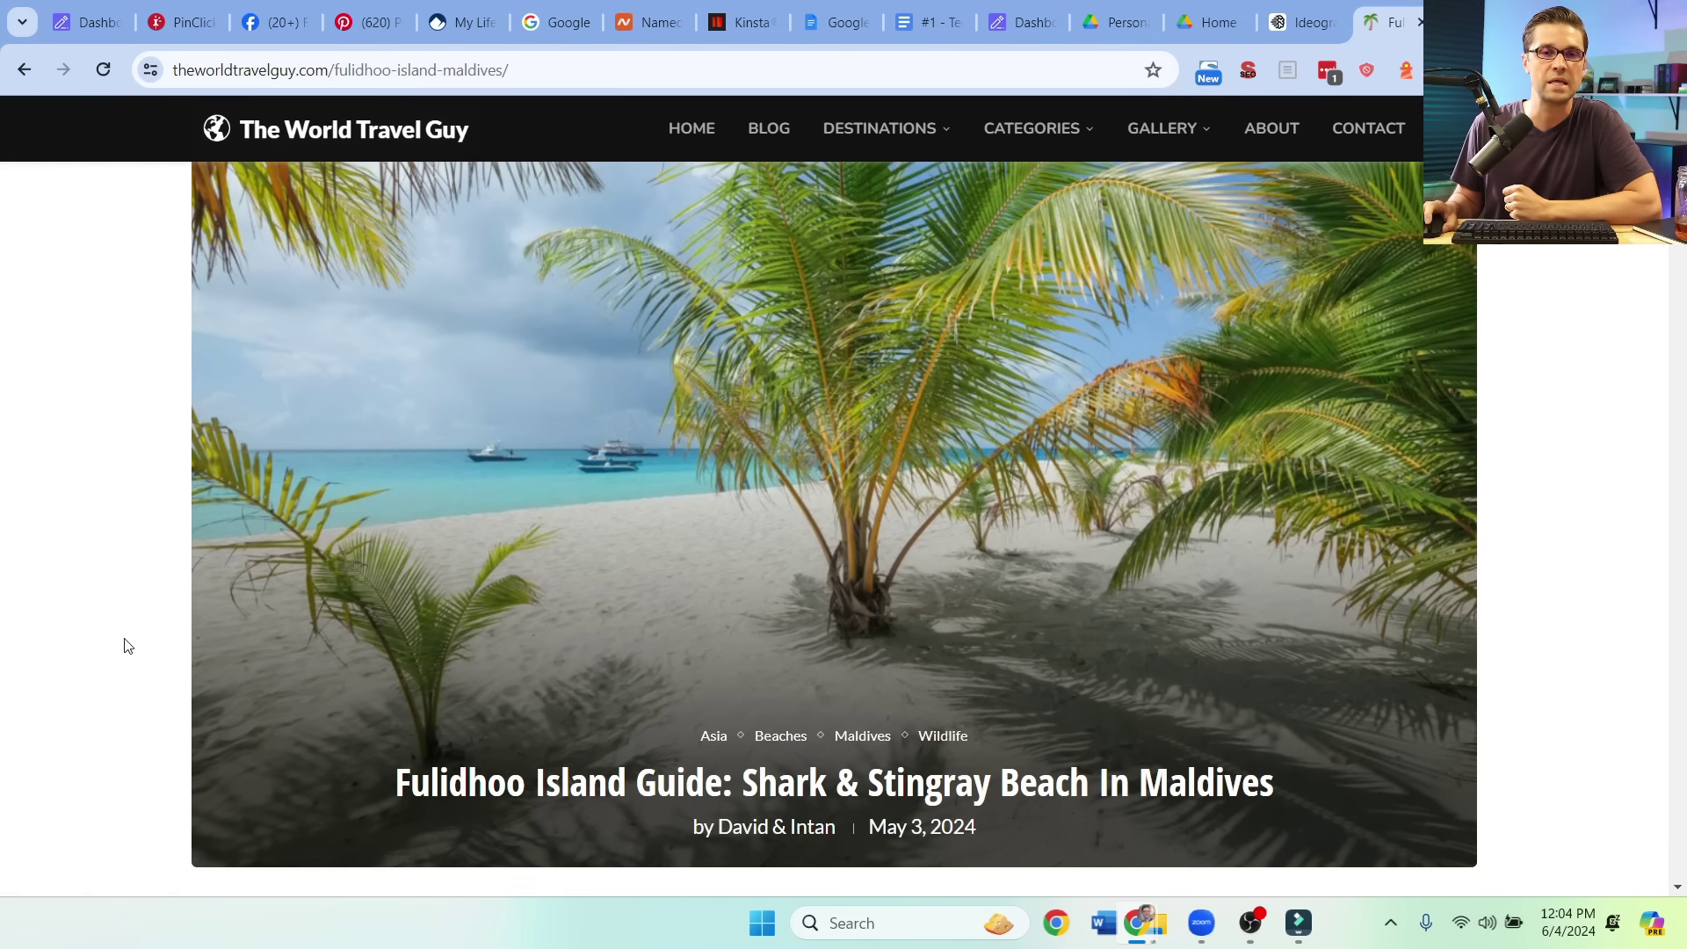
scroll(229, 618, "down", 10)
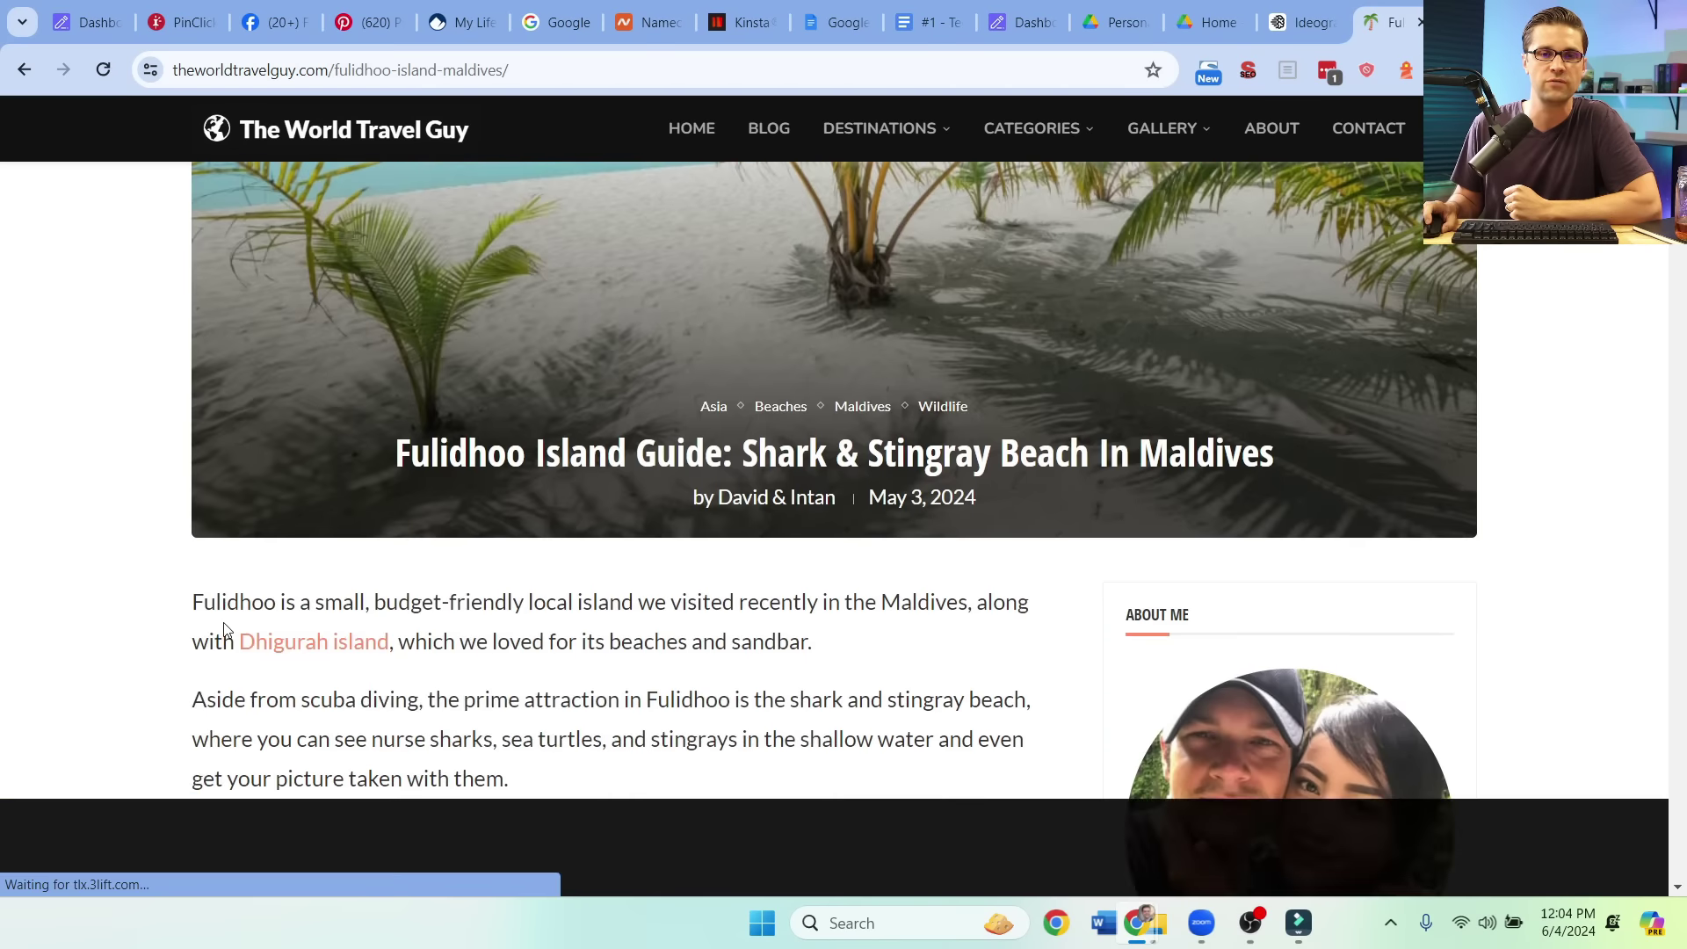
scroll(195, 619, "up", 10)
scroll(462, 582, "down", 8)
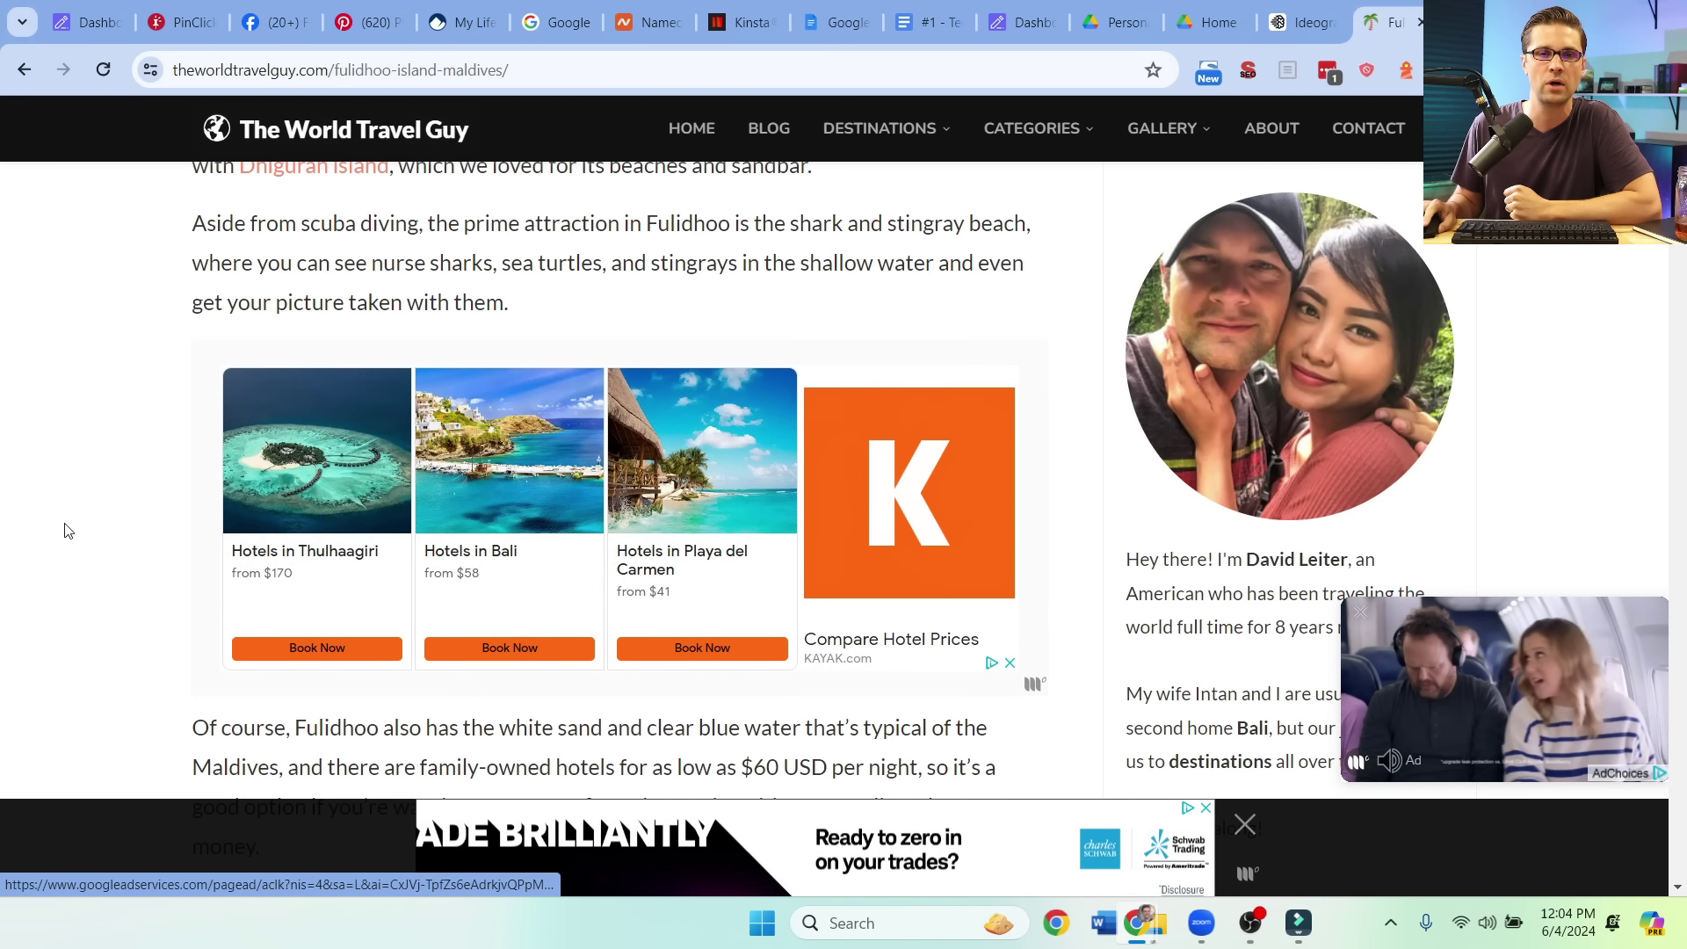
scroll(169, 576, "down", 10)
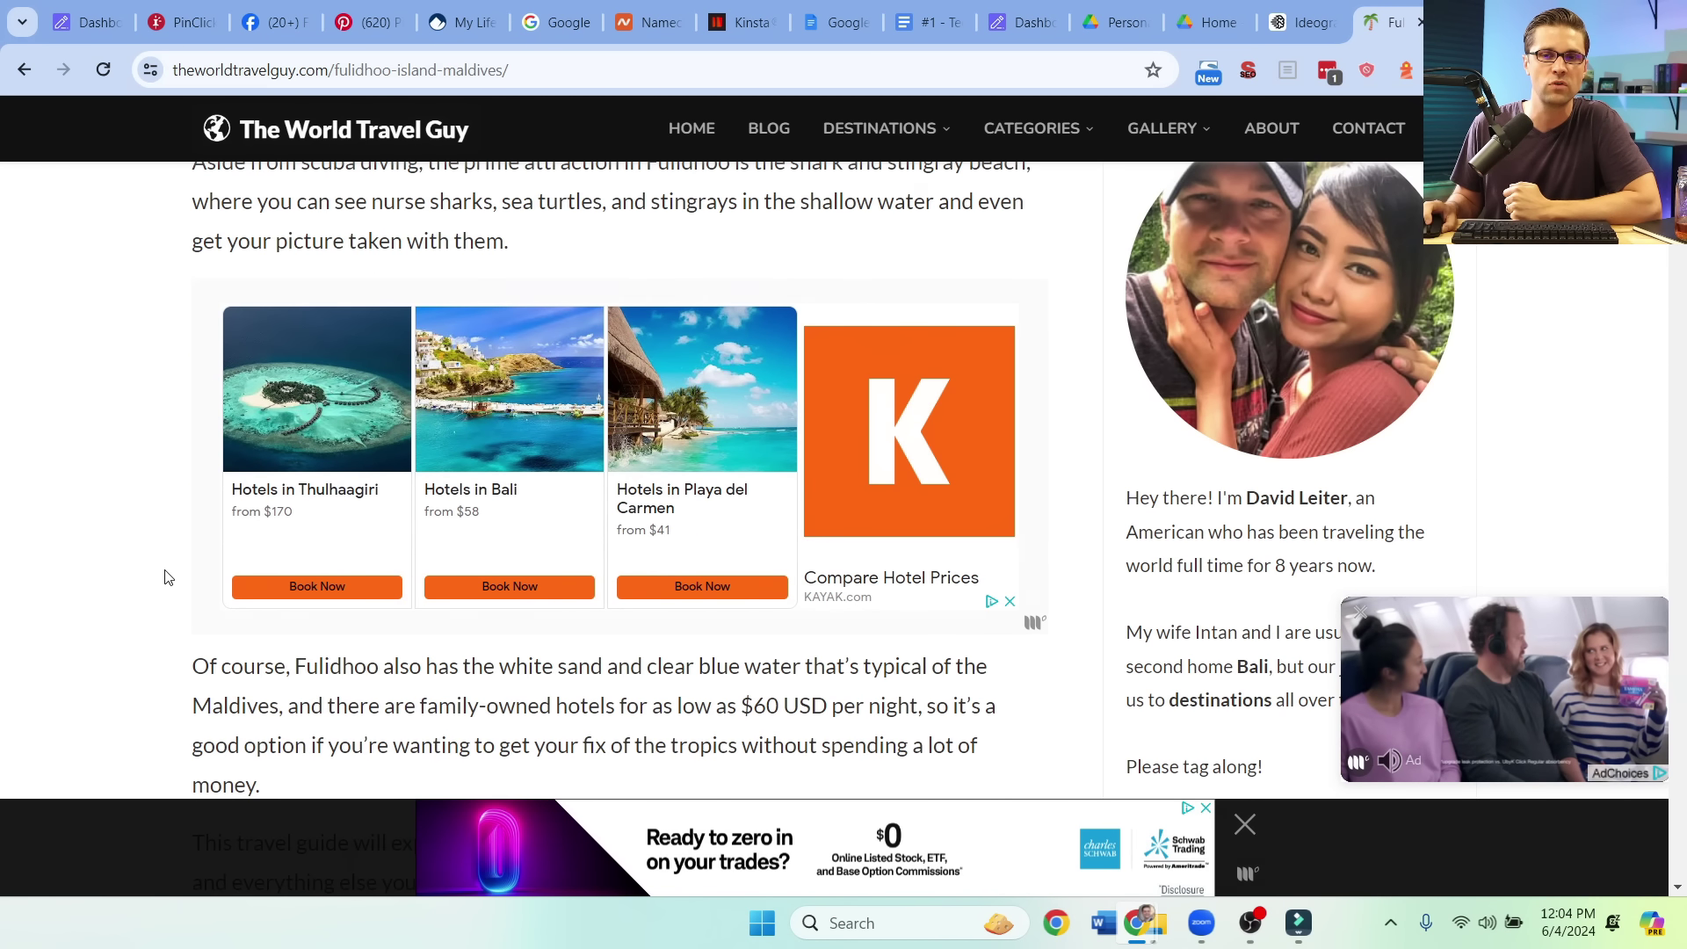
scroll(167, 575, "down", 2)
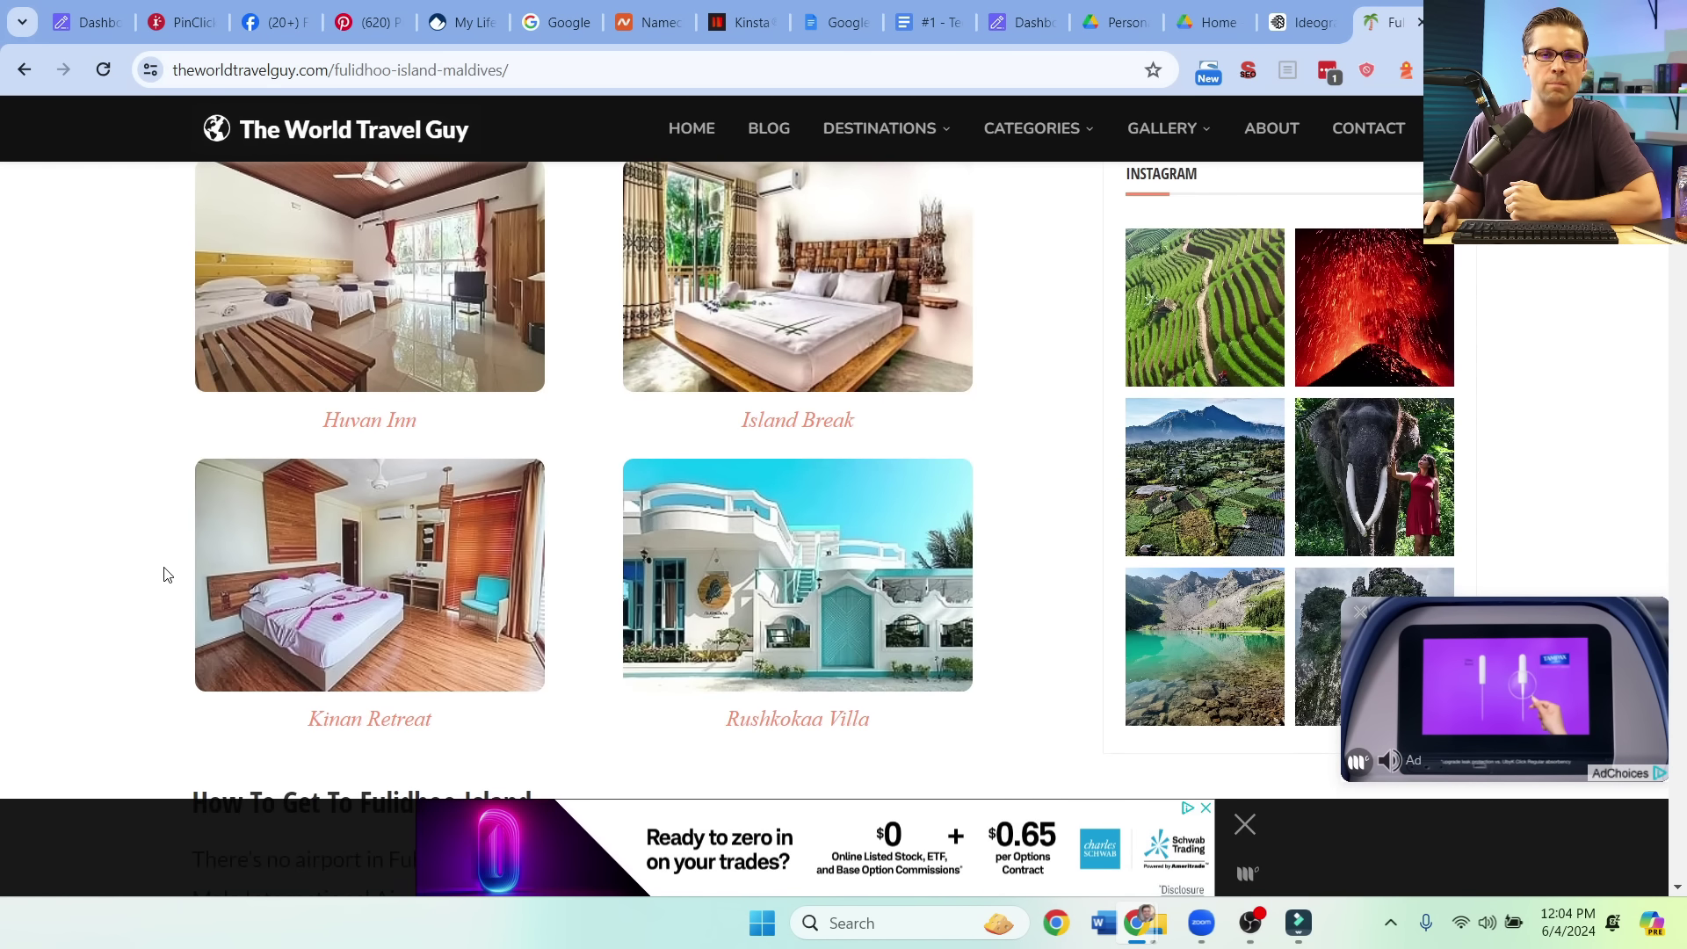
scroll(167, 575, "down", 12)
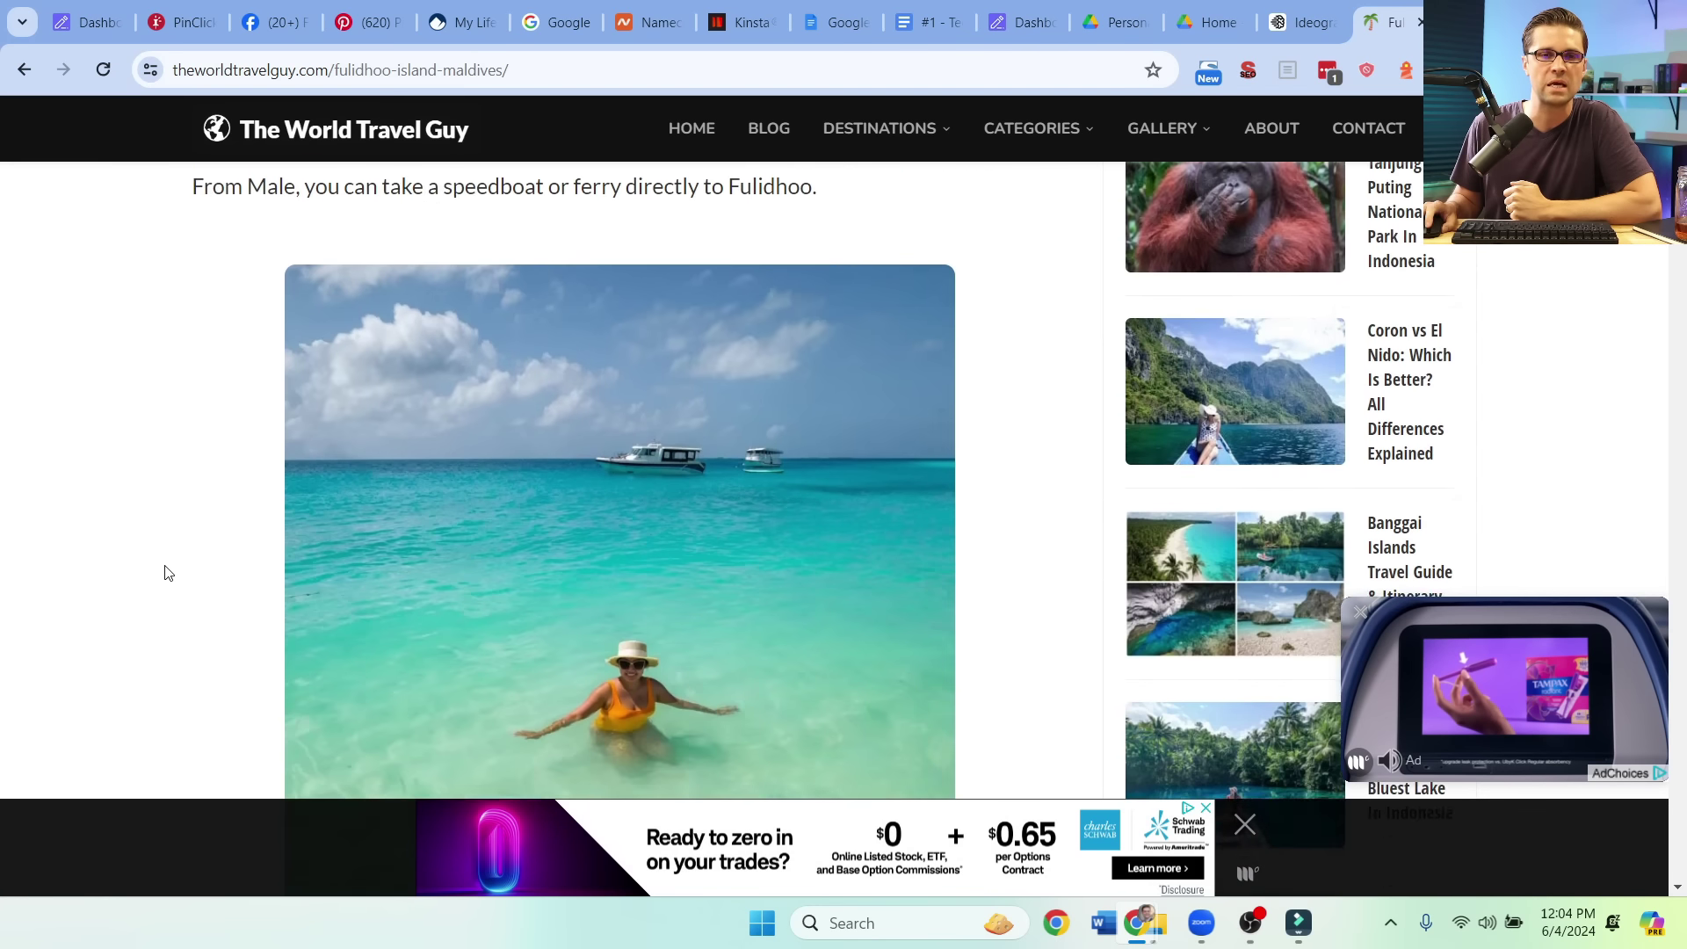
scroll(167, 566, "down", 7)
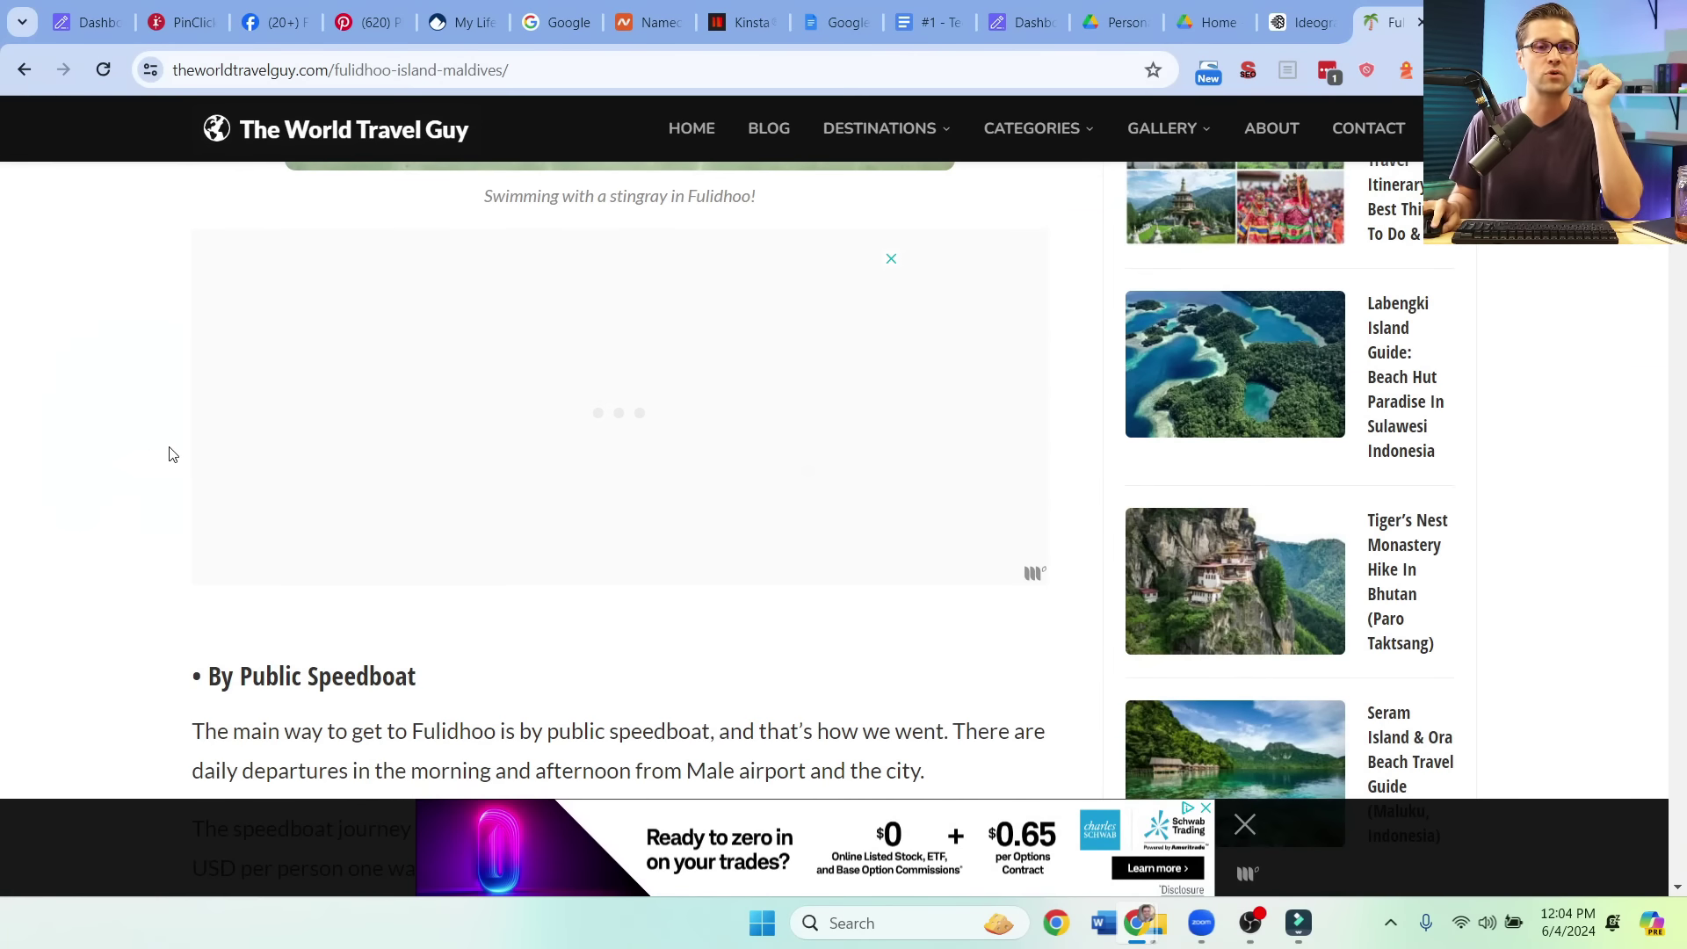
scroll(170, 454, "down", 12)
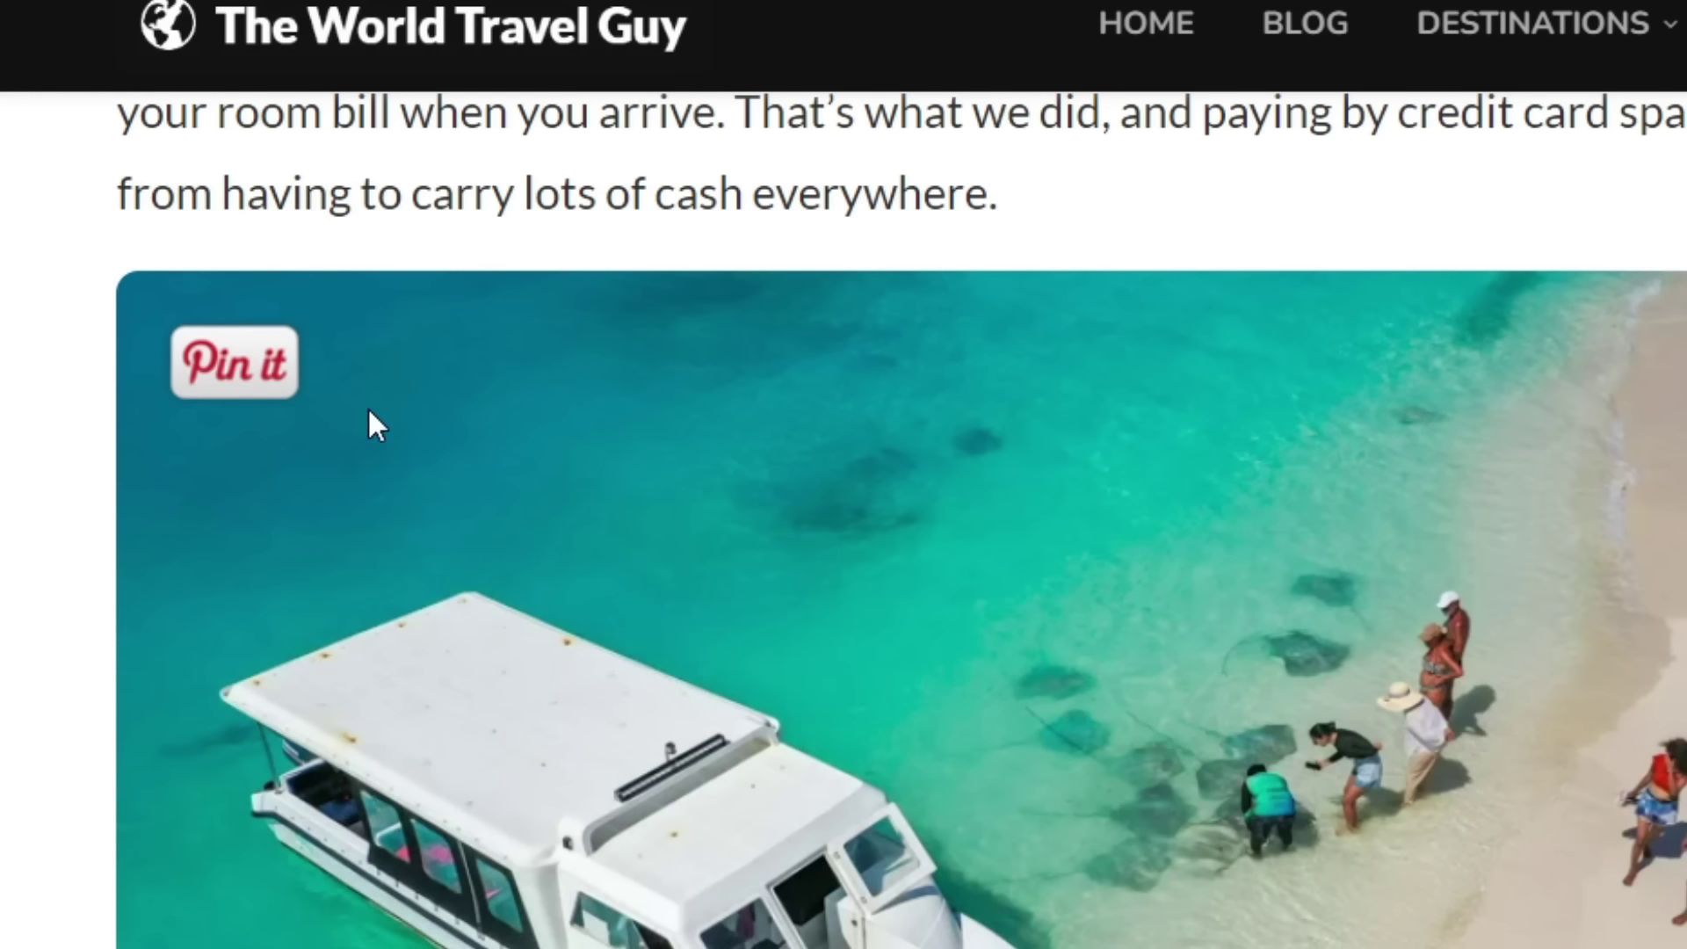
scroll(150, 611, "down", 15)
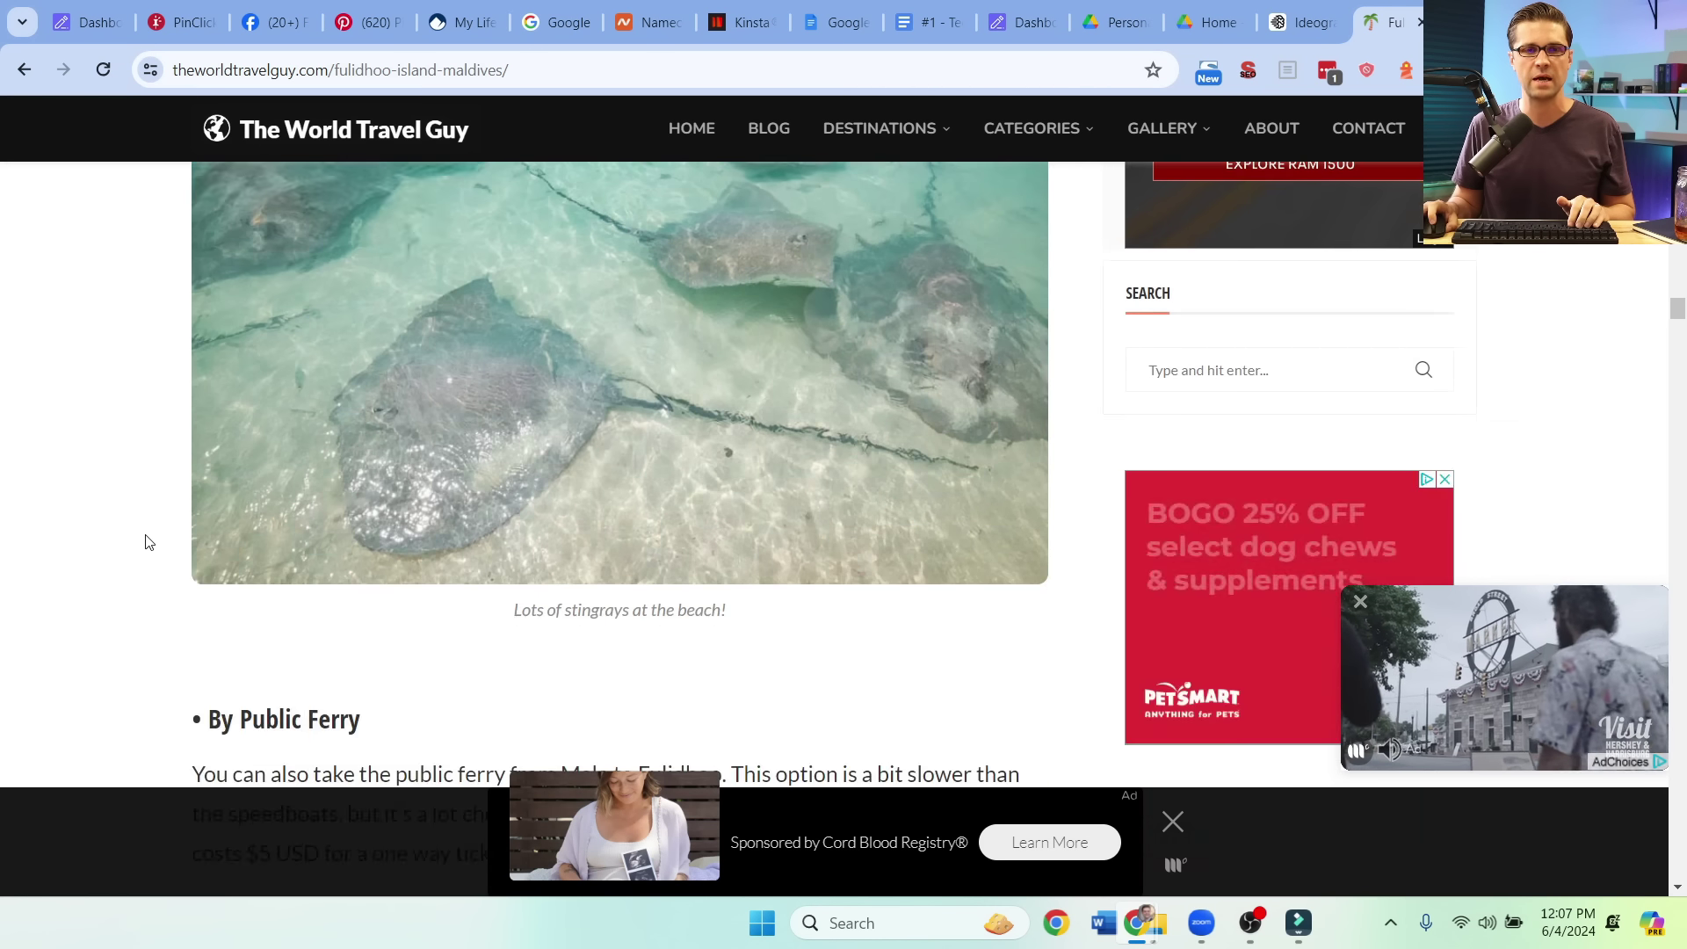
scroll(478, 498, "up", 3)
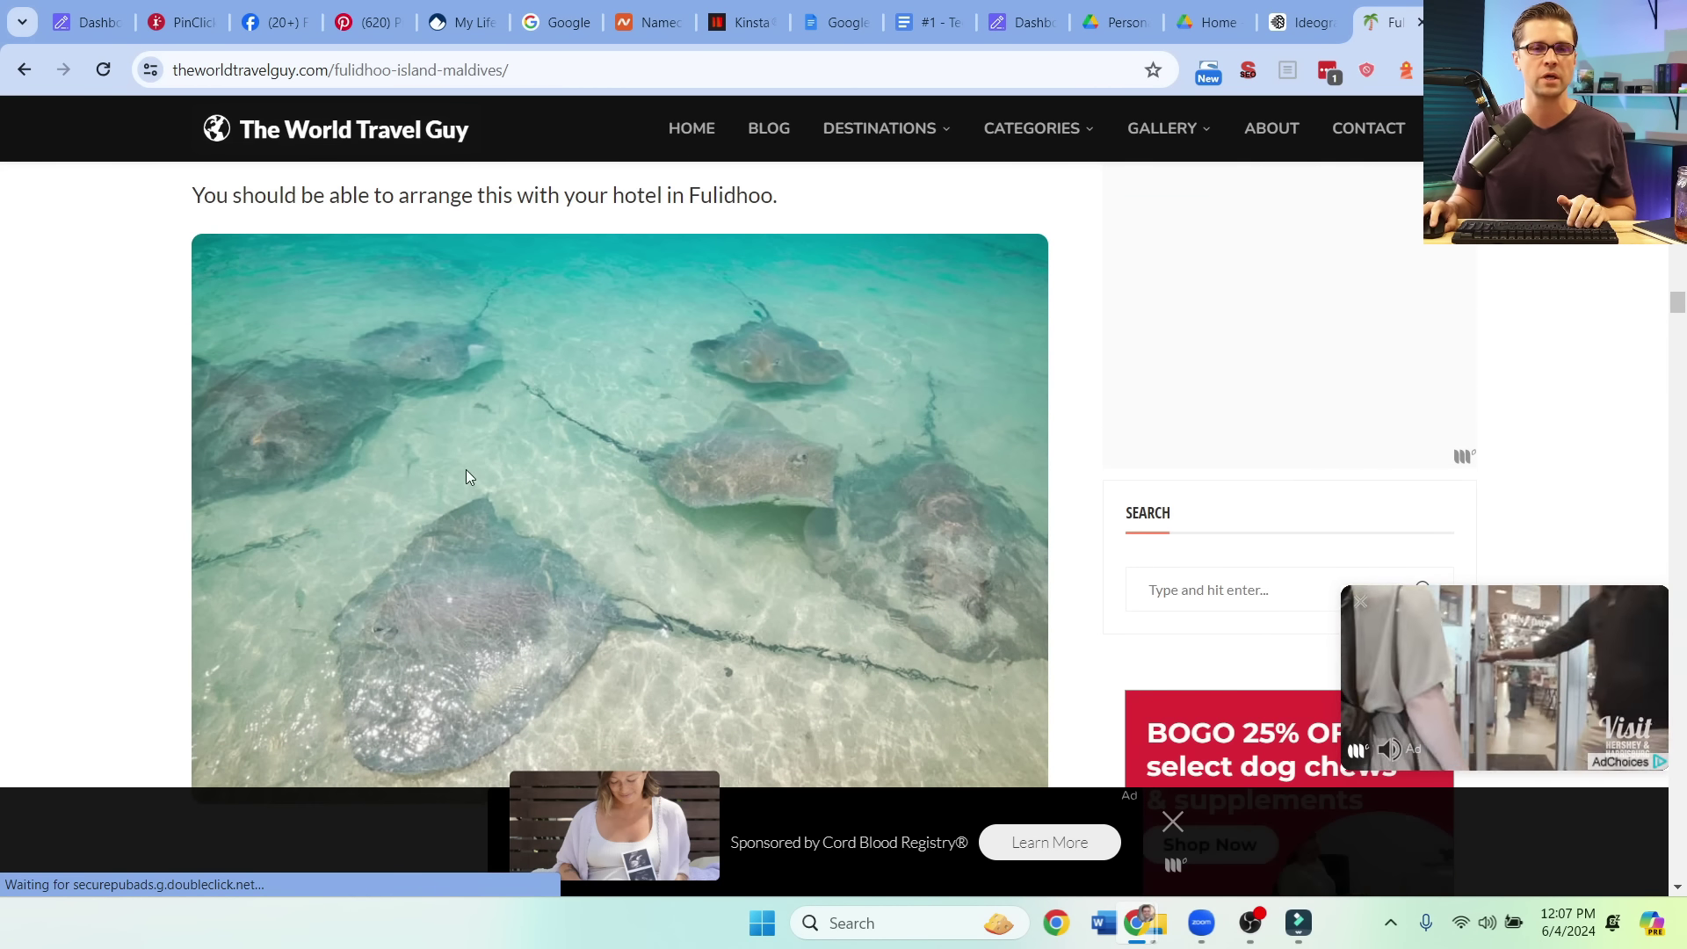
scroll(132, 505, "down", 15)
scroll(136, 480, "down", 2)
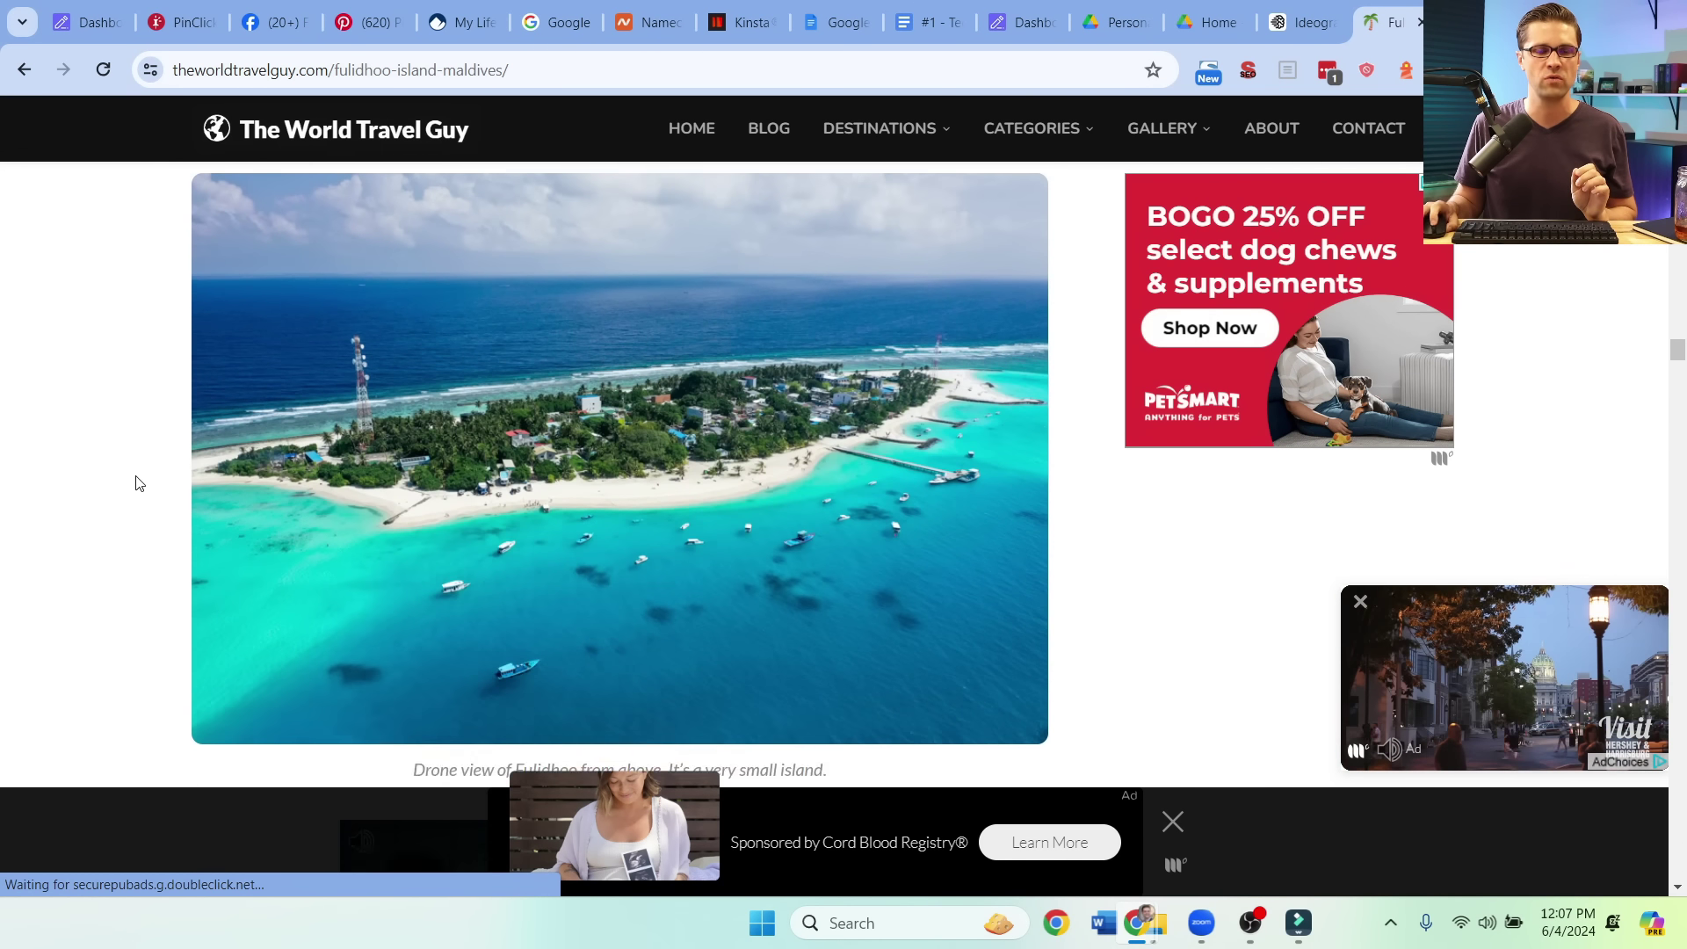
scroll(374, 516, "up", 1)
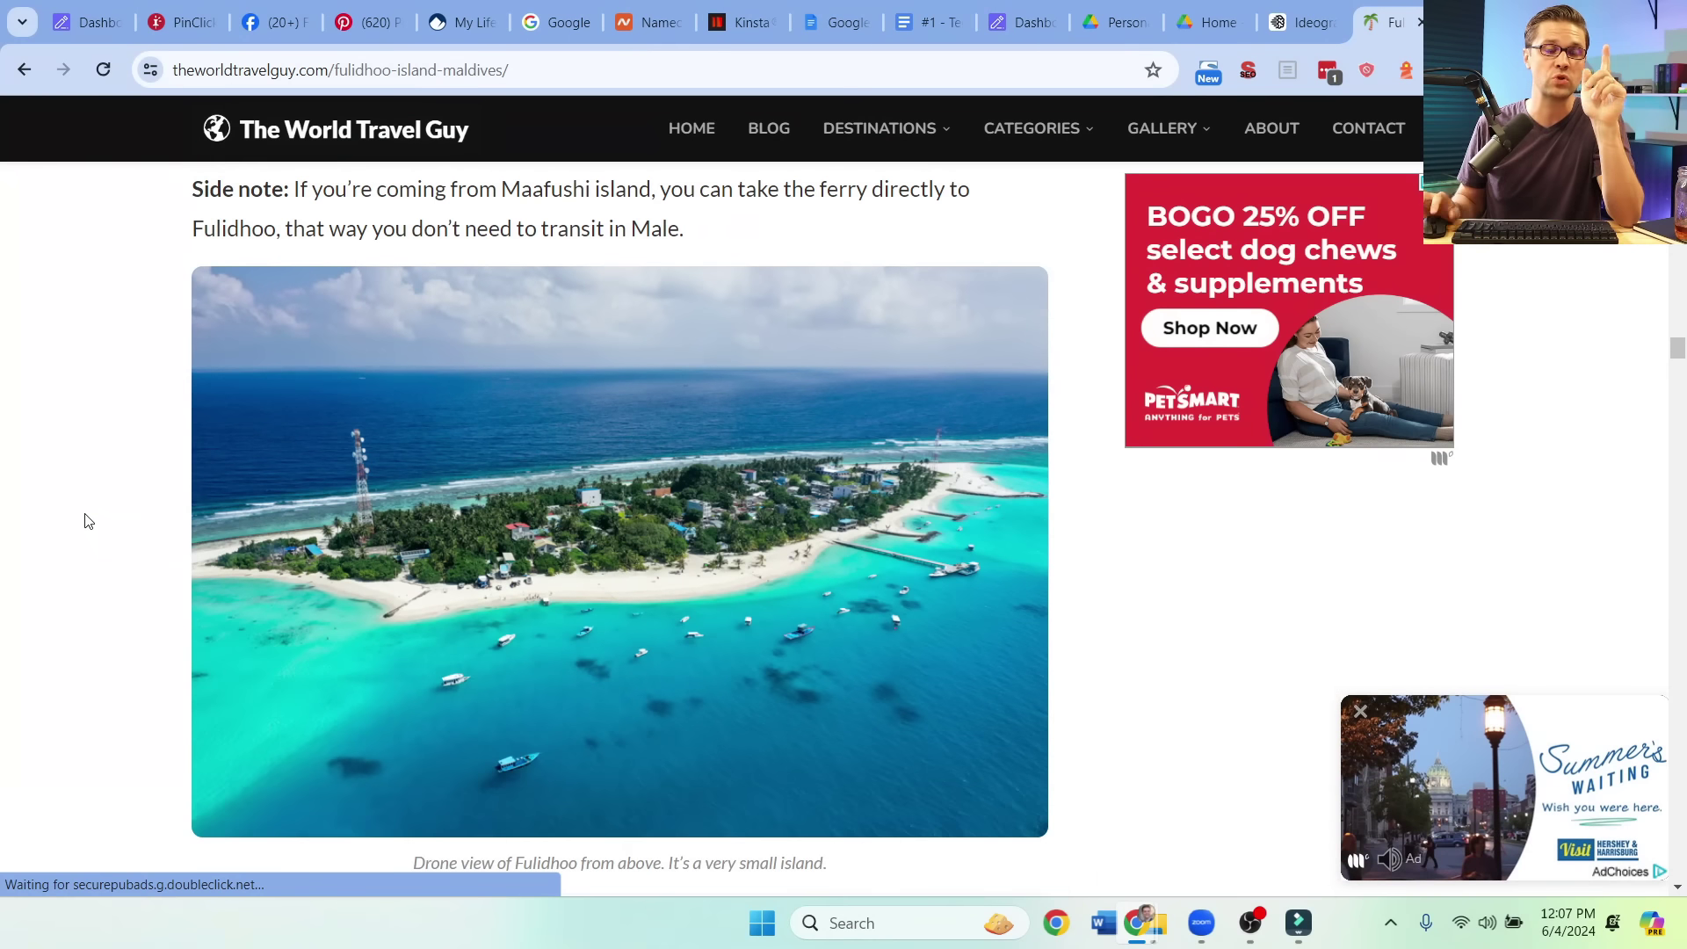
scroll(36, 534, "down", 1)
scroll(37, 534, "down", 10)
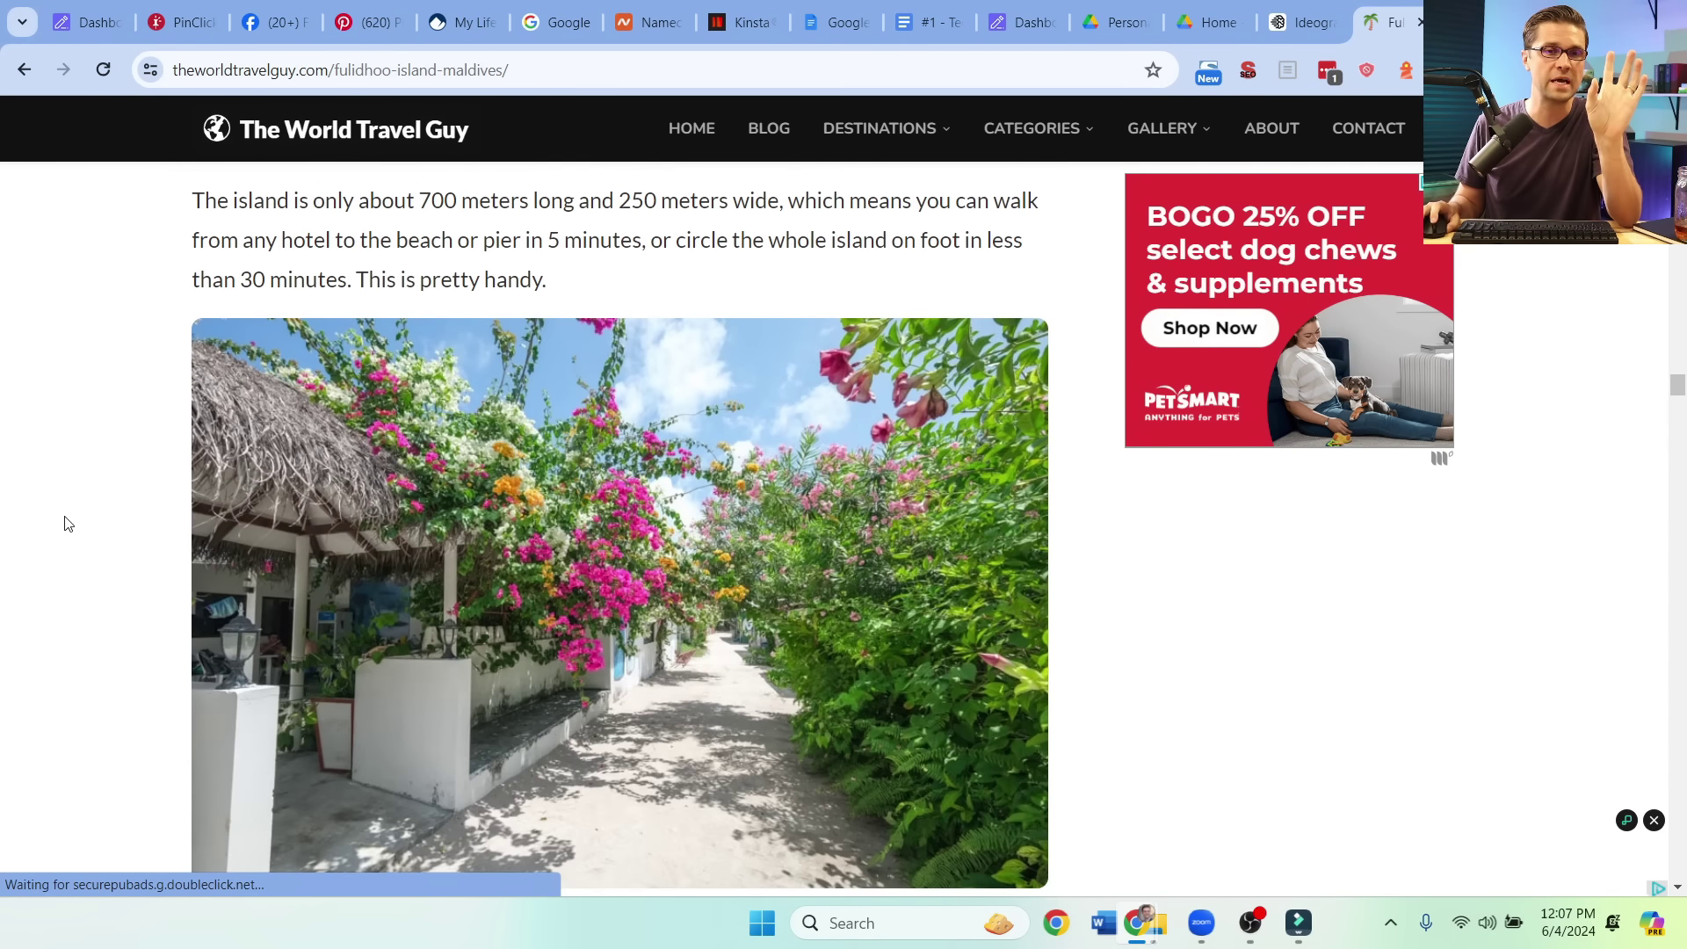
scroll(211, 543, "down", 1)
scroll(111, 590, "down", 15)
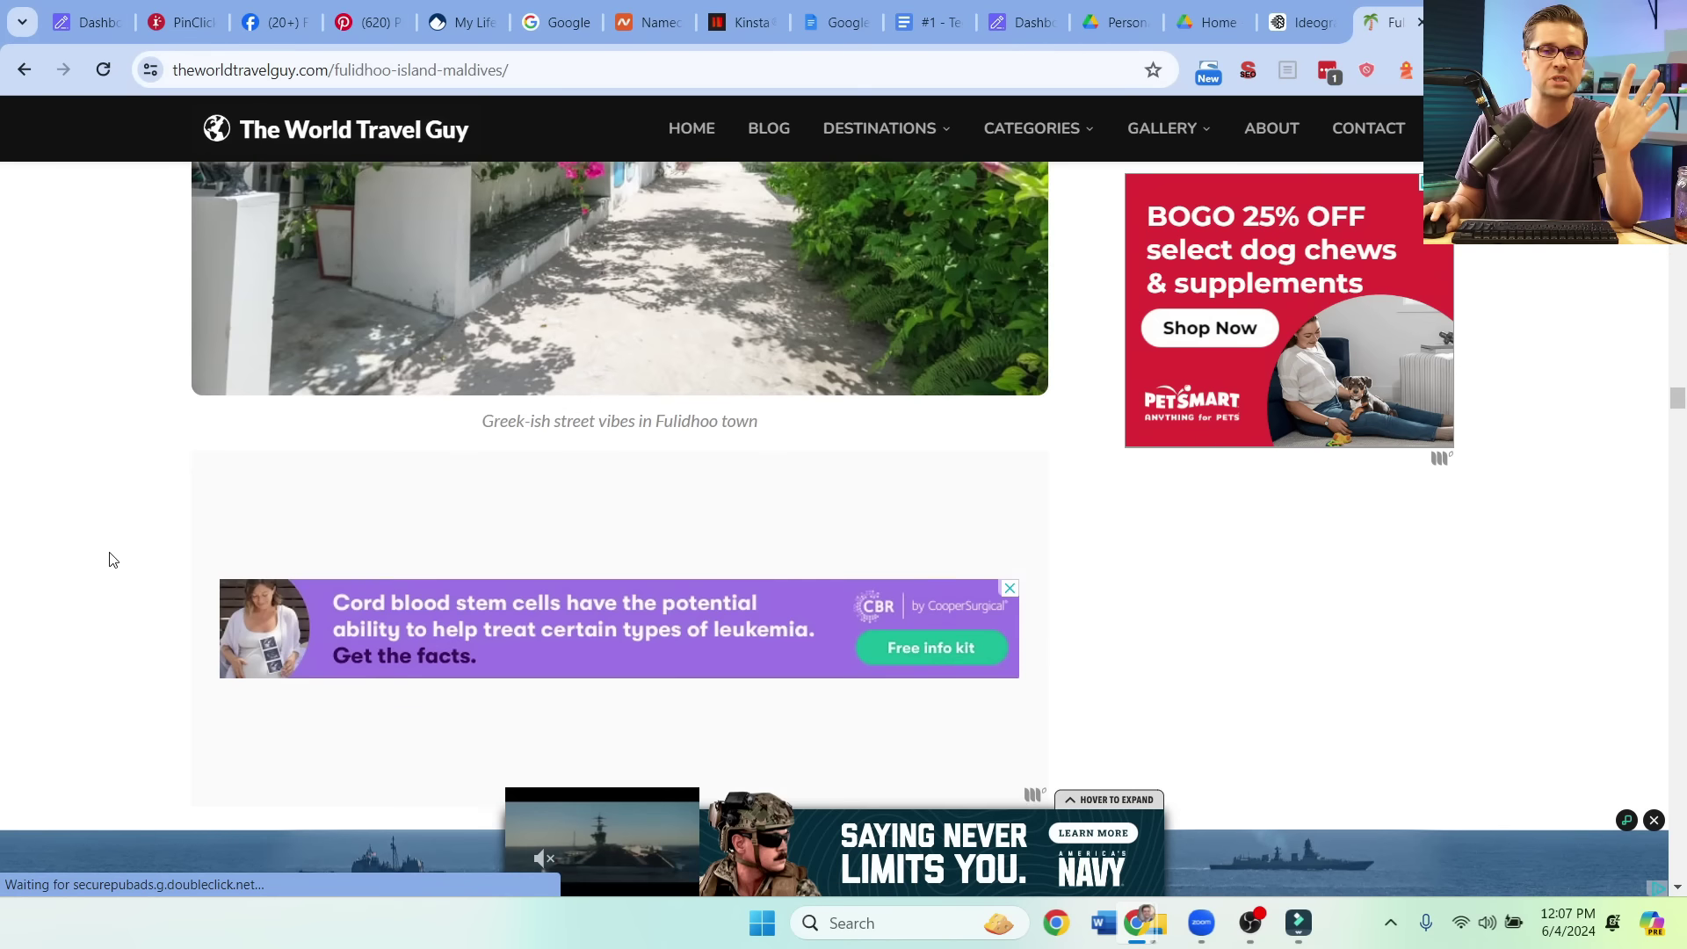
scroll(136, 545, "down", 10)
scroll(137, 521, "down", 12)
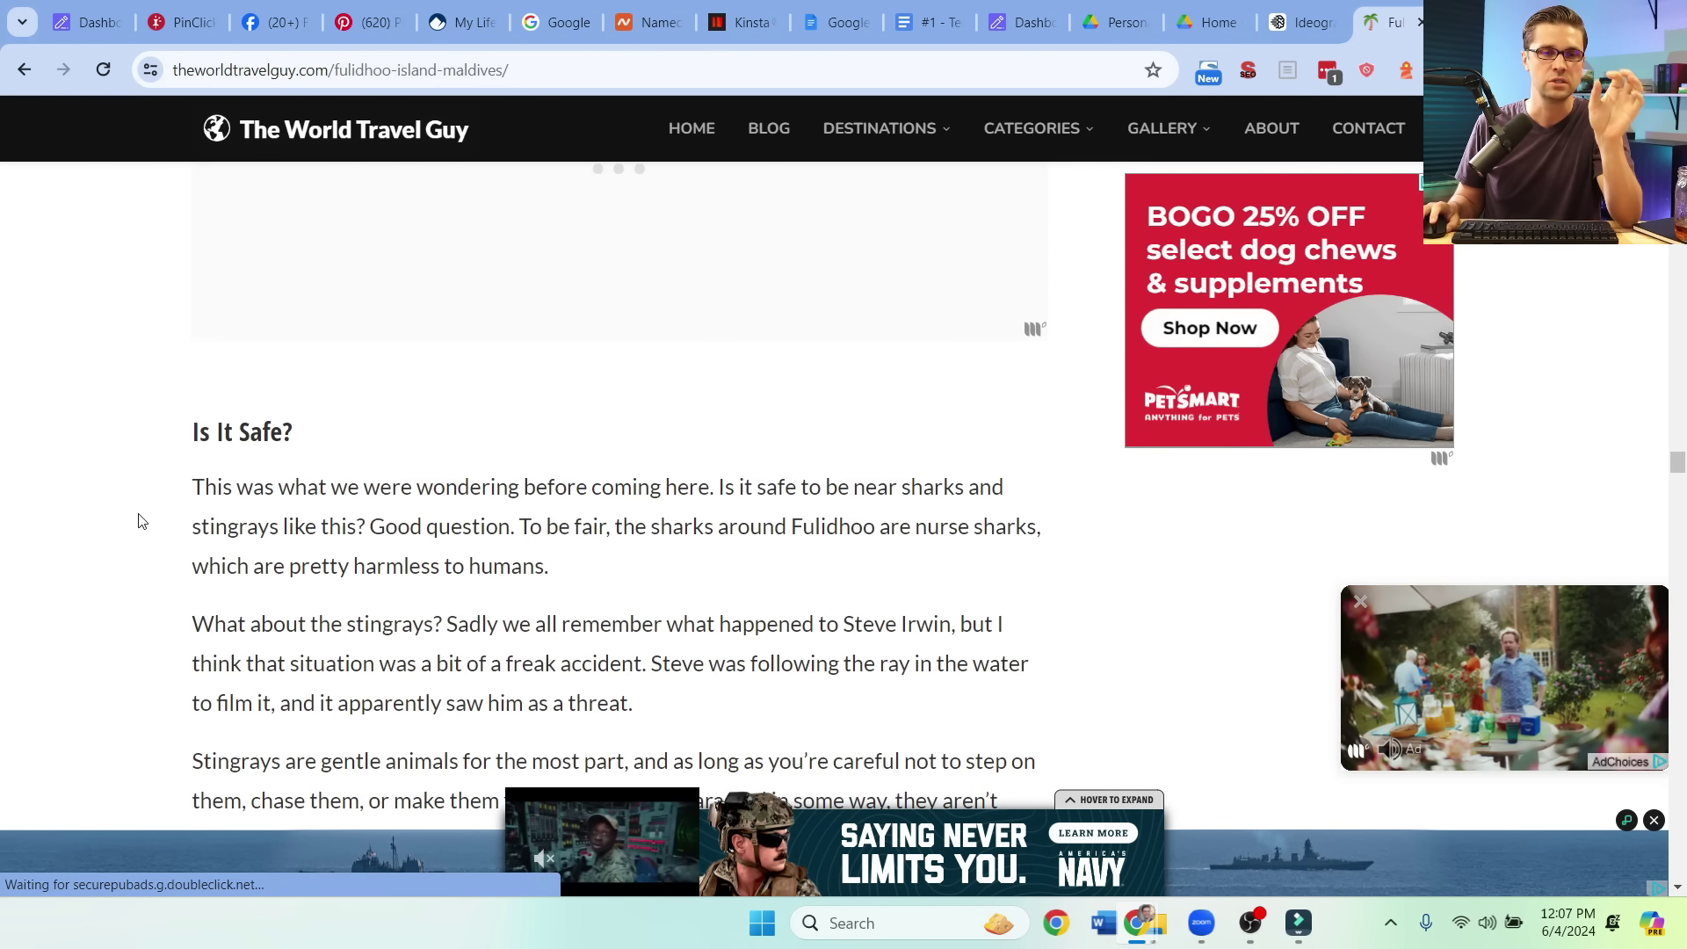
scroll(137, 510, "down", 1)
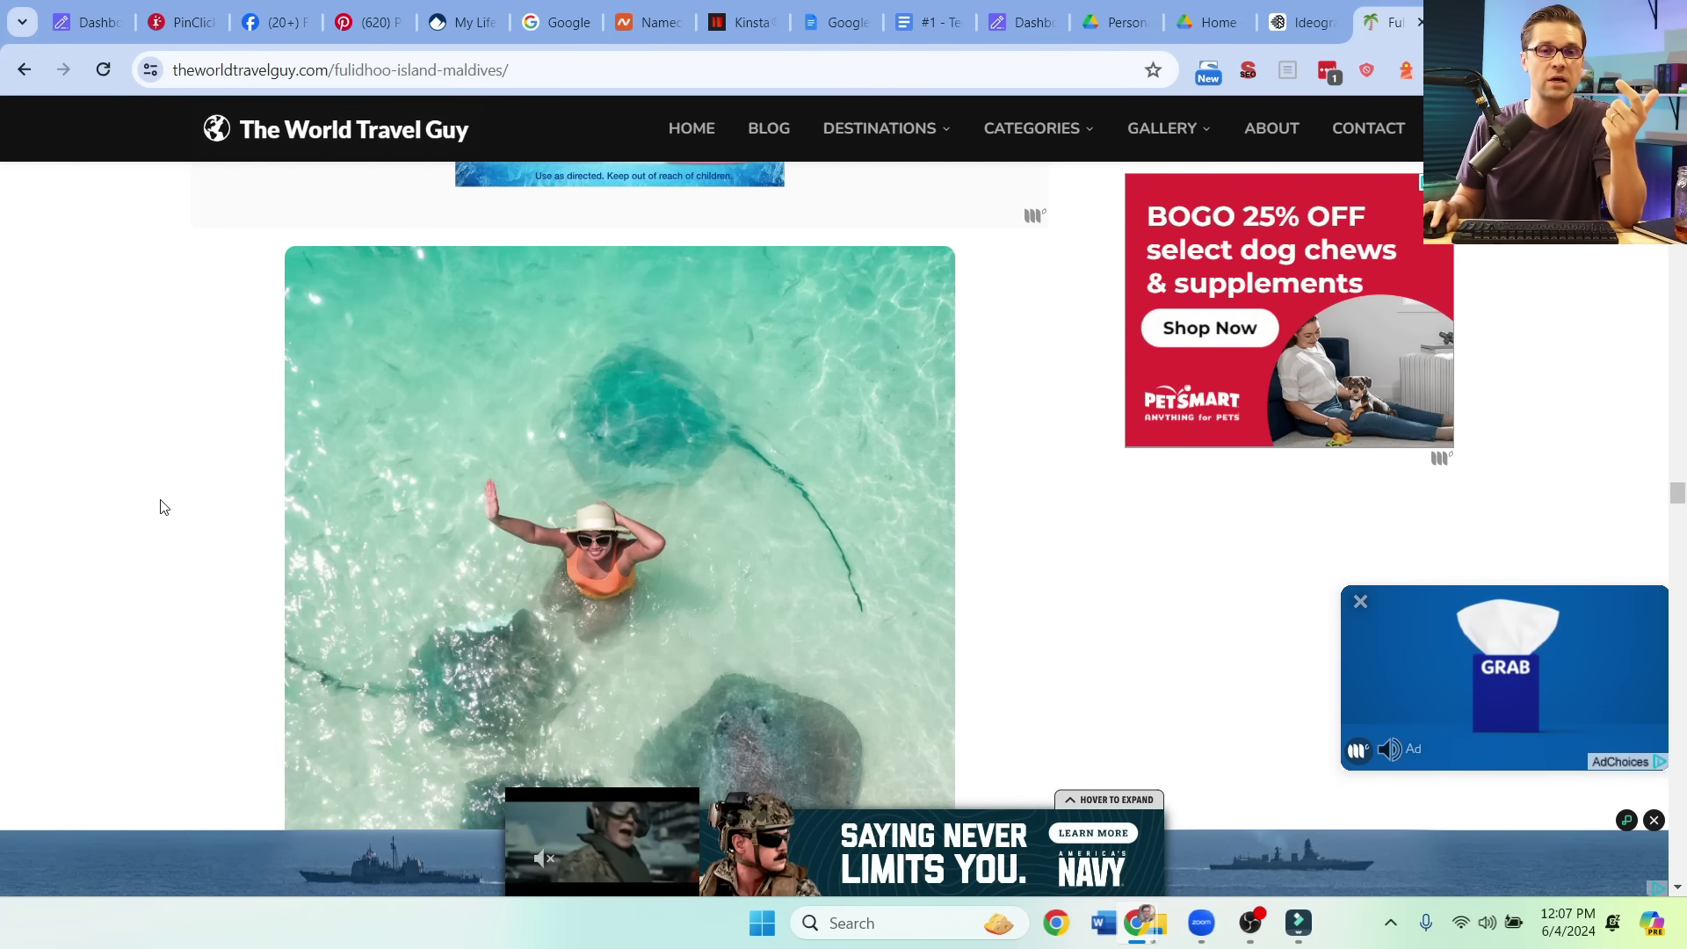
scroll(167, 509, "down", 10)
scroll(182, 518, "down", 10)
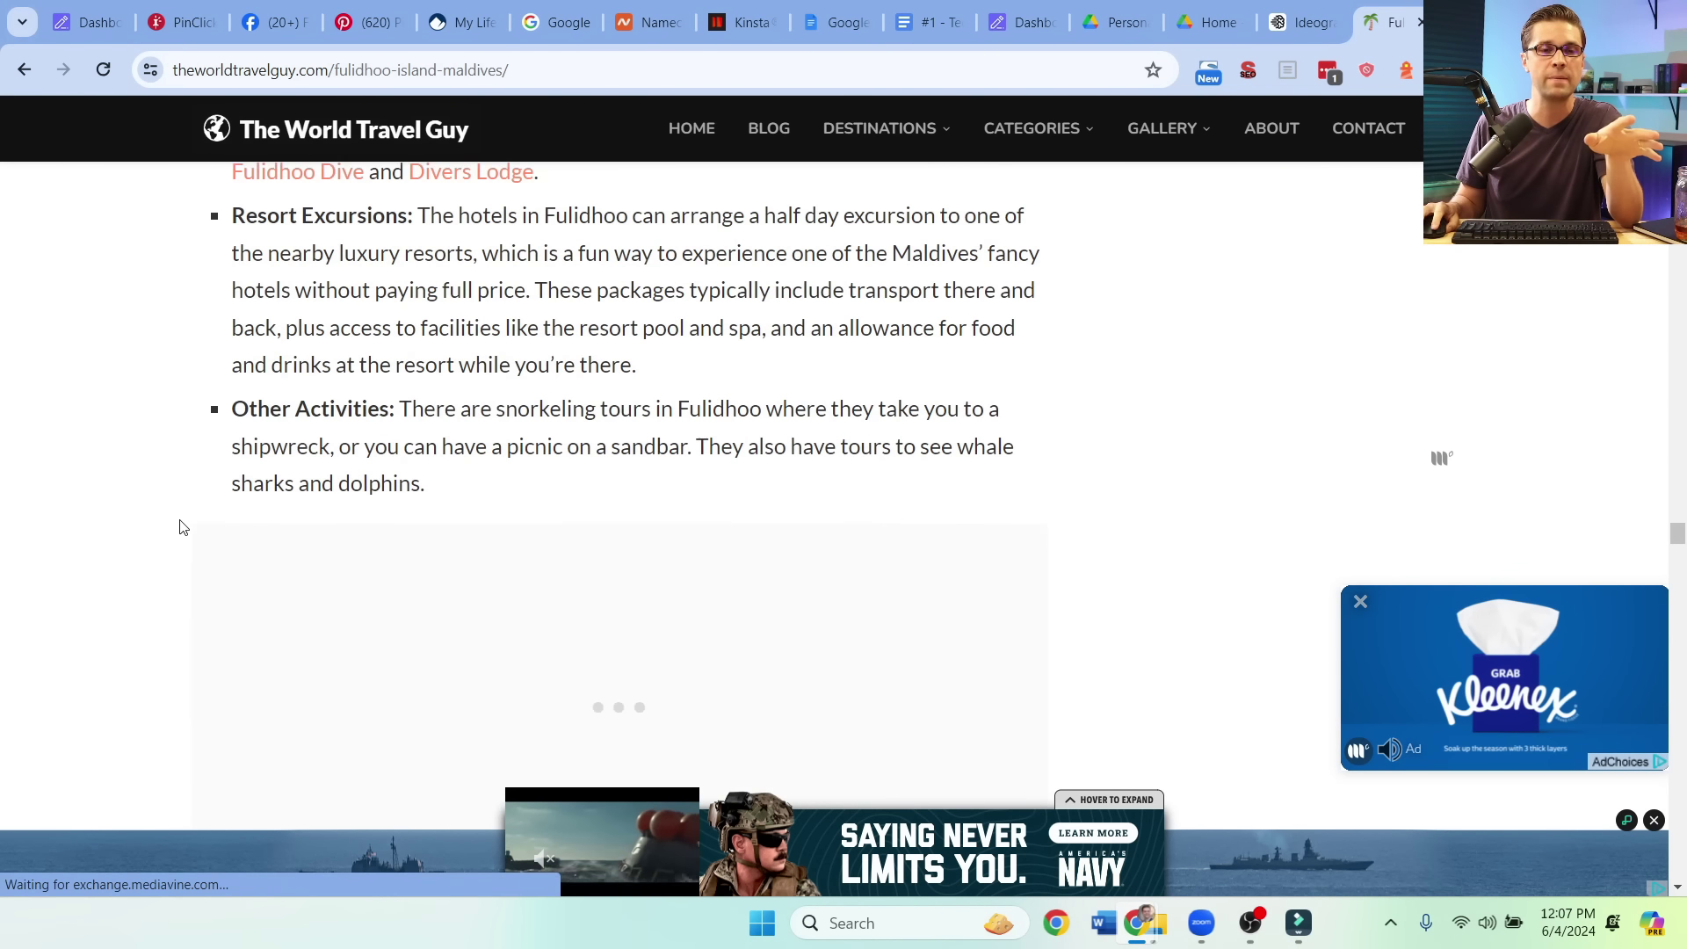
scroll(140, 520, "down", 2)
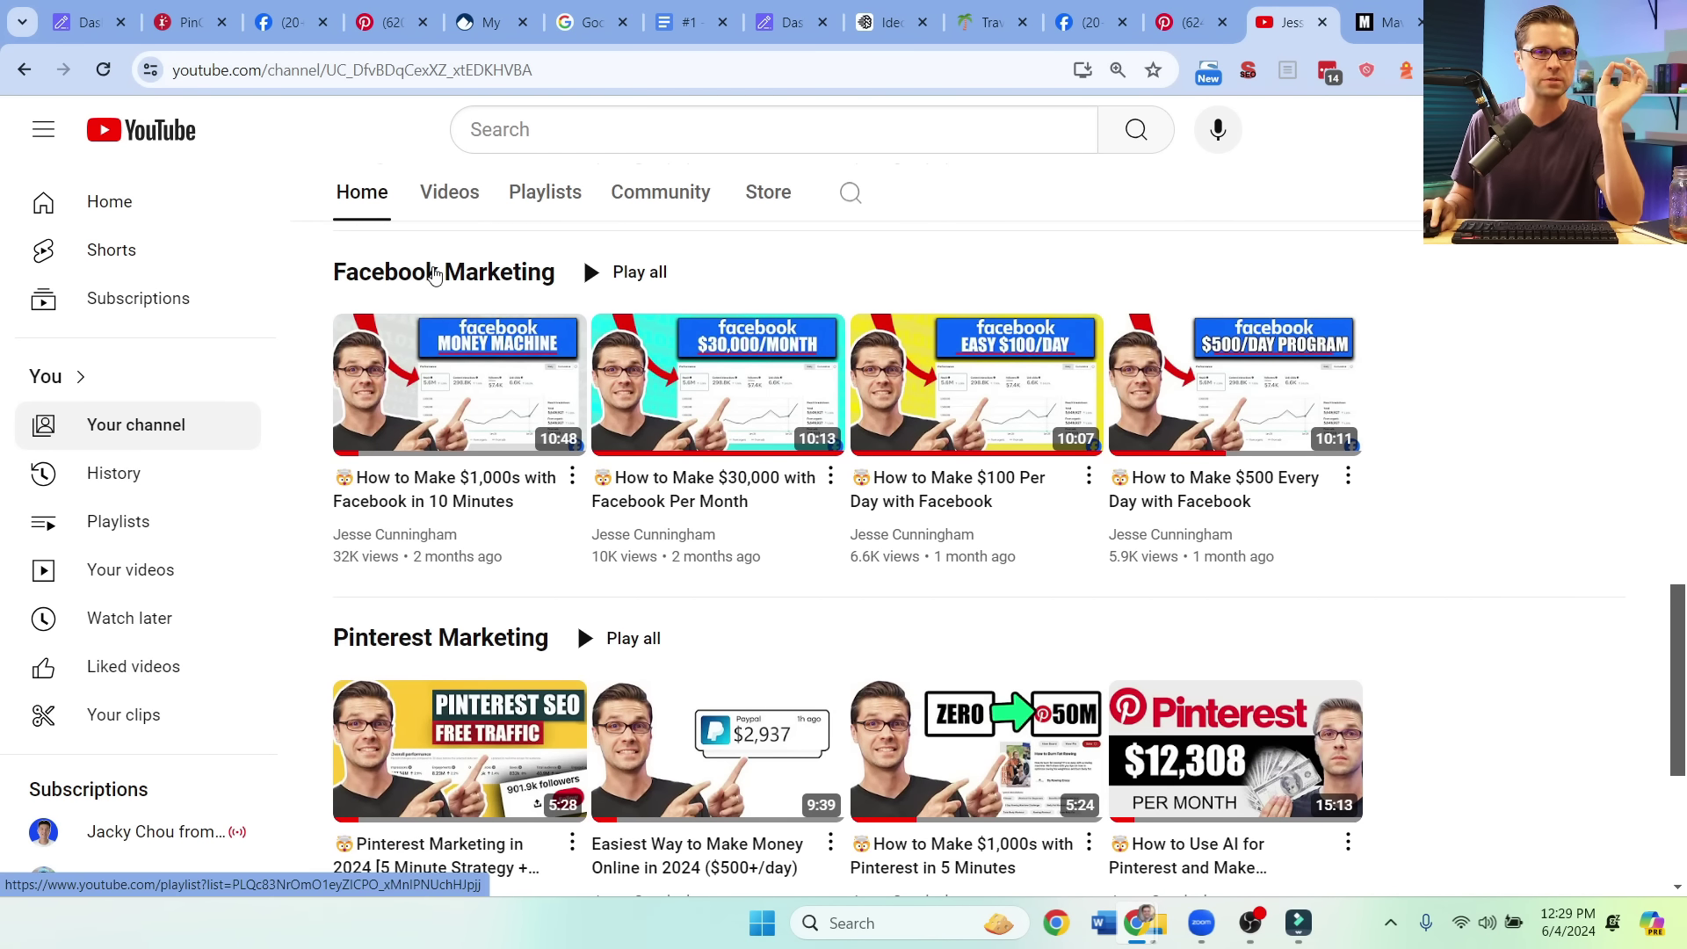
scroll(442, 646, "down", 1)
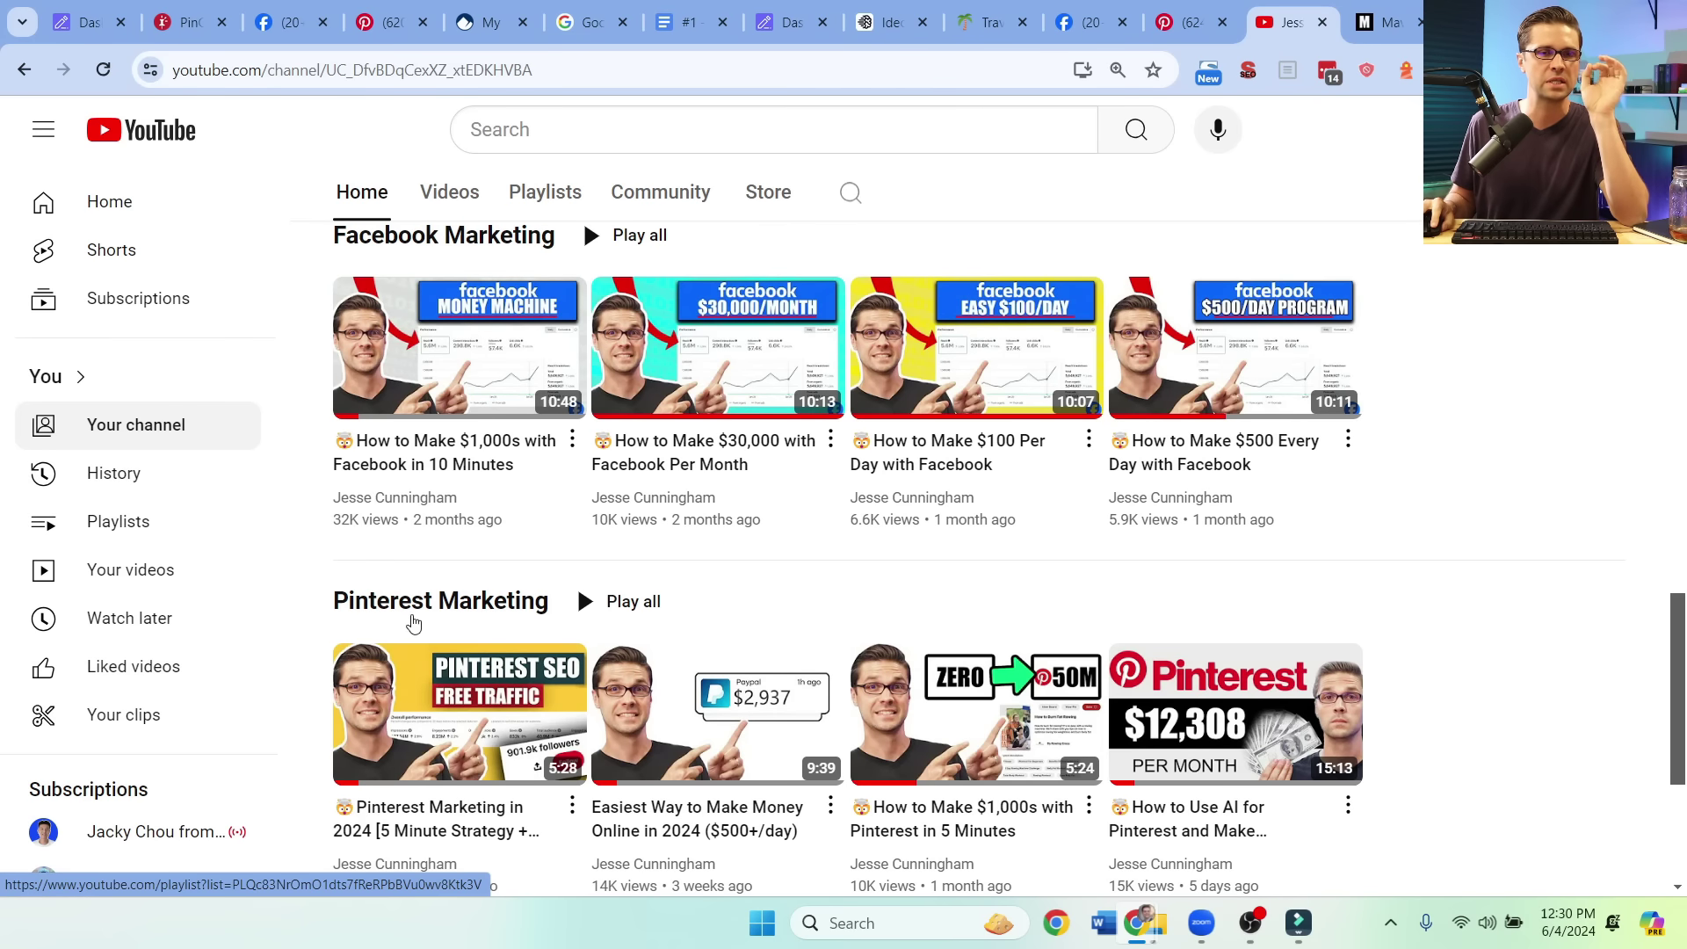
scroll(550, 628, "down", 5)
scroll(565, 614, "up", 3)
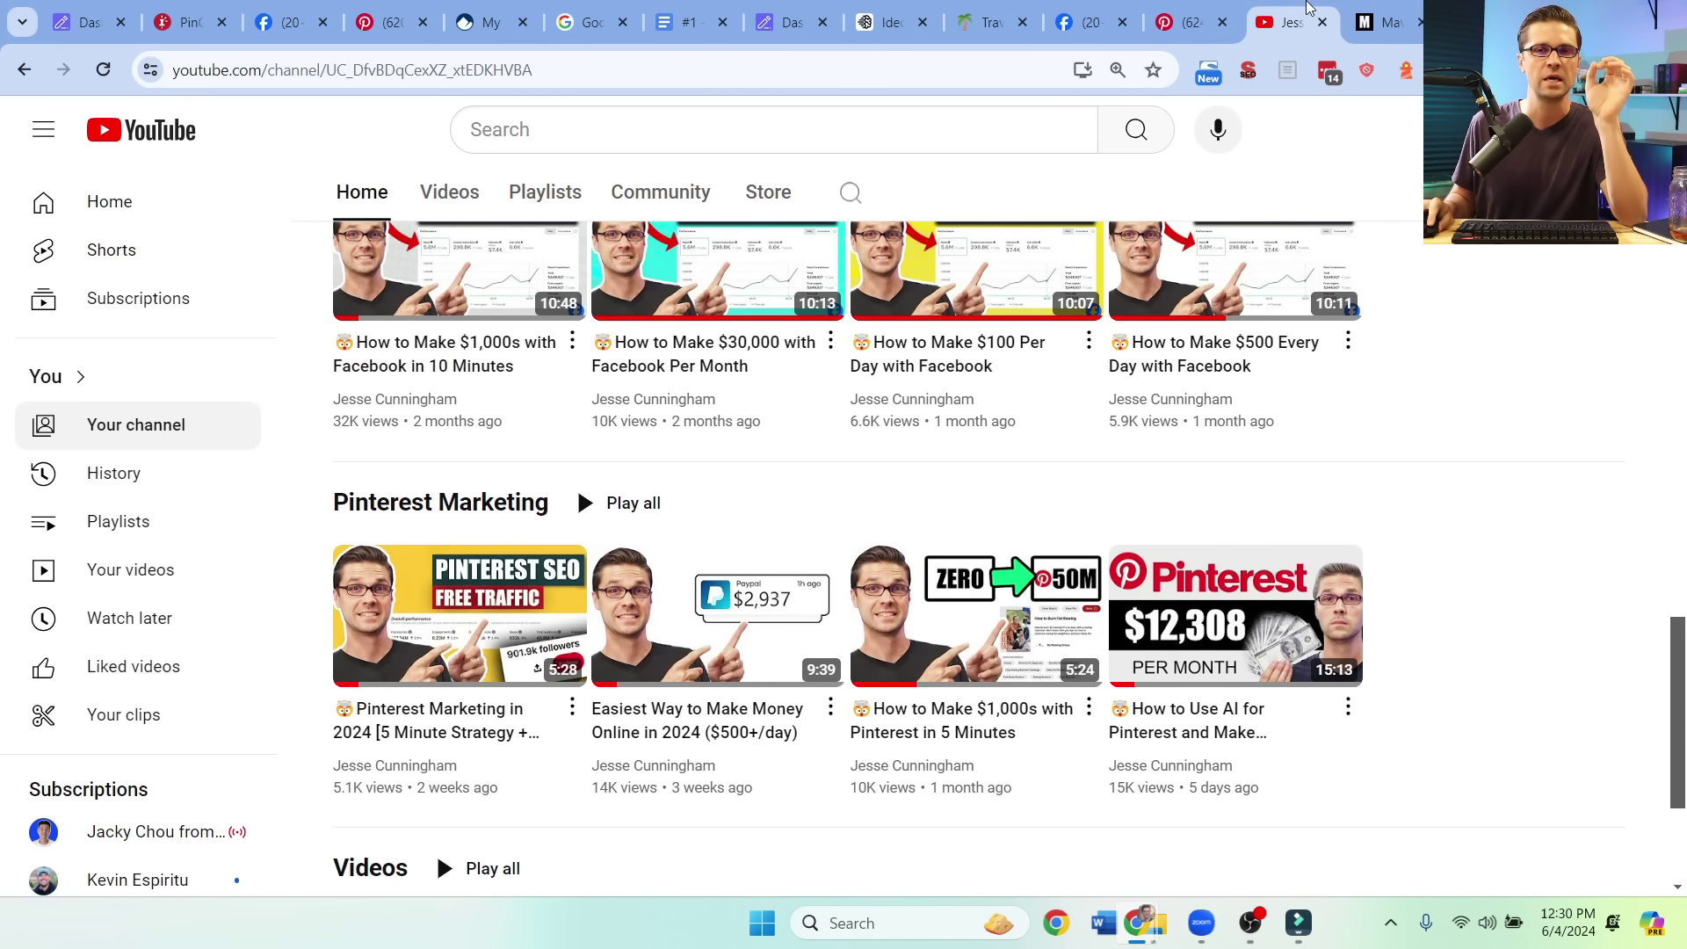
scroll(1115, 505, "up", 1)
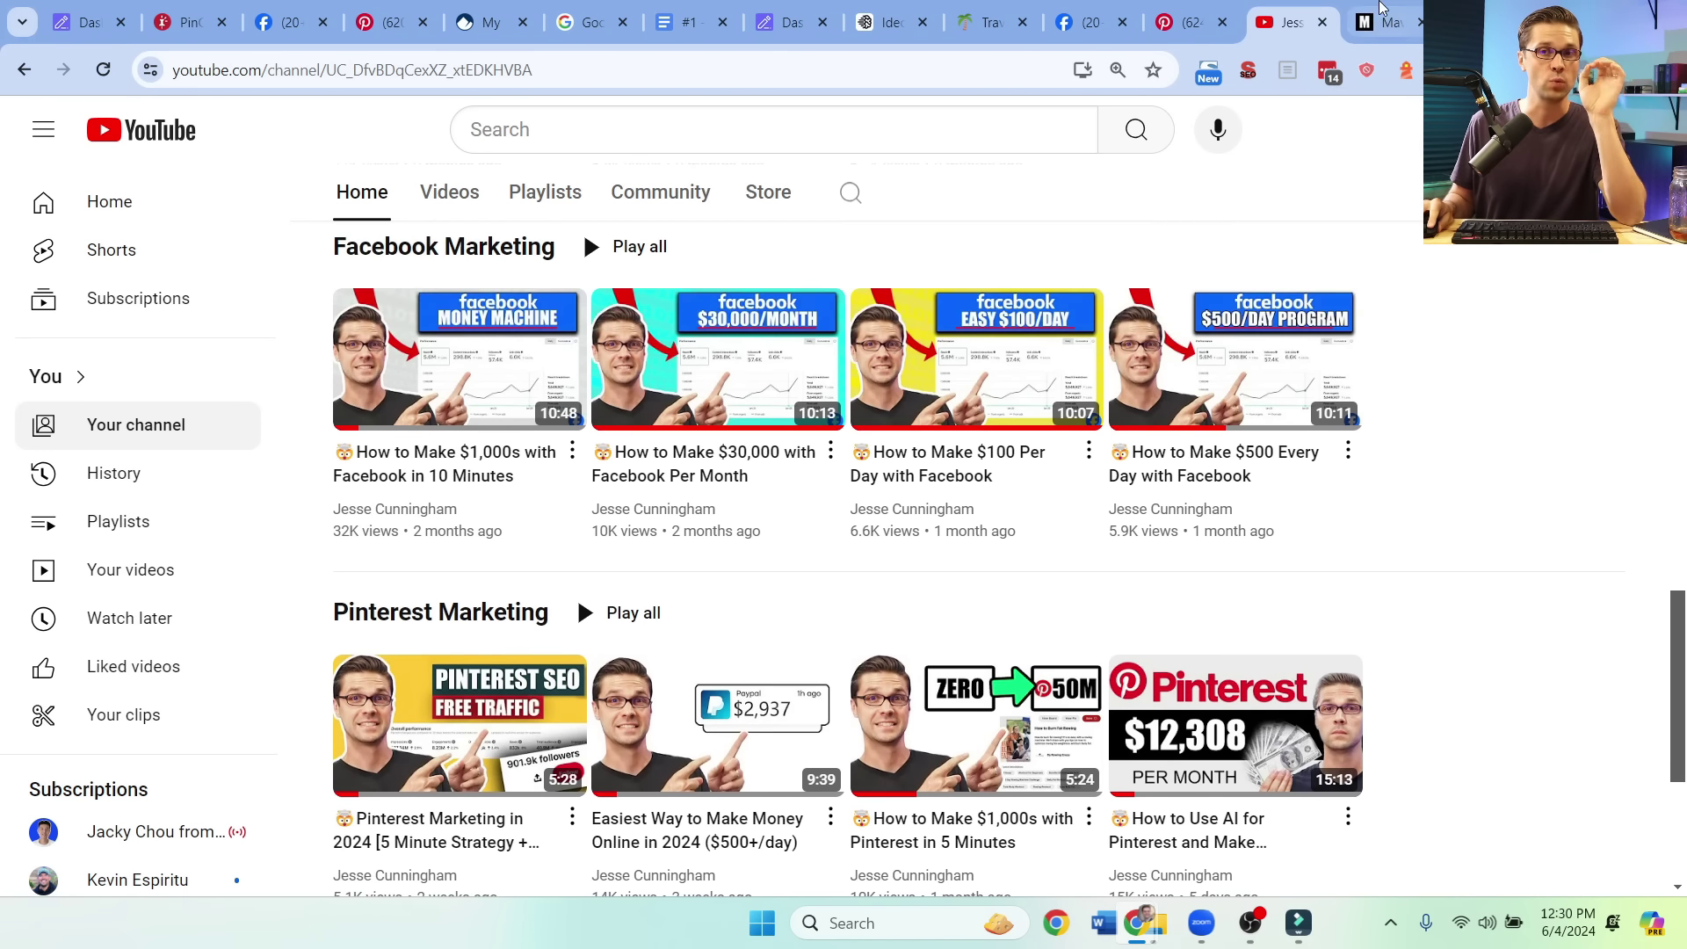
Step: Browse the Maverick forum's Latest topics and return to the top, where Facebook Ramp Up Strategy leads
left_click(1374, 17)
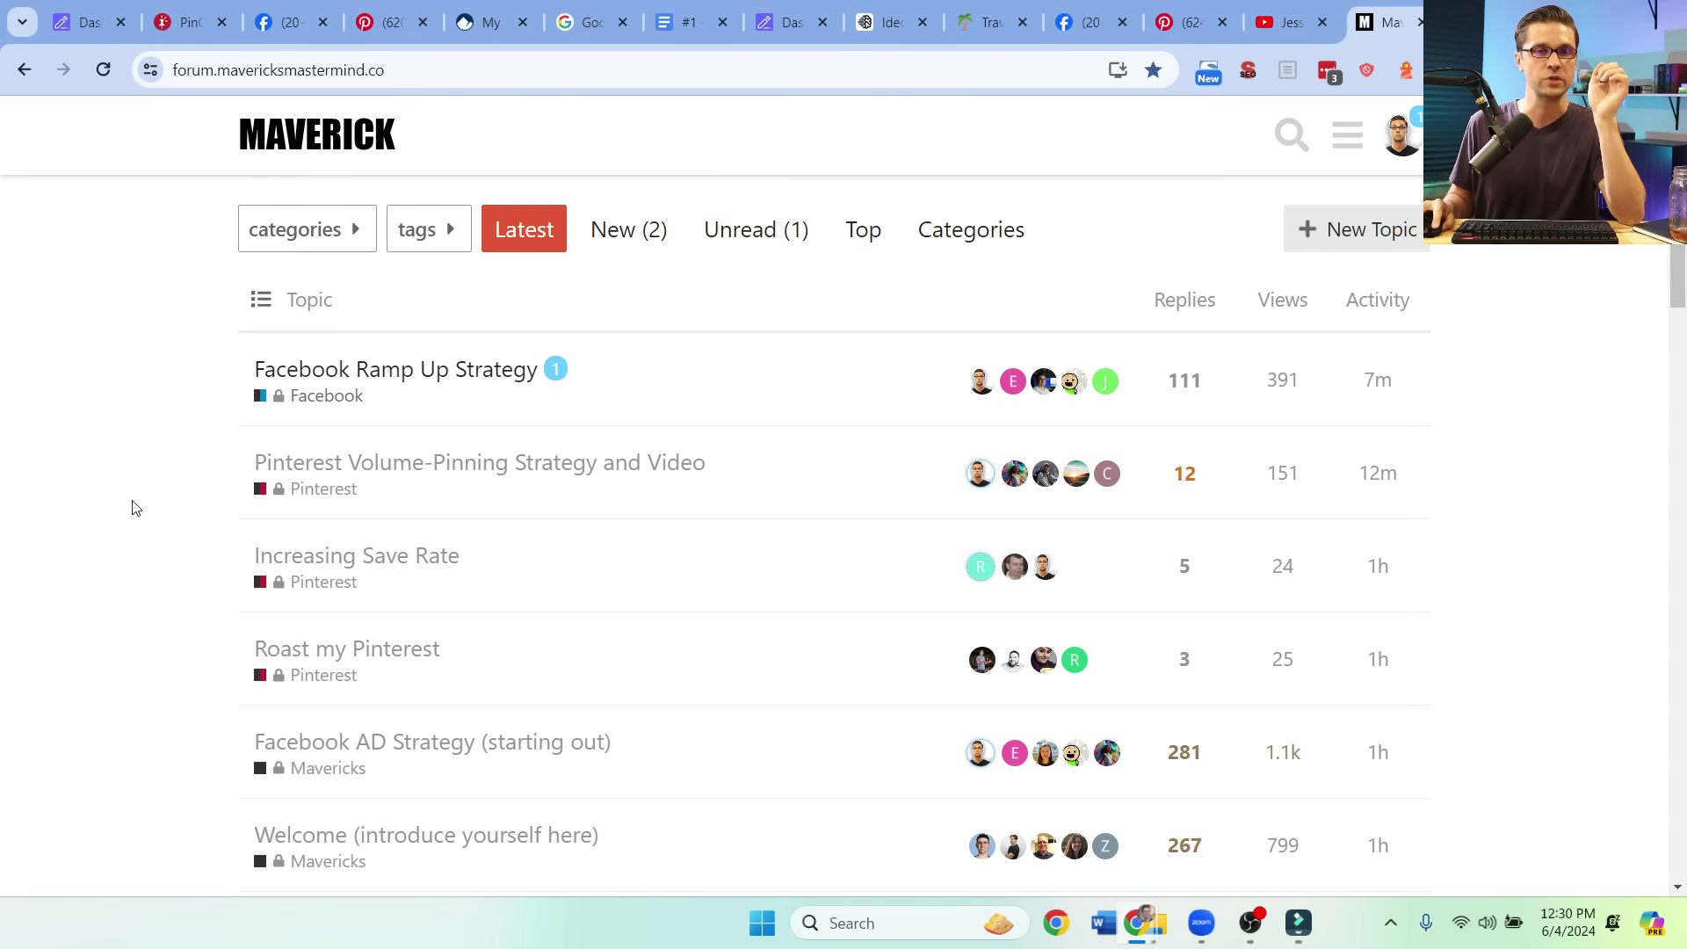
scroll(1403, 536, "down", 4)
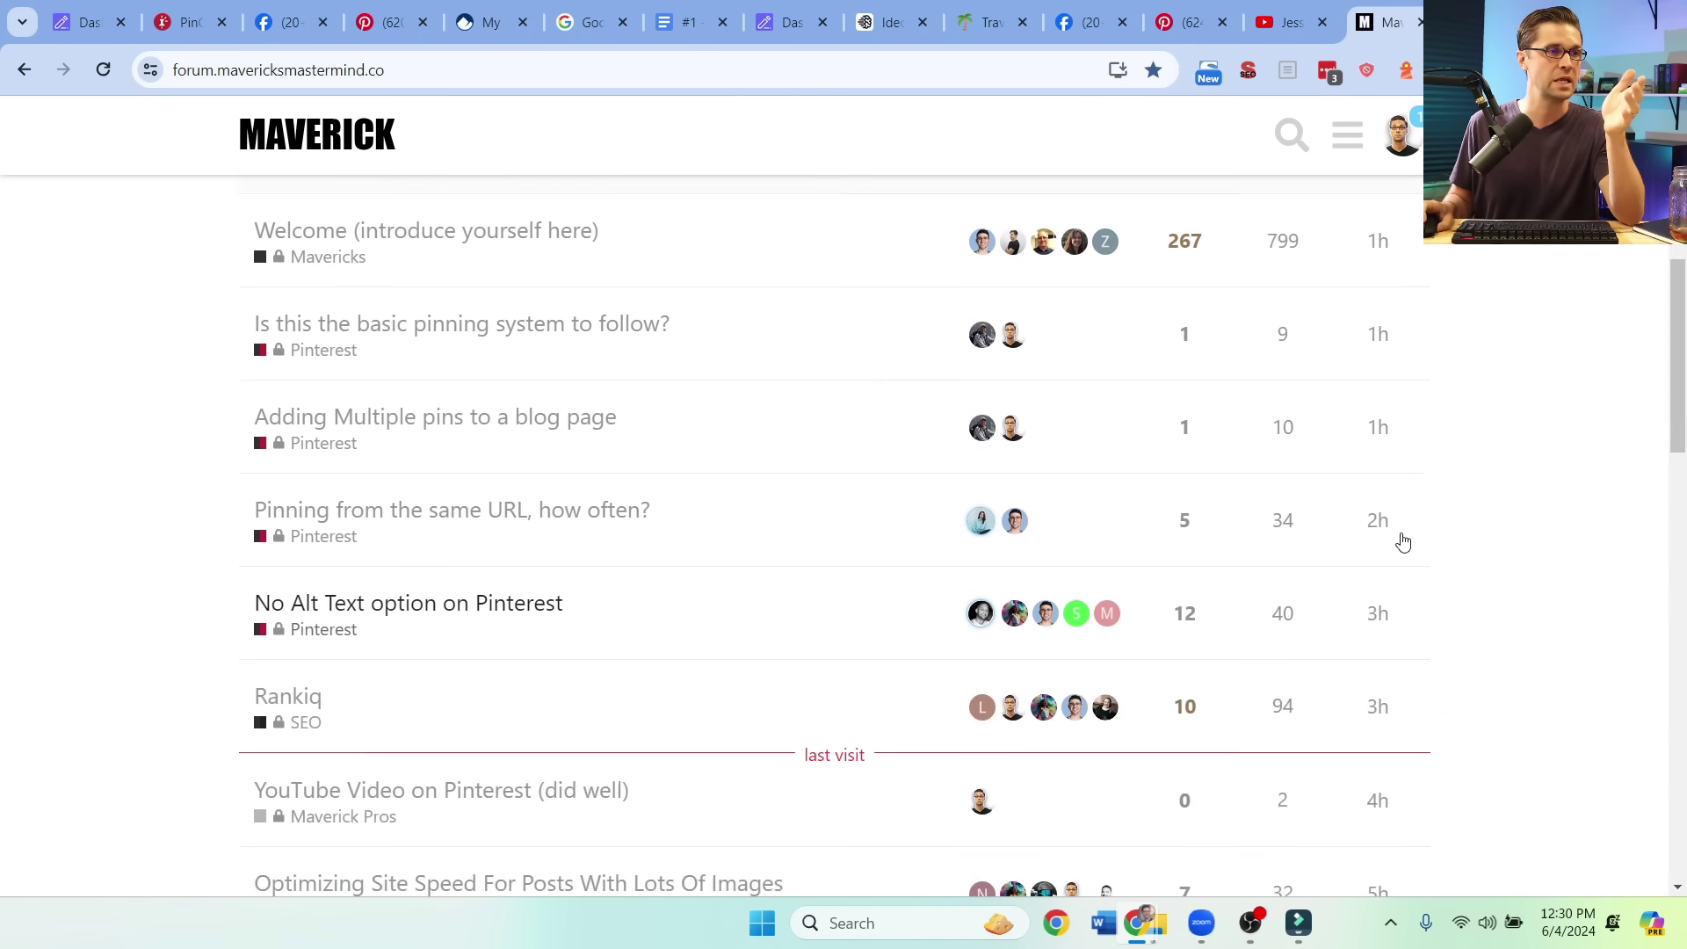
scroll(1403, 535, "up", 4)
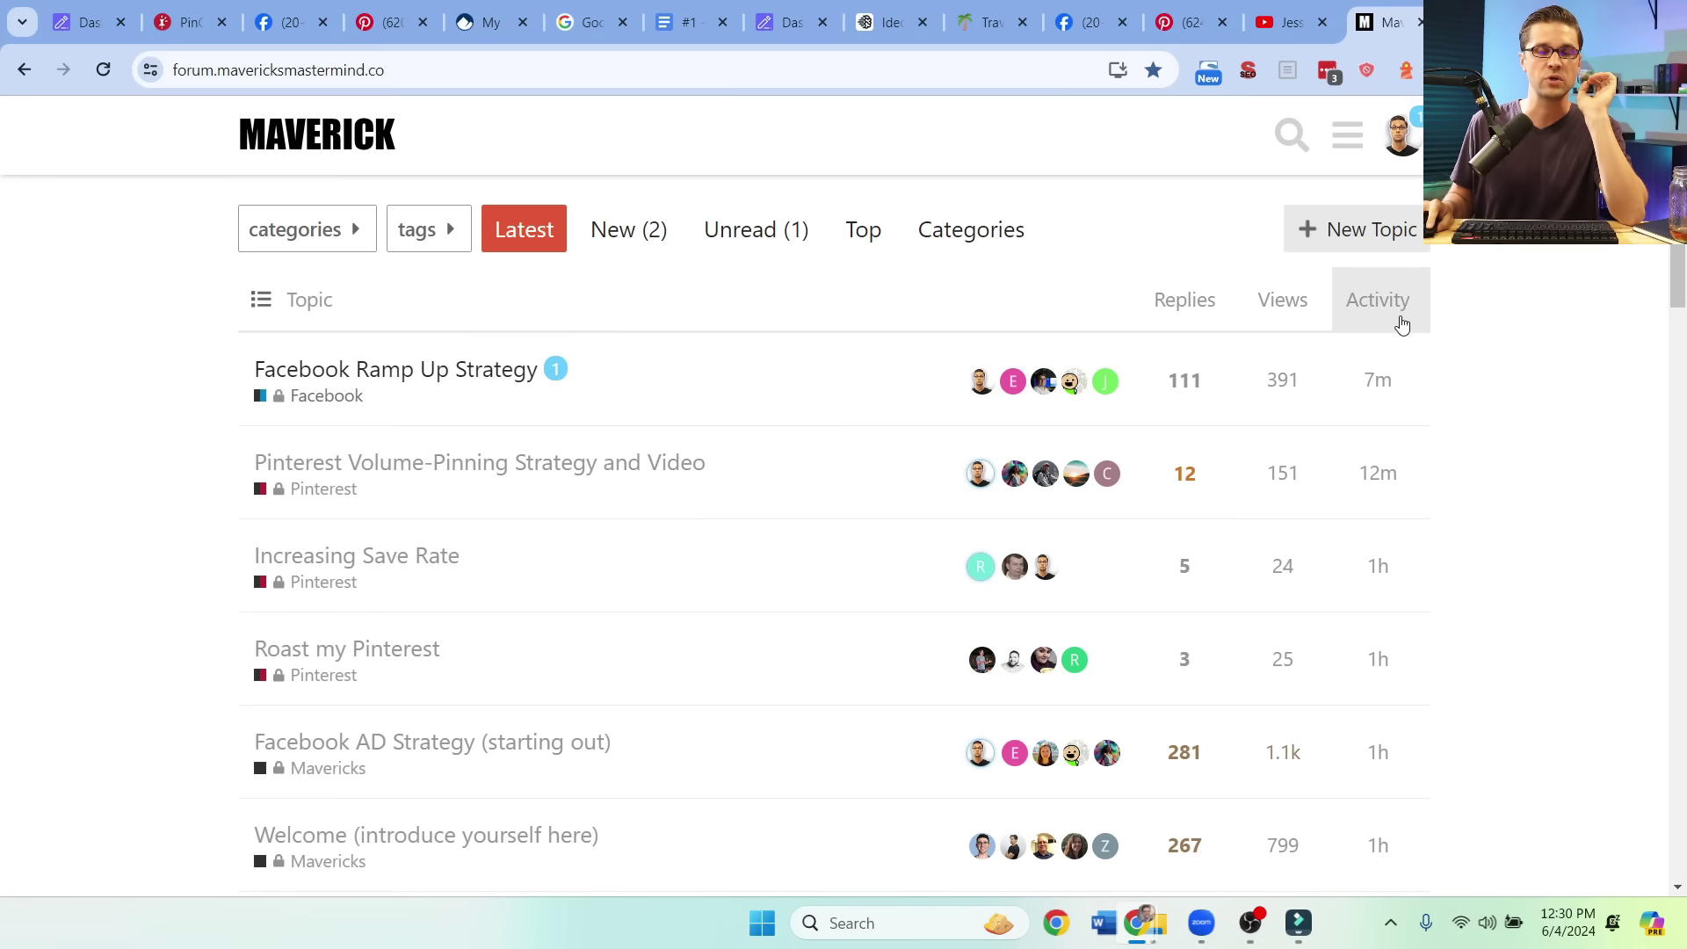
scroll(1450, 255, "down", 2)
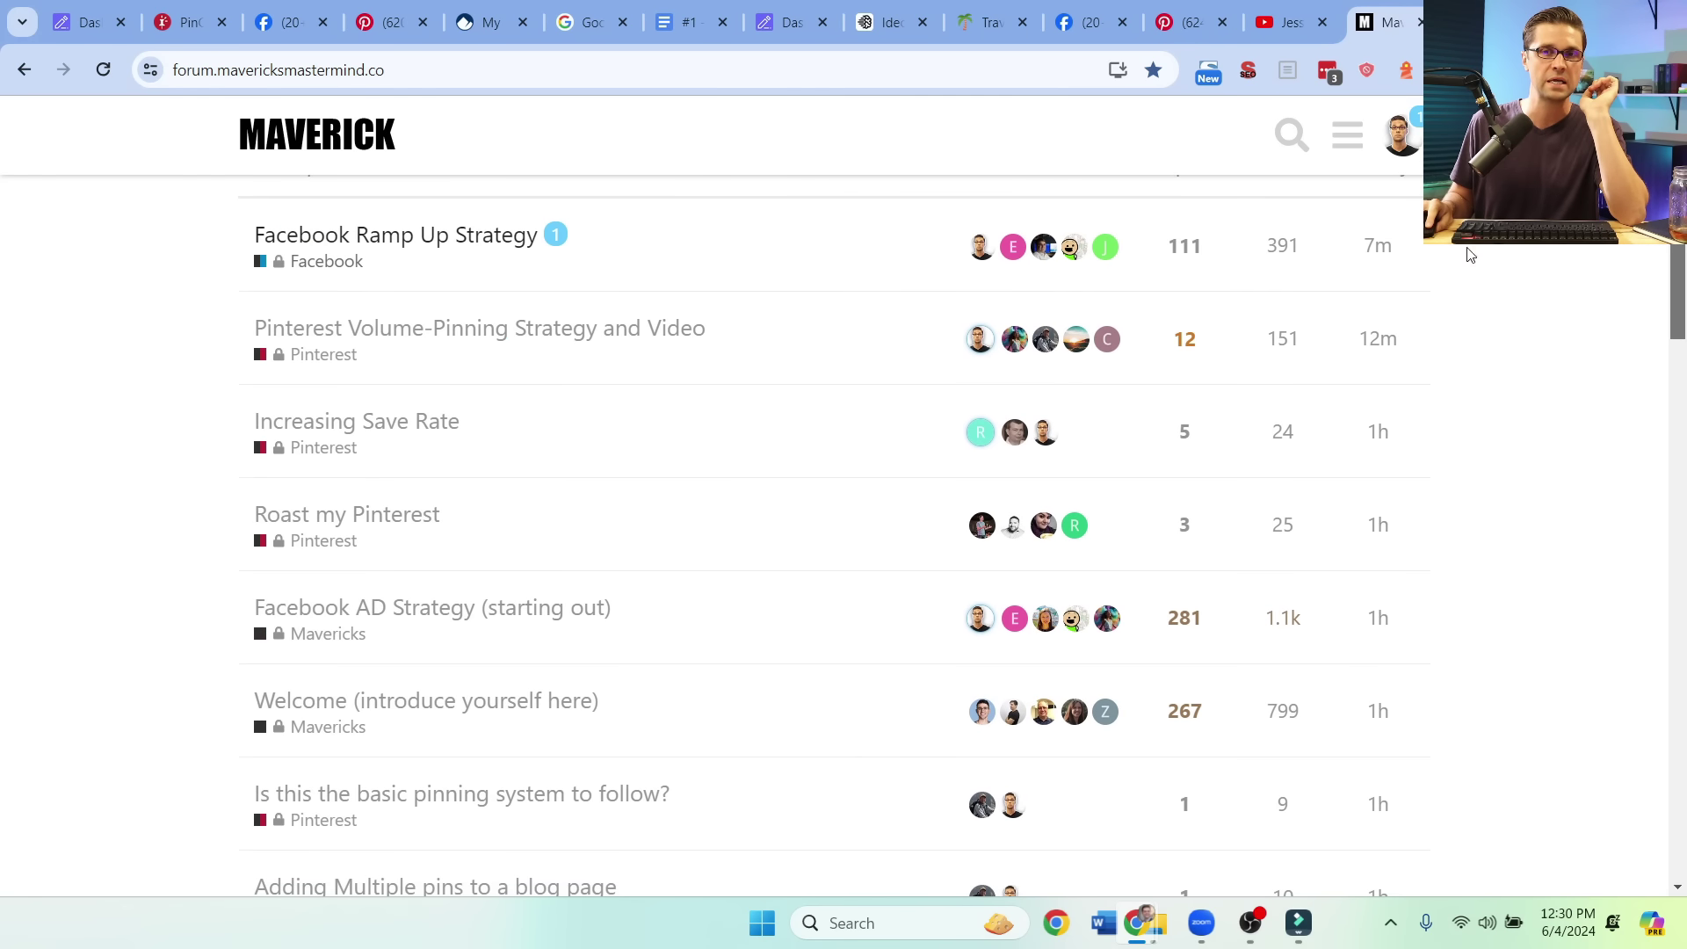
scroll(1408, 448, "down", 8)
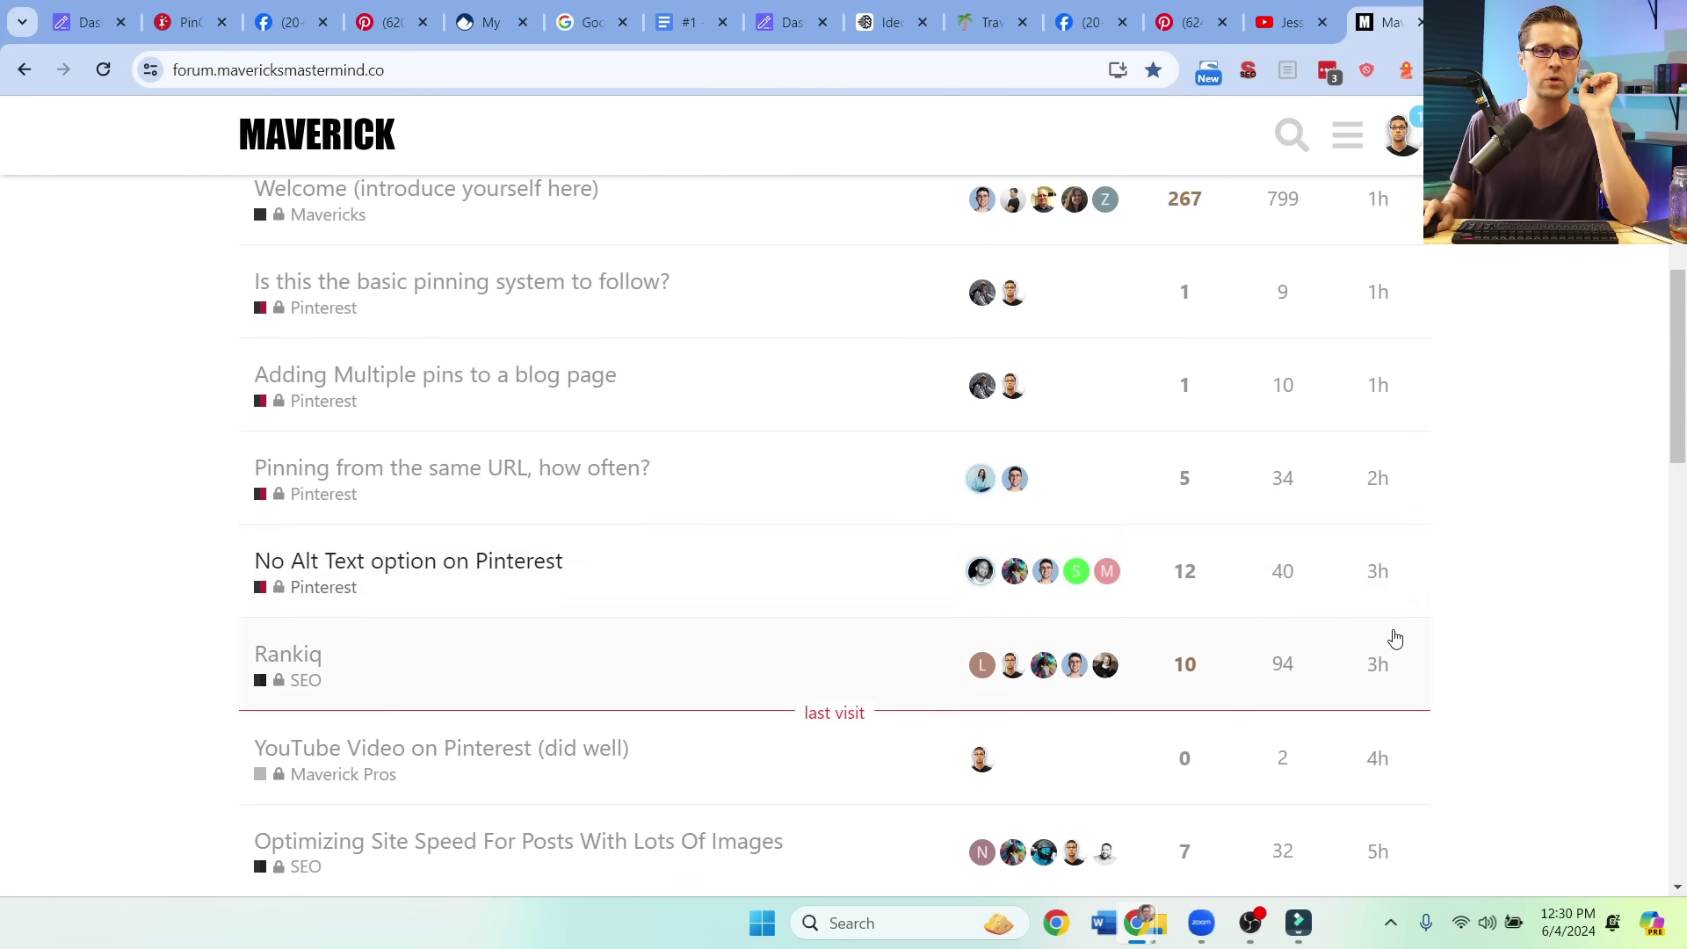
scroll(1426, 682, "down", 6)
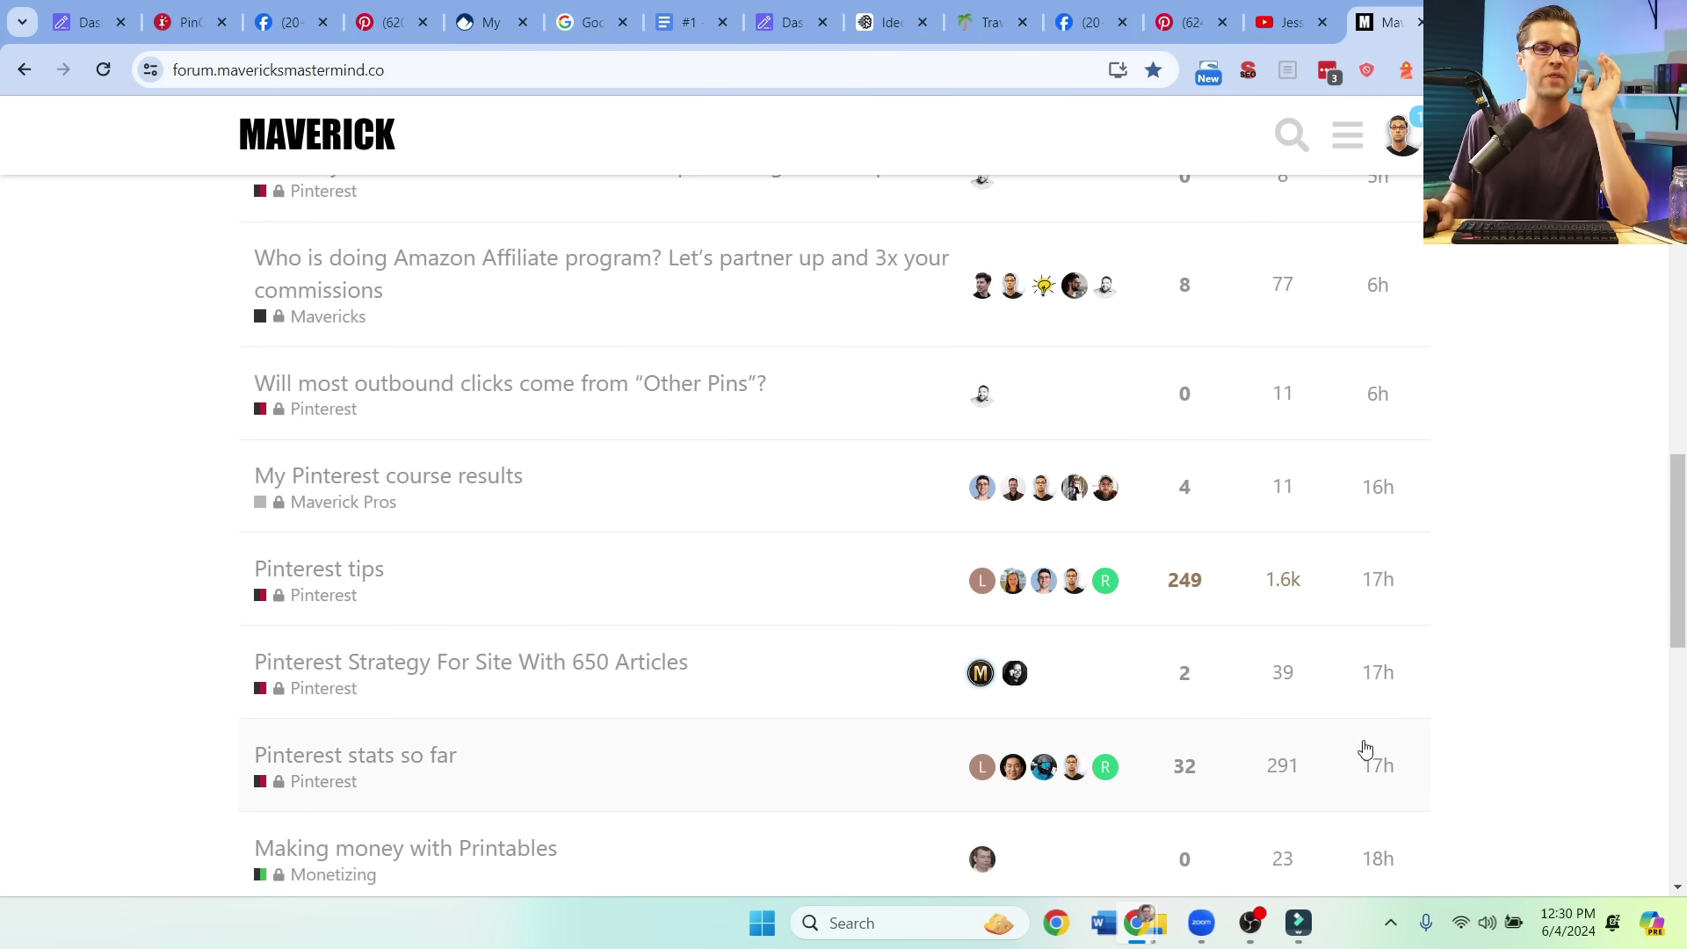
scroll(1251, 736, "up", 16)
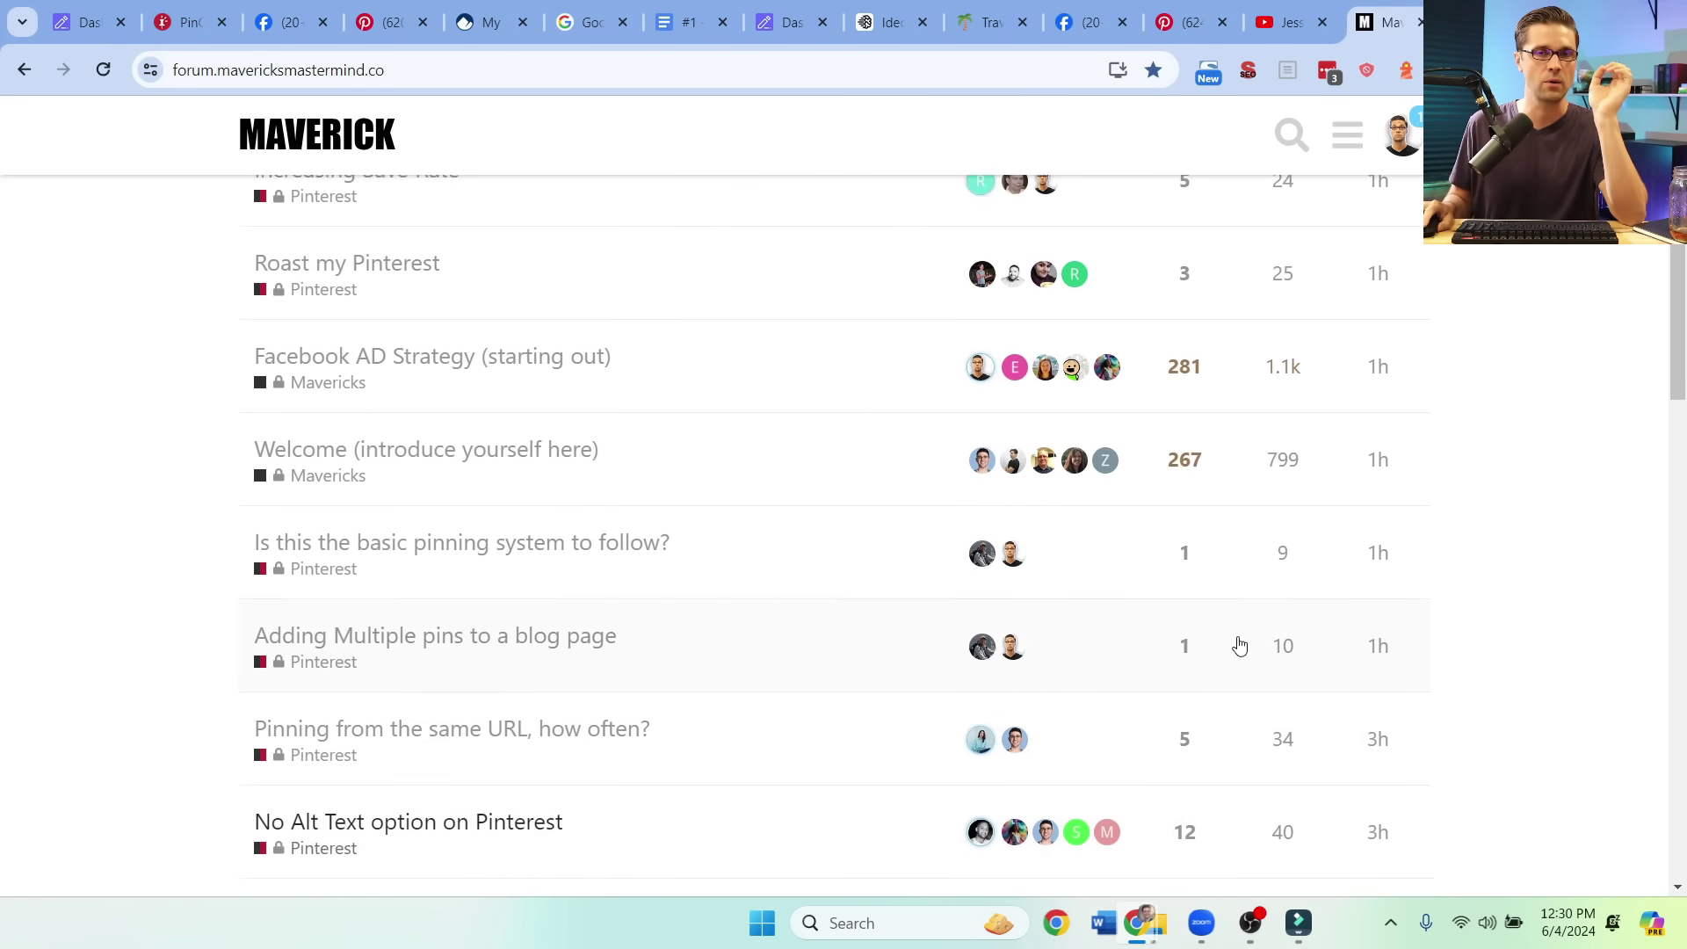
scroll(772, 602, "up", 1)
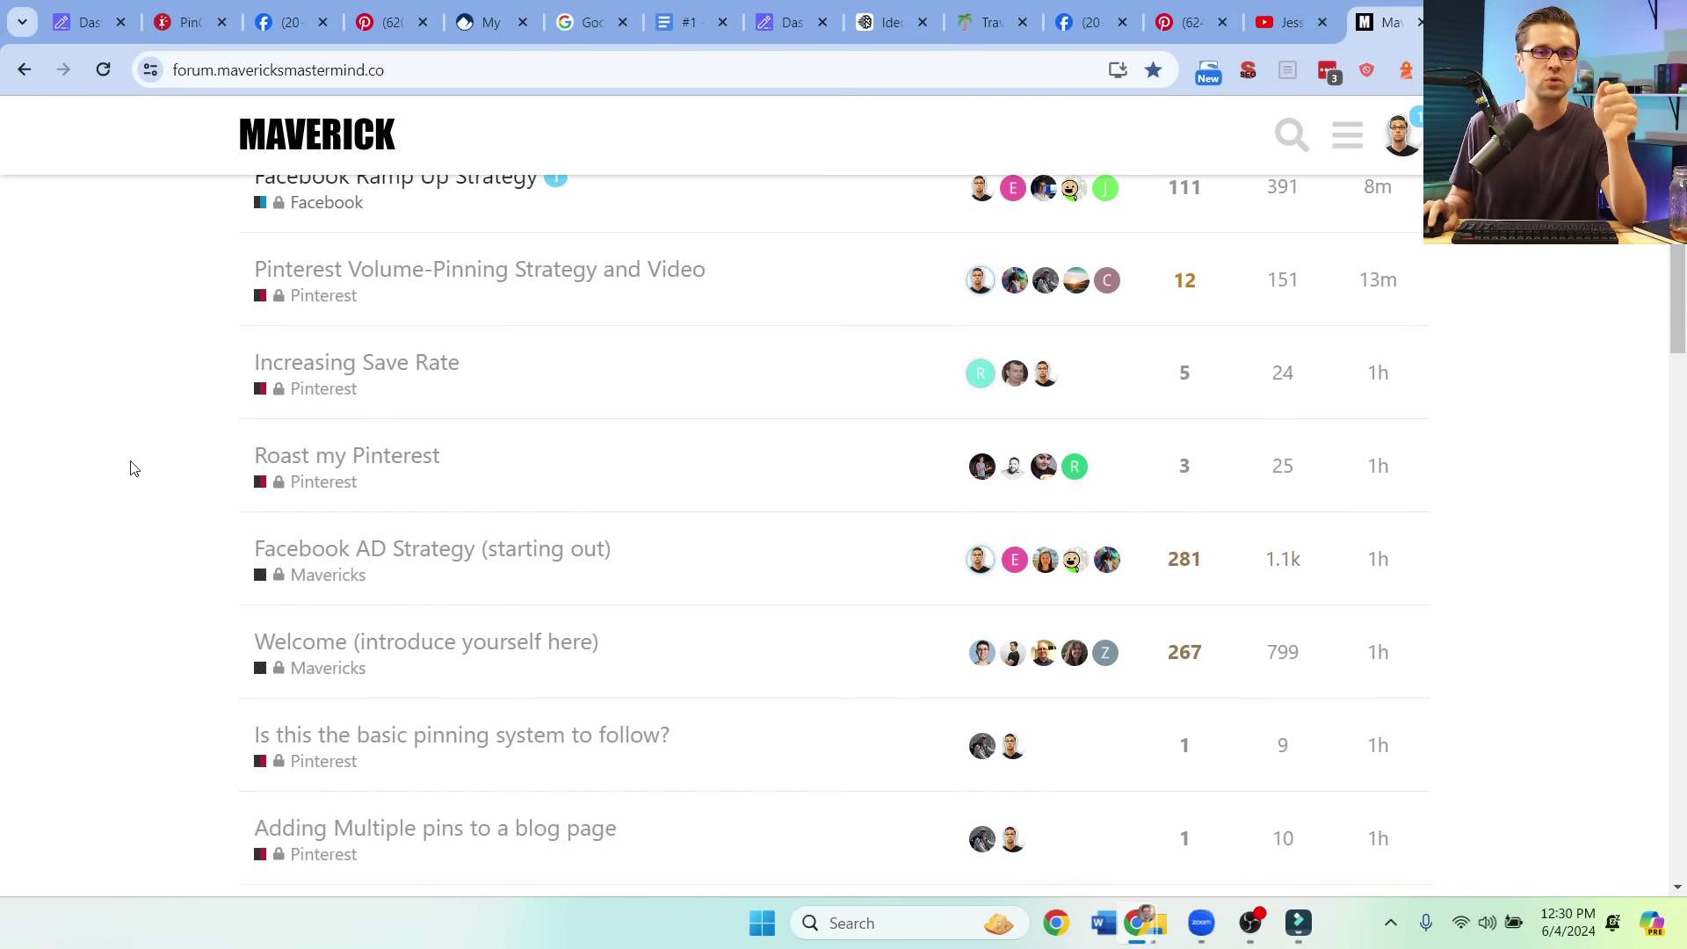
scroll(130, 468, "up", 3)
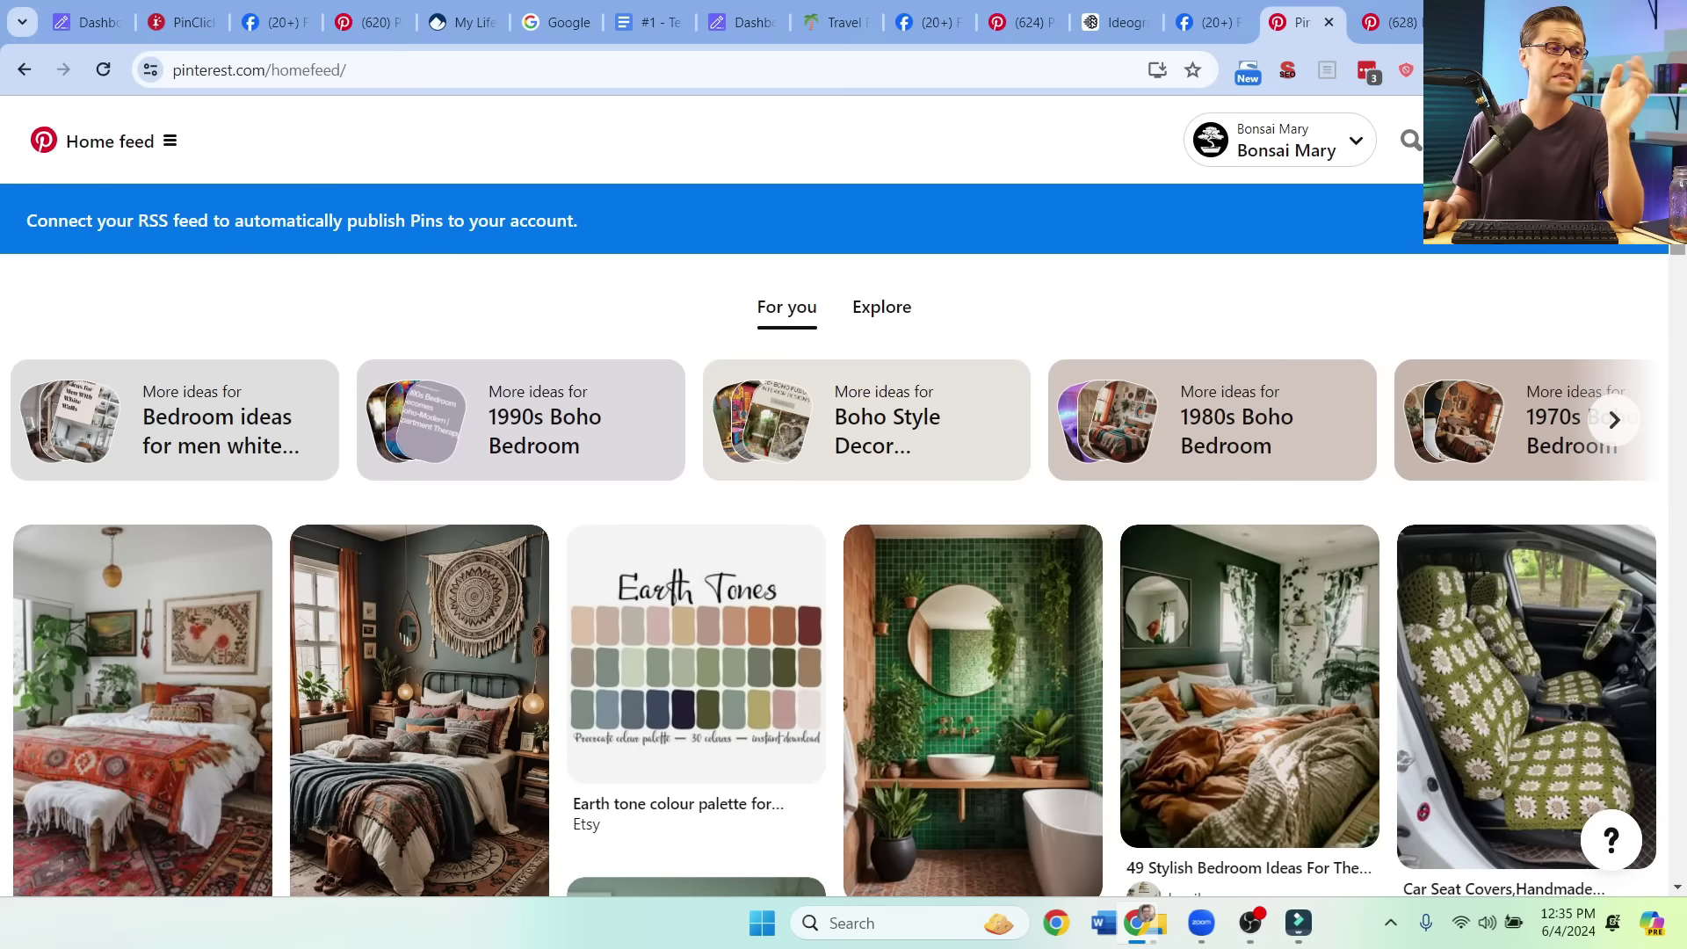
Step: Scroll through the boho bedroom pins, then reload the Pinterest home feed from the top
scroll(1678, 339, "down", 8)
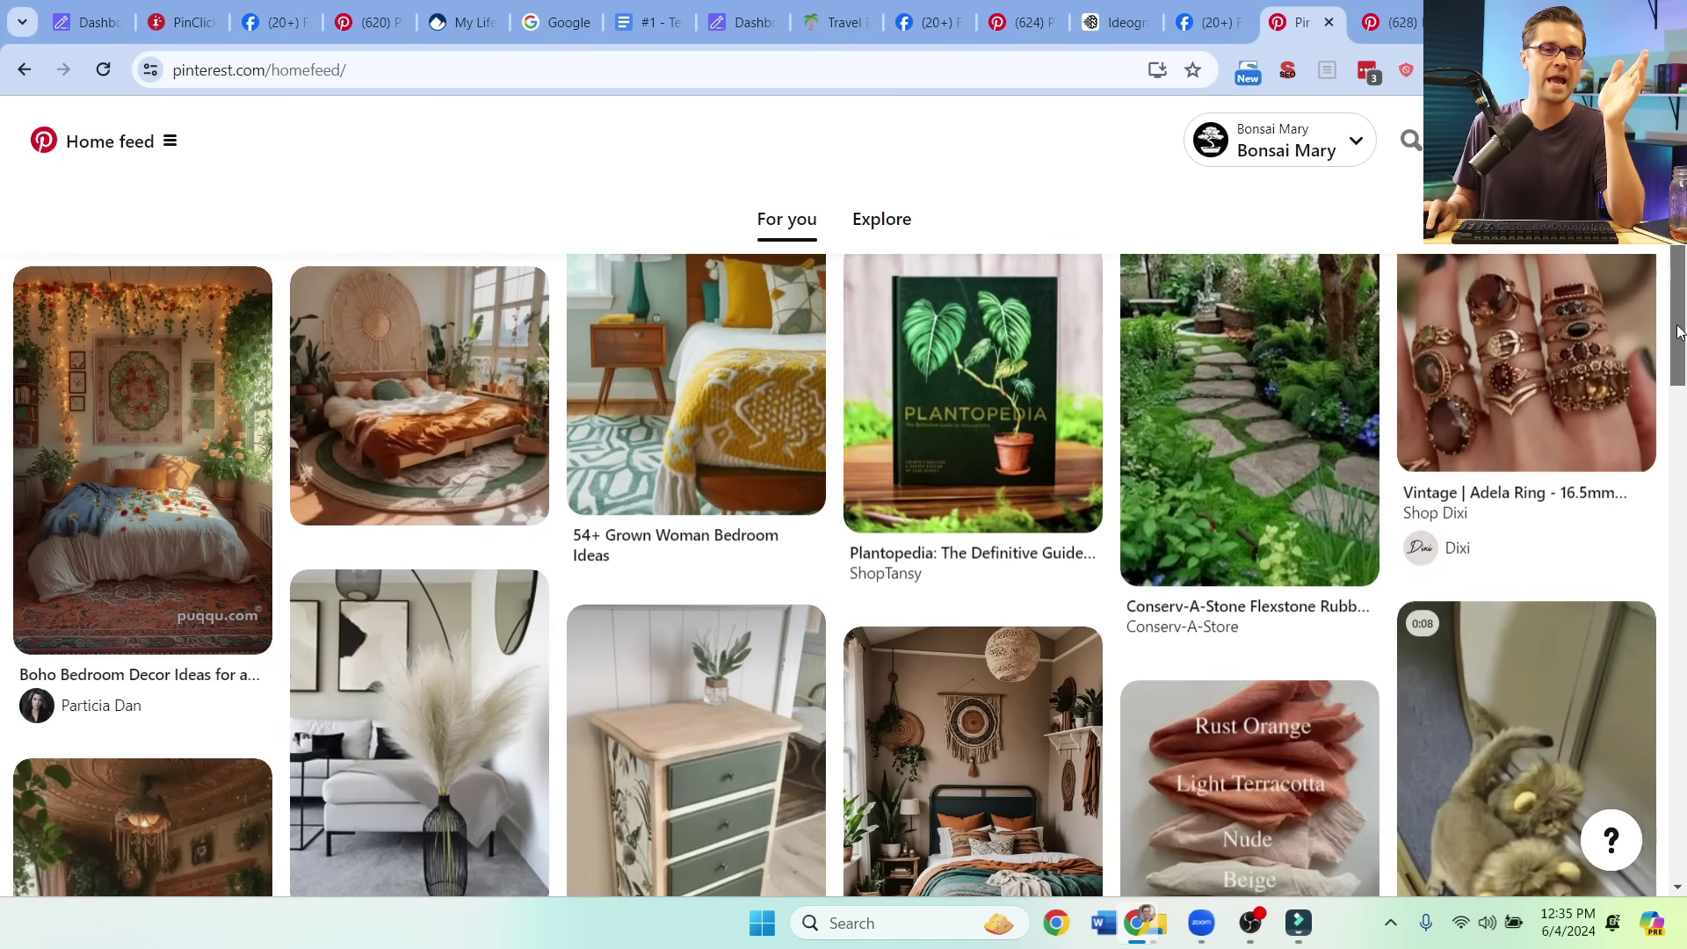
scroll(1673, 378, "down", 4)
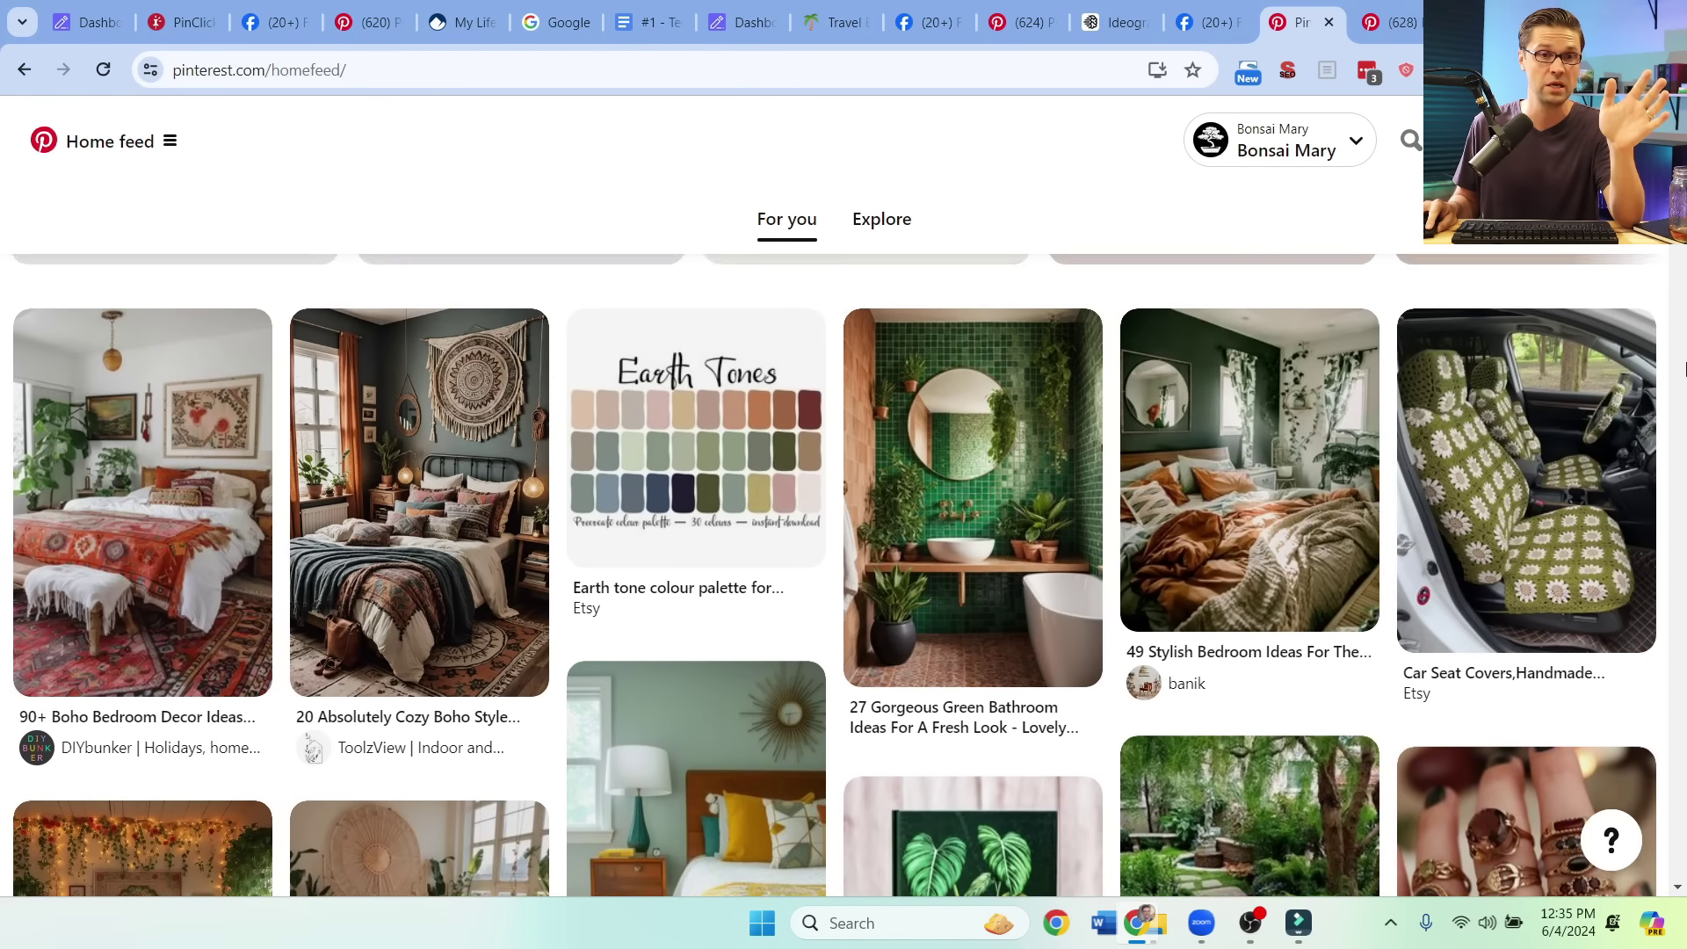
scroll(1683, 360, "down", 3)
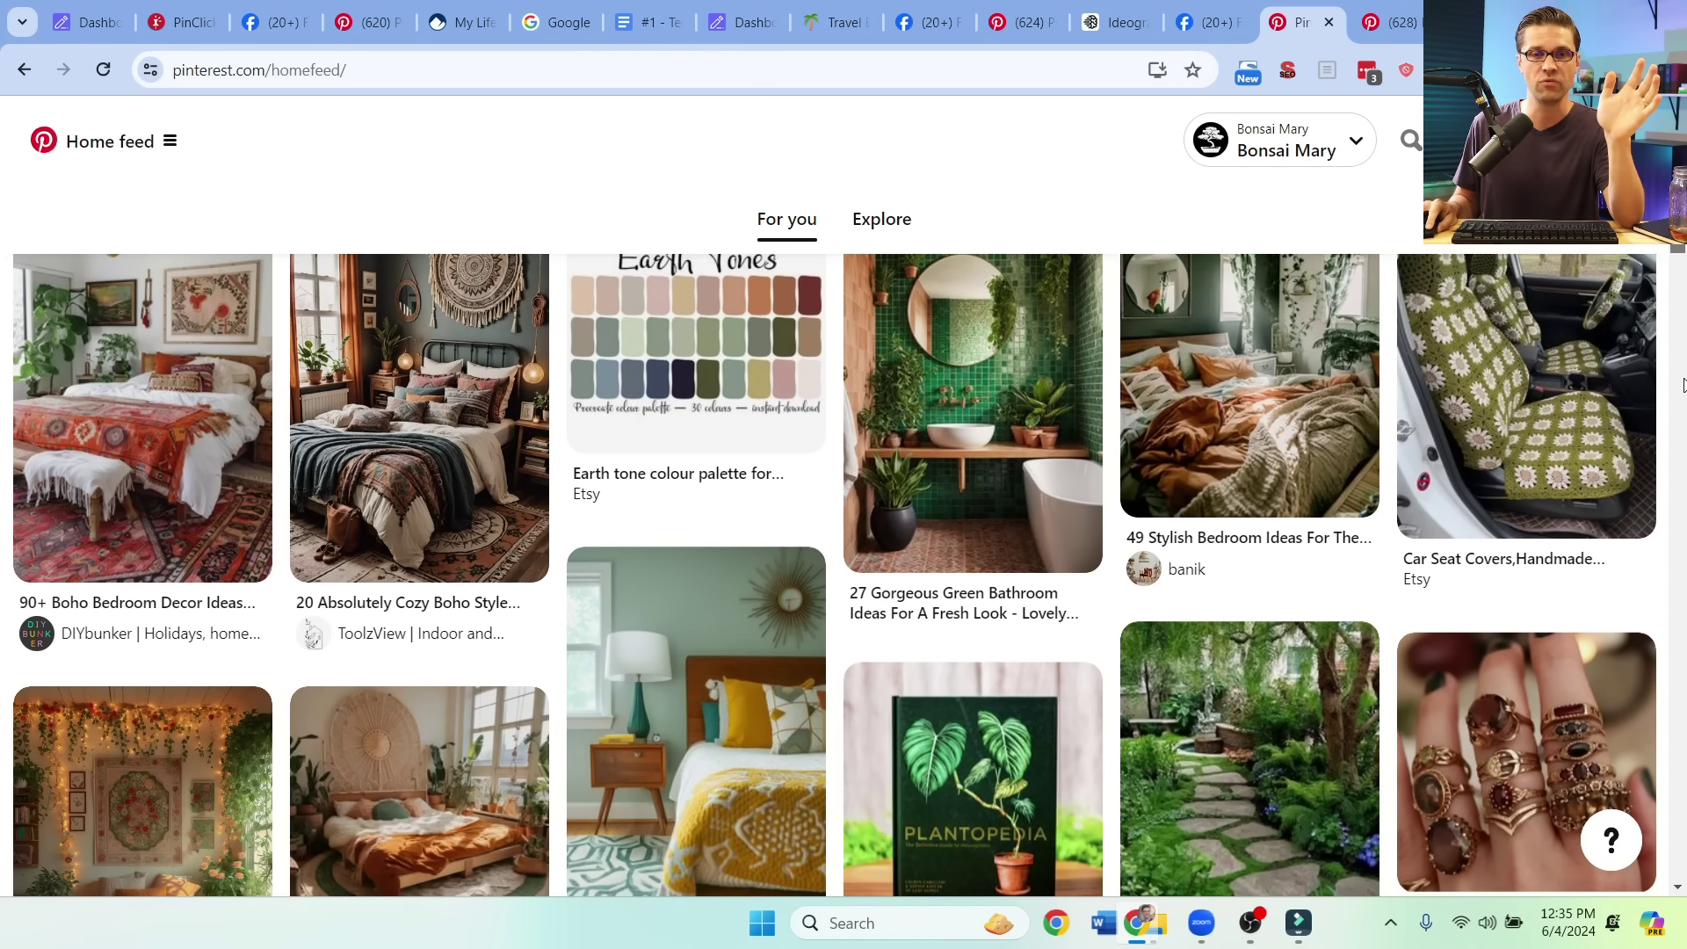
scroll(1683, 384, "down", 7)
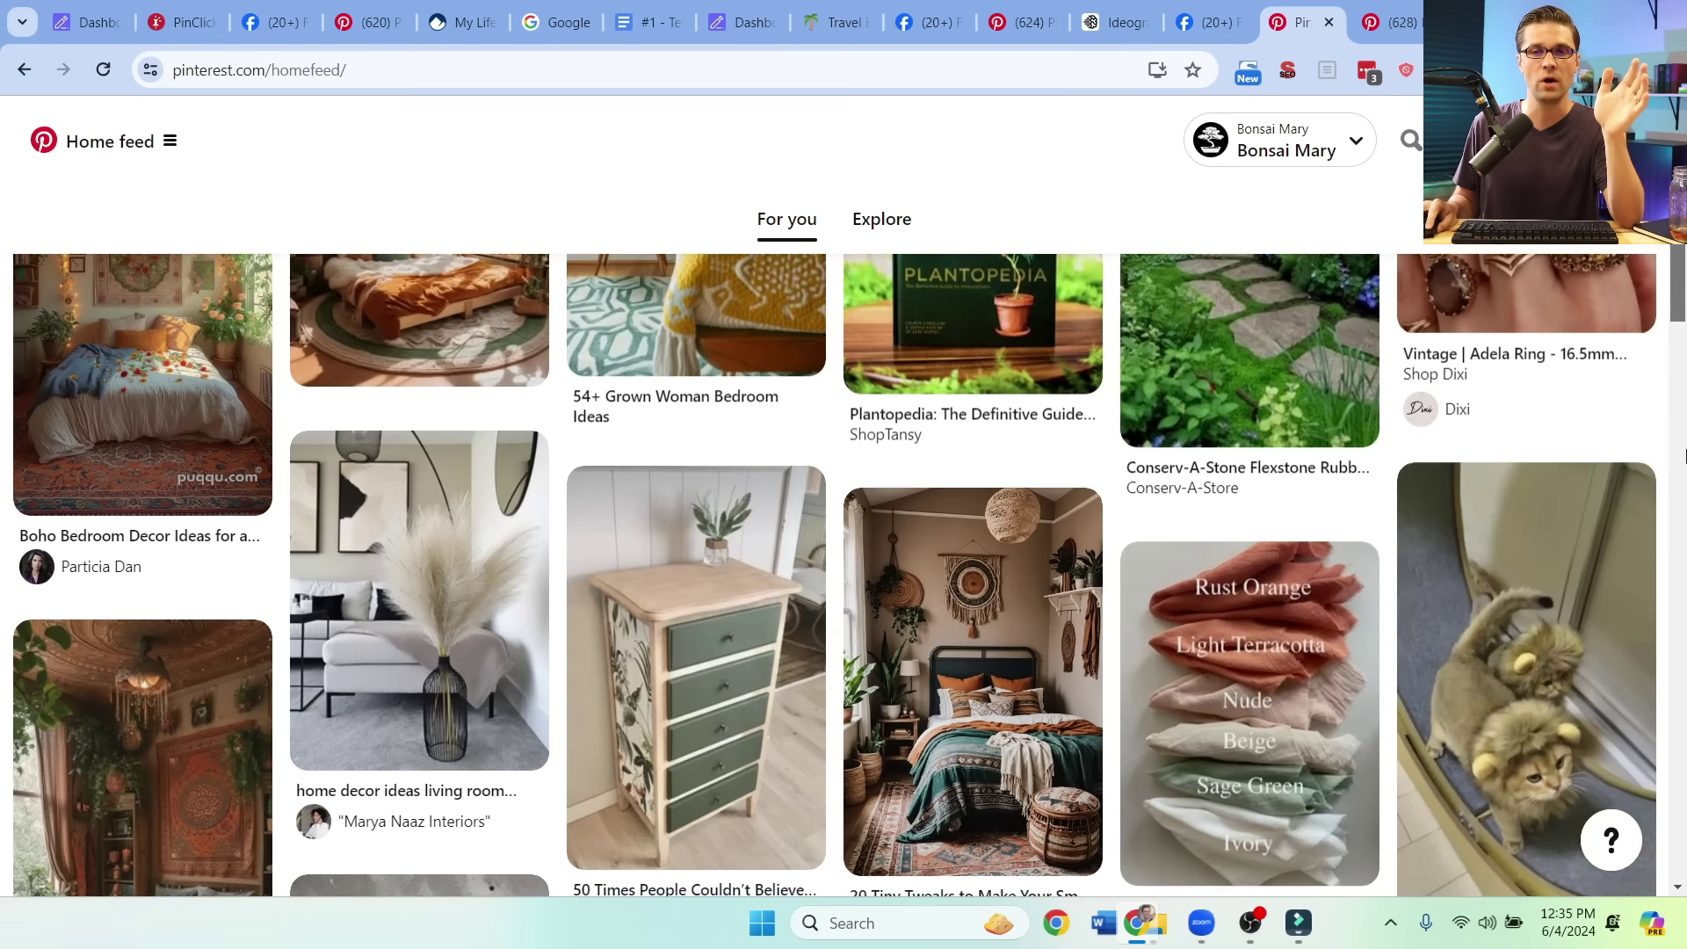
scroll(1684, 456, "down", 7)
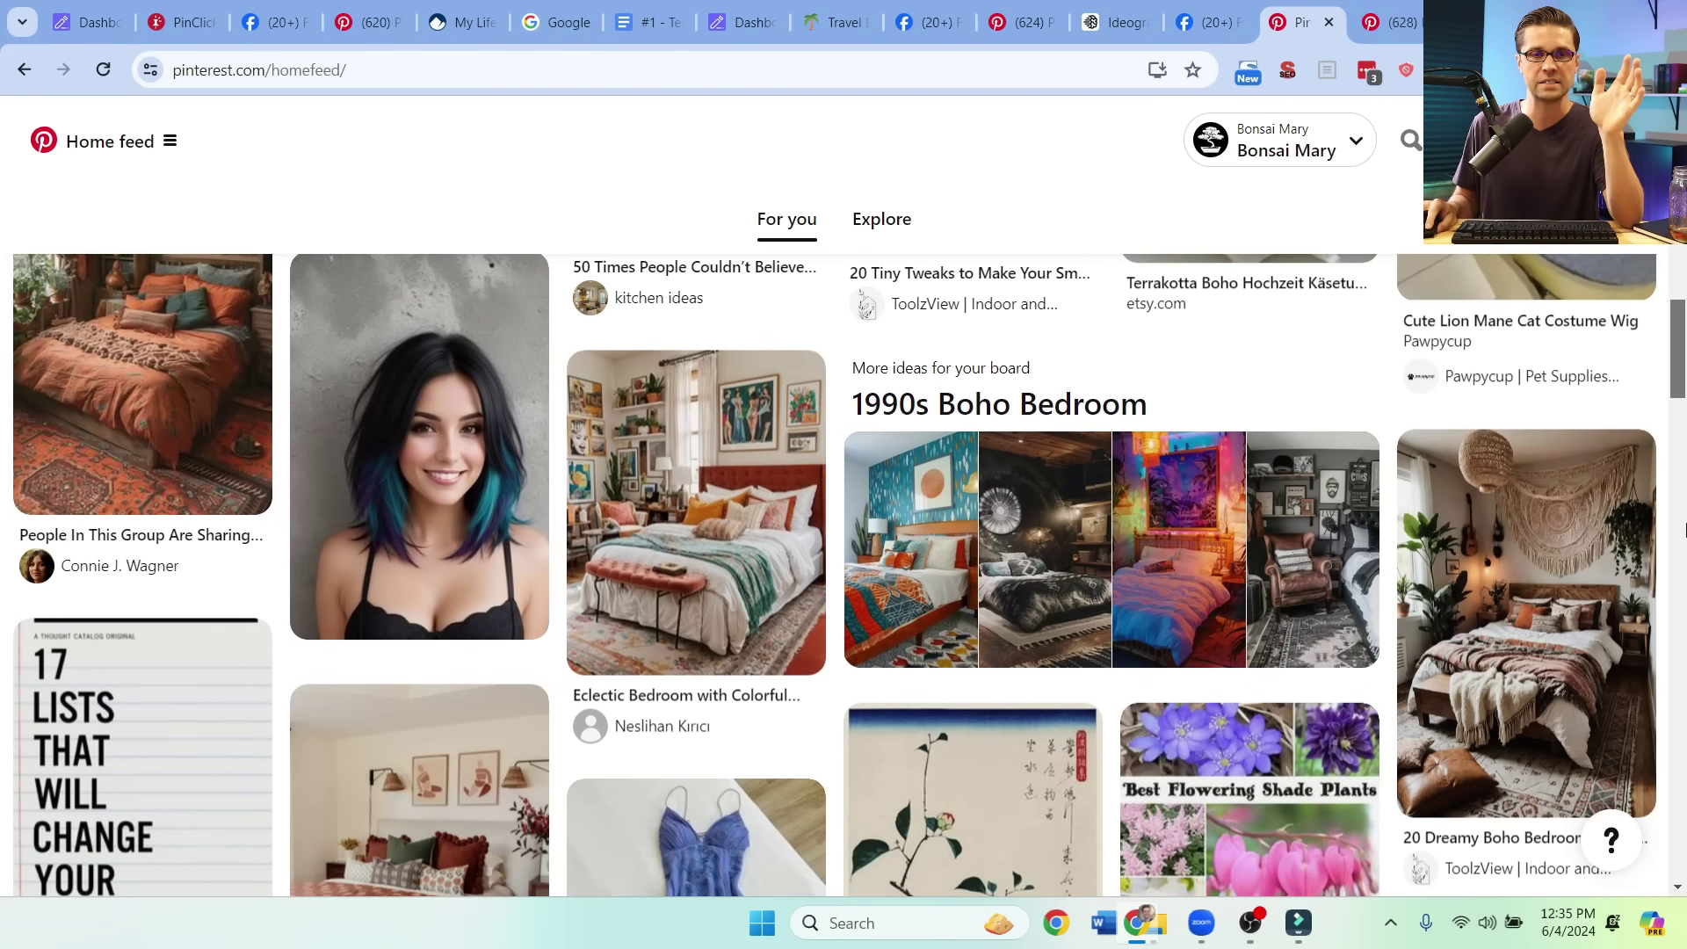
scroll(1660, 497, "down", 18)
scroll(1660, 497, "down", 8)
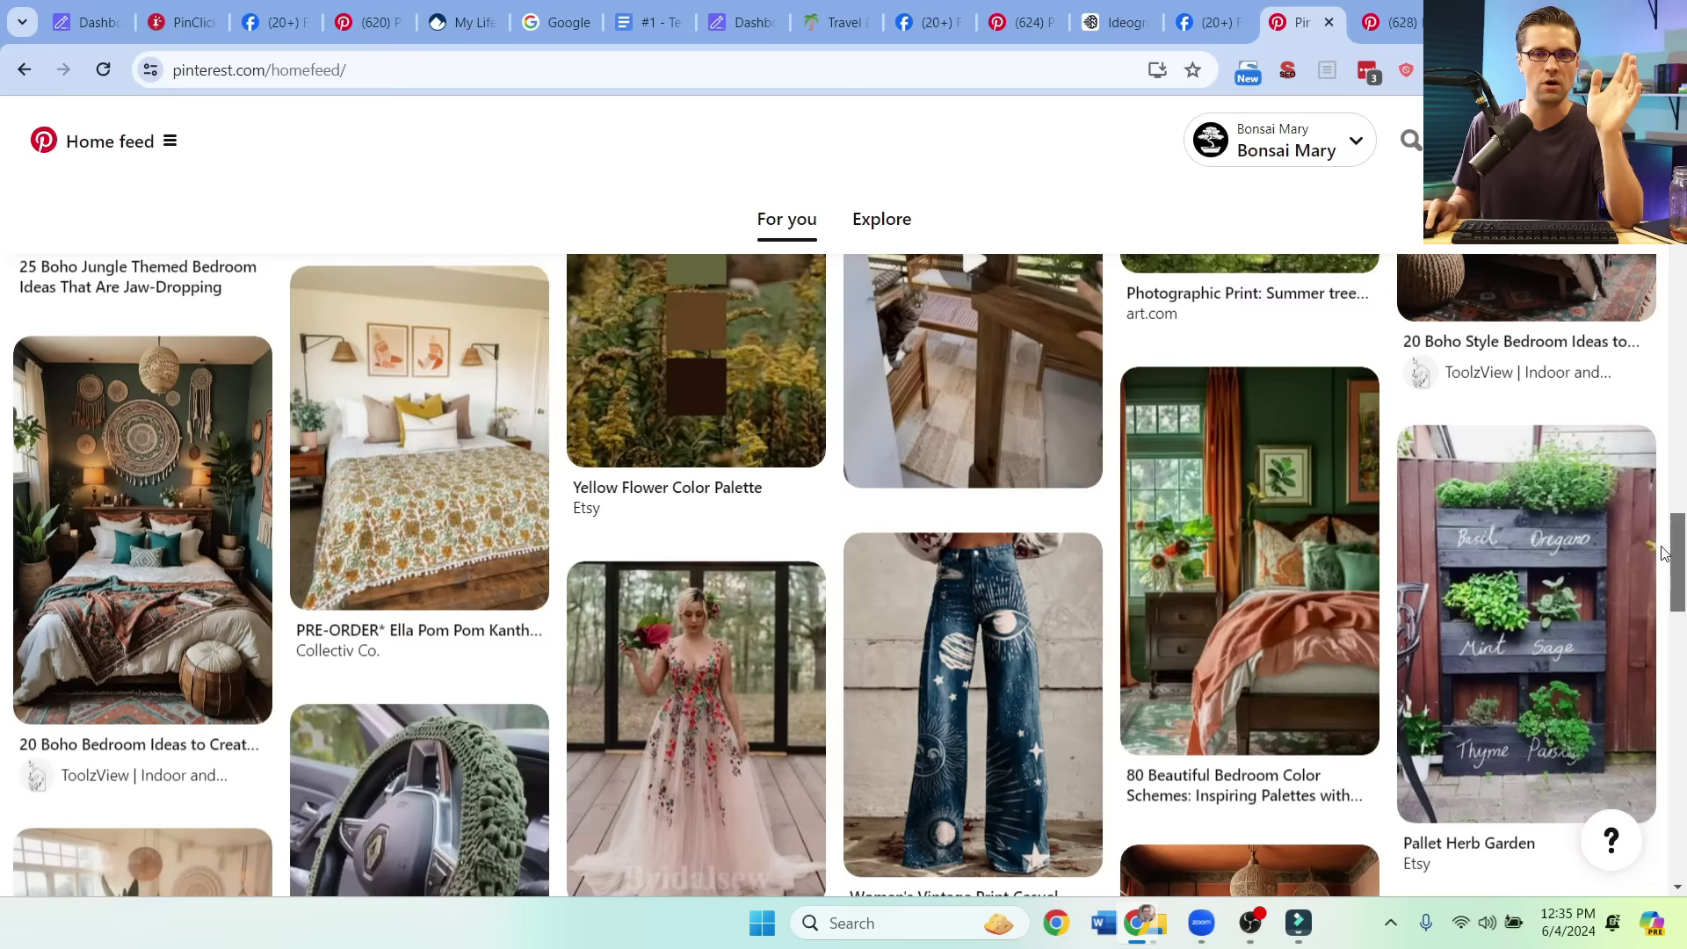
left_click(110, 141)
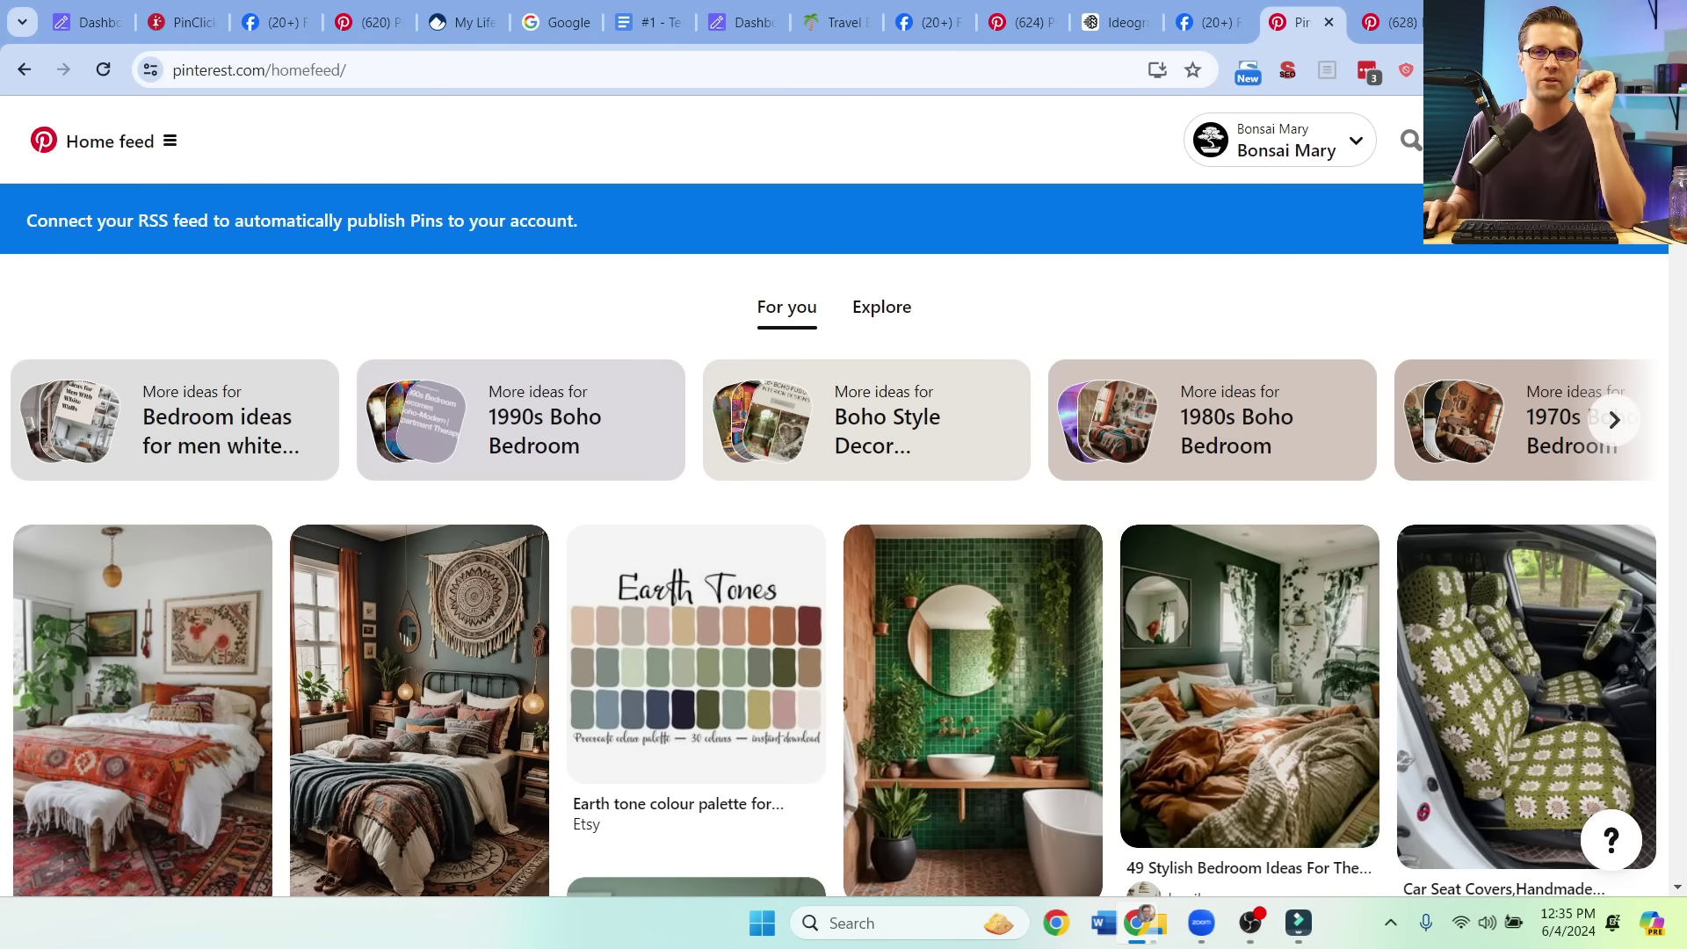
Step: Browse the profile's Created bedroom pins and view the festival-lights bedroom pin
left_click(15, 549)
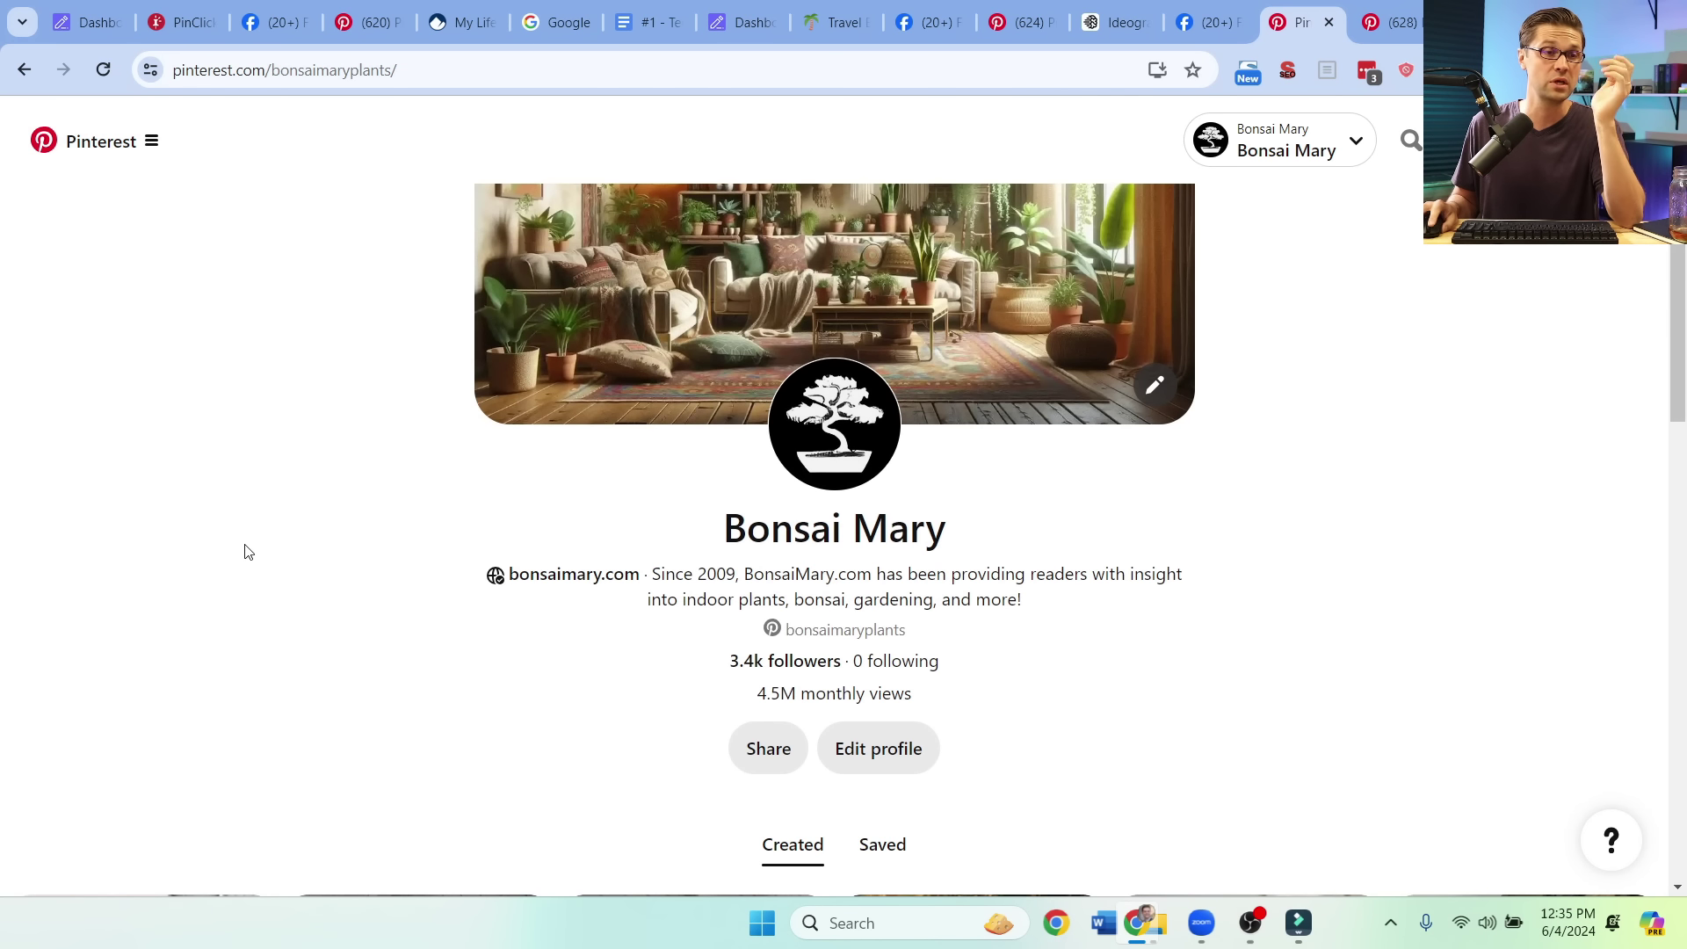
scroll(263, 582, "up", 2)
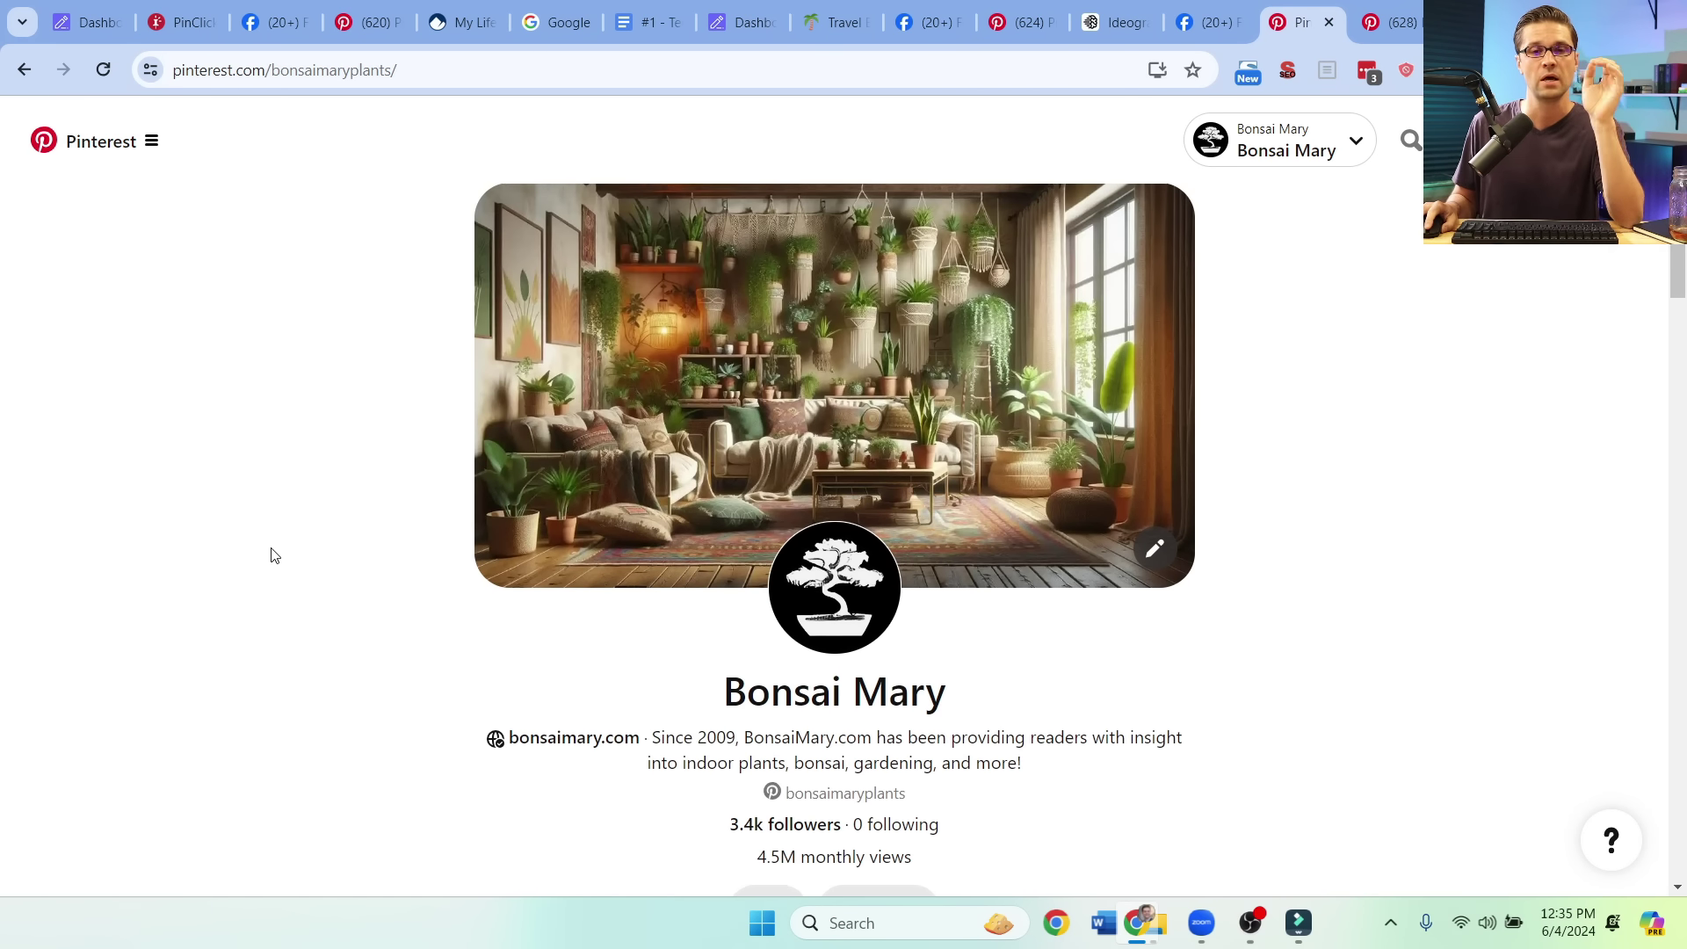
scroll(272, 558, "down", 10)
scroll(298, 592, "down", 15)
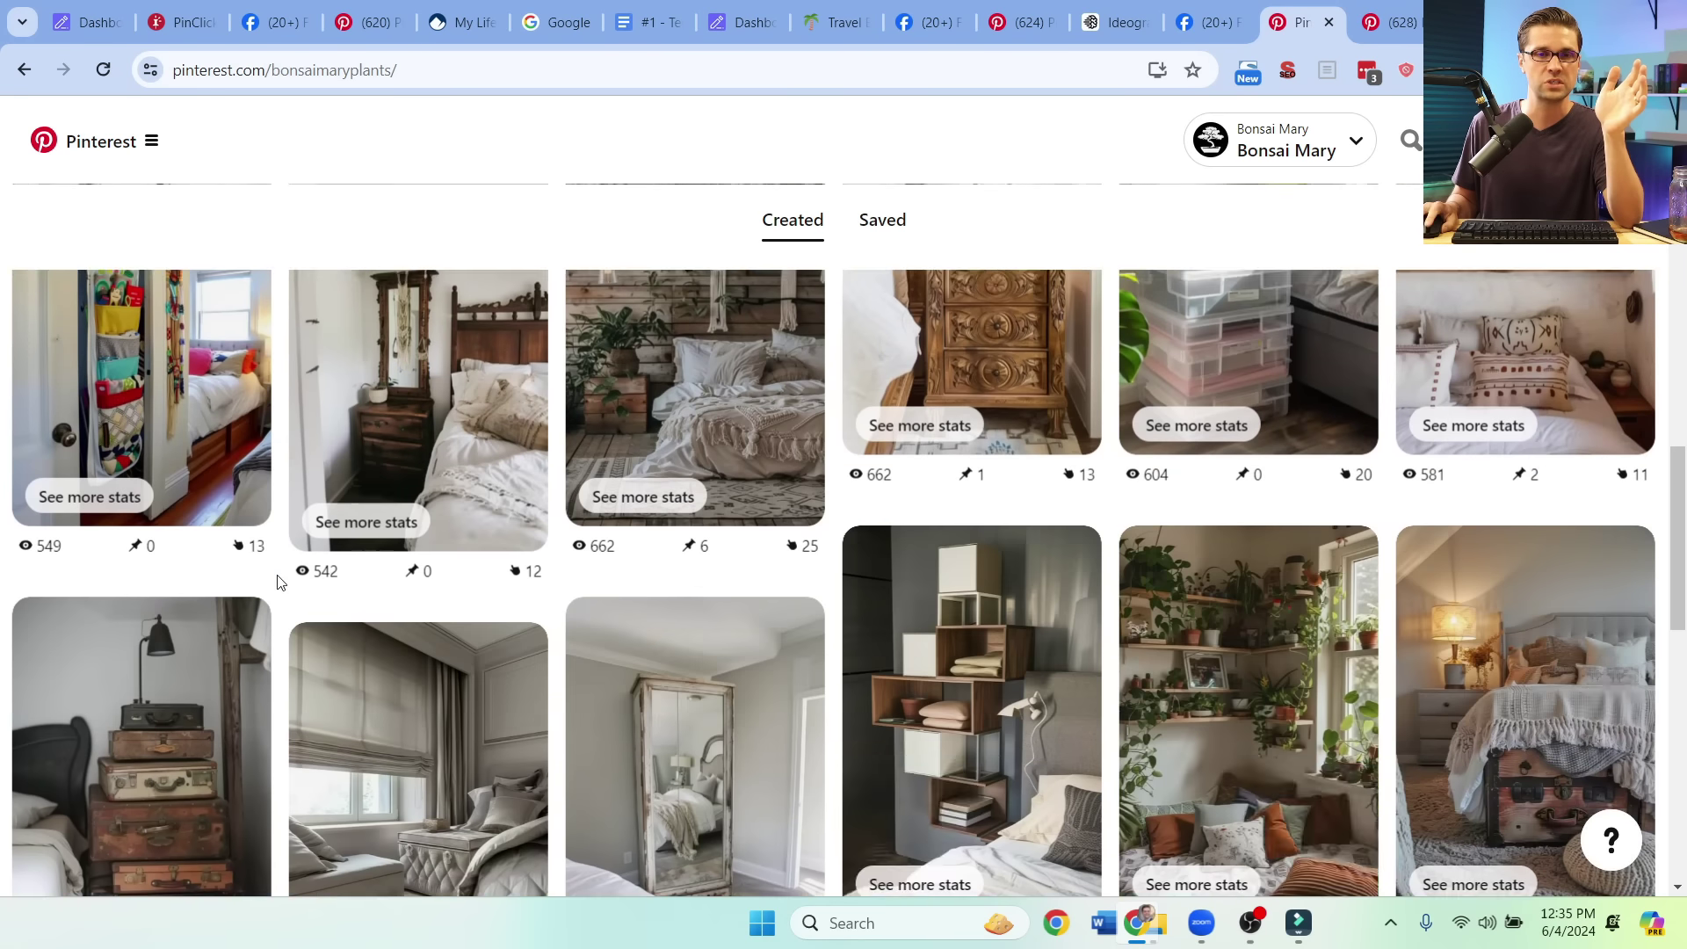
scroll(277, 576, "down", 15)
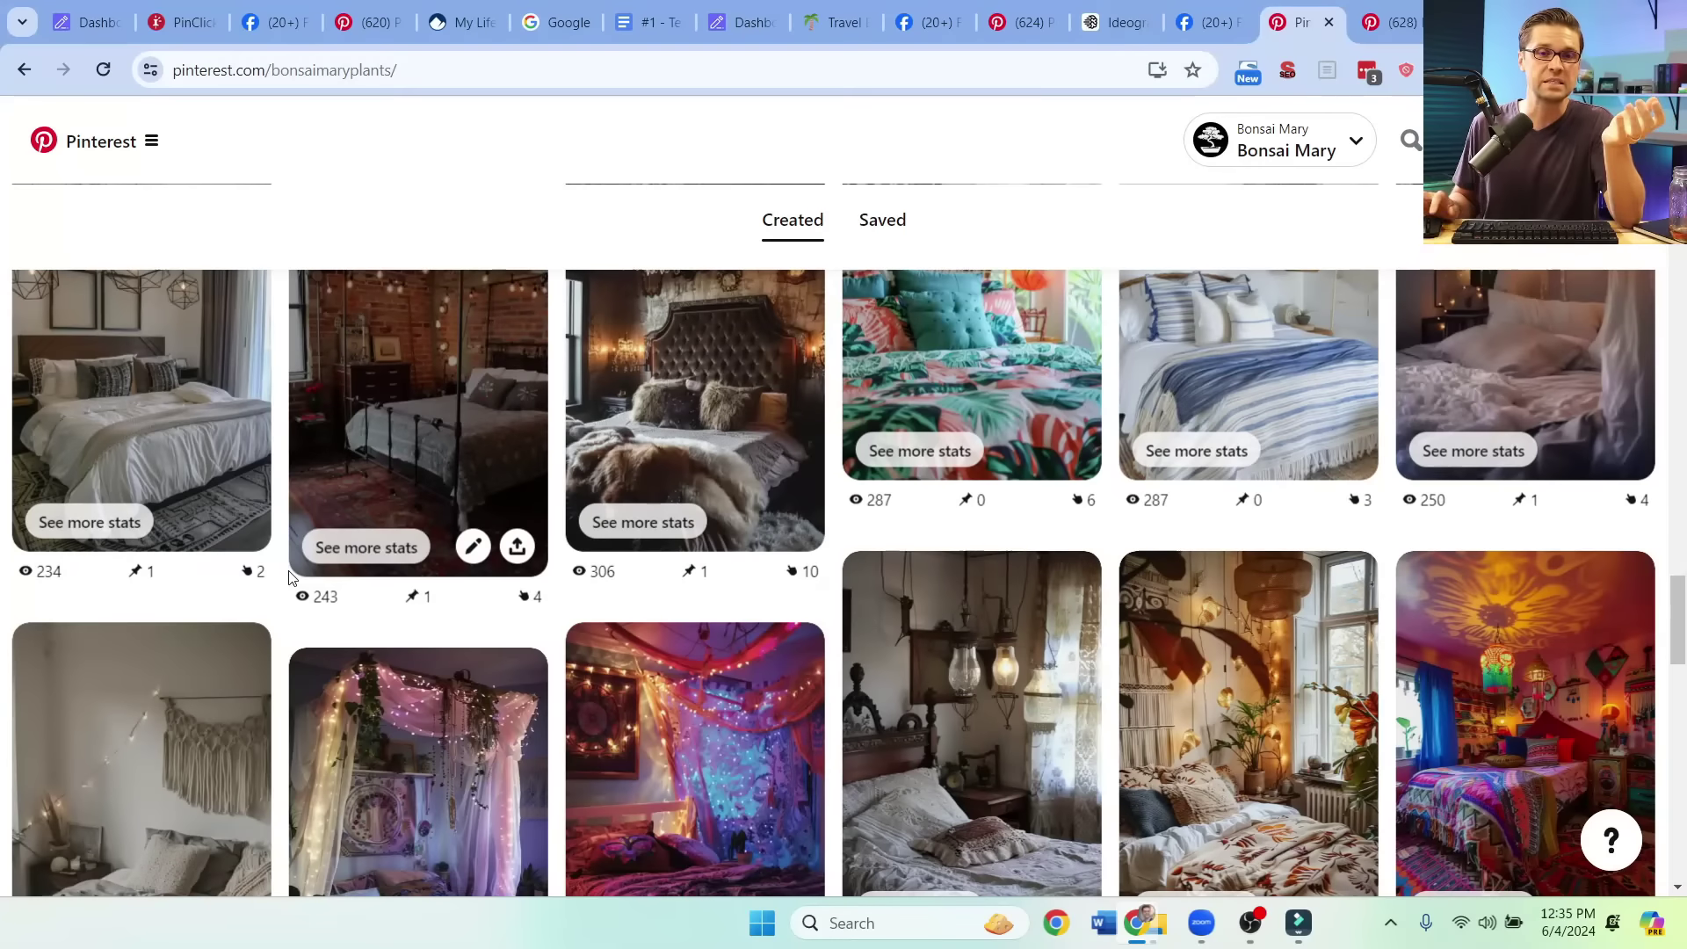
scroll(703, 629, "down", 2)
left_click(704, 629)
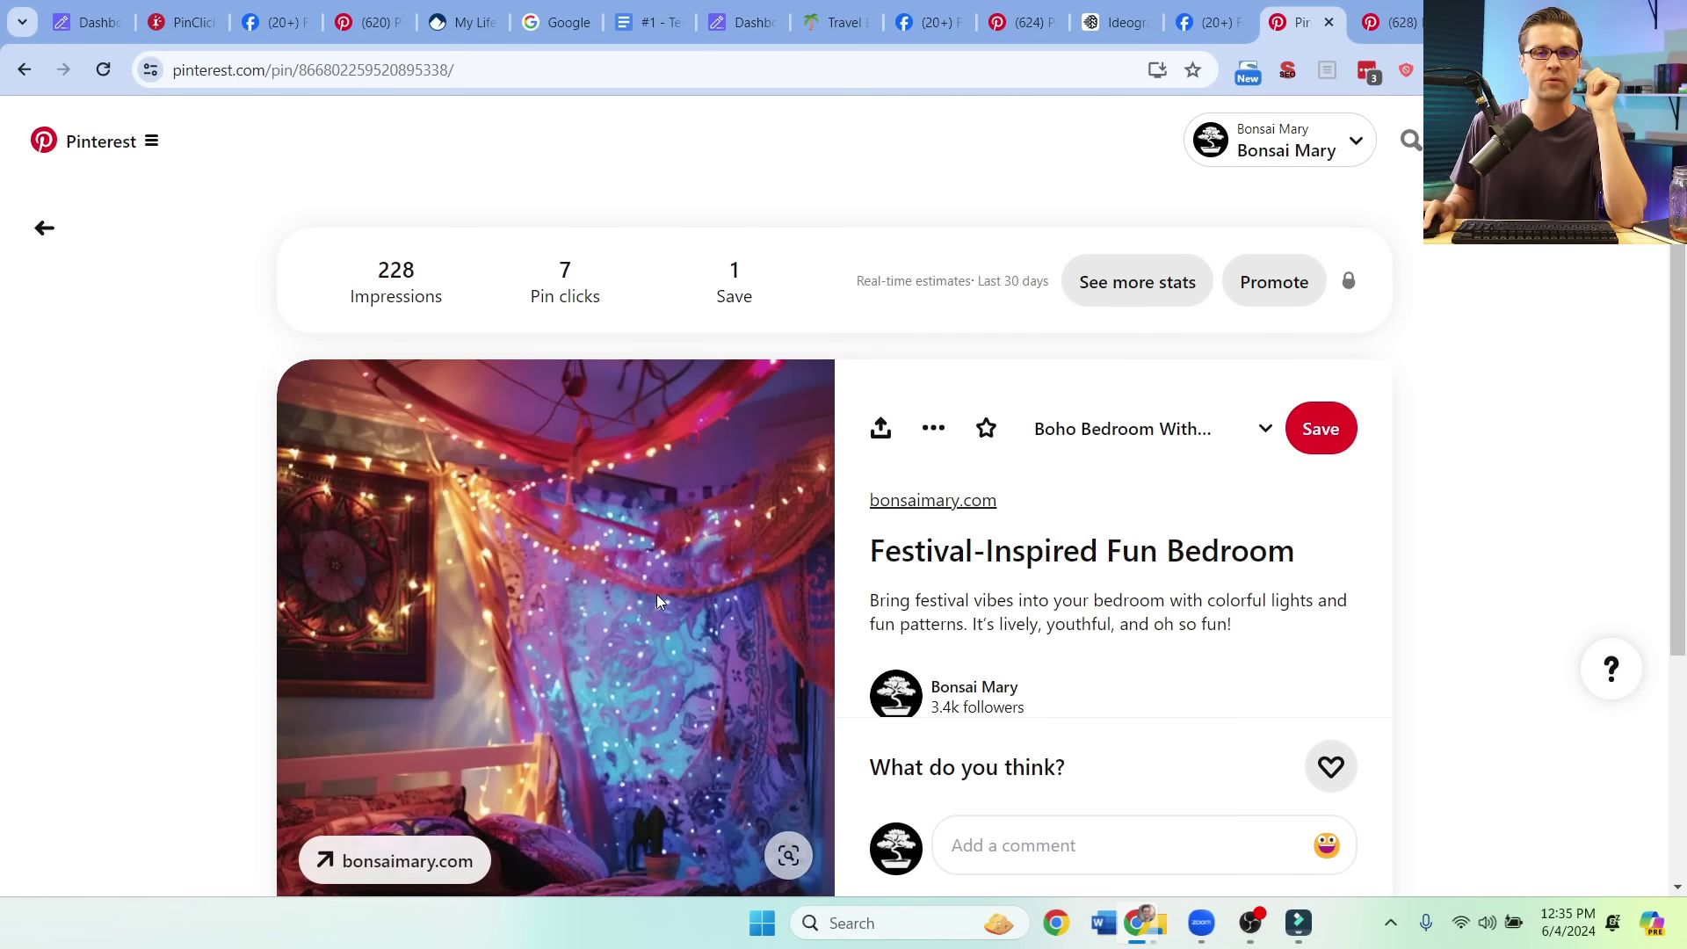
scroll(652, 594, "down", 2)
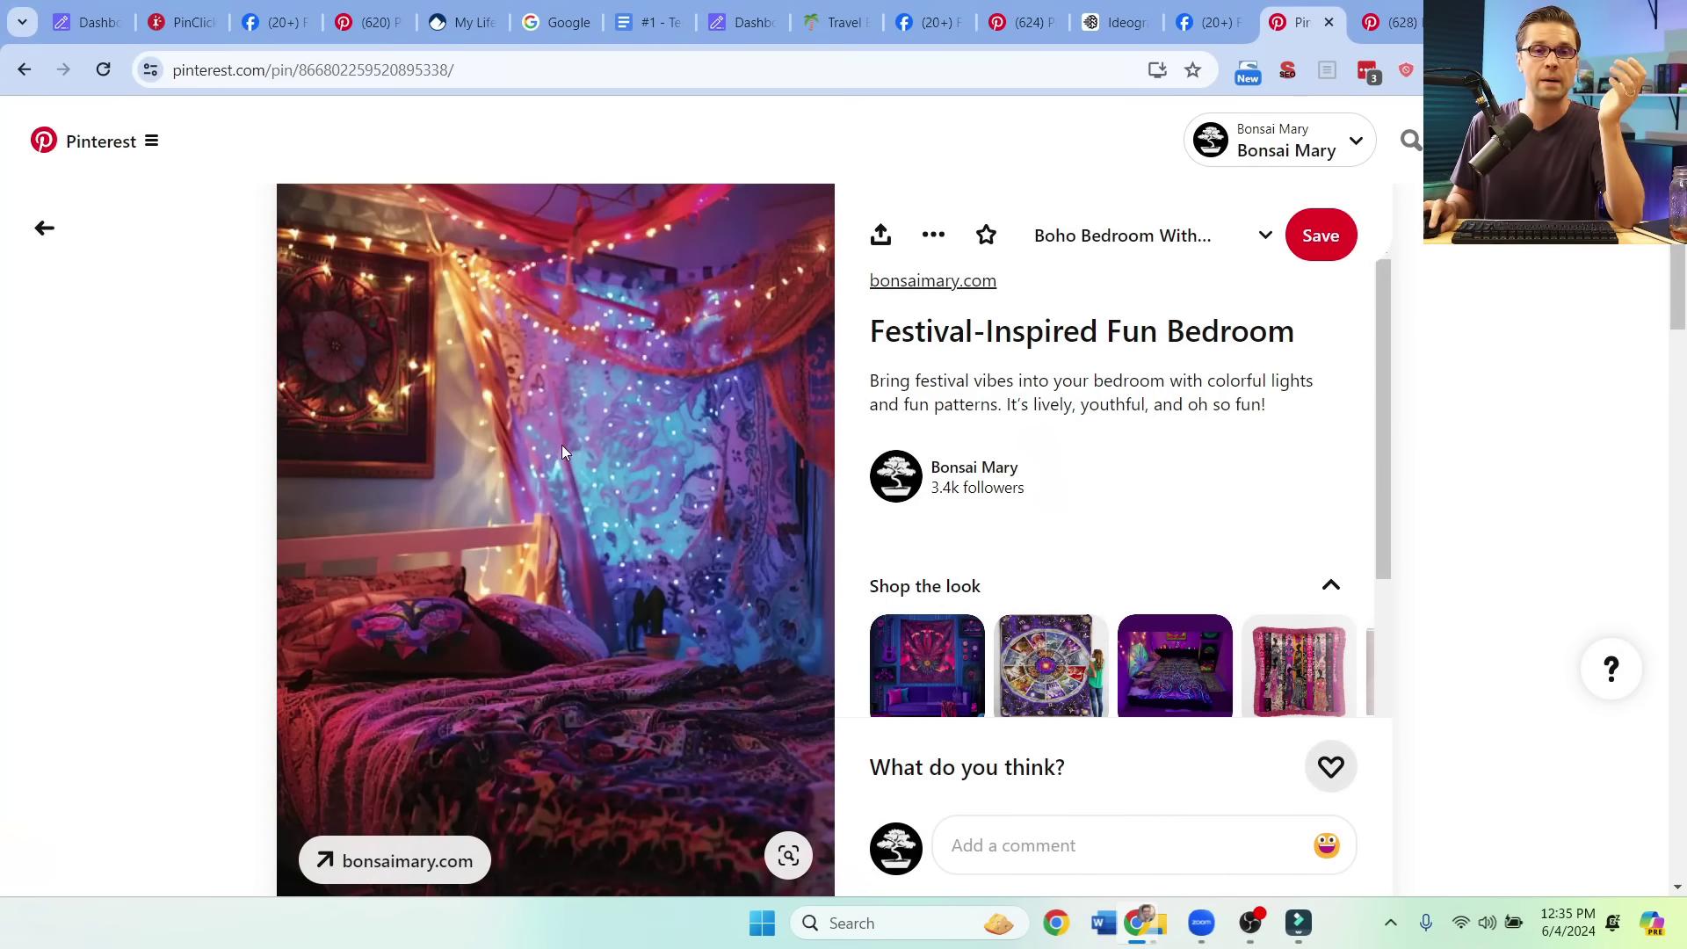
left_click(42, 227)
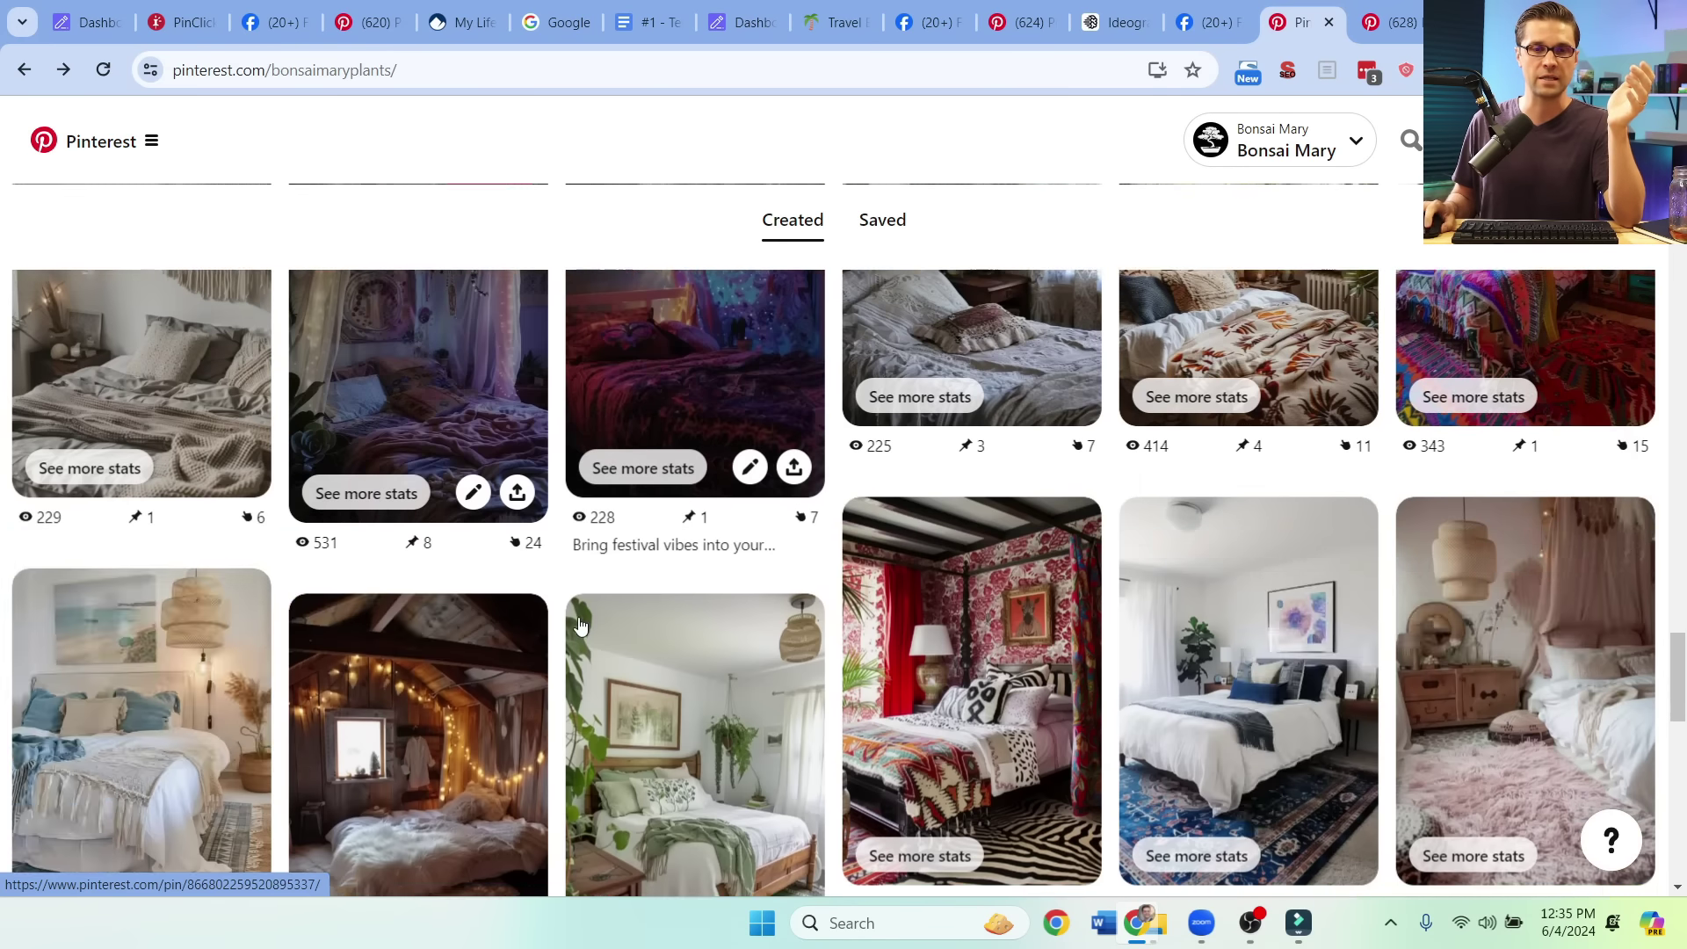
Step: View the green Persian-rug bedroom pin and open its linked article in a new tab
scroll(579, 626, "down", 15)
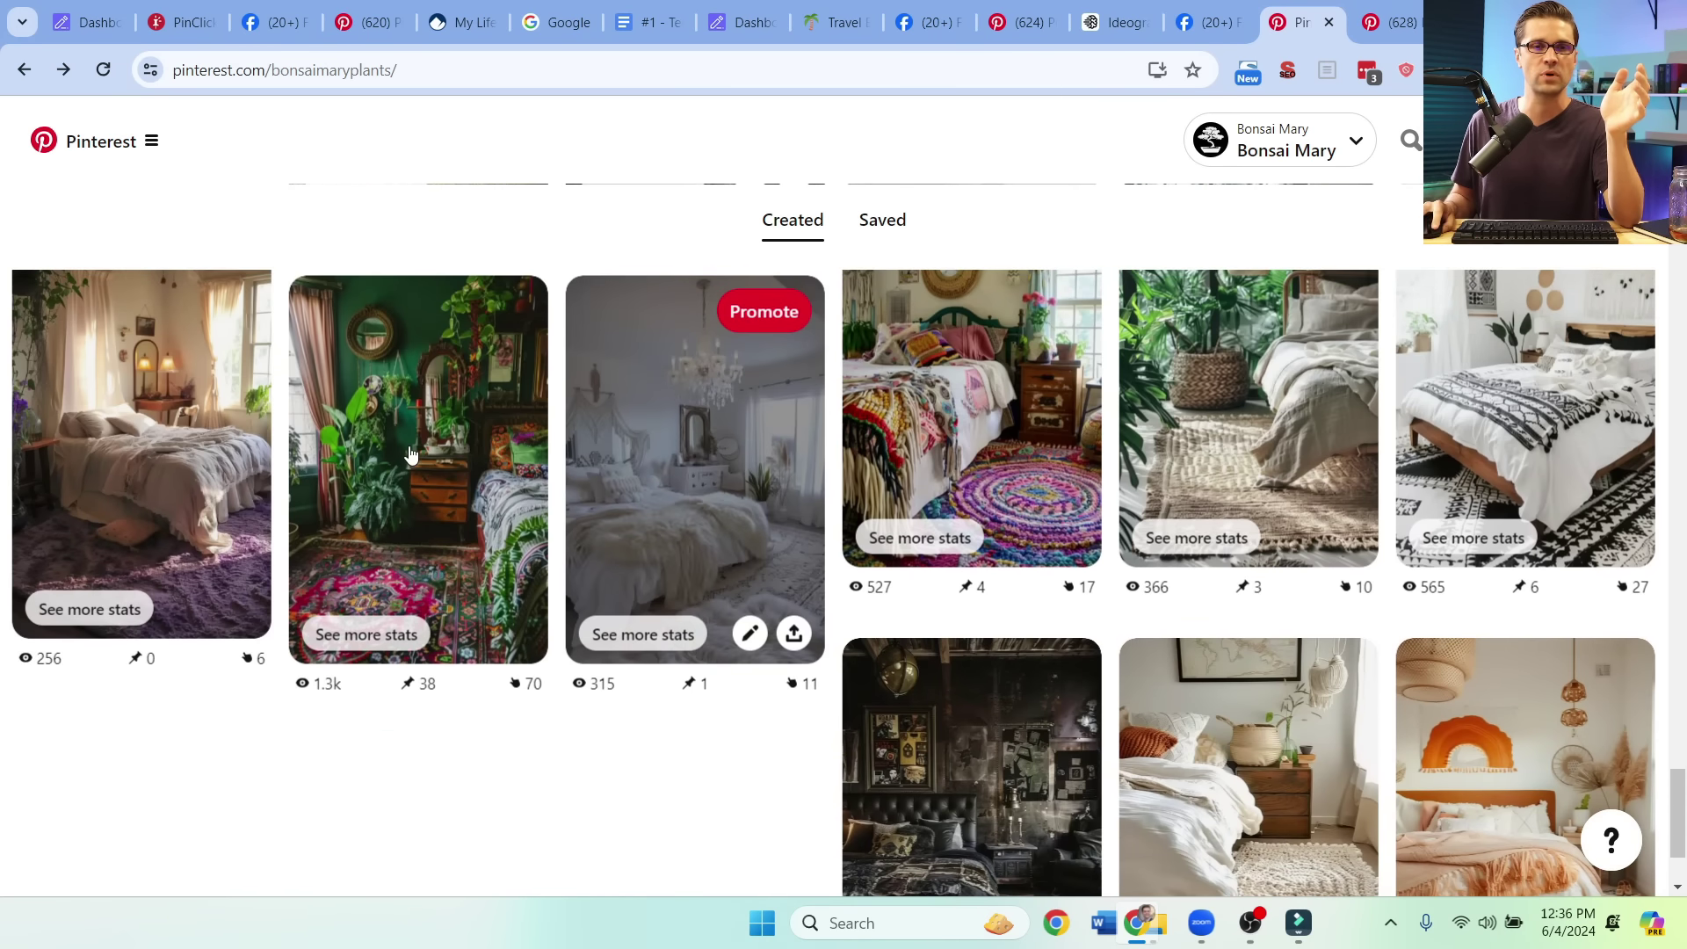
left_click(409, 455)
scroll(492, 589, "down", 2)
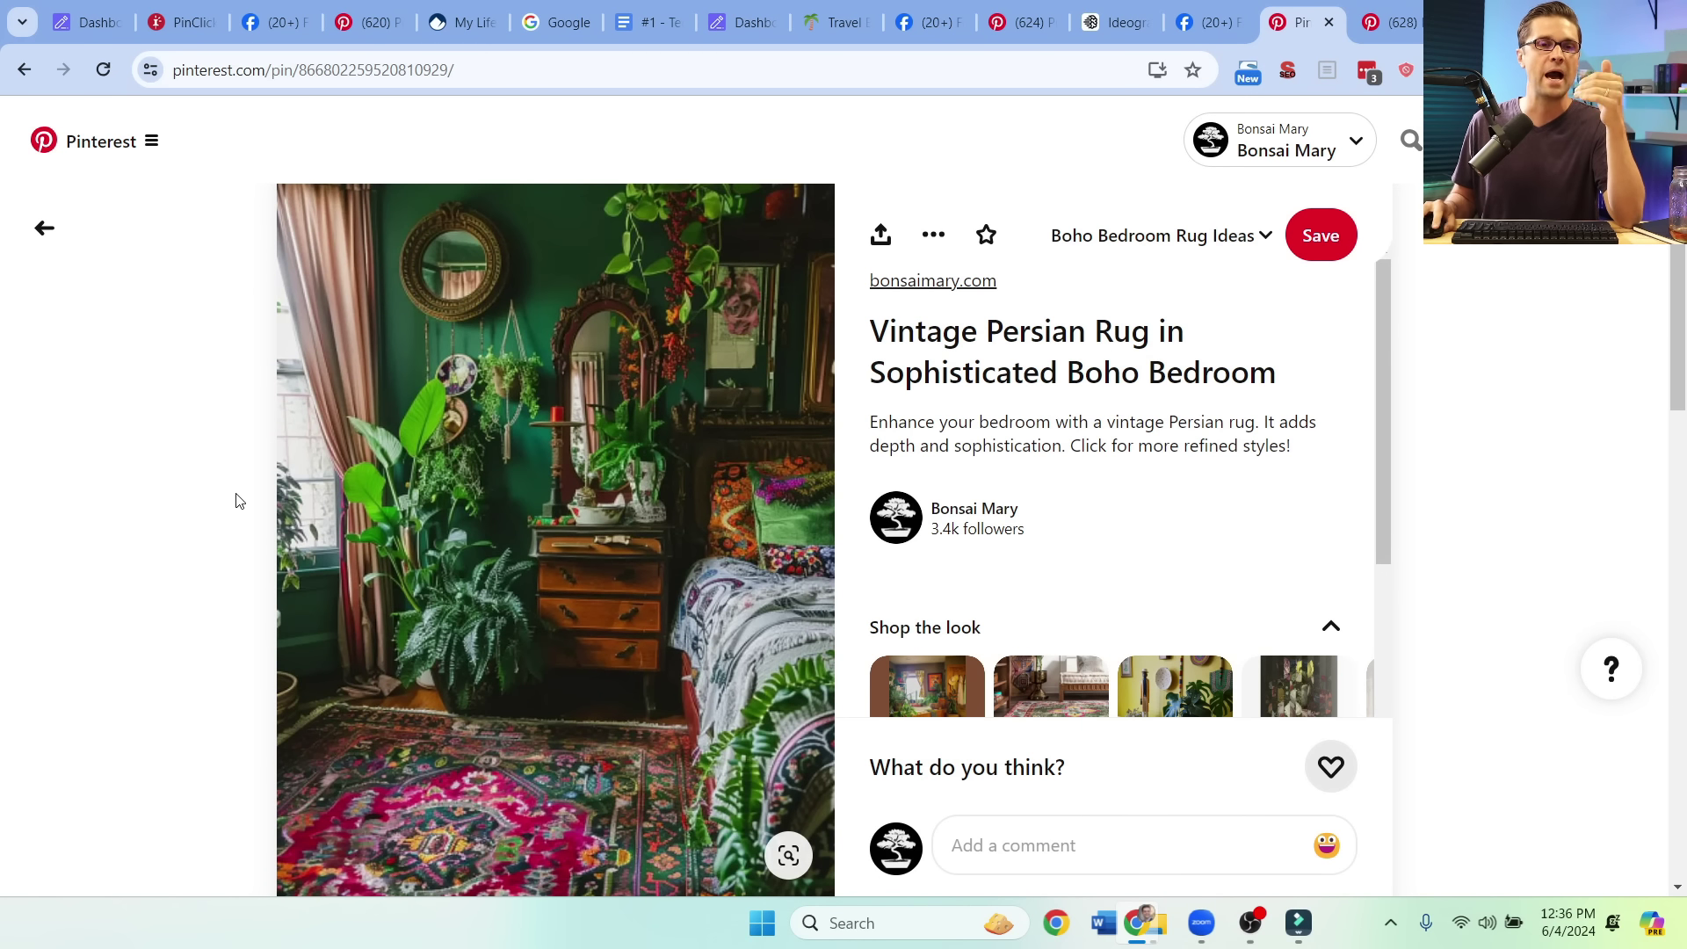
scroll(214, 536, "down", 3)
scroll(226, 545, "up", 3)
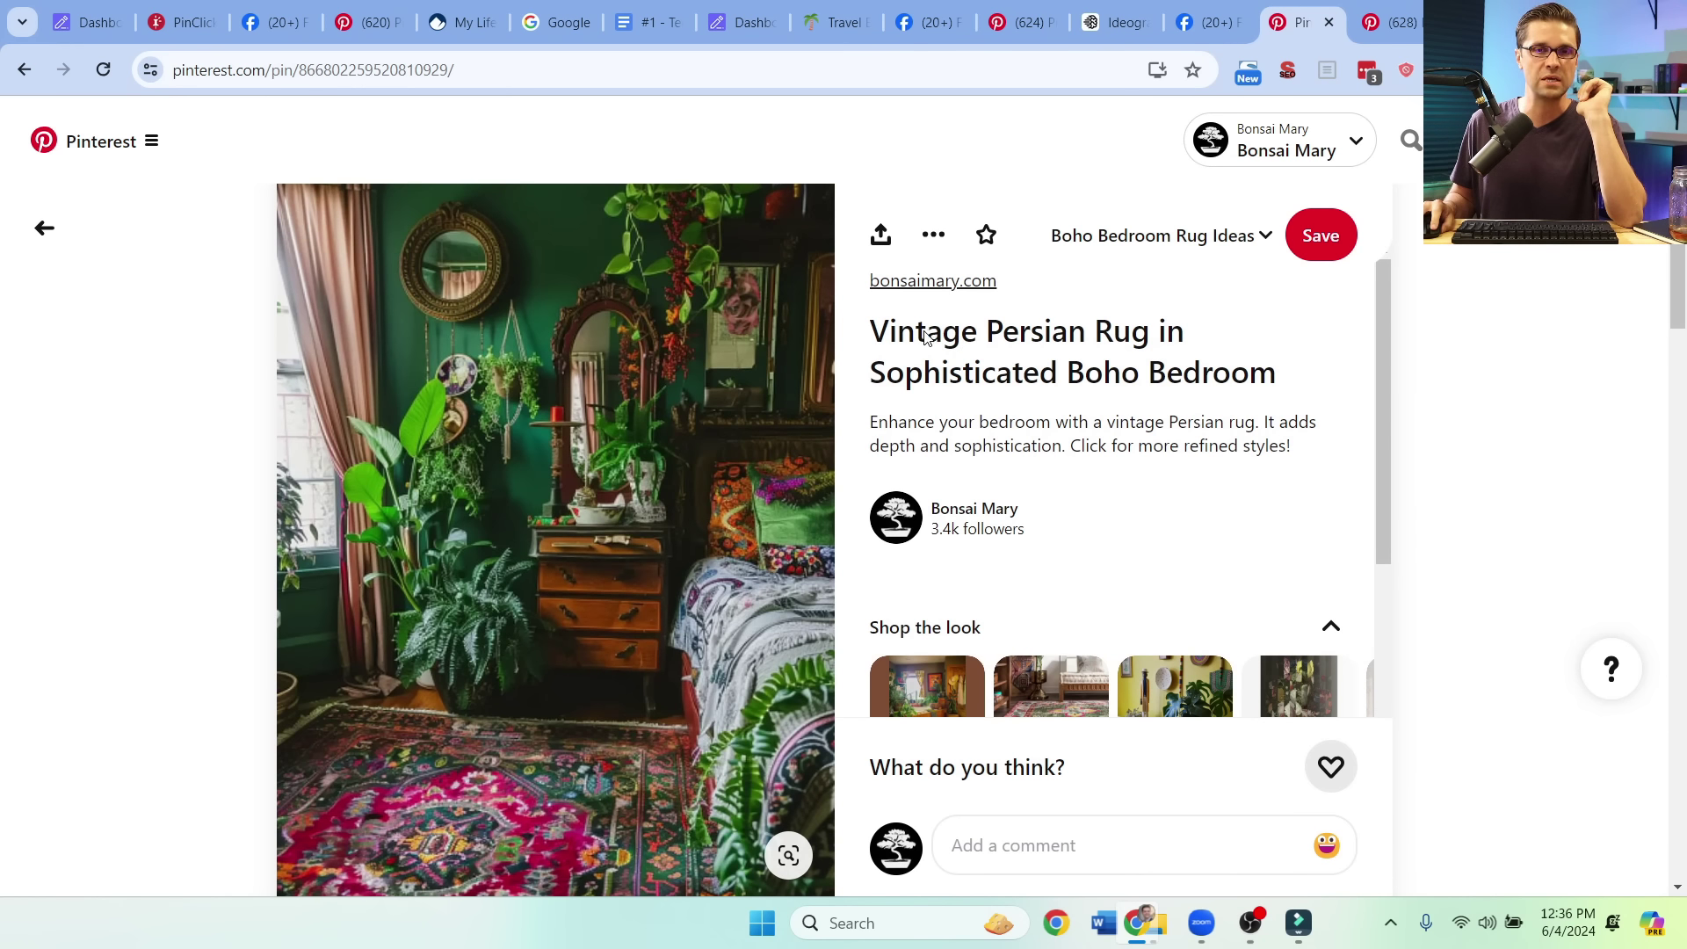
left_click(925, 338)
left_click(1217, 10)
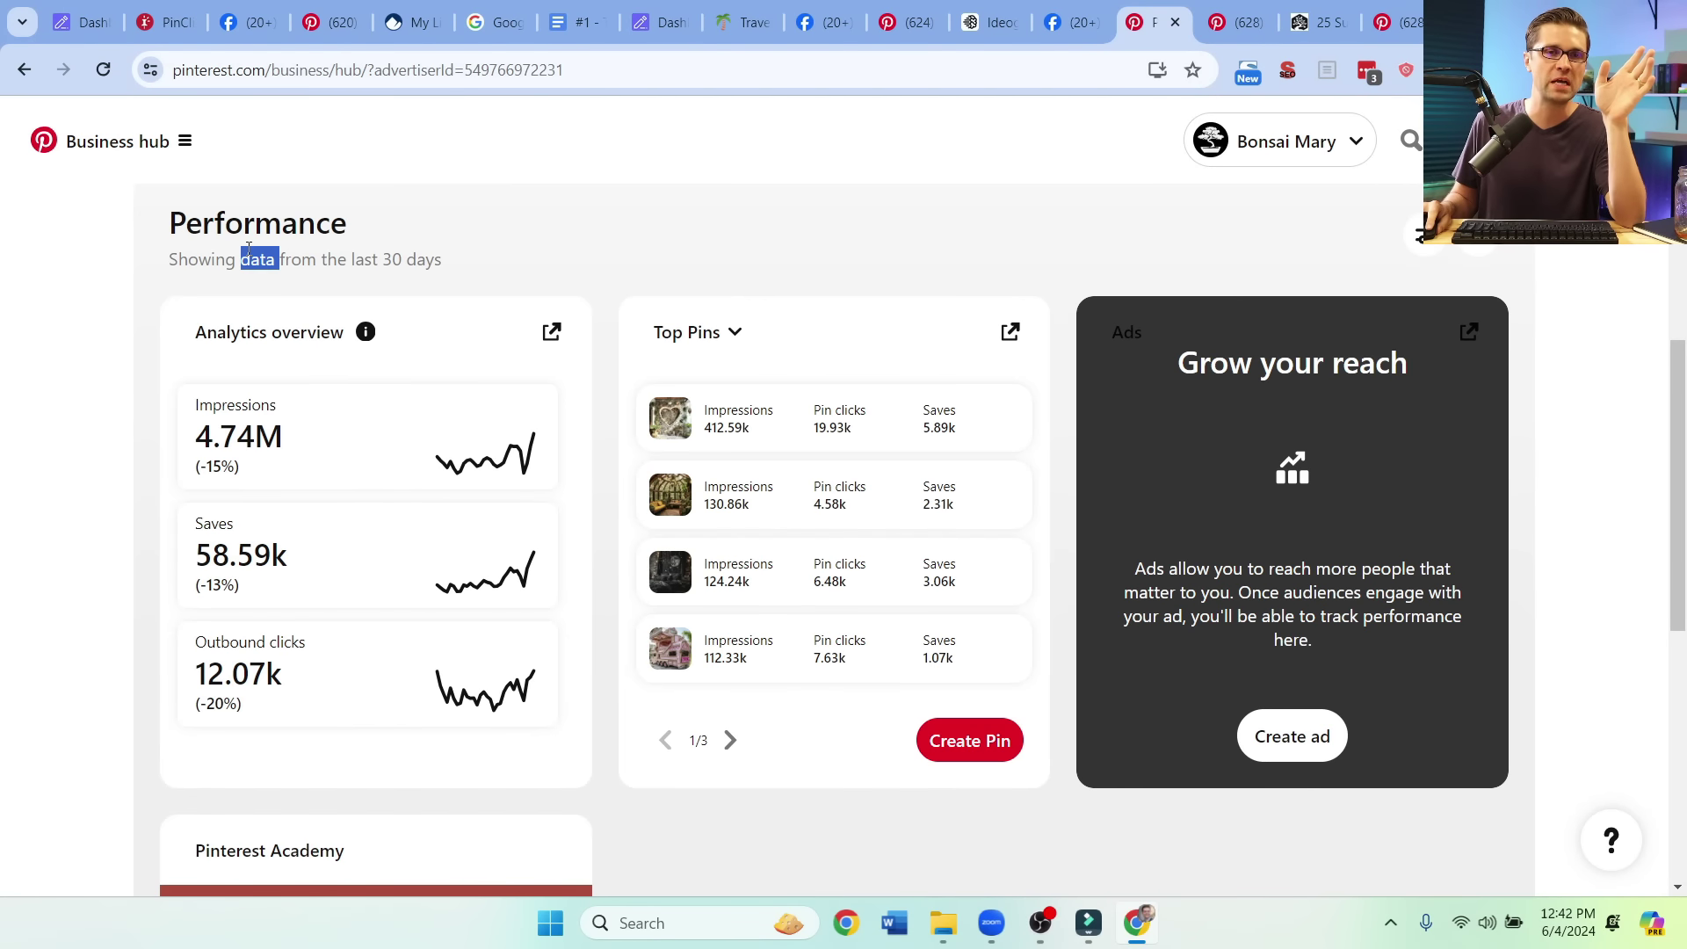
Step: Open the account's 90-day analytics overview and scroll down to the Top Pins list
scroll(77, 421, "down", 1)
scroll(88, 439, "up", 1)
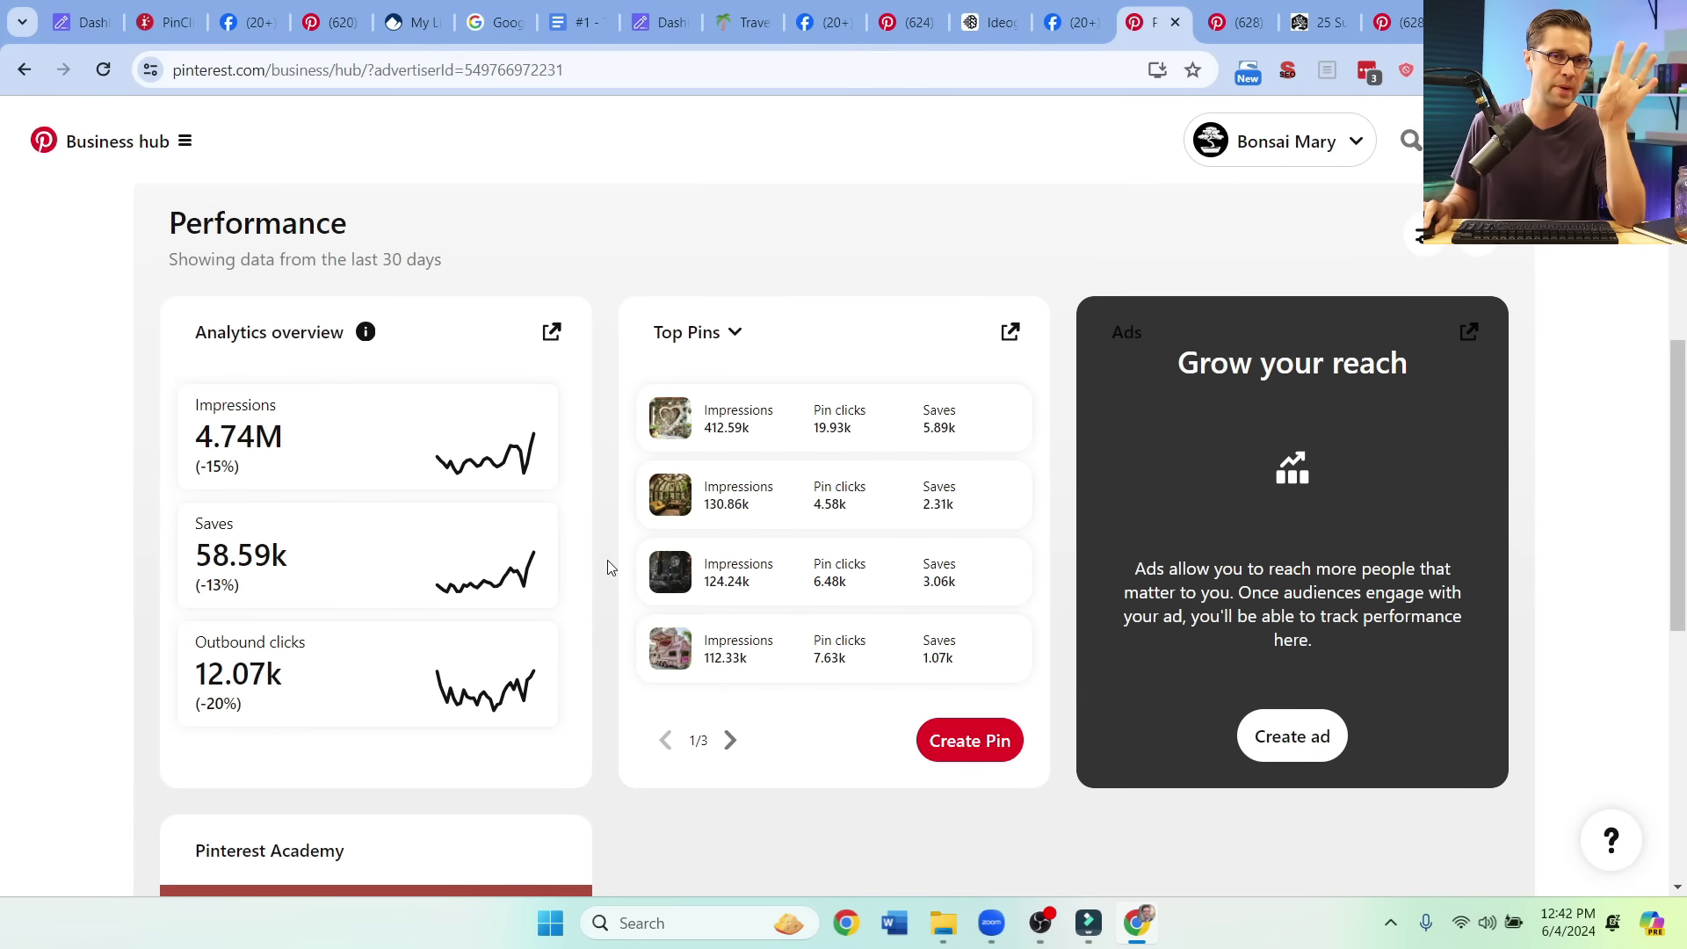
scroll(606, 553, "down", 1)
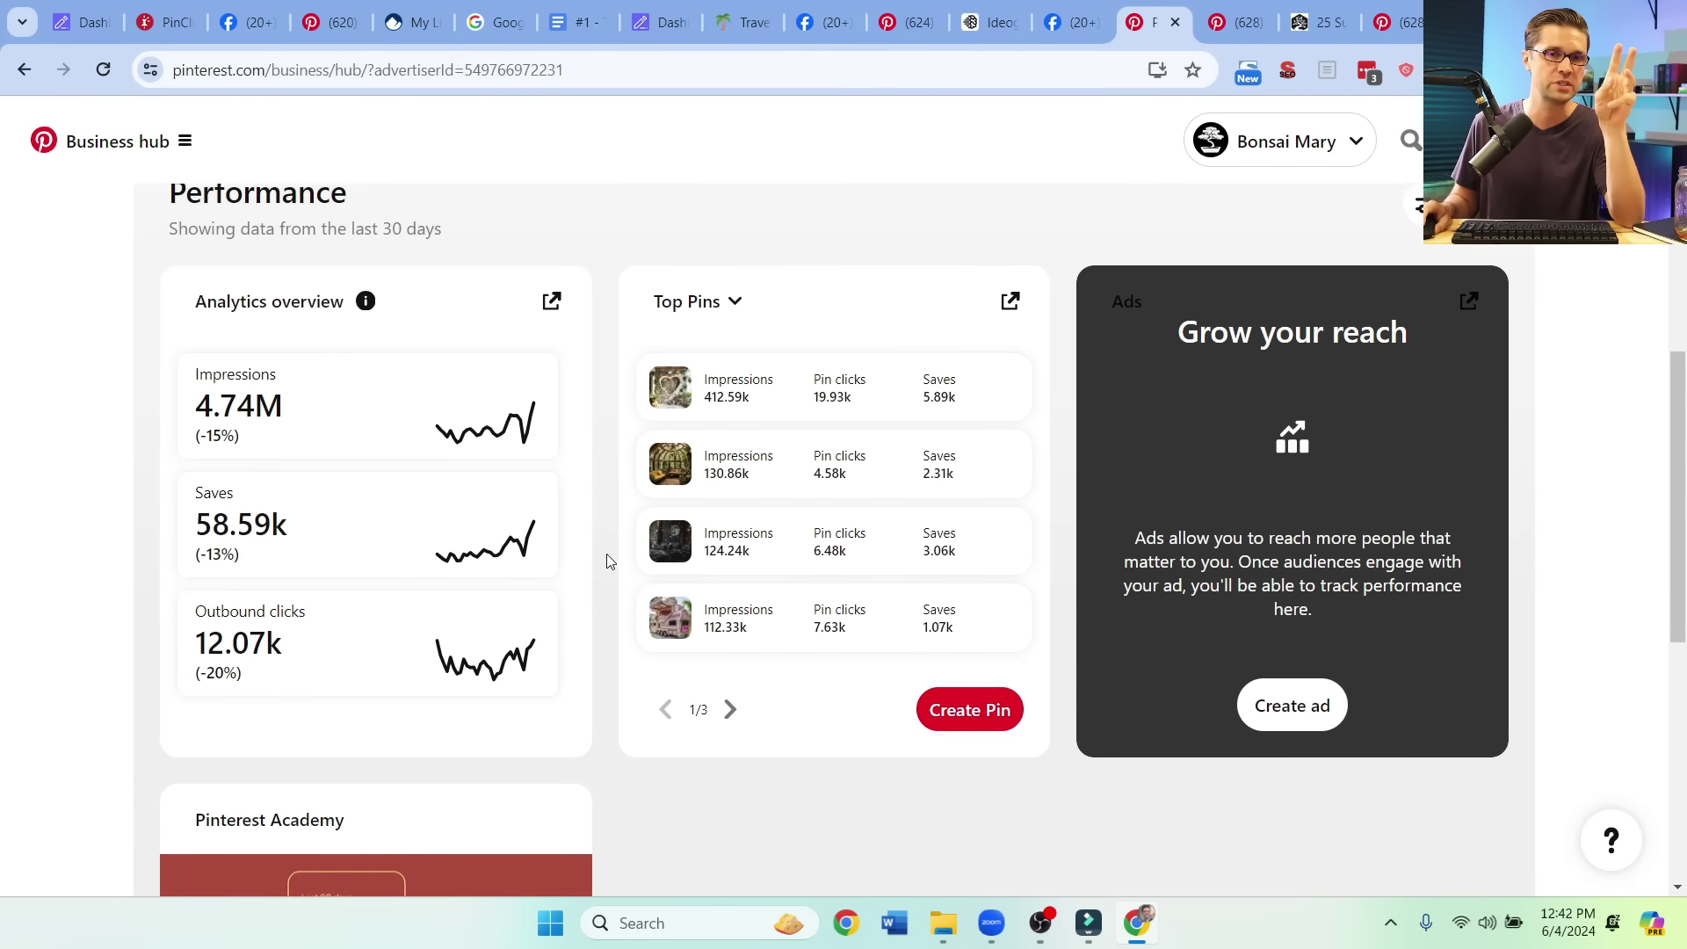
scroll(606, 553, "up", 1)
left_click(1216, 22)
scroll(779, 647, "up", 3)
scroll(779, 621, "down", 3)
scroll(779, 629, "up", 1)
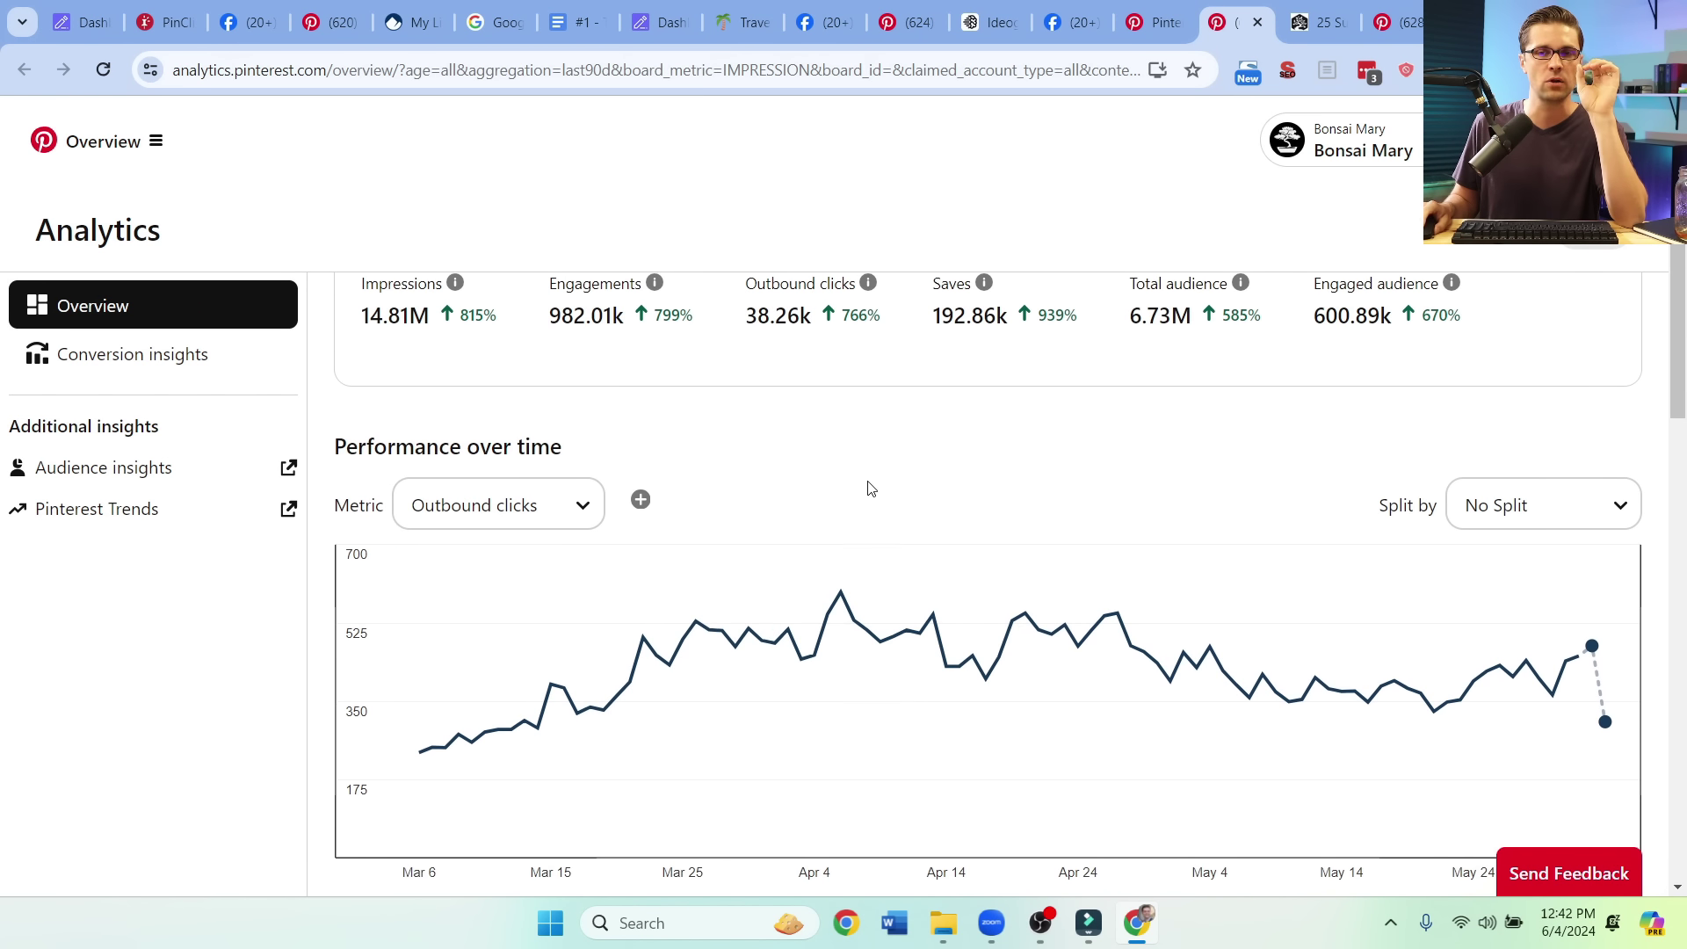
scroll(615, 571, "down", 1)
scroll(538, 647, "up", 4)
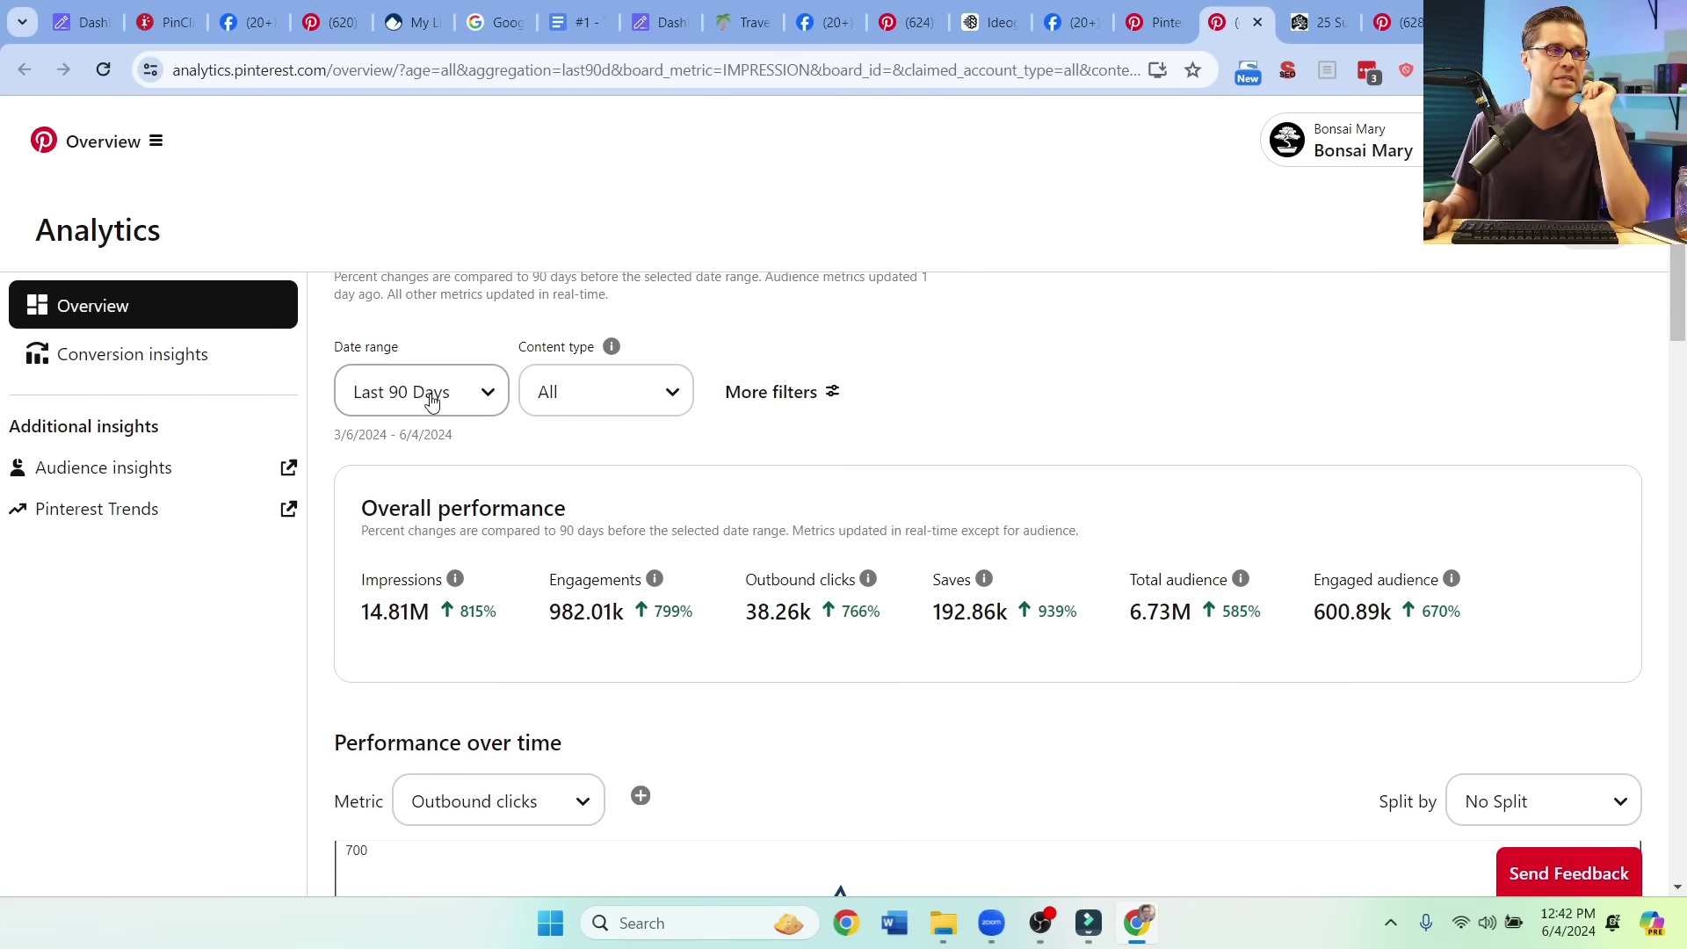
scroll(806, 569, "down", 3)
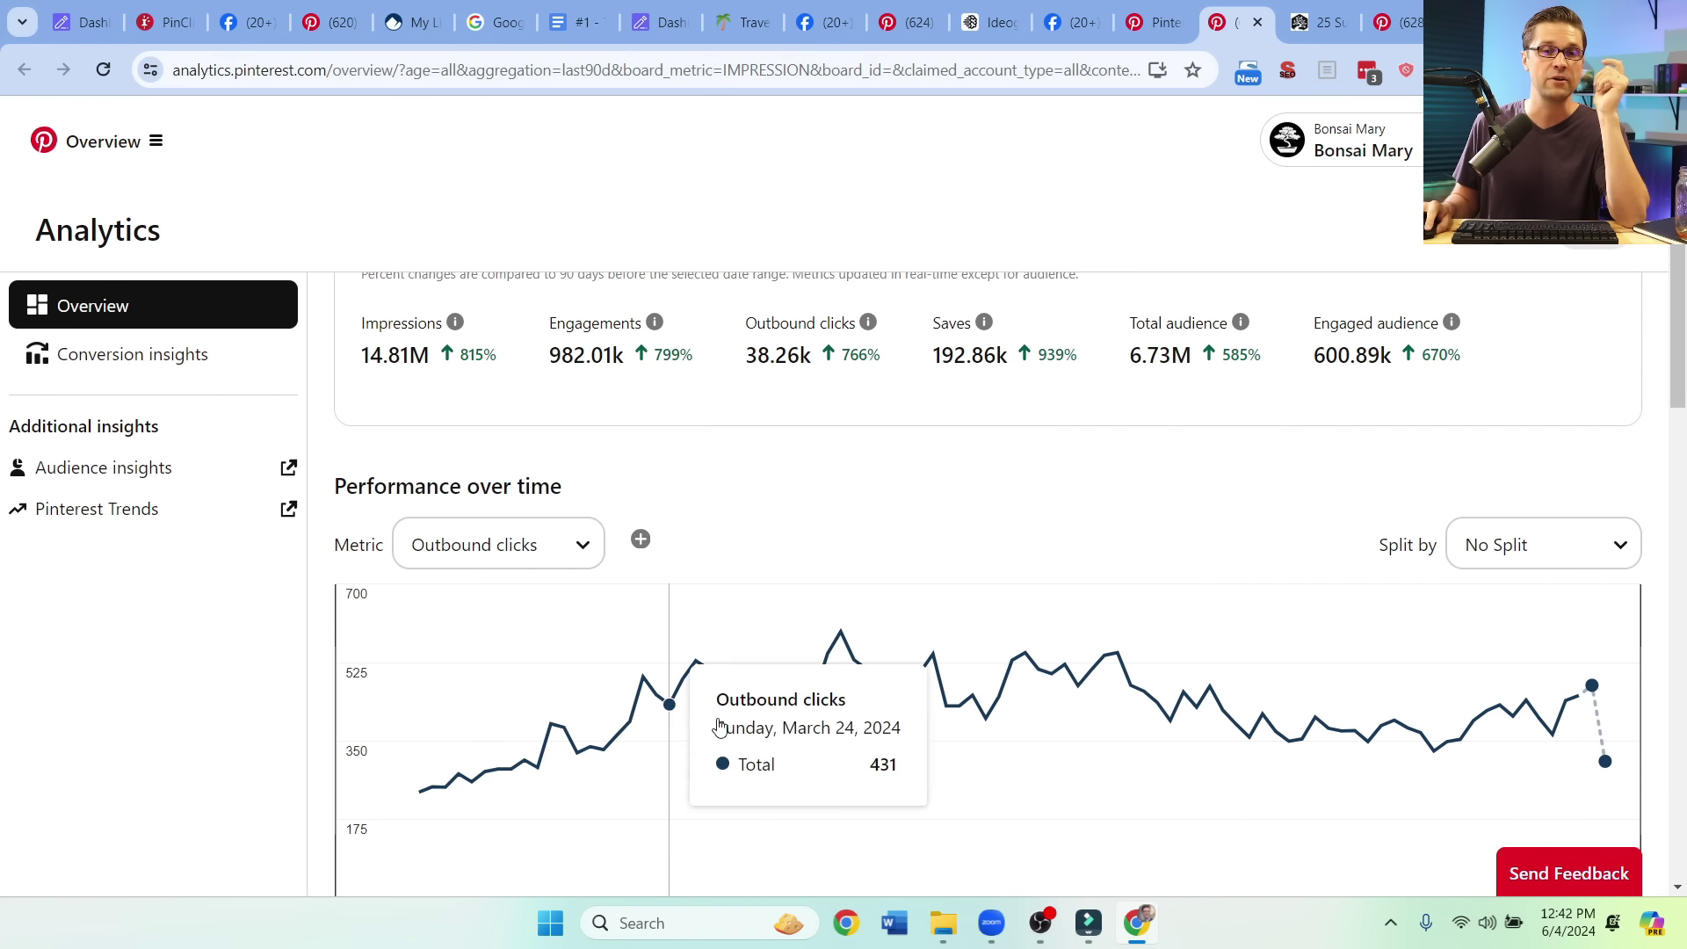
scroll(1391, 708, "down", 1)
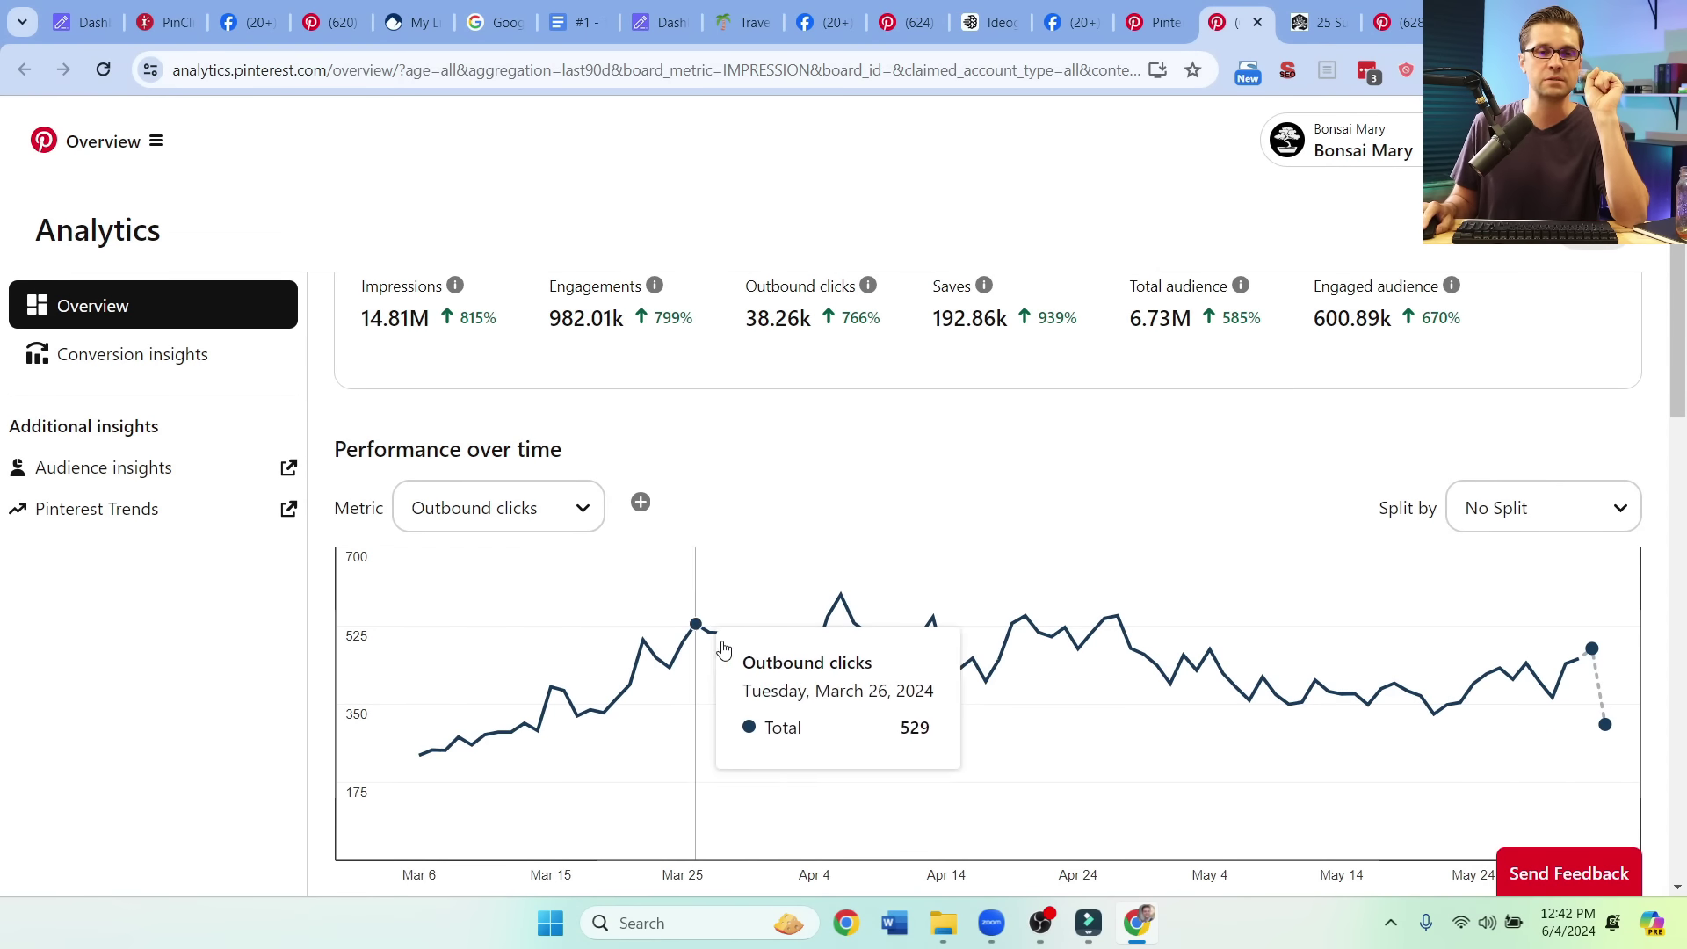
scroll(733, 648, "down", 8)
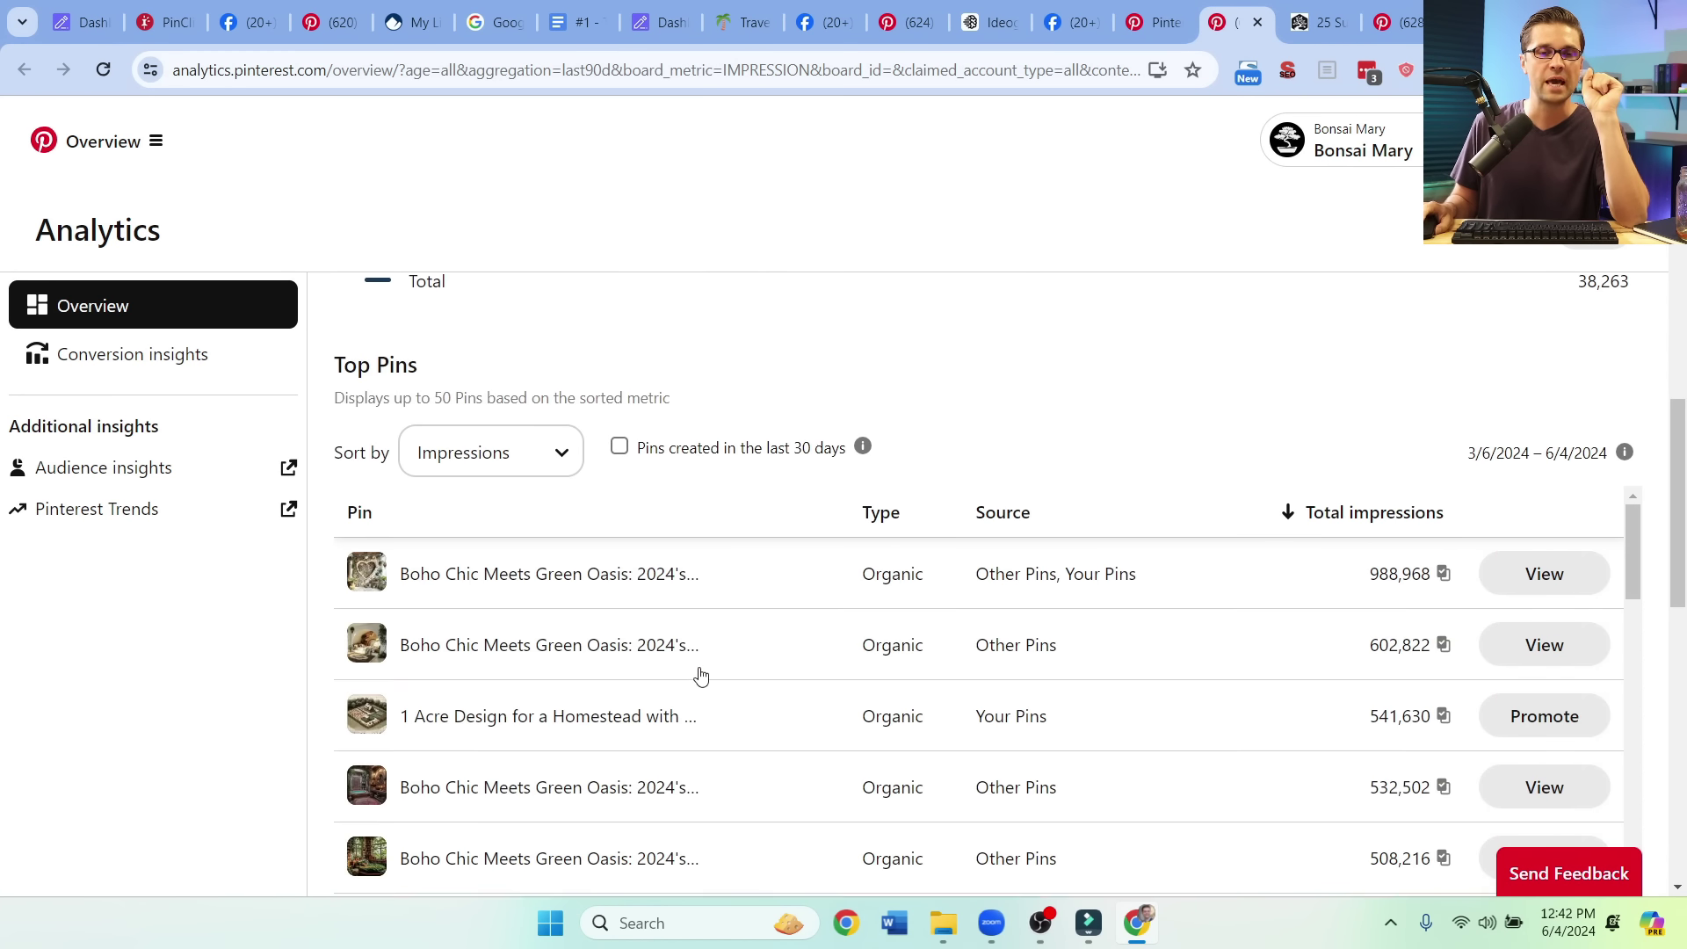
scroll(715, 696, "down", 2)
scroll(746, 715, "up", 3)
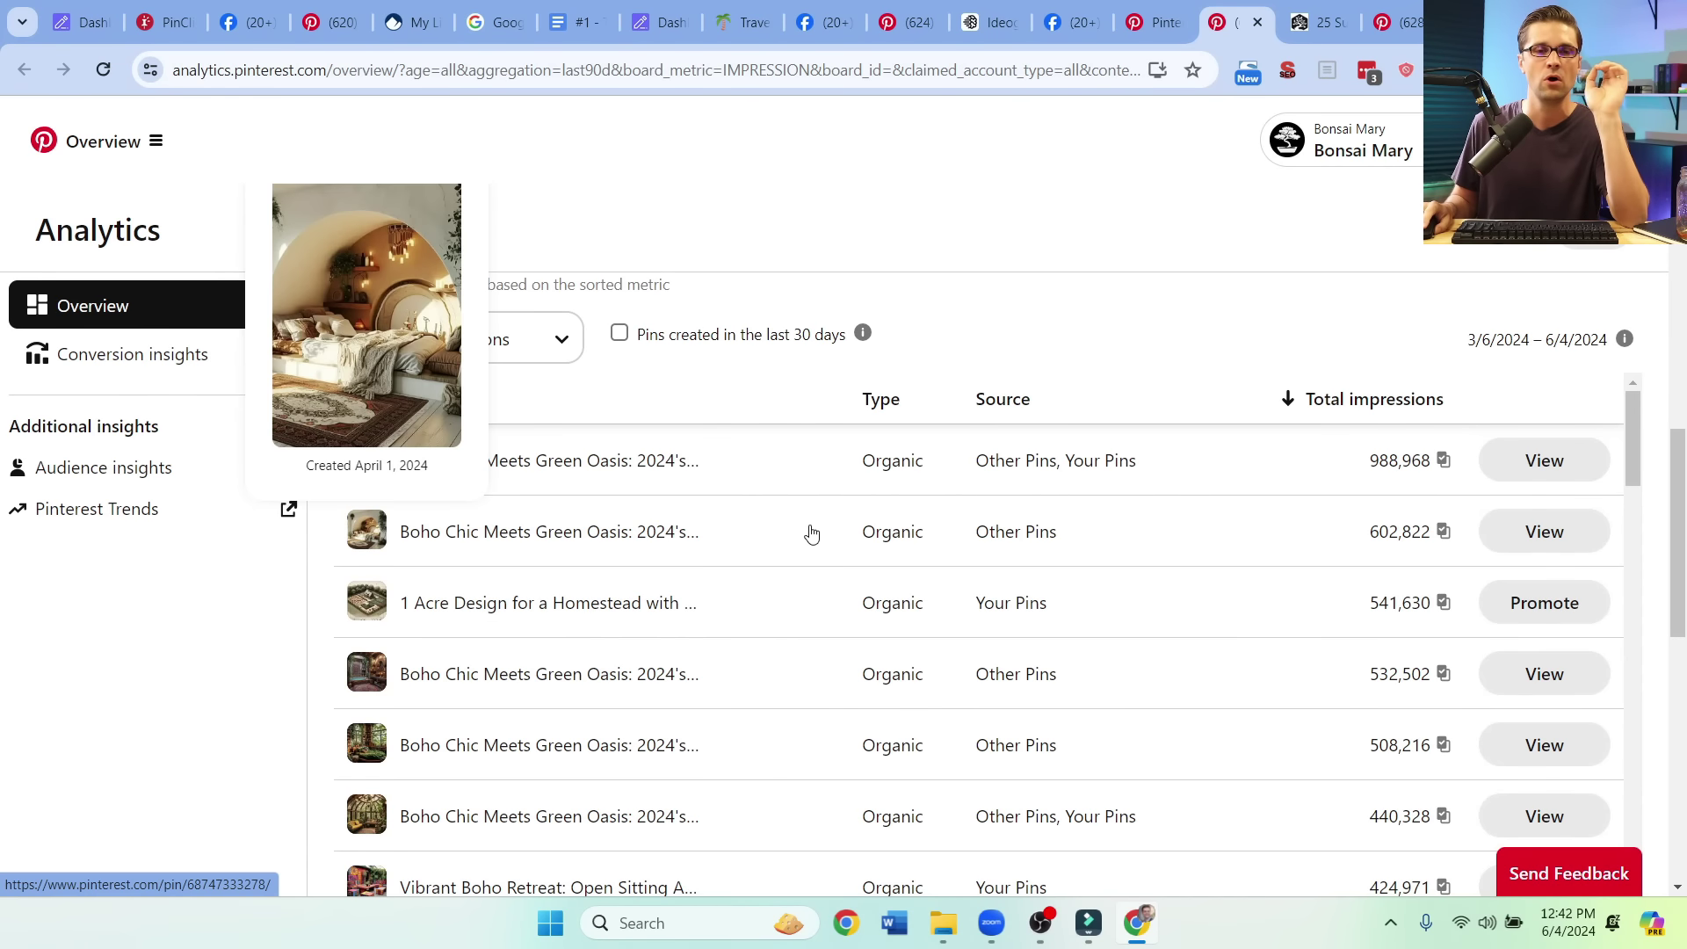
Step: Open the top-impression Boho Chic Meets Green Oasis heart pin's page
mouse_move(630, 476)
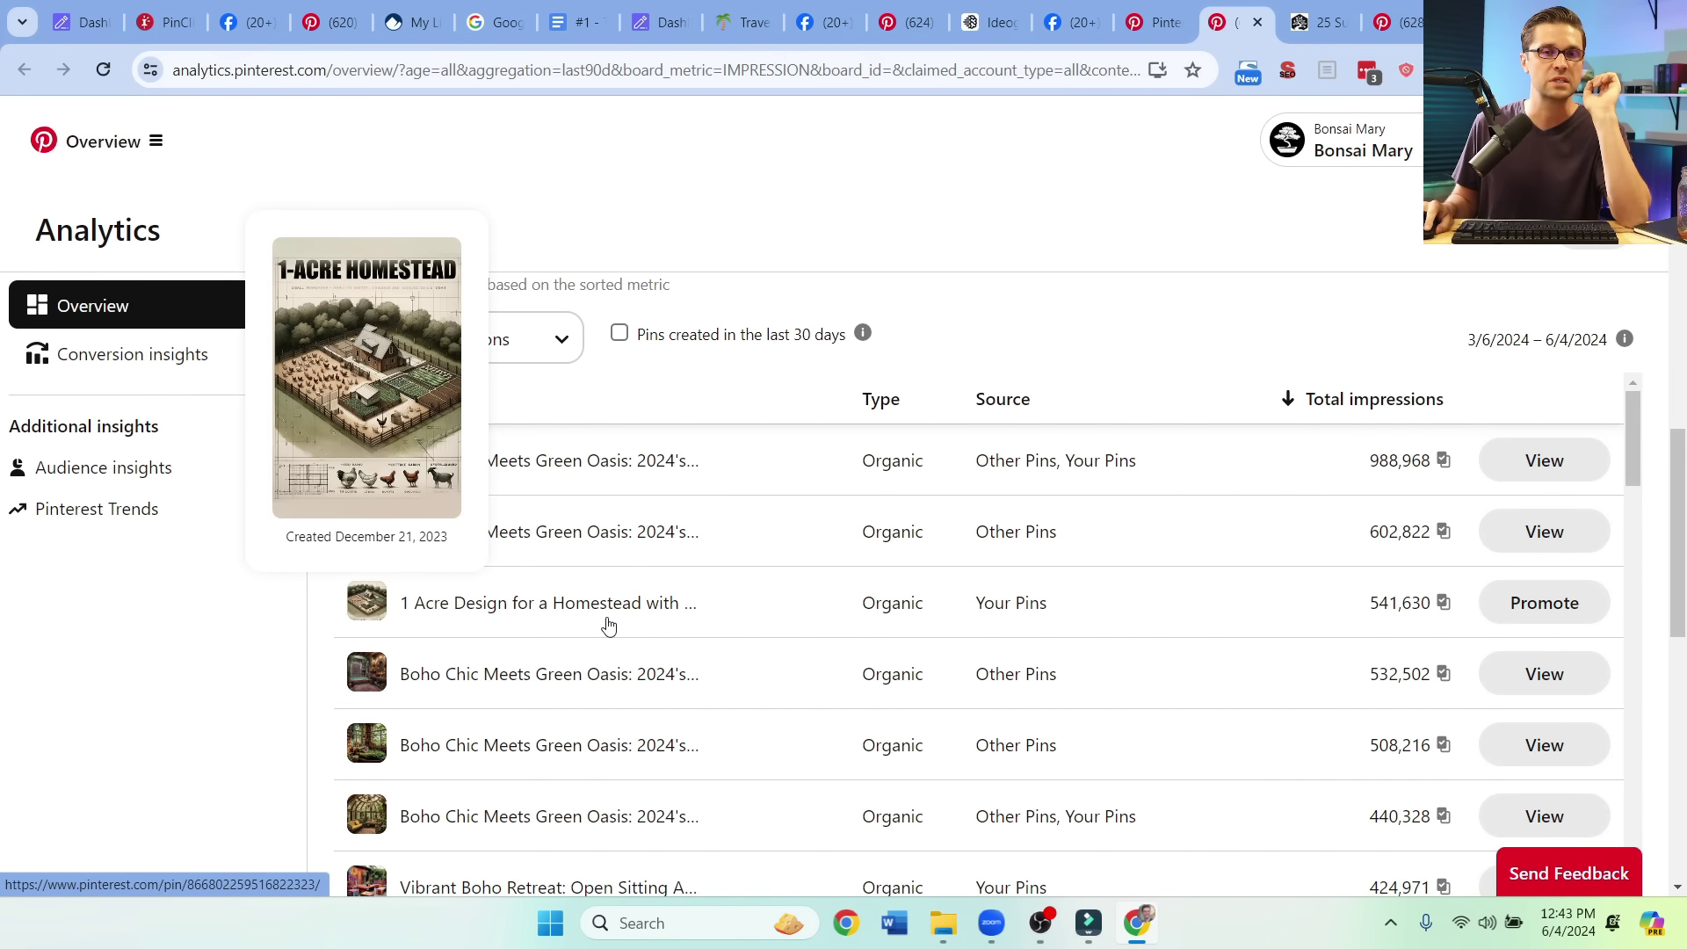
mouse_move(565, 694)
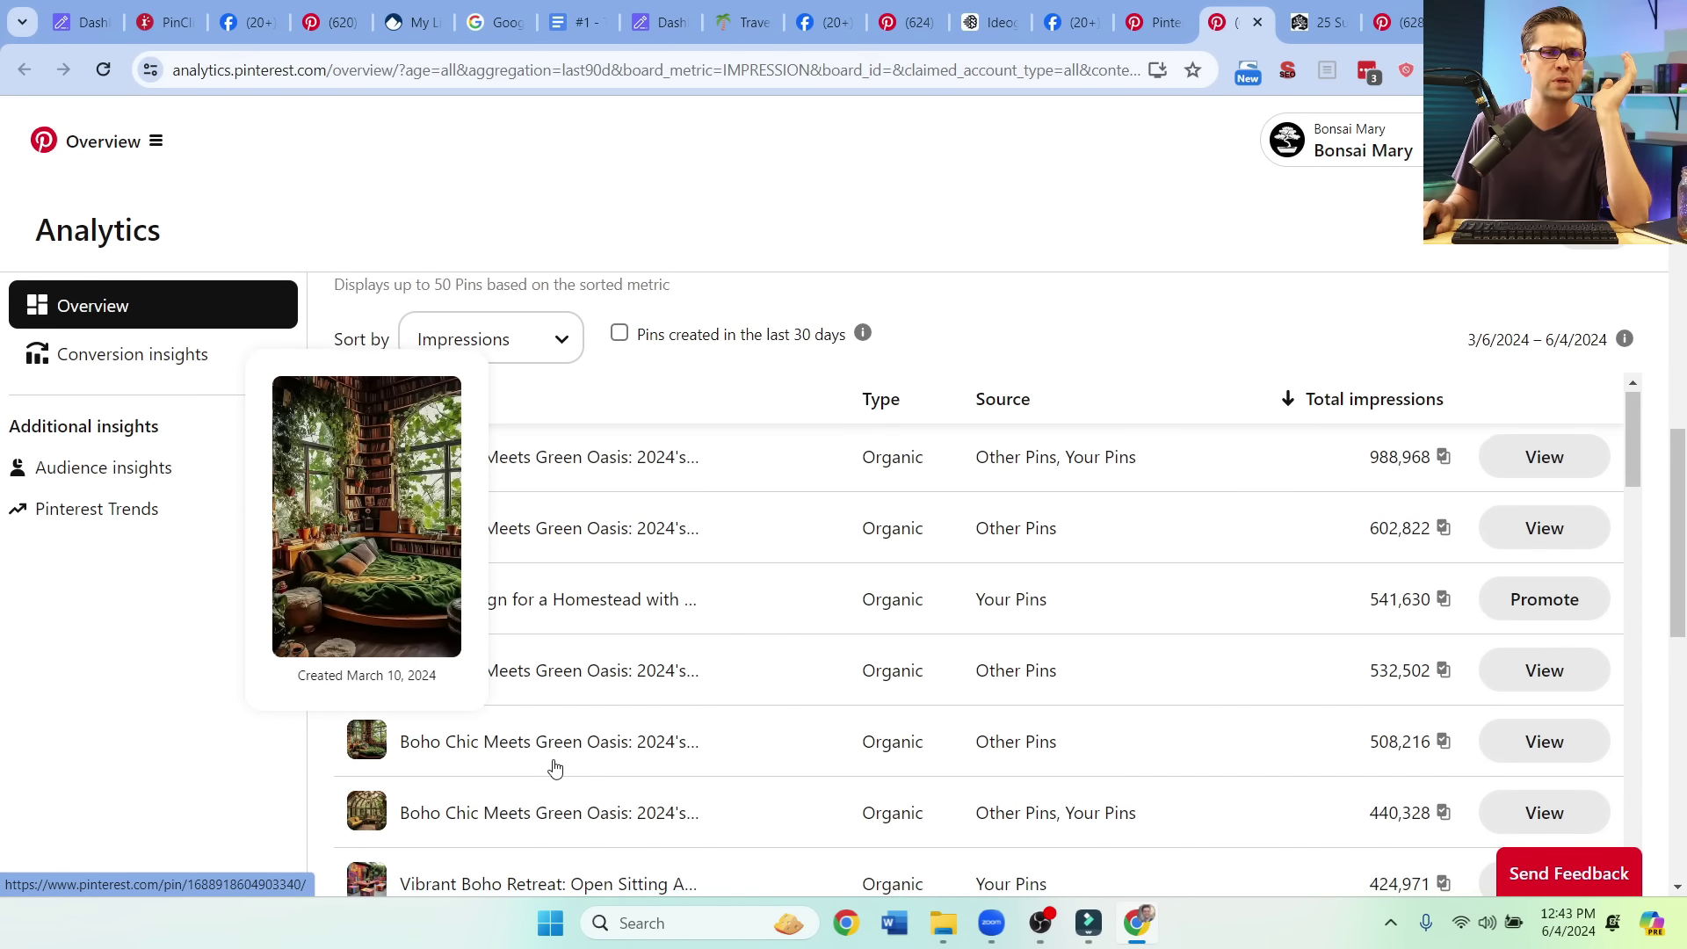
scroll(545, 756, "down", 2)
scroll(497, 793, "down", 1)
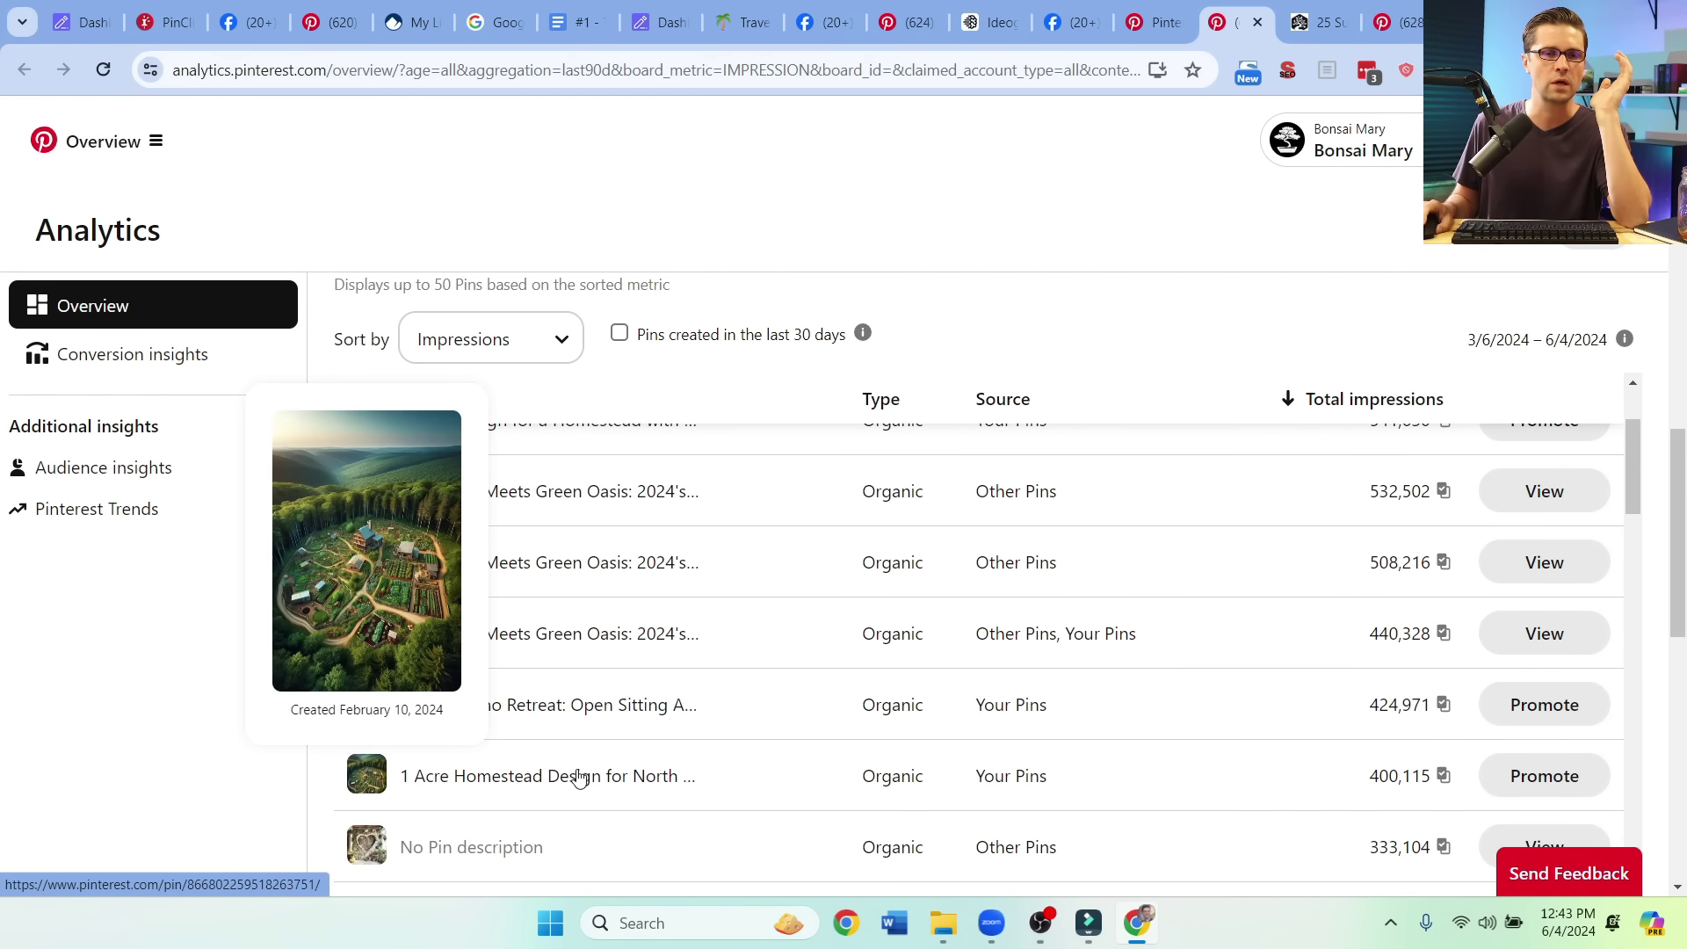
scroll(583, 772, "up", 3)
scroll(617, 463, "up", 1)
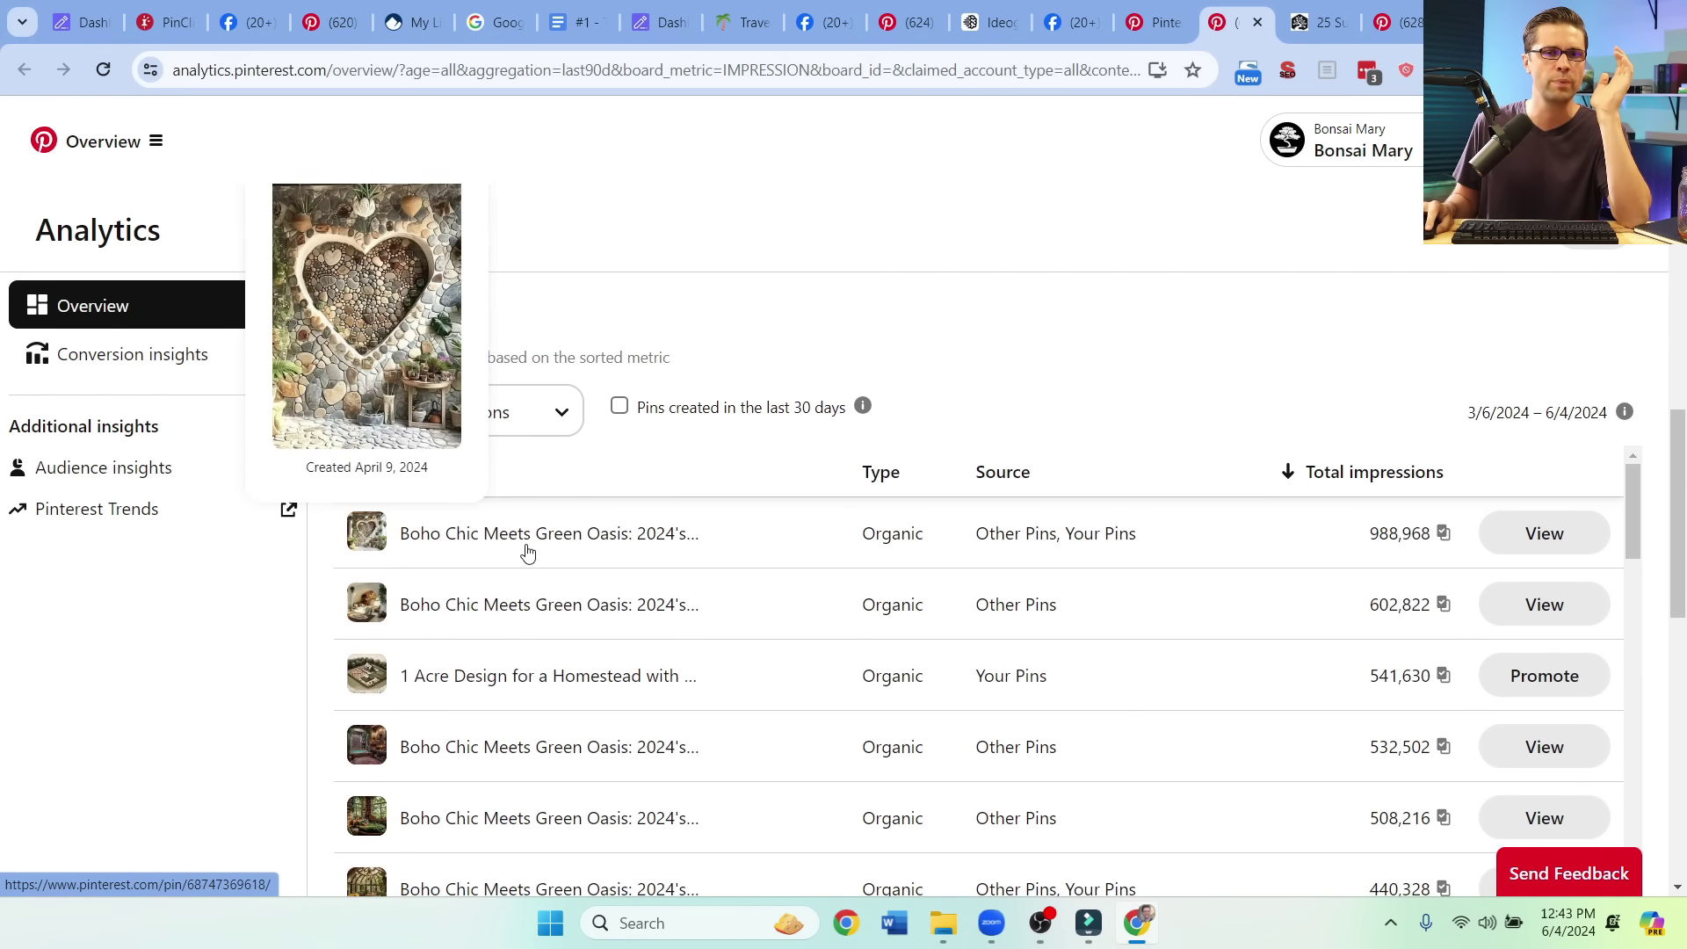
left_click(527, 552)
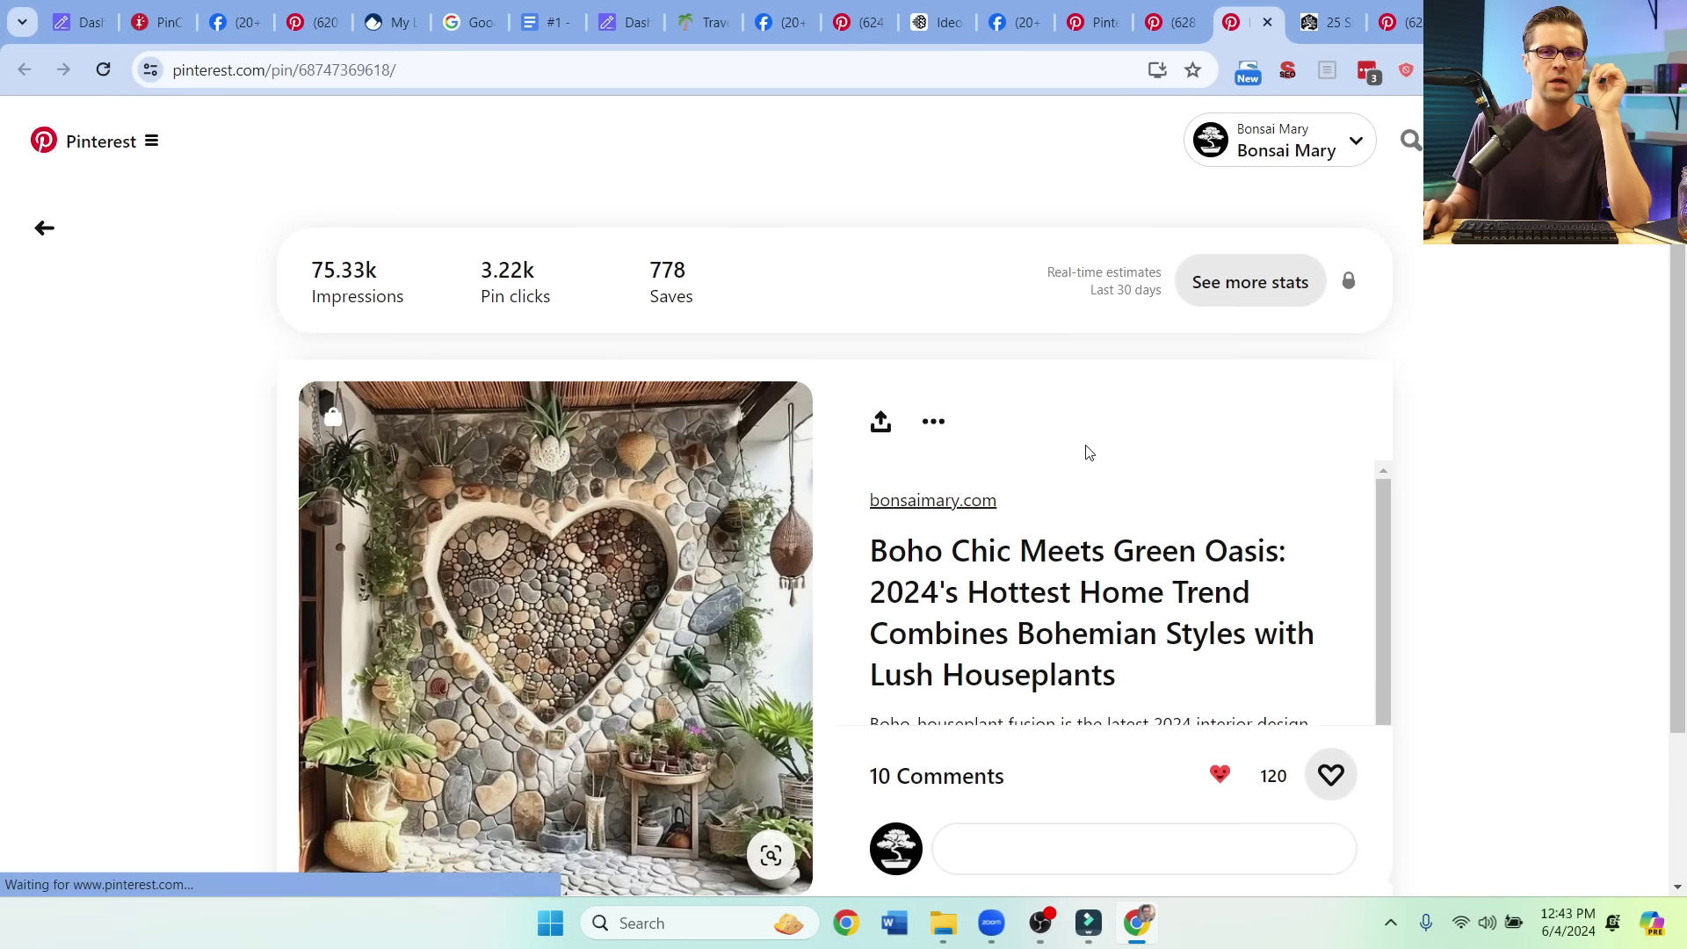
scroll(900, 587, "down", 1)
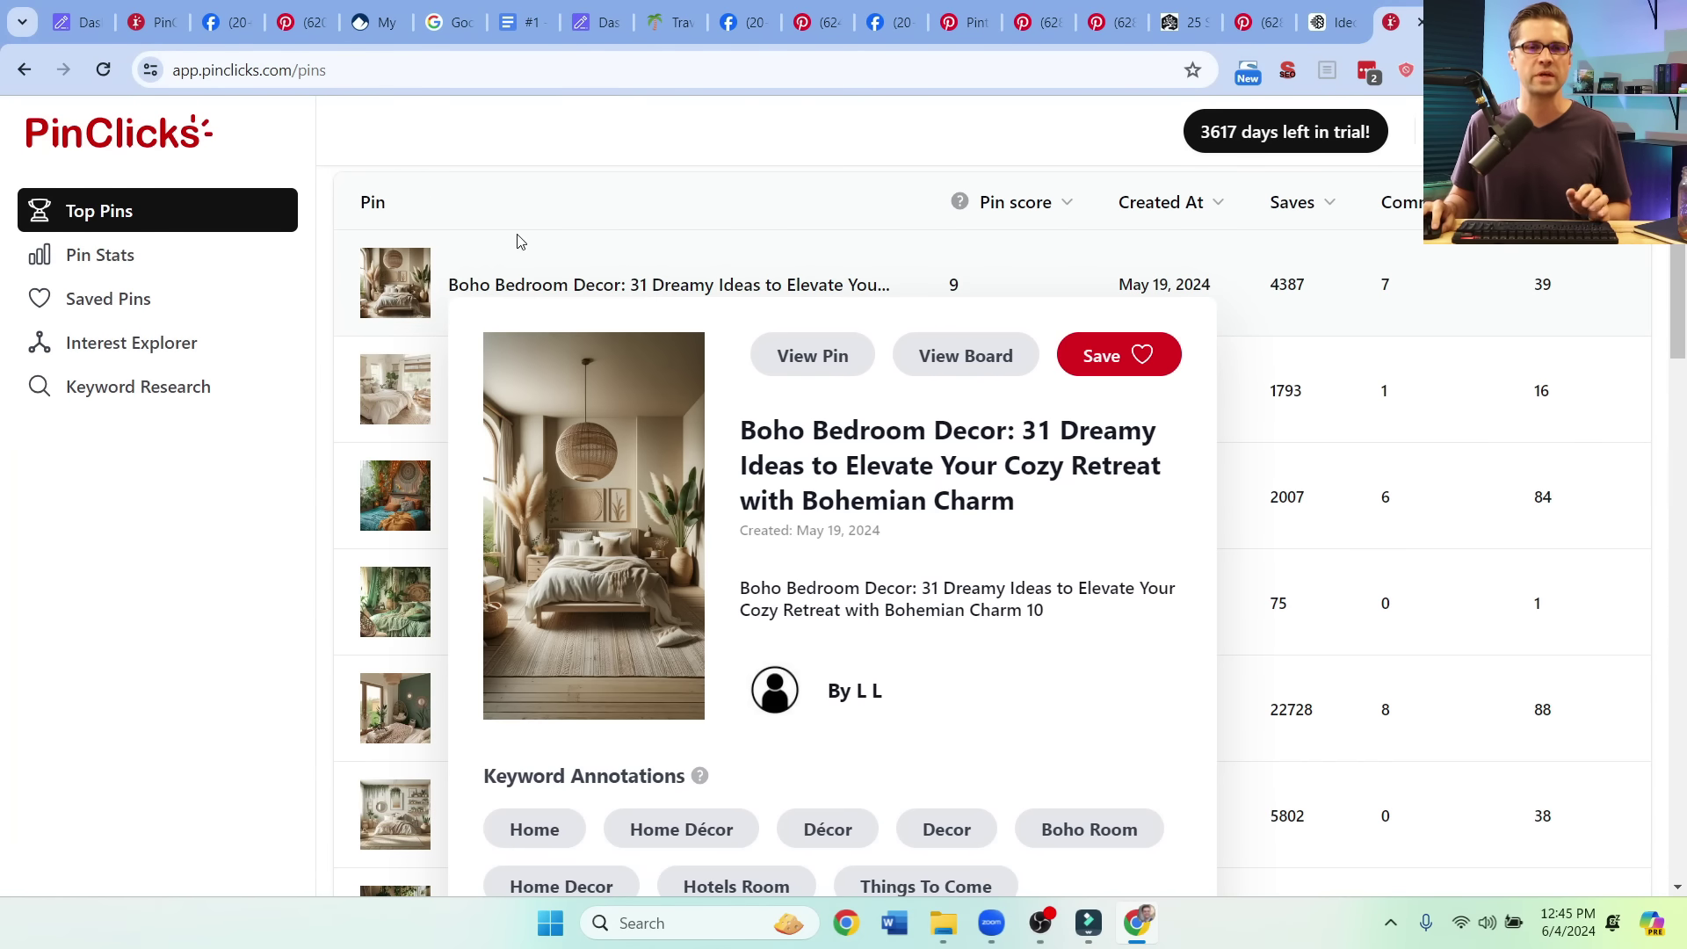
Step: Sort the boho bedroom Top Pins by saves
mouse_move(531, 302)
scroll(786, 474, "down", 1)
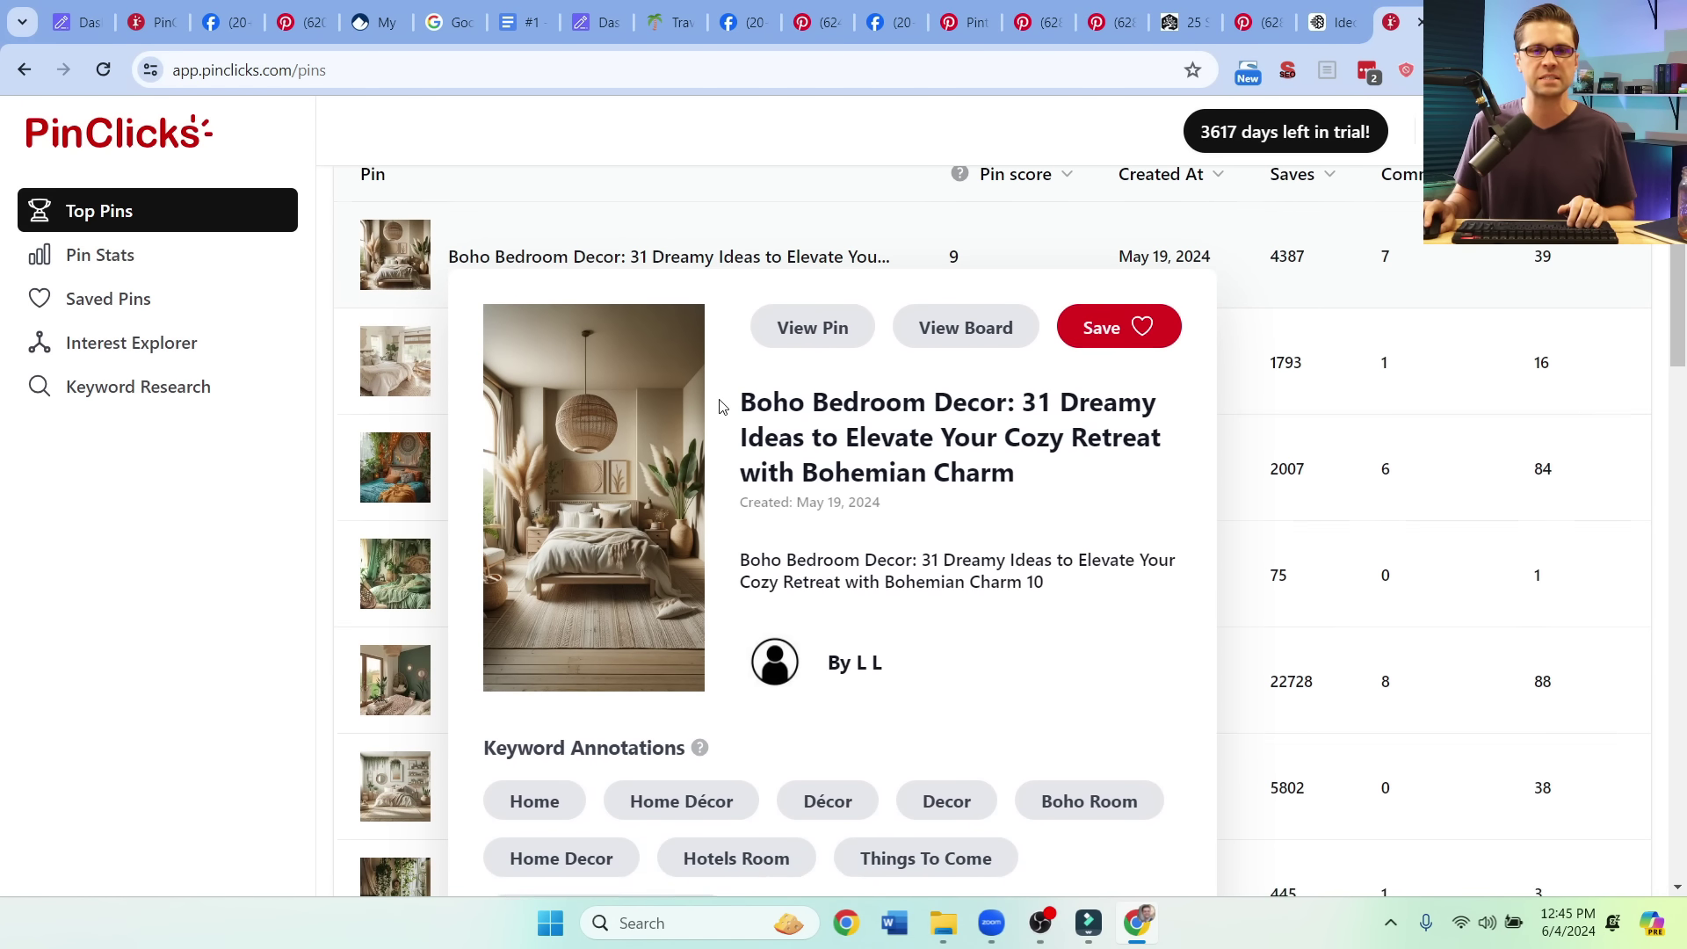
scroll(790, 527, "up", 1)
scroll(799, 538, "down", 1)
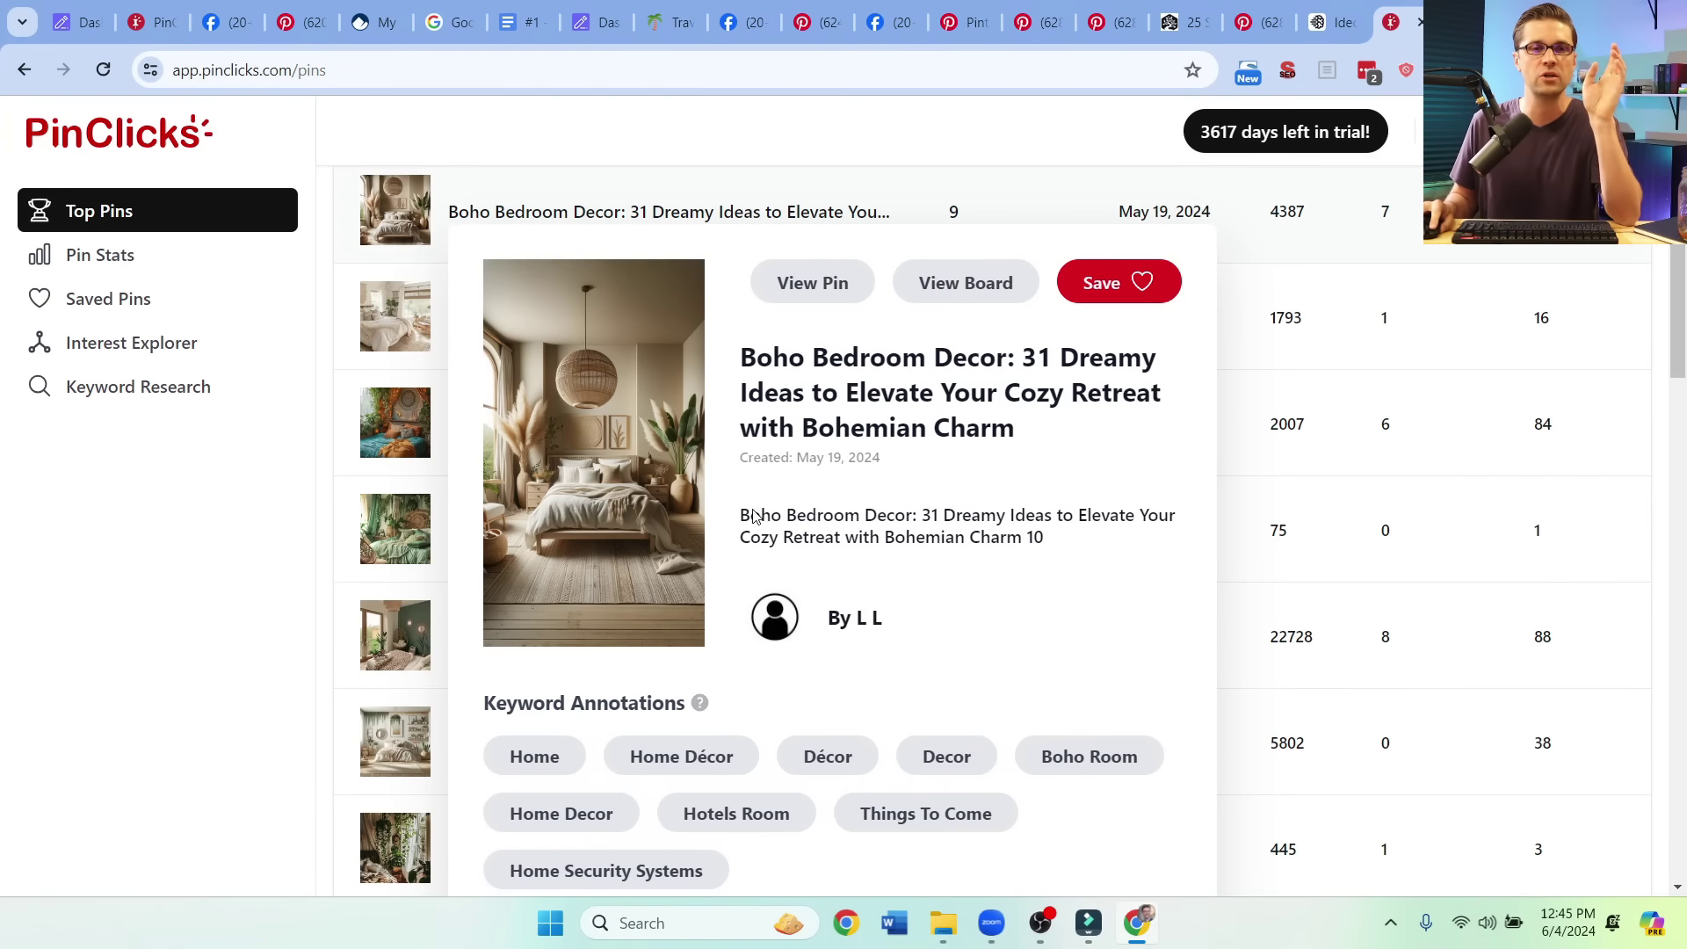
scroll(773, 527, "down", 3)
scroll(795, 540, "up", 3)
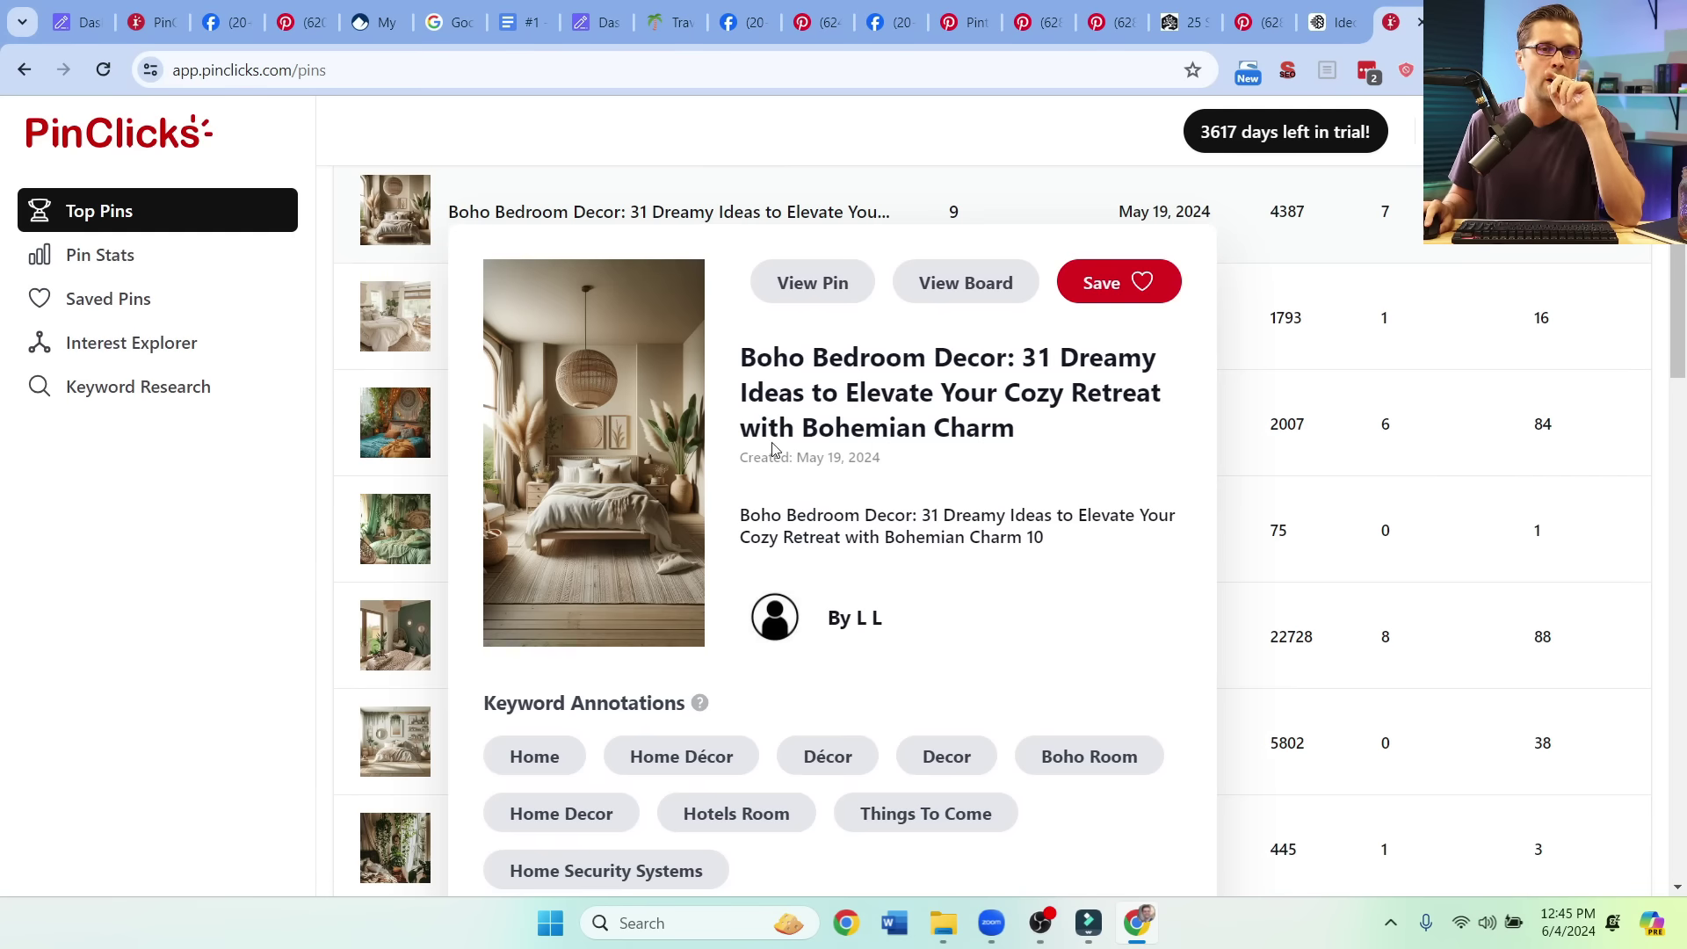
scroll(1221, 455, "up", 2)
left_click(1290, 295)
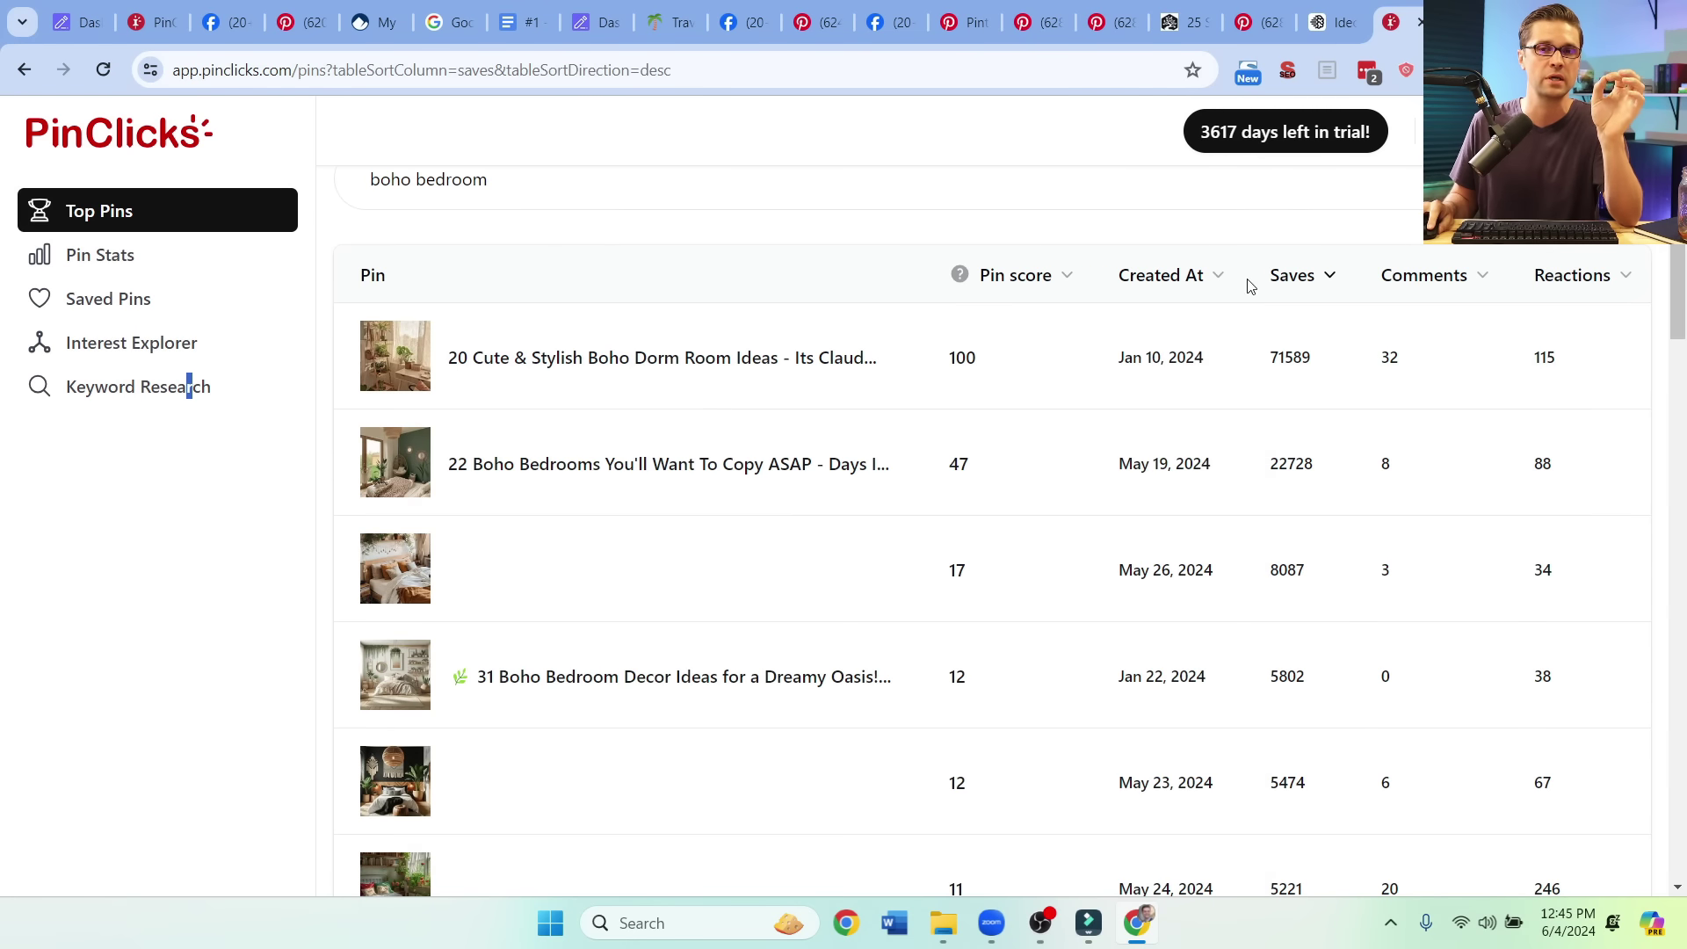
Step: Read the most-saved boho dorm room pin's Keyword Annotations, then close its preview
mouse_move(659, 357)
scroll(817, 492, "down", 1)
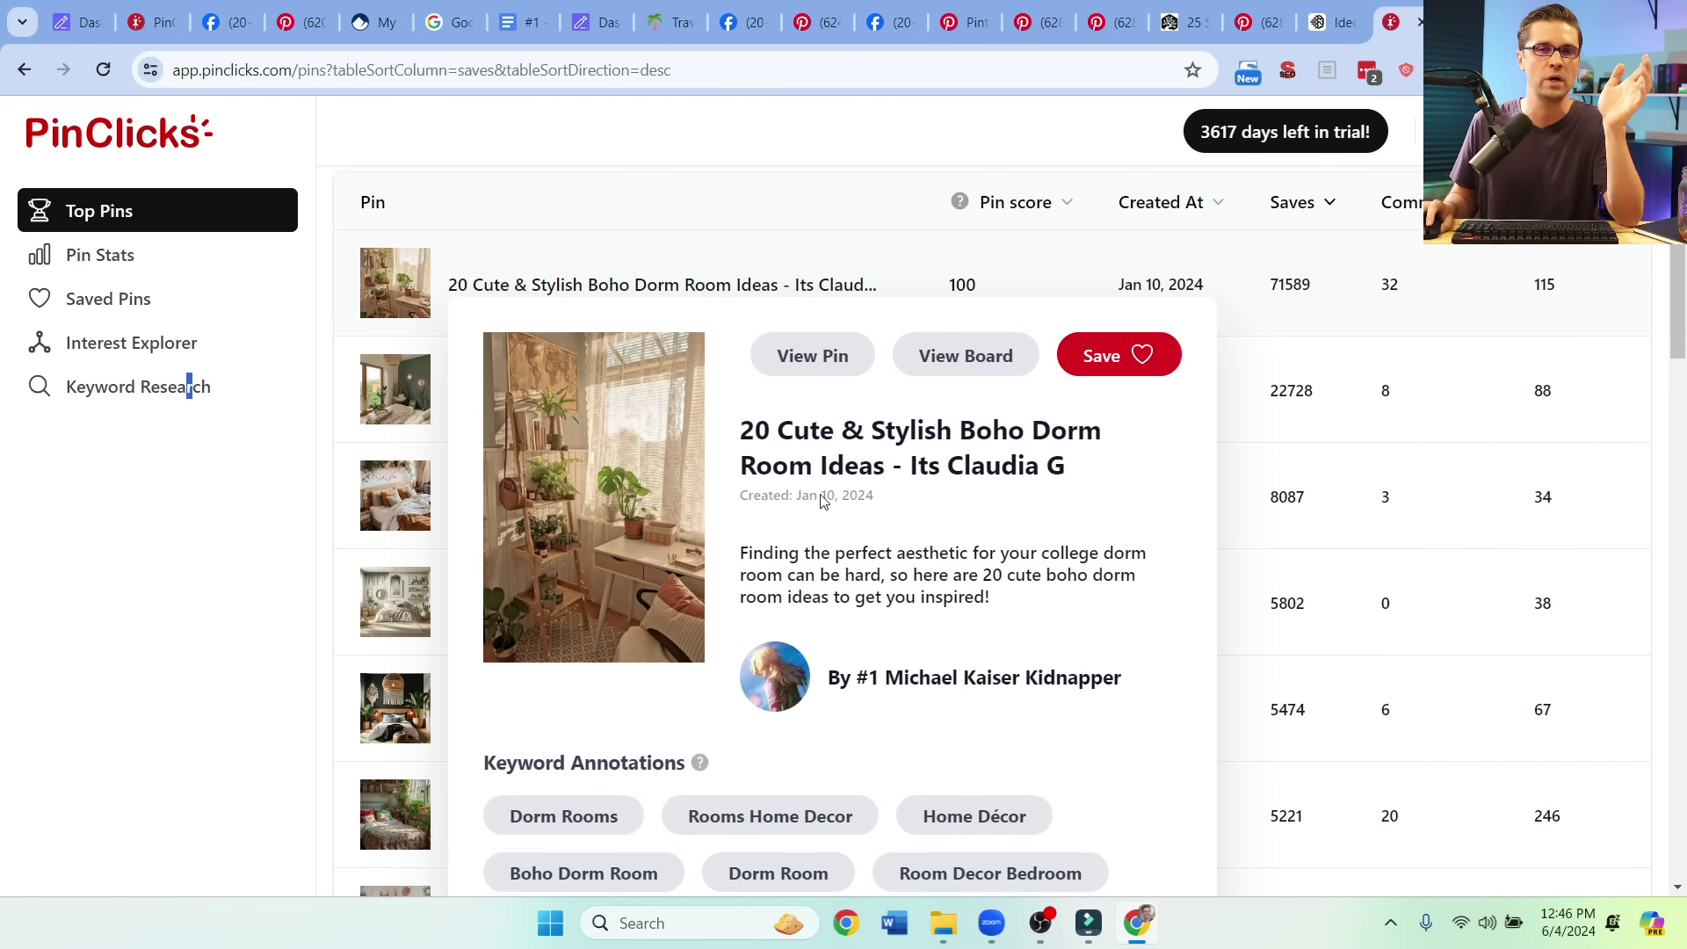
scroll(940, 452, "down", 1)
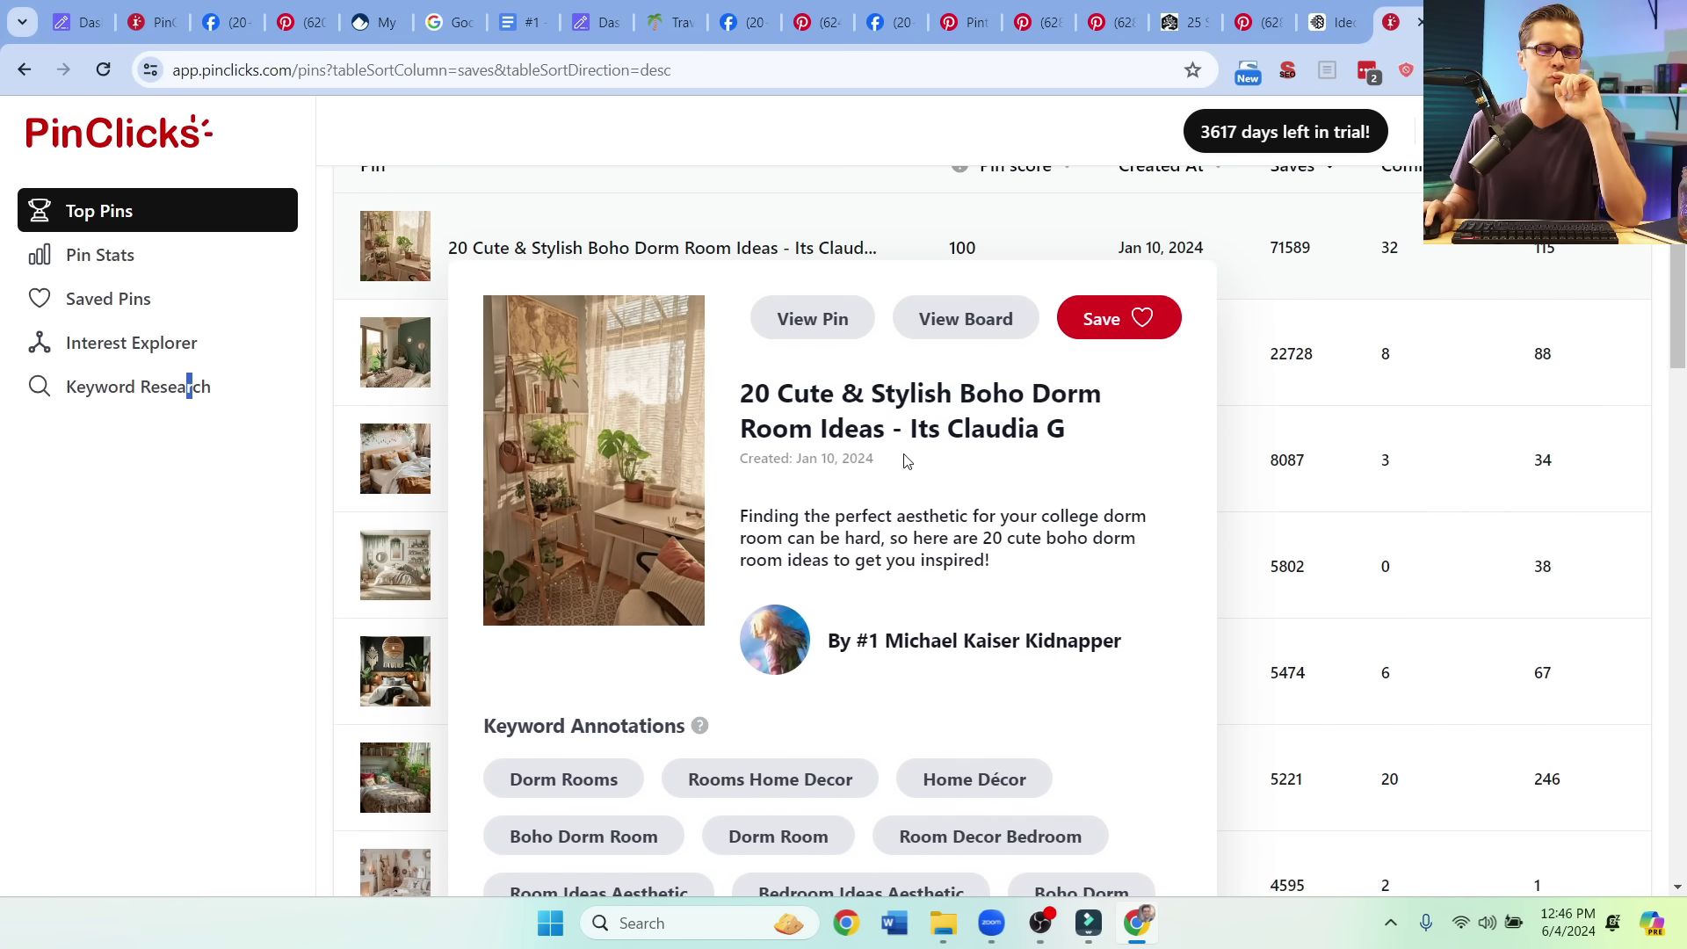
scroll(899, 543, "down", 2)
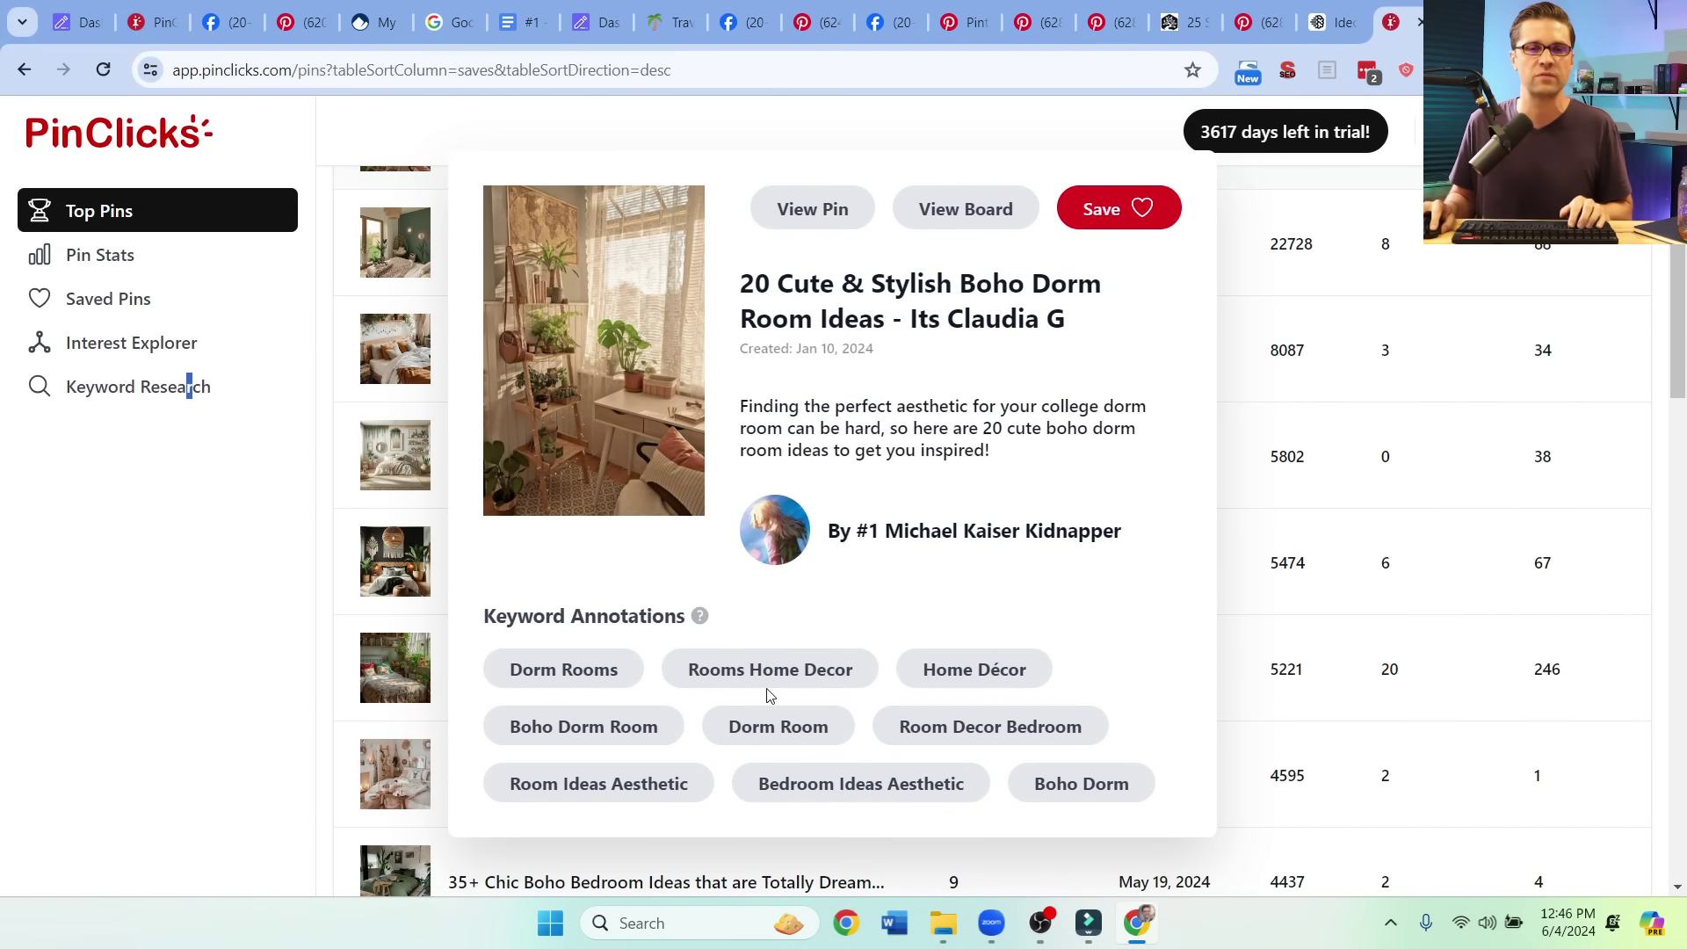
scroll(892, 632, "up", 1)
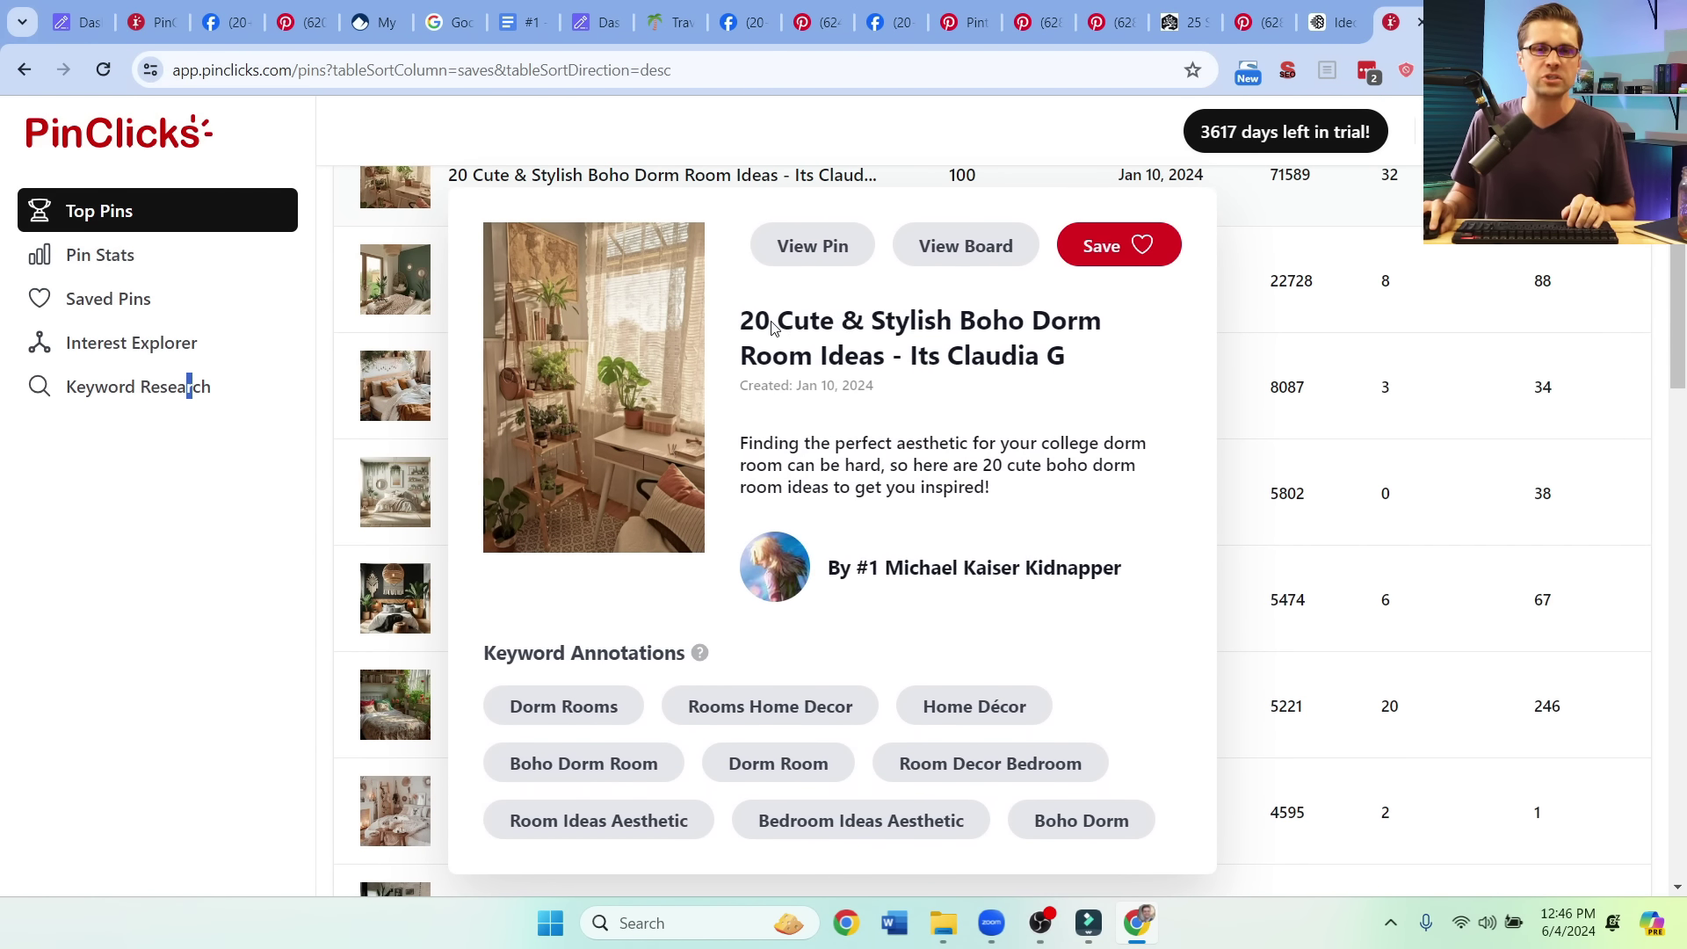
left_click_drag(781, 321, 862, 349)
key("Escape")
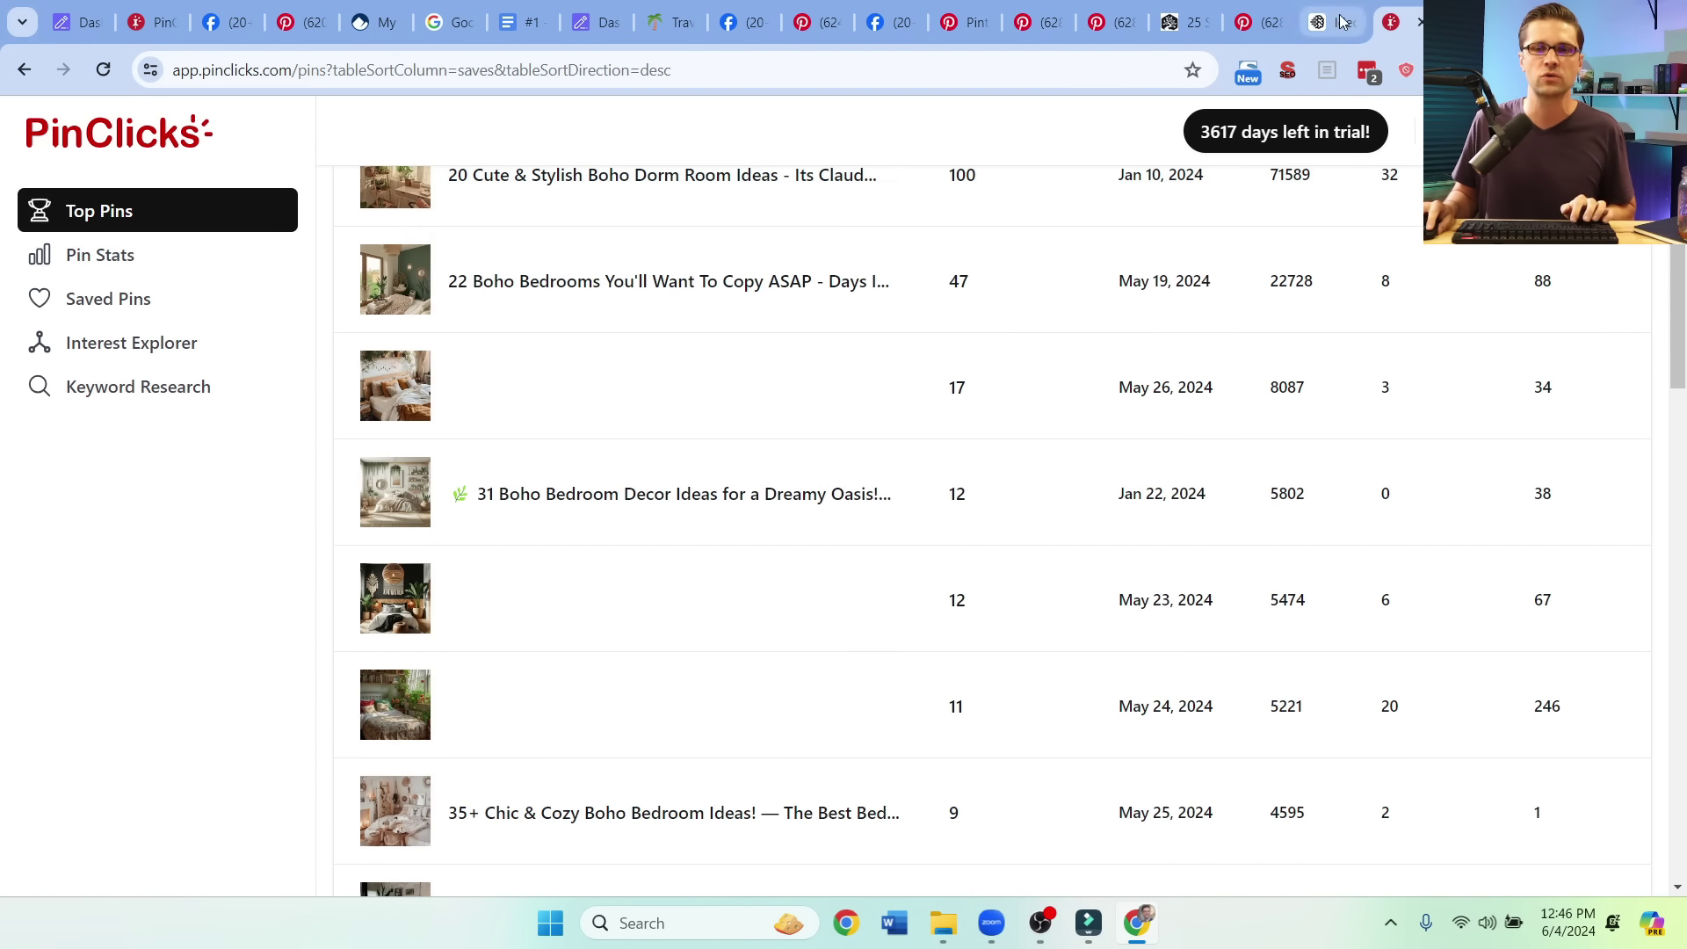
left_click(1335, 22)
Step: Clear the accidentally pasted beach list from Ideogram's prompt box and close PinClicks' pin preview
left_click(321, 259)
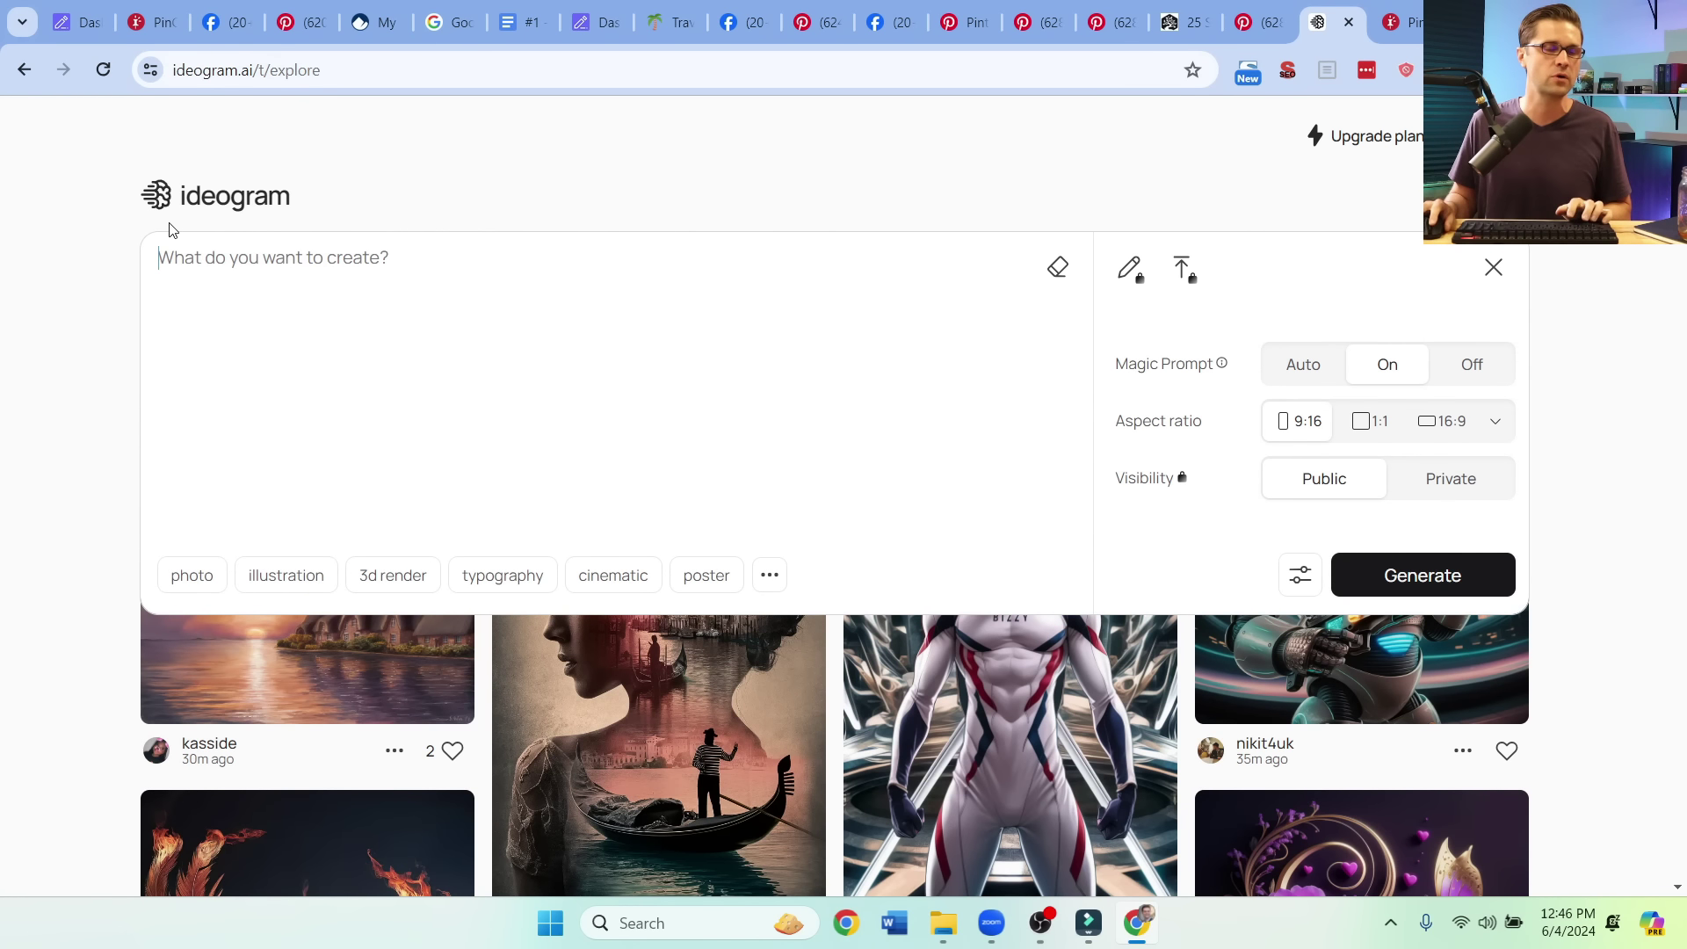
type("Sandy Beach, Oahu Poipu Beach, Kauai Hanalei Bay, Kauai Tunnels Beach, Kauai Ke'e Beach, Kauai Polihale State Park, Kauai Ka'anapali Beach, Maui Wailea Beach, Maui Napili Bay, Maui Big Beach (Makena Beach), Maui Hapuna Beach, Big Island Punalu'u Black Sand Beach, Big Island Makalawena Beach, Big Island Anaehoomalu Bay (A-Bay), Big Island Kauna'oa Beach (Mauna Kea Beach), Big Island Papohaku Beach, Molokai Kapalua Bay Beach, Maui Waimanalo Beach, Oahu Hamoa Beach, Maui")
key("ctrl+a")
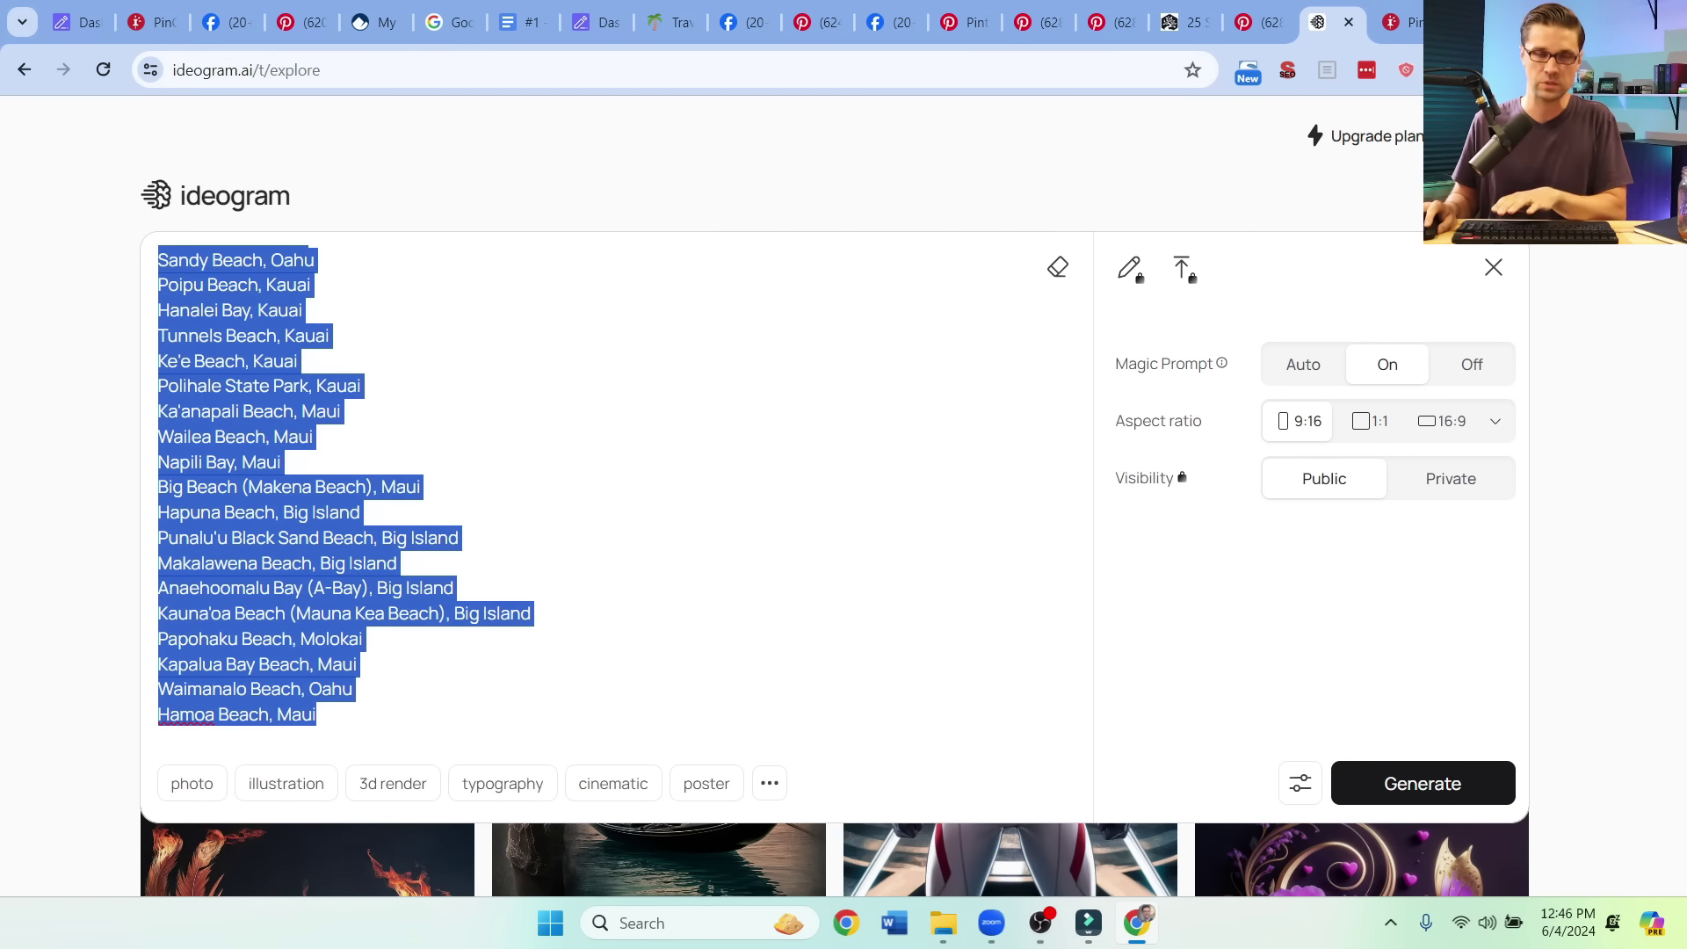
key("BackSpace")
left_click(1390, 22)
left_click(392, 231)
key("ctrl+shift+Tab")
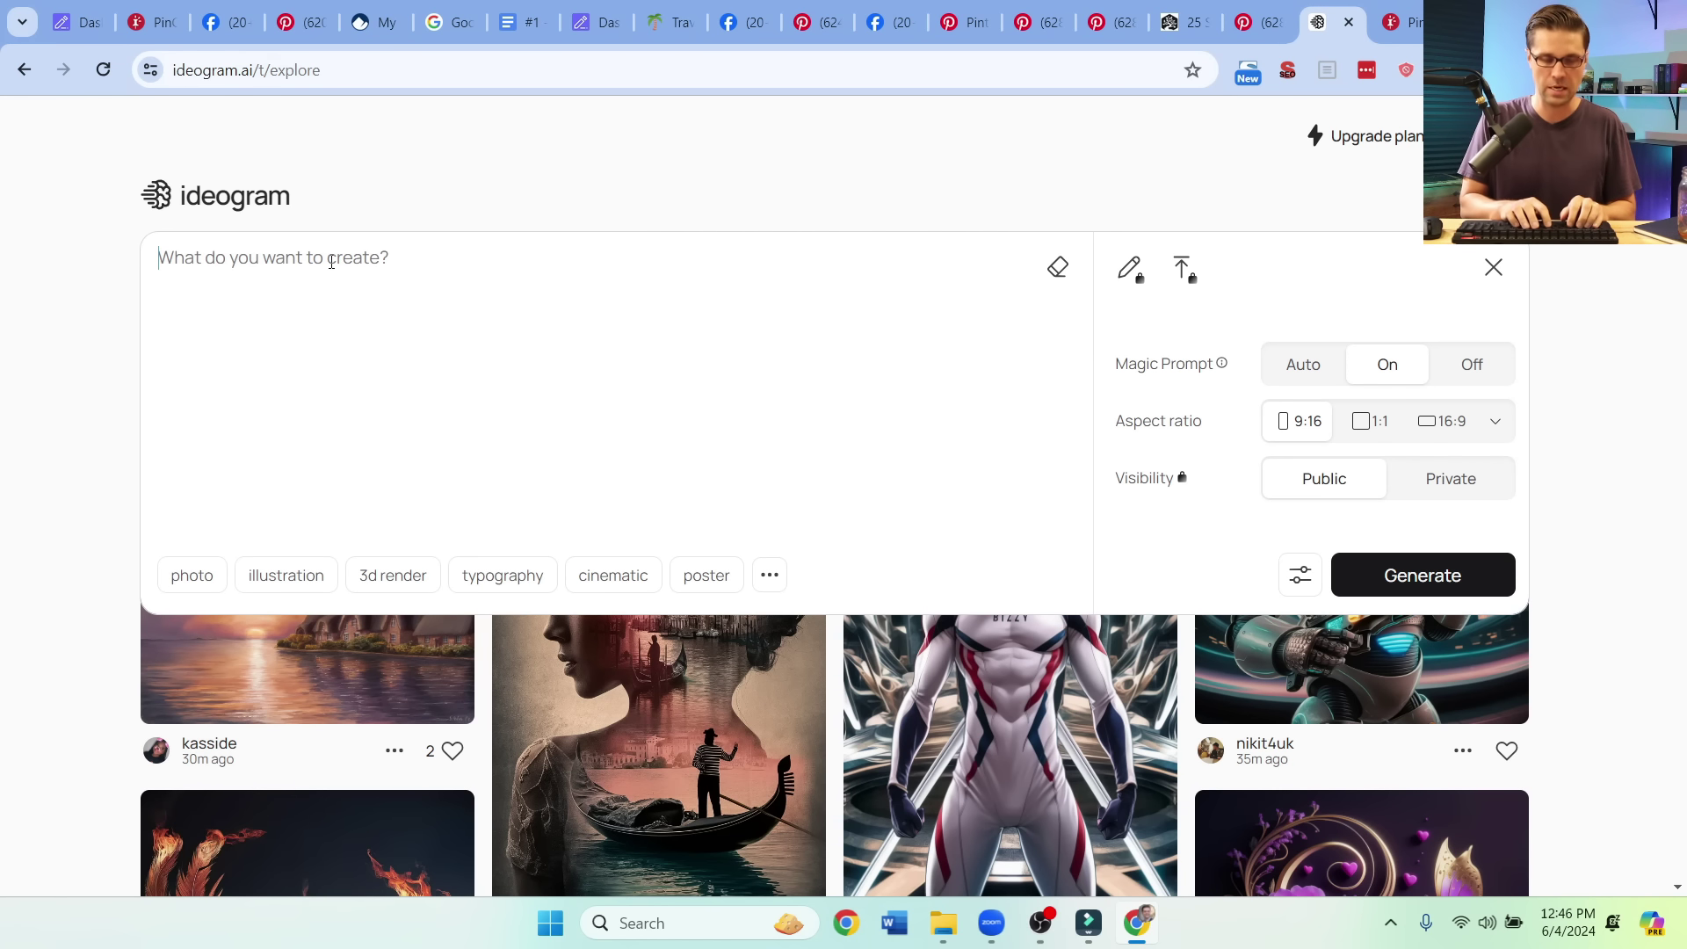
Step: Generate four realistic boho bedroom images for a woman and inspect the second one up close
type("create a realistic image of a boho bedroom for a women")
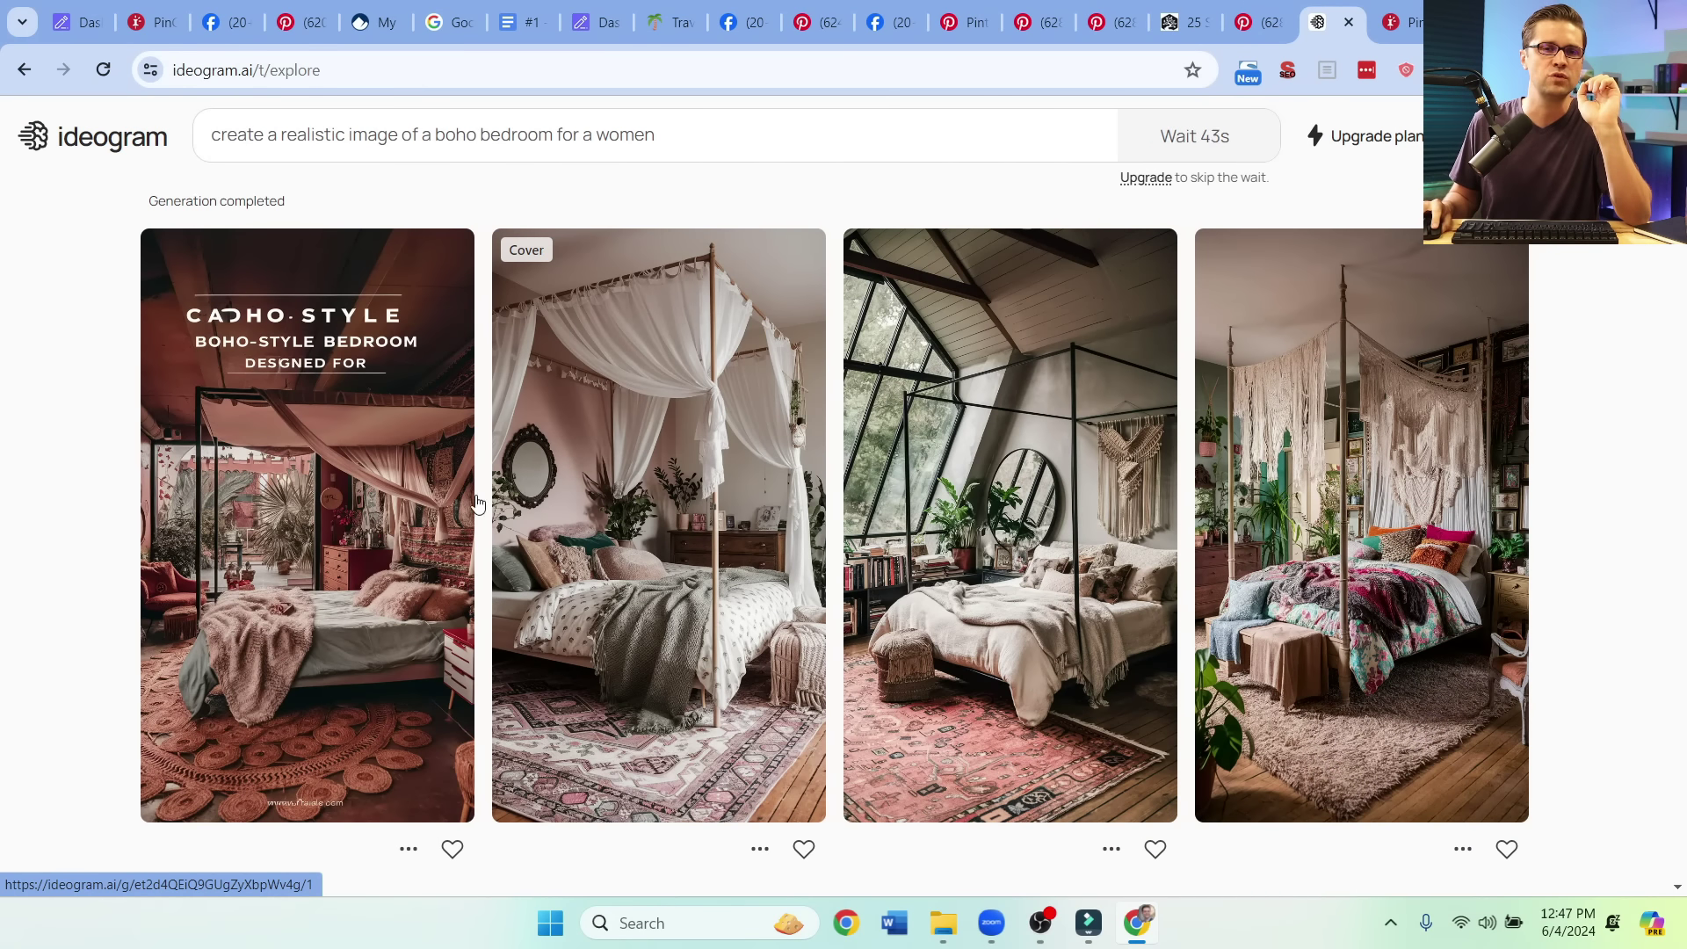
left_click(653, 540)
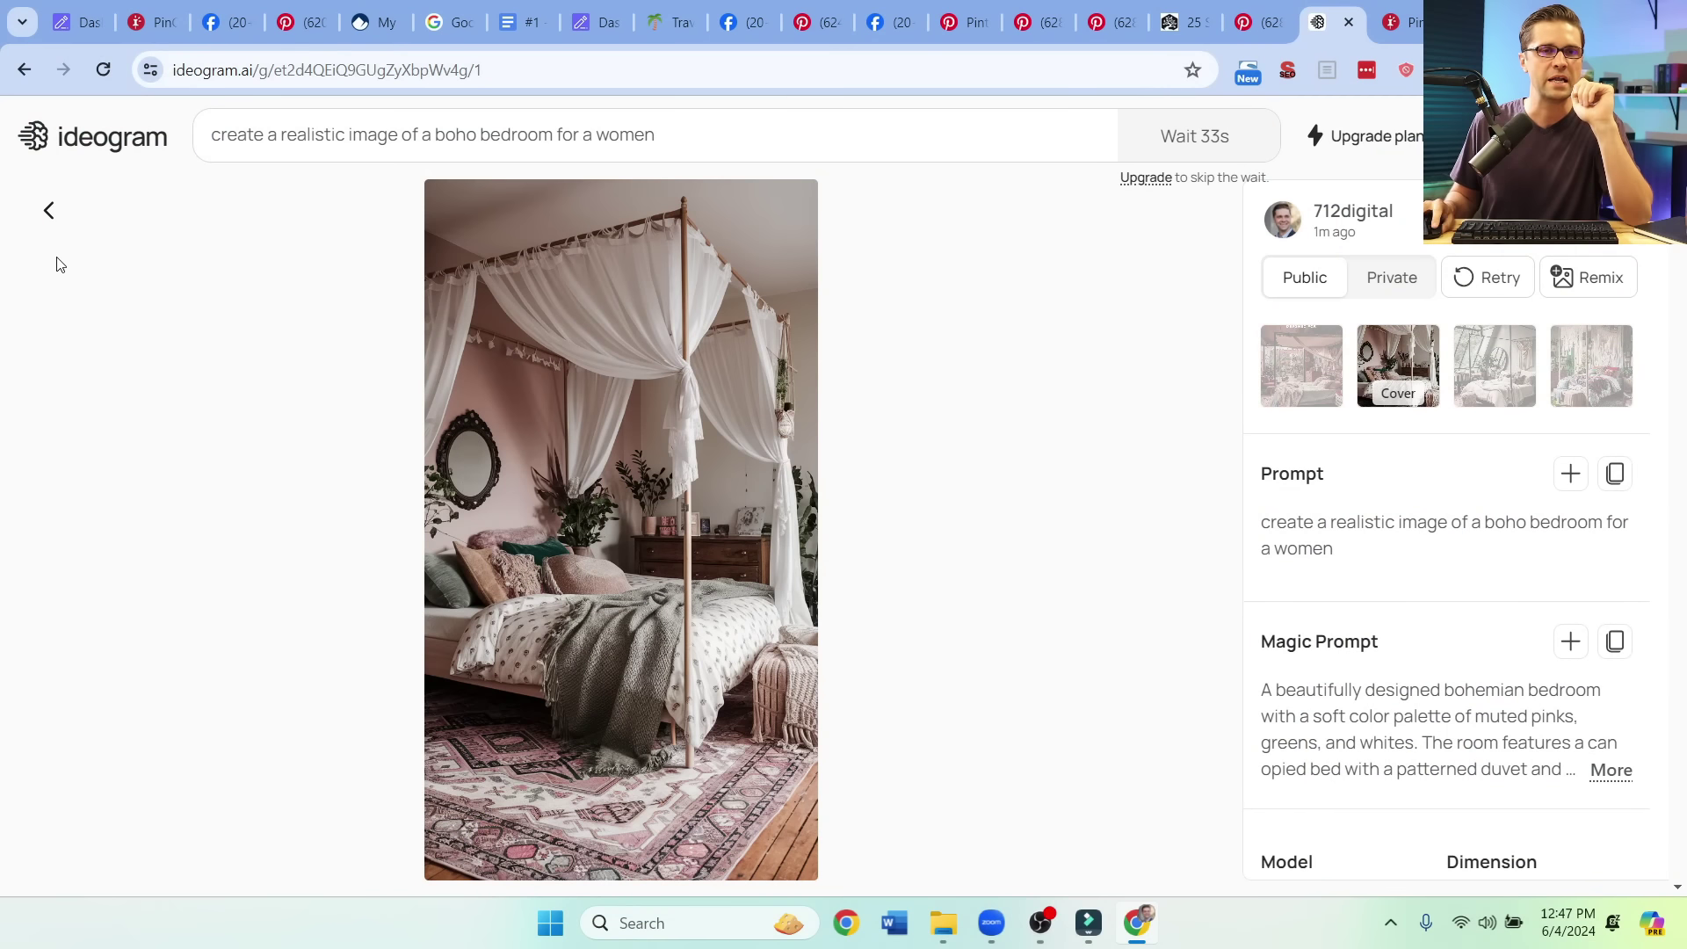
left_click(48, 210)
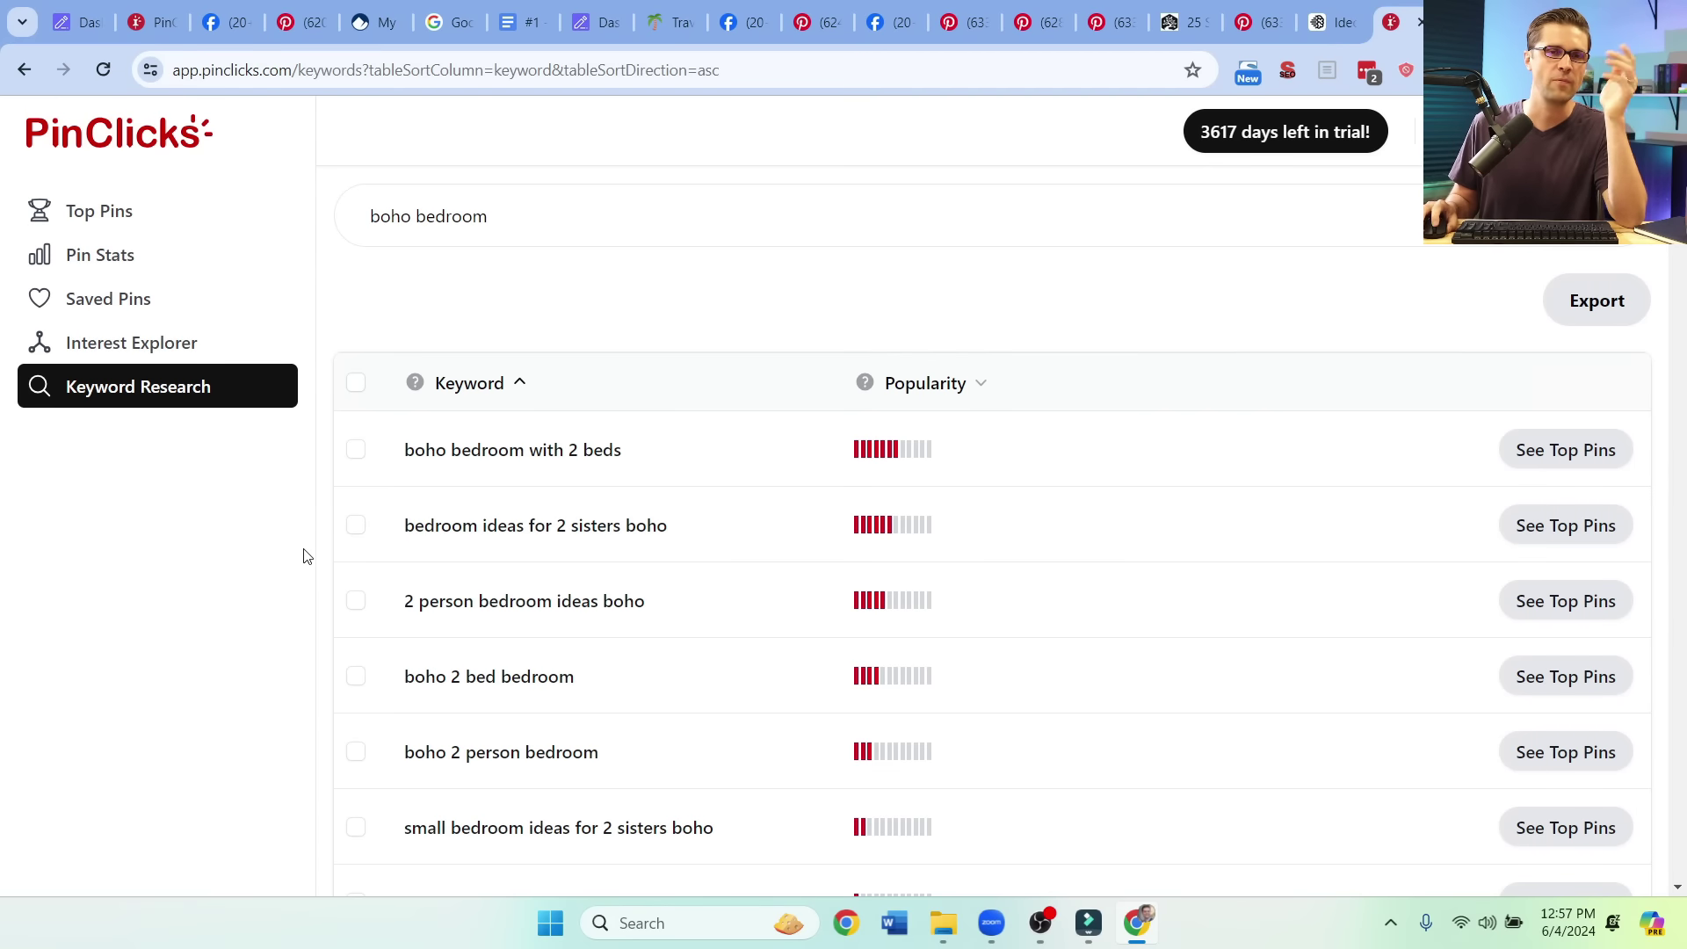
Step: Sort the boho bedroom keyword ideas by Popularity, highest first, and scroll the ranked list
scroll(301, 546, "down", 2)
scroll(301, 545, "up", 2)
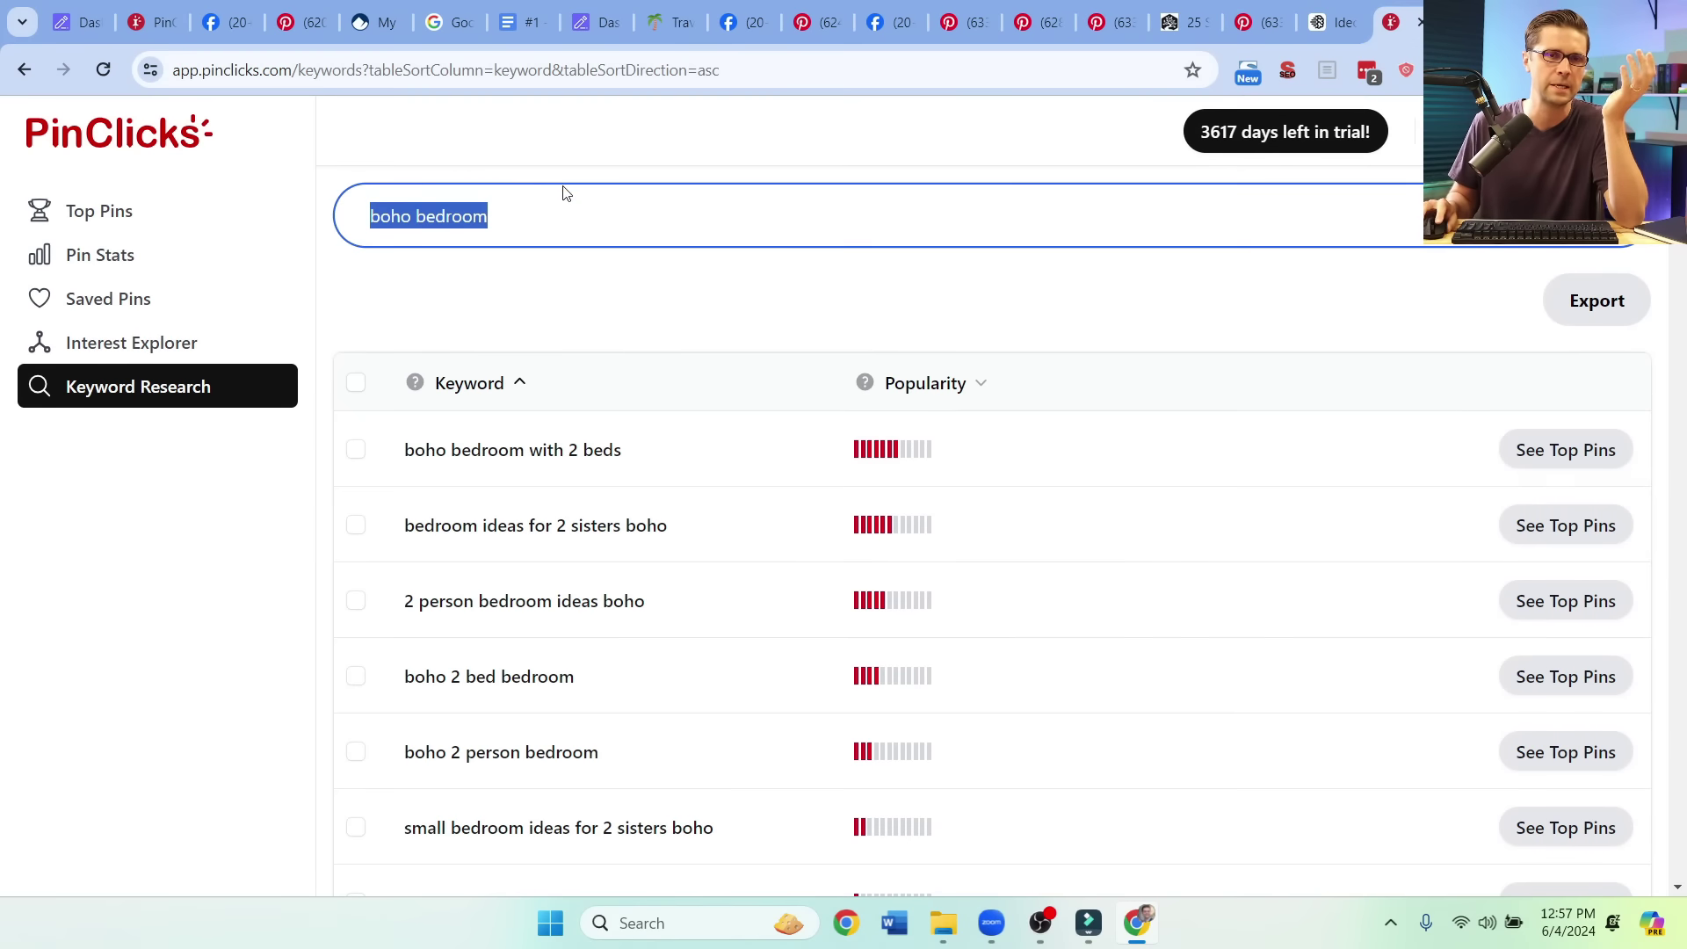
left_click(305, 505)
scroll(307, 536, "down", 7)
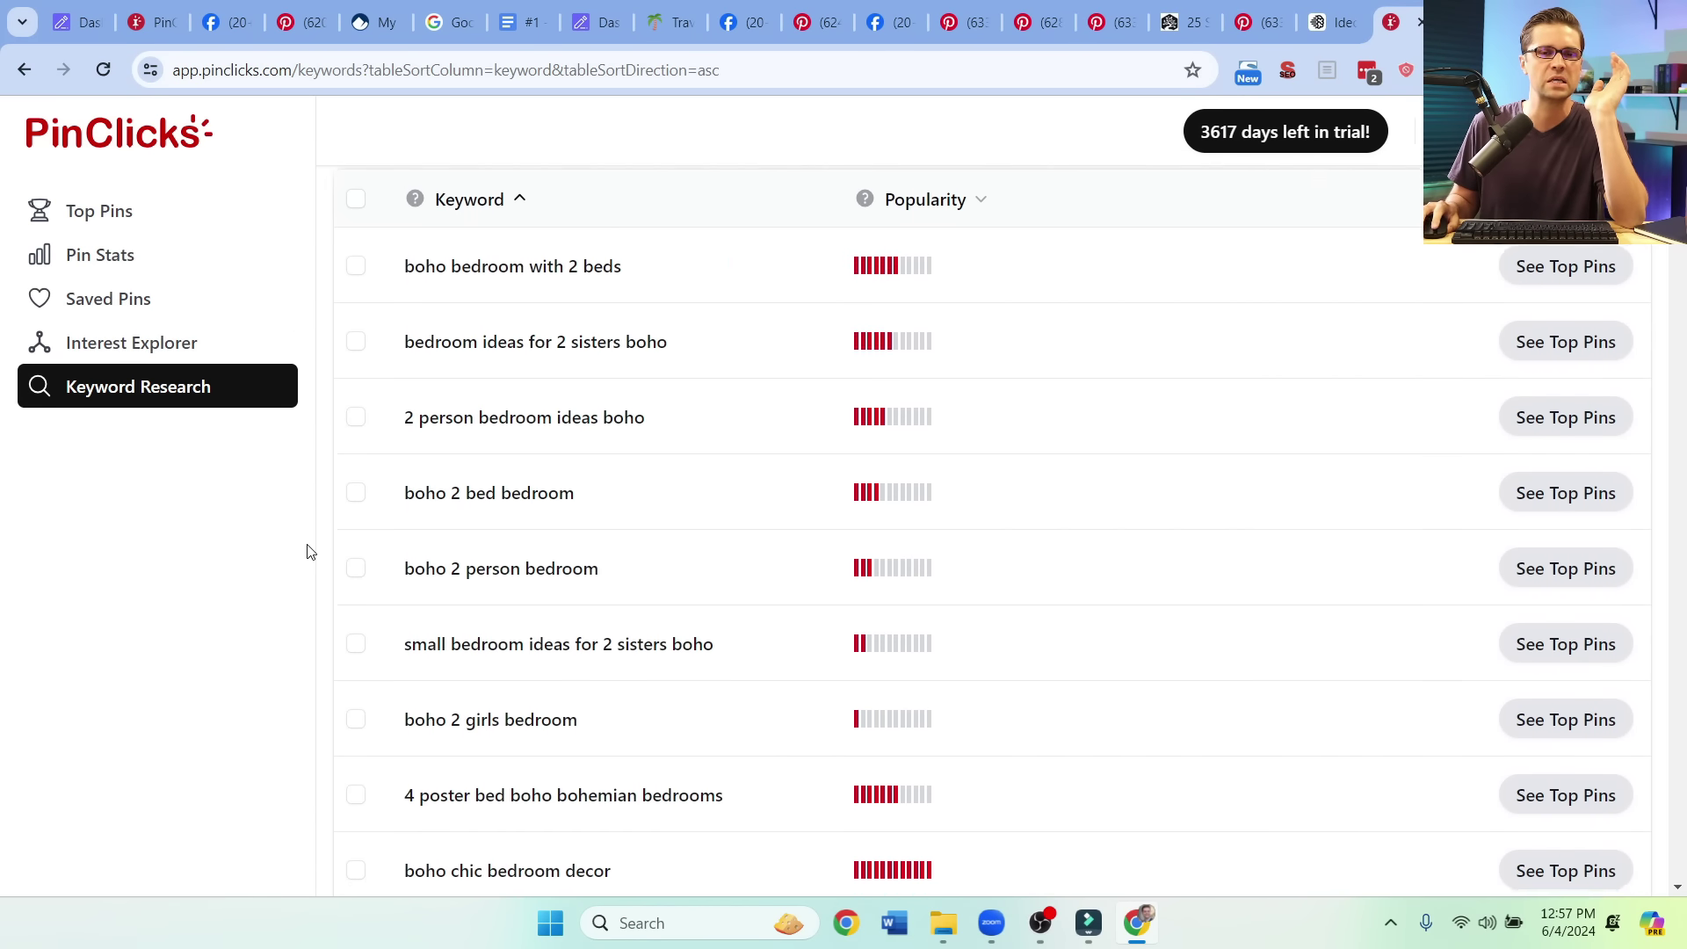
scroll(306, 549, "up", 7)
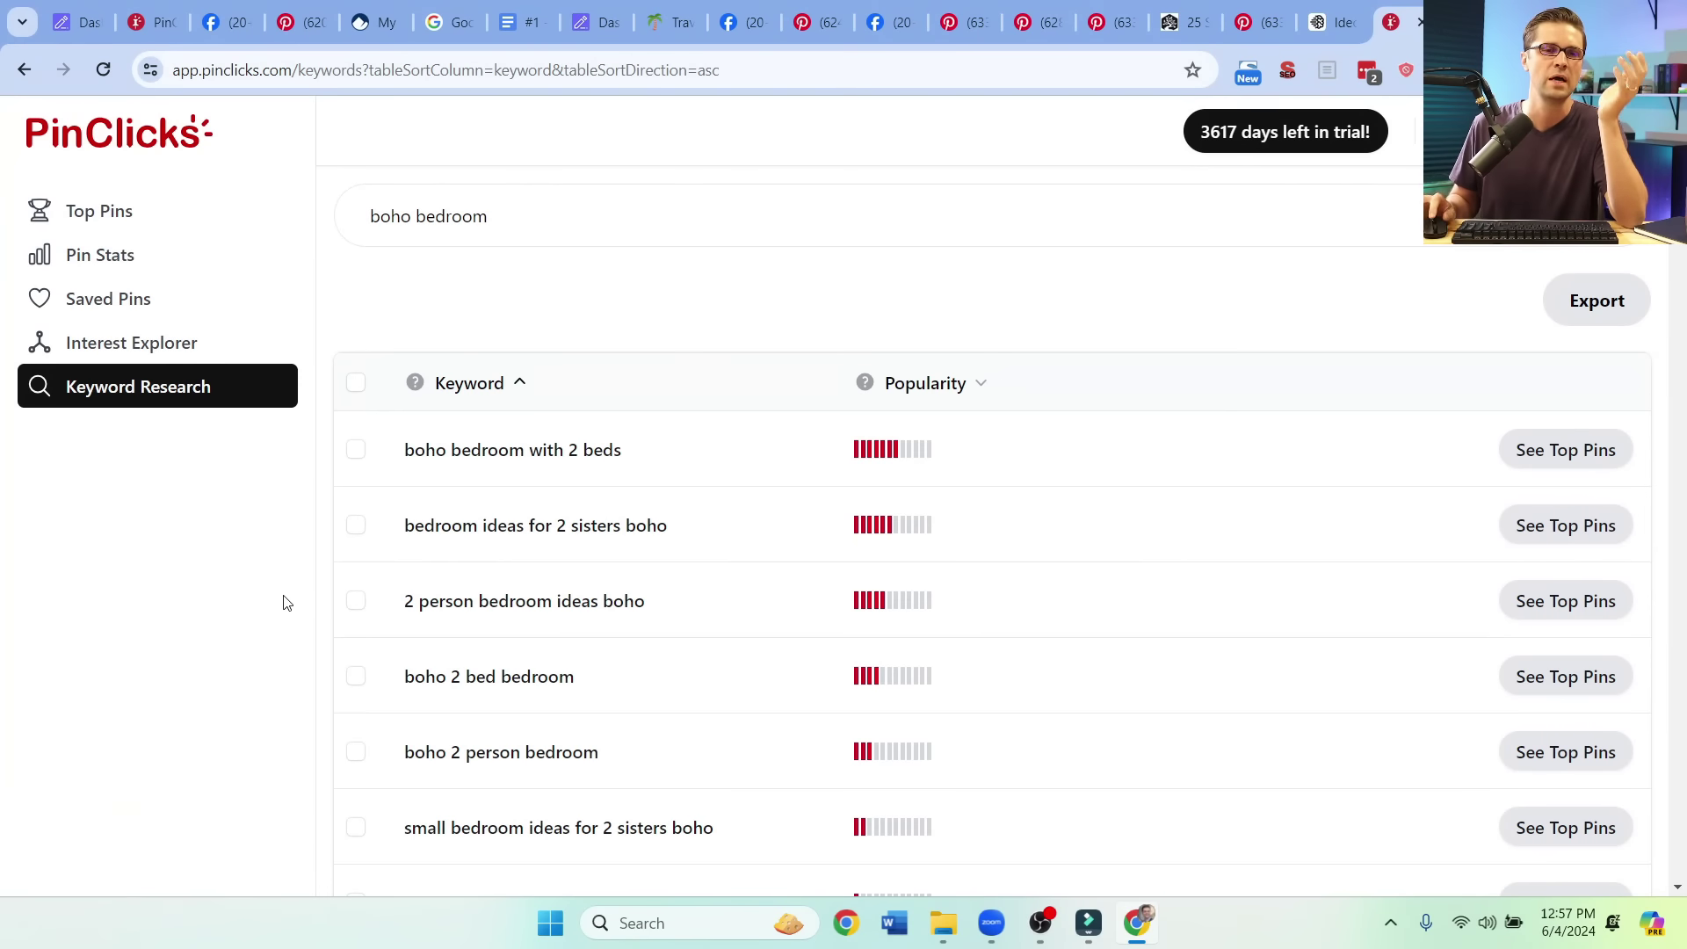
left_click(921, 387)
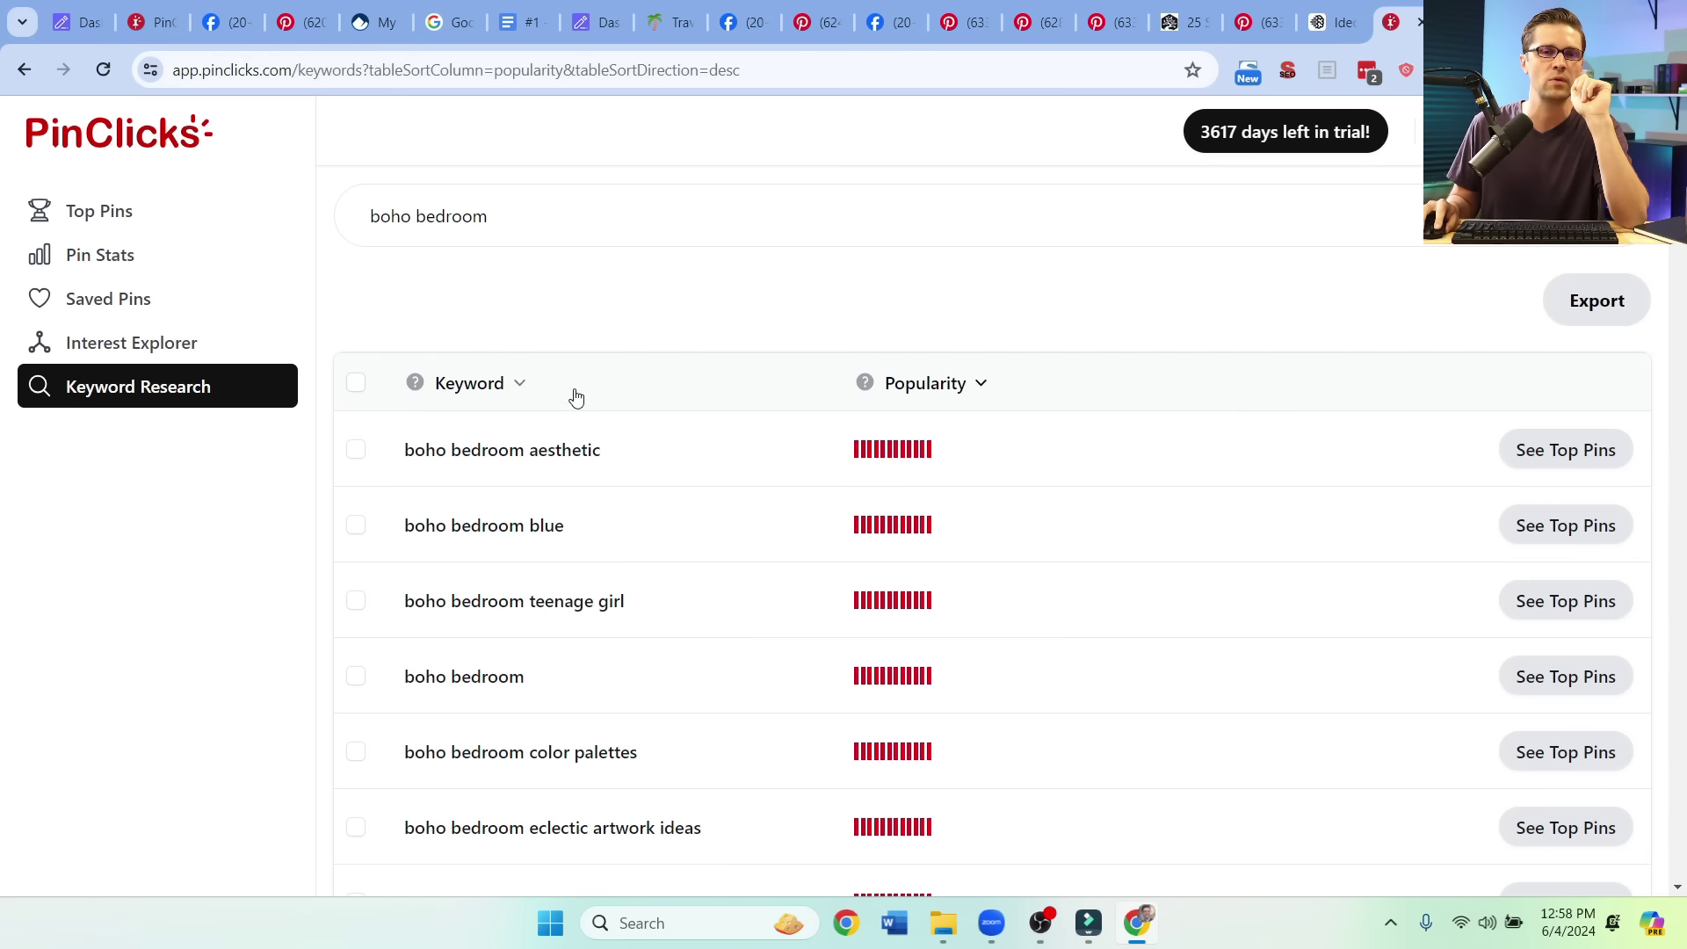
scroll(207, 650, "down", 4)
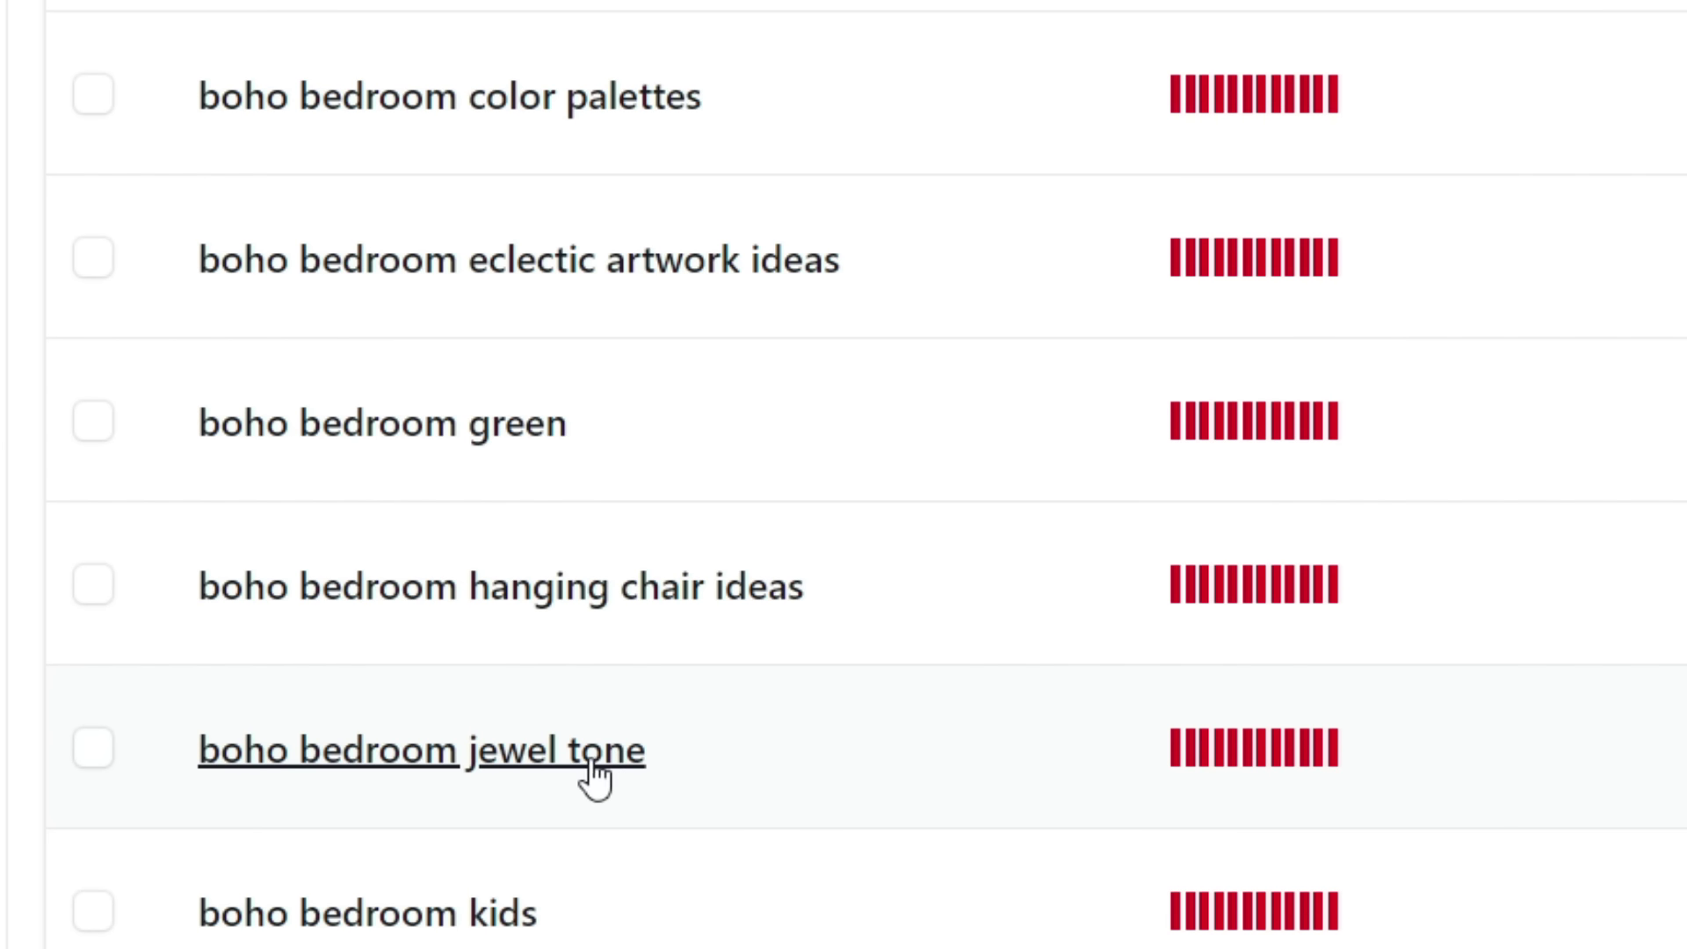
scroll(590, 741, "down", 1)
scroll(598, 755, "down", 1)
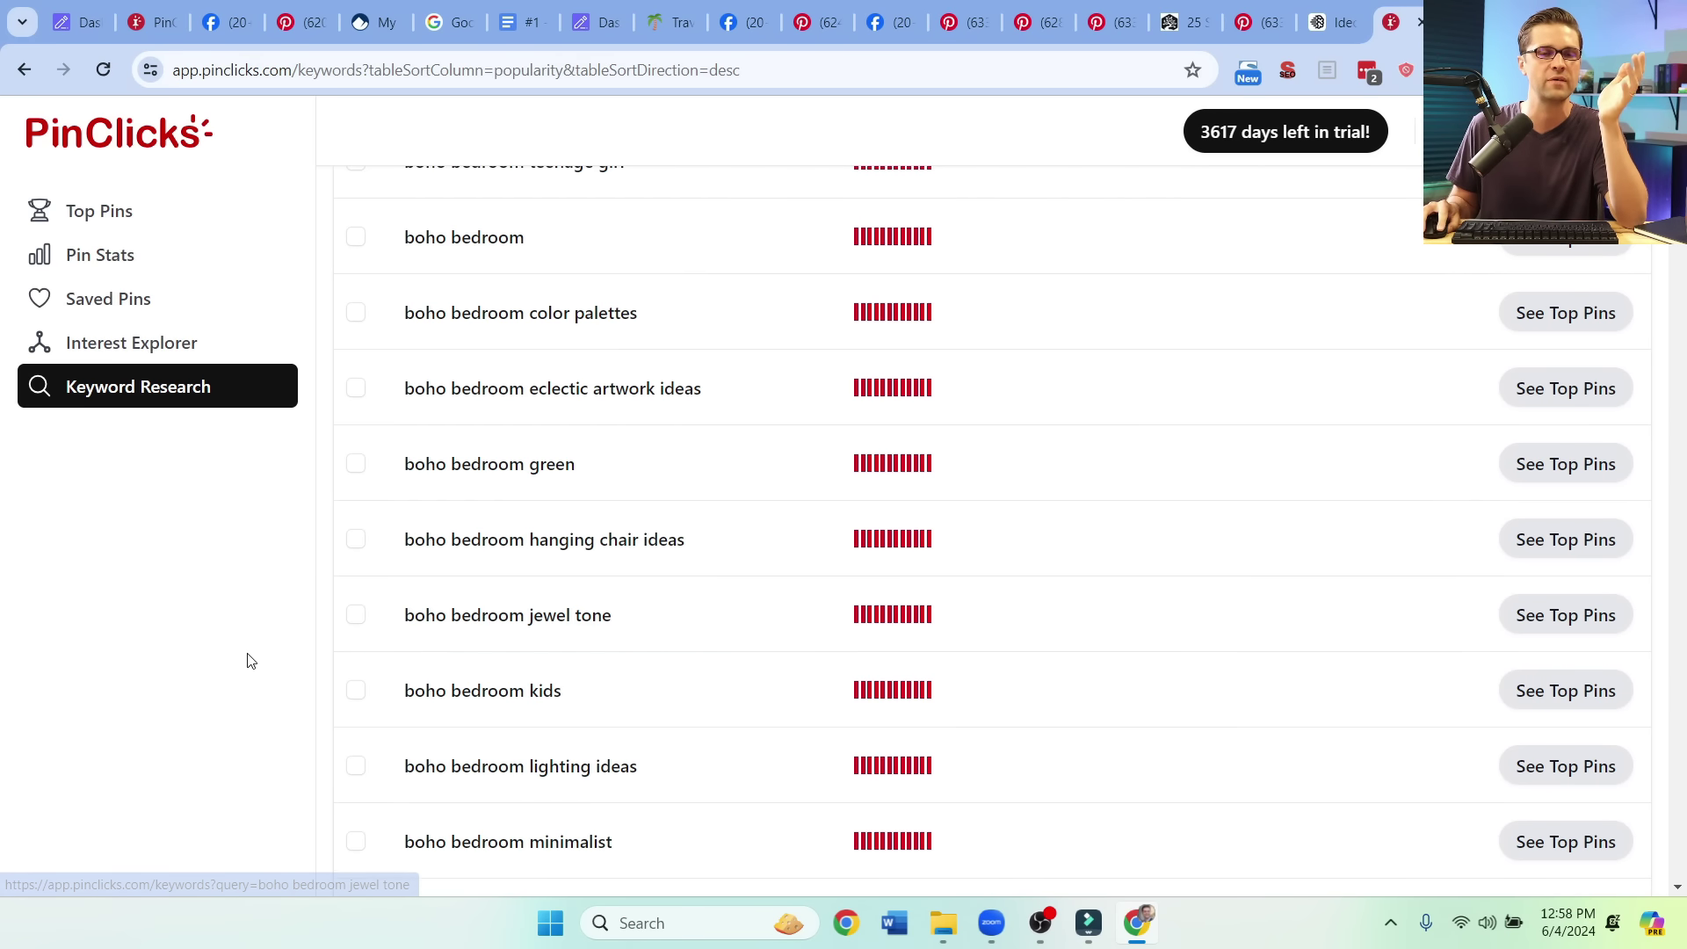
scroll(255, 659, "down", 2)
scroll(268, 659, "up", 1)
scroll(269, 660, "up", 6)
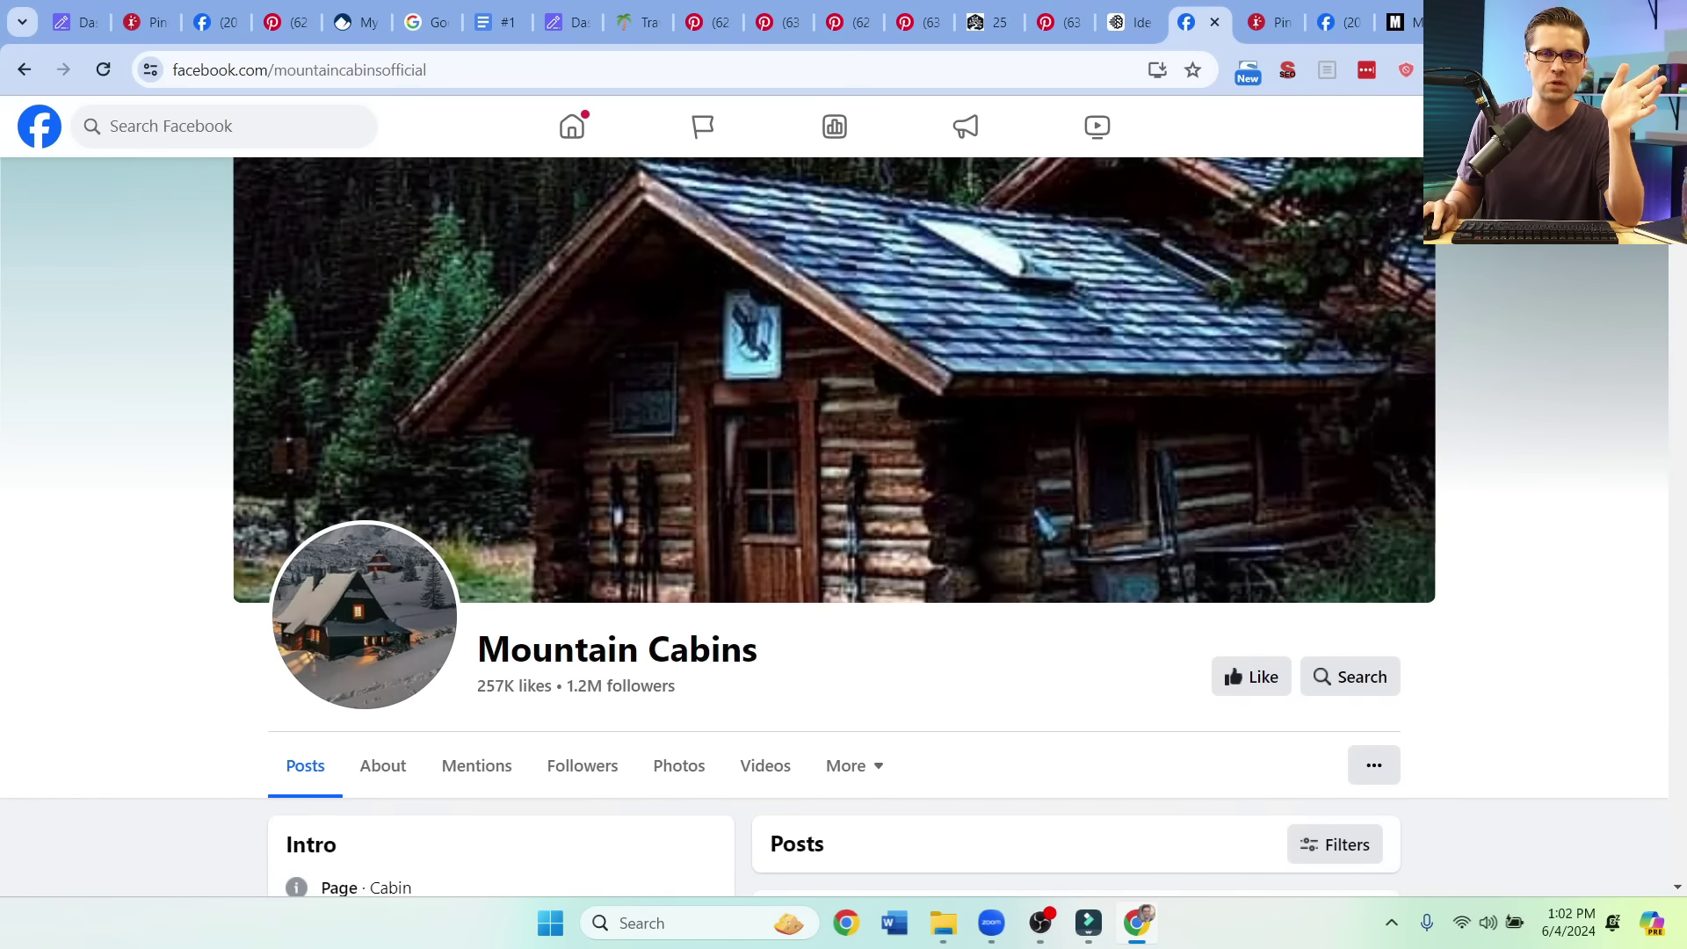
Step: Browse the Mountain Cabins Facebook page's posts and photos, then return to Ideogram's cabin images
scroll(834, 527, "down", 2)
scroll(834, 527, "up", 2)
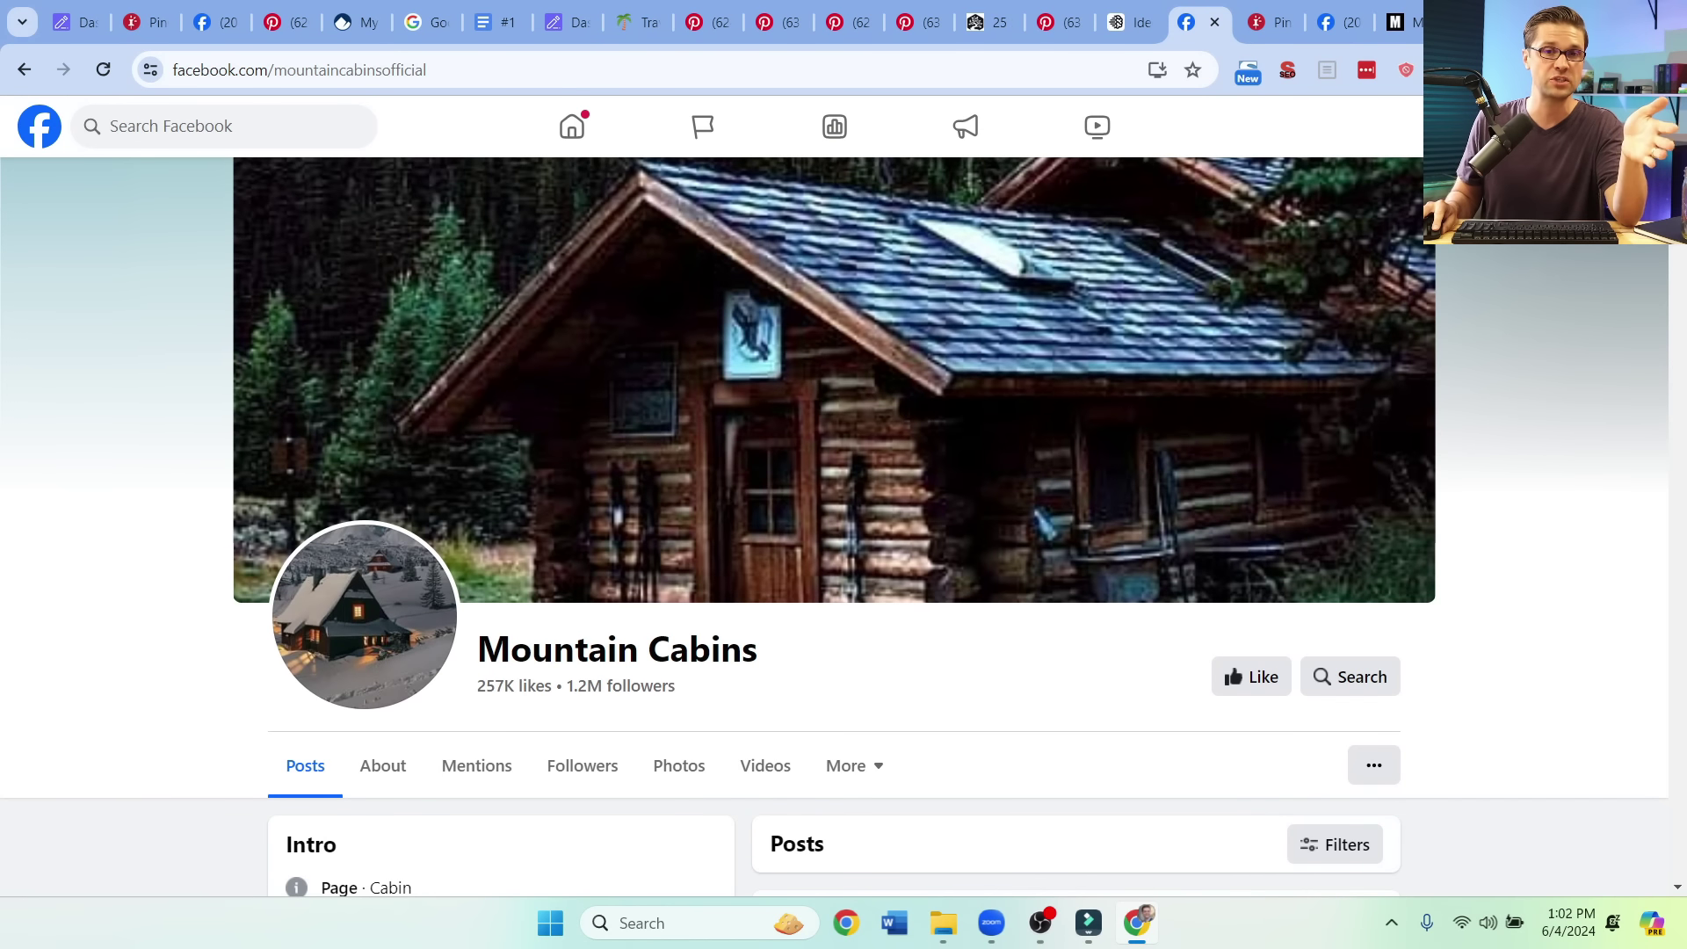
scroll(834, 527, "down", 7)
scroll(835, 527, "up", 5)
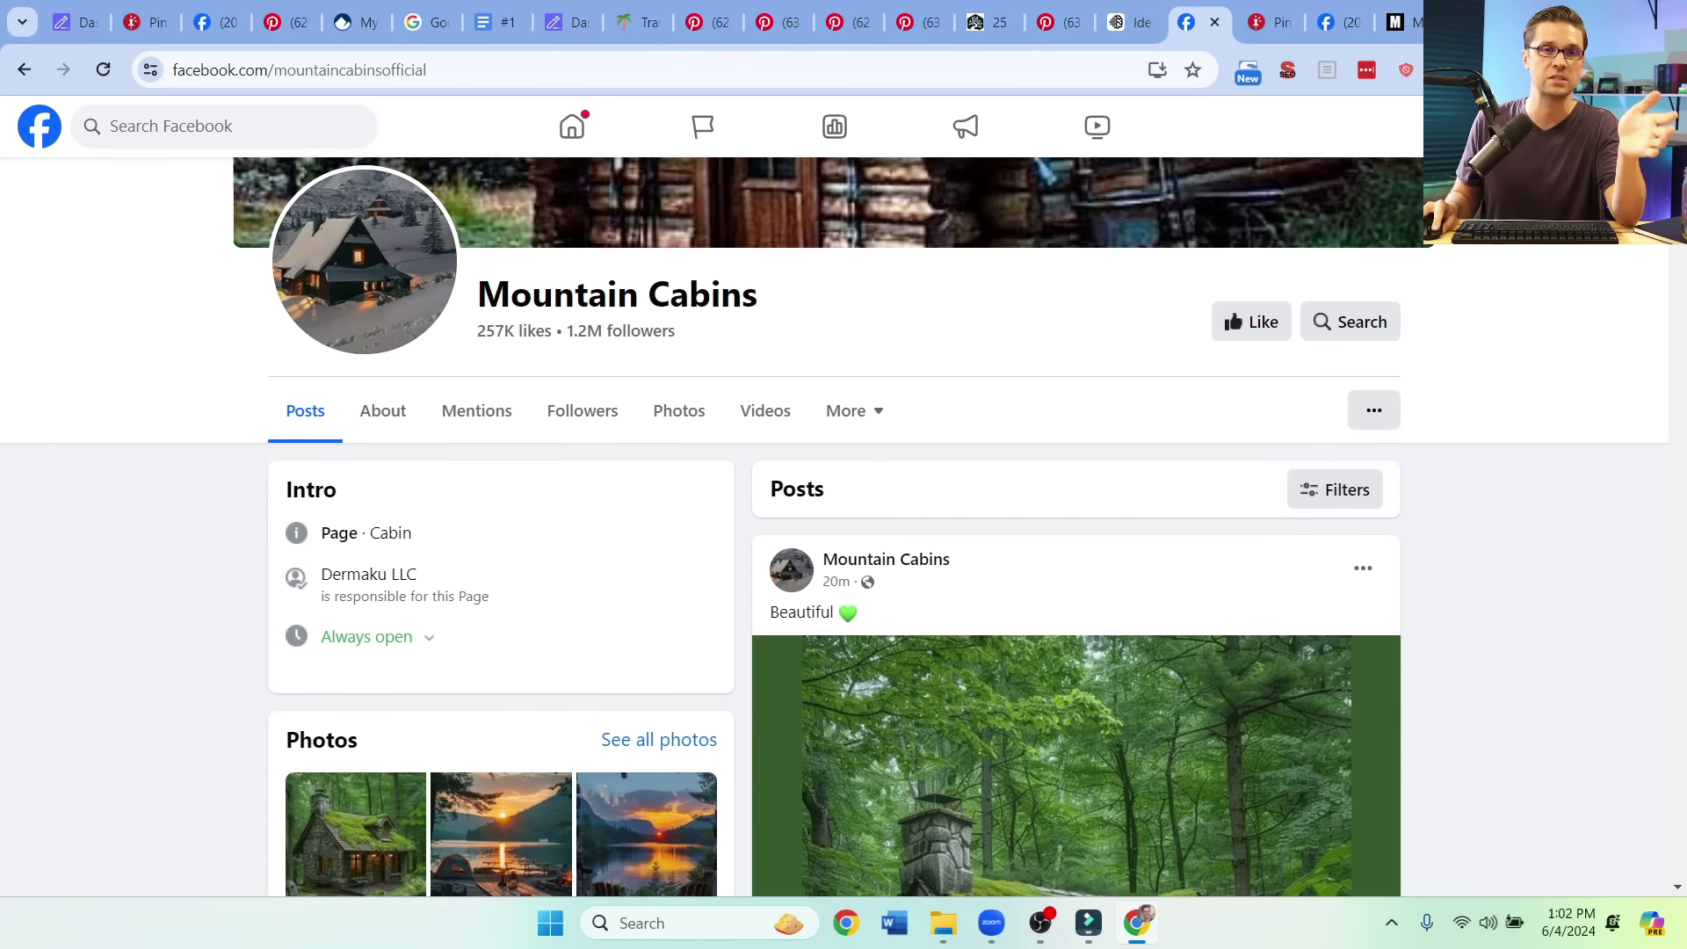
scroll(1674, 340, "down", 12)
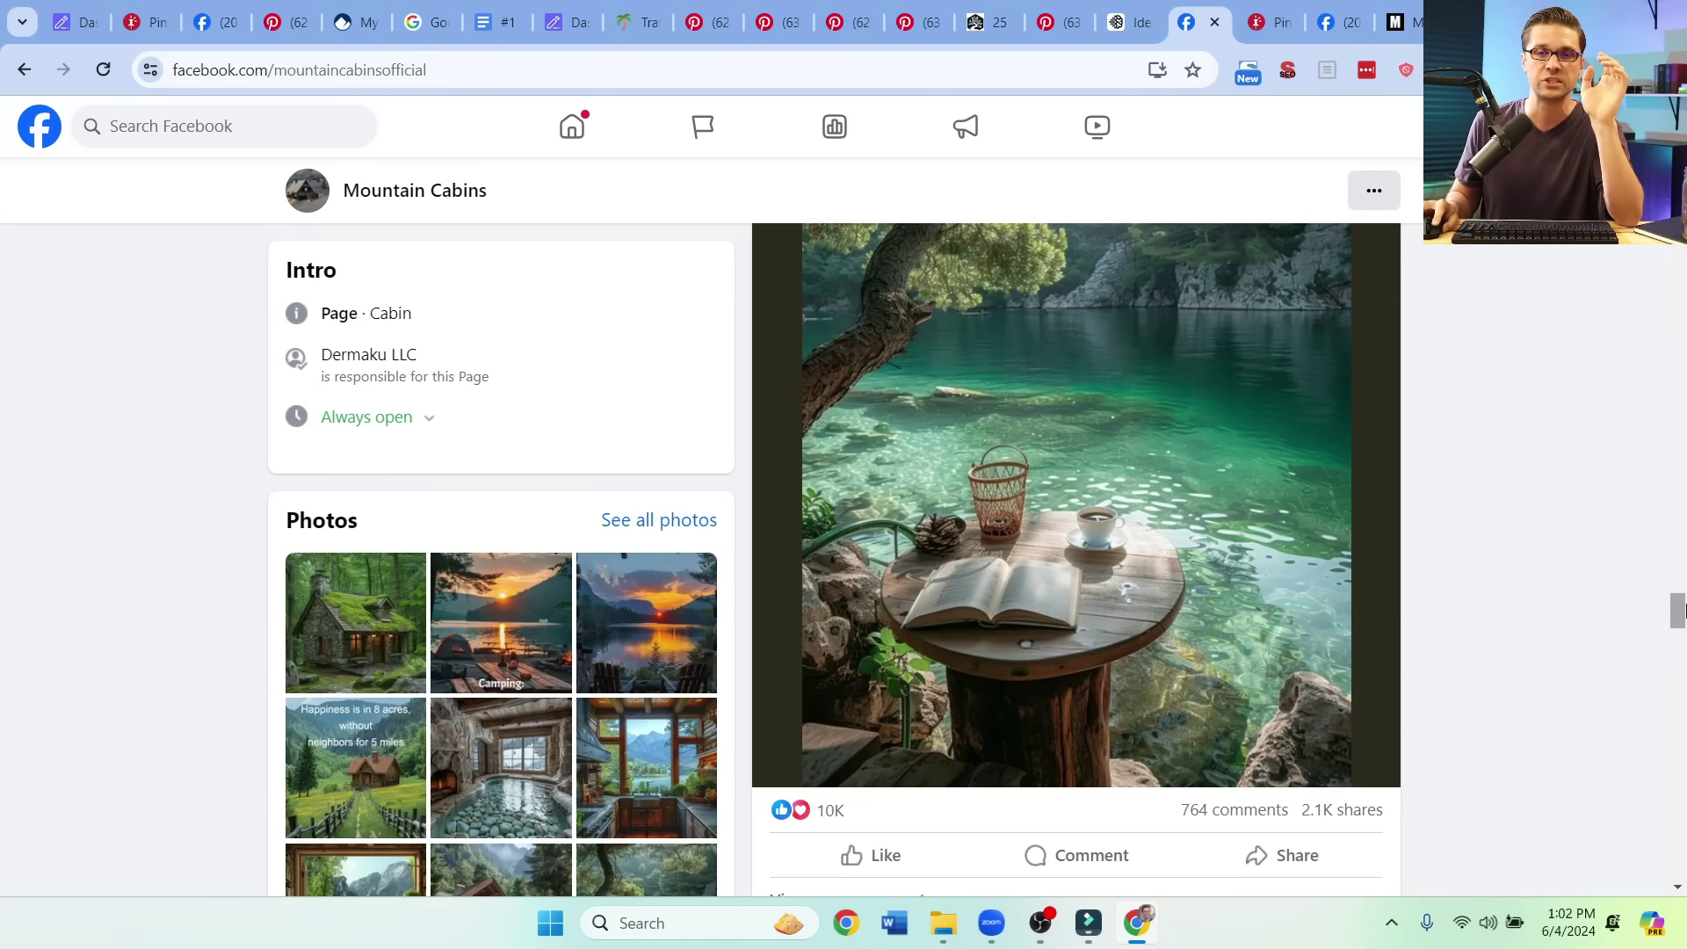
mouse_move(1678, 610)
left_mouse_down()
mouse_move(1674, 668)
mouse_move(1671, 633)
left_mouse_up()
scroll(1671, 632, "down", 5)
left_click(1129, 21)
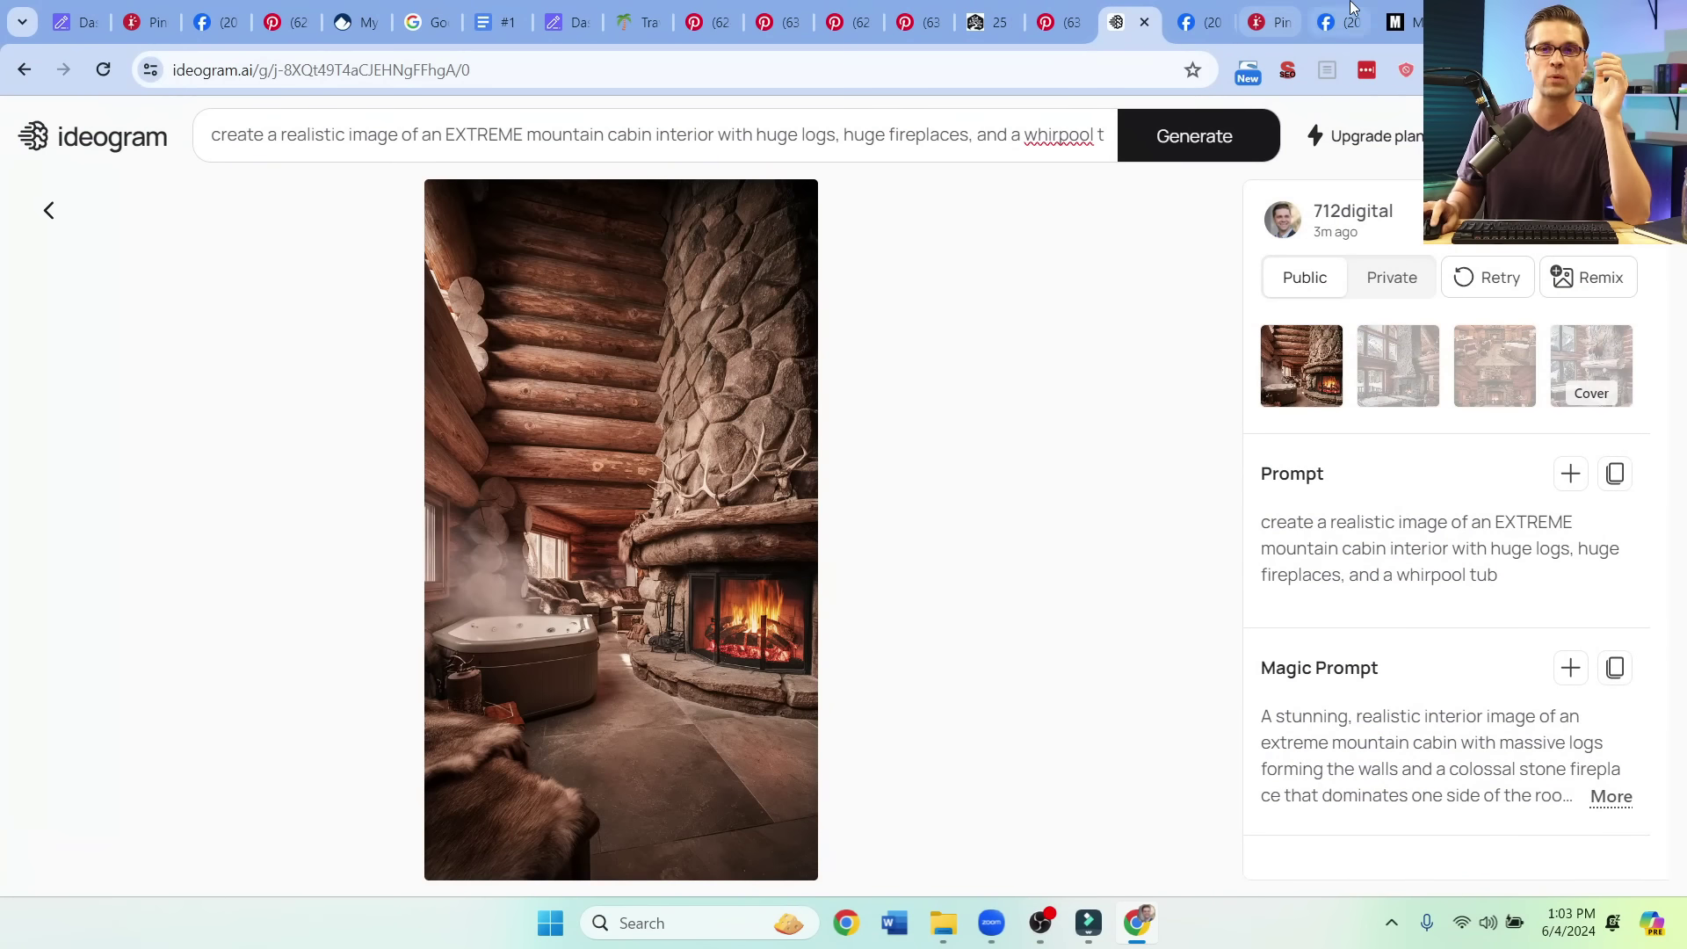
Step: Leave the cabin interior image for the Maverick forum's Latest topics
left_click(1402, 17)
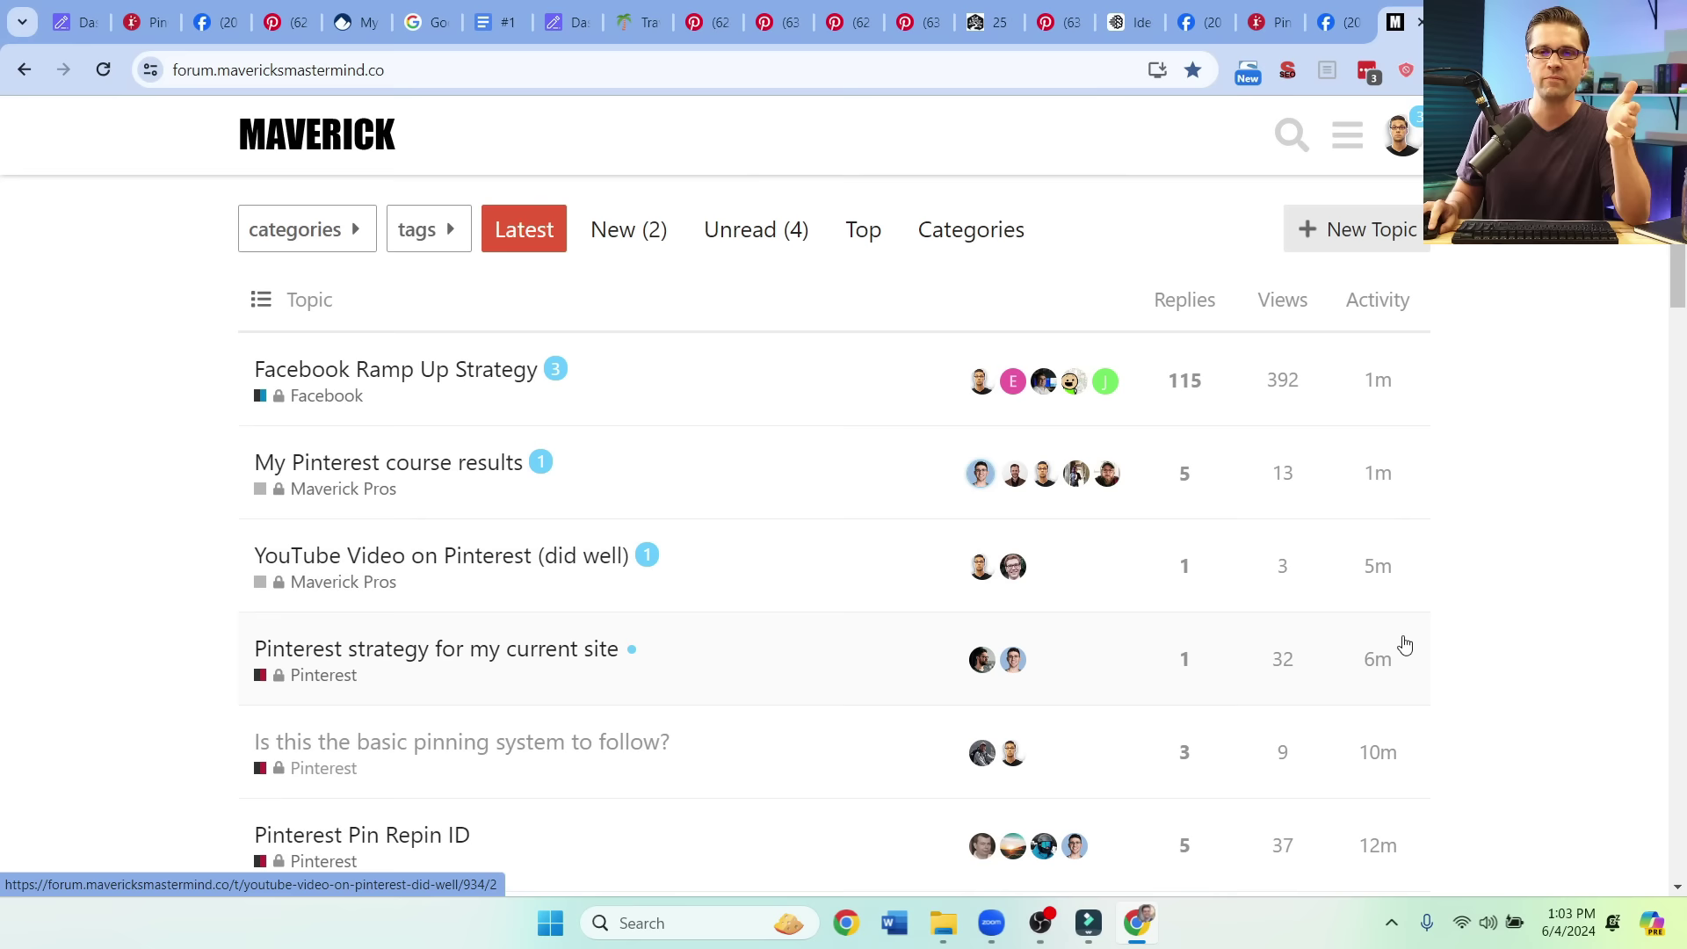
scroll(1367, 753, "down", 1)
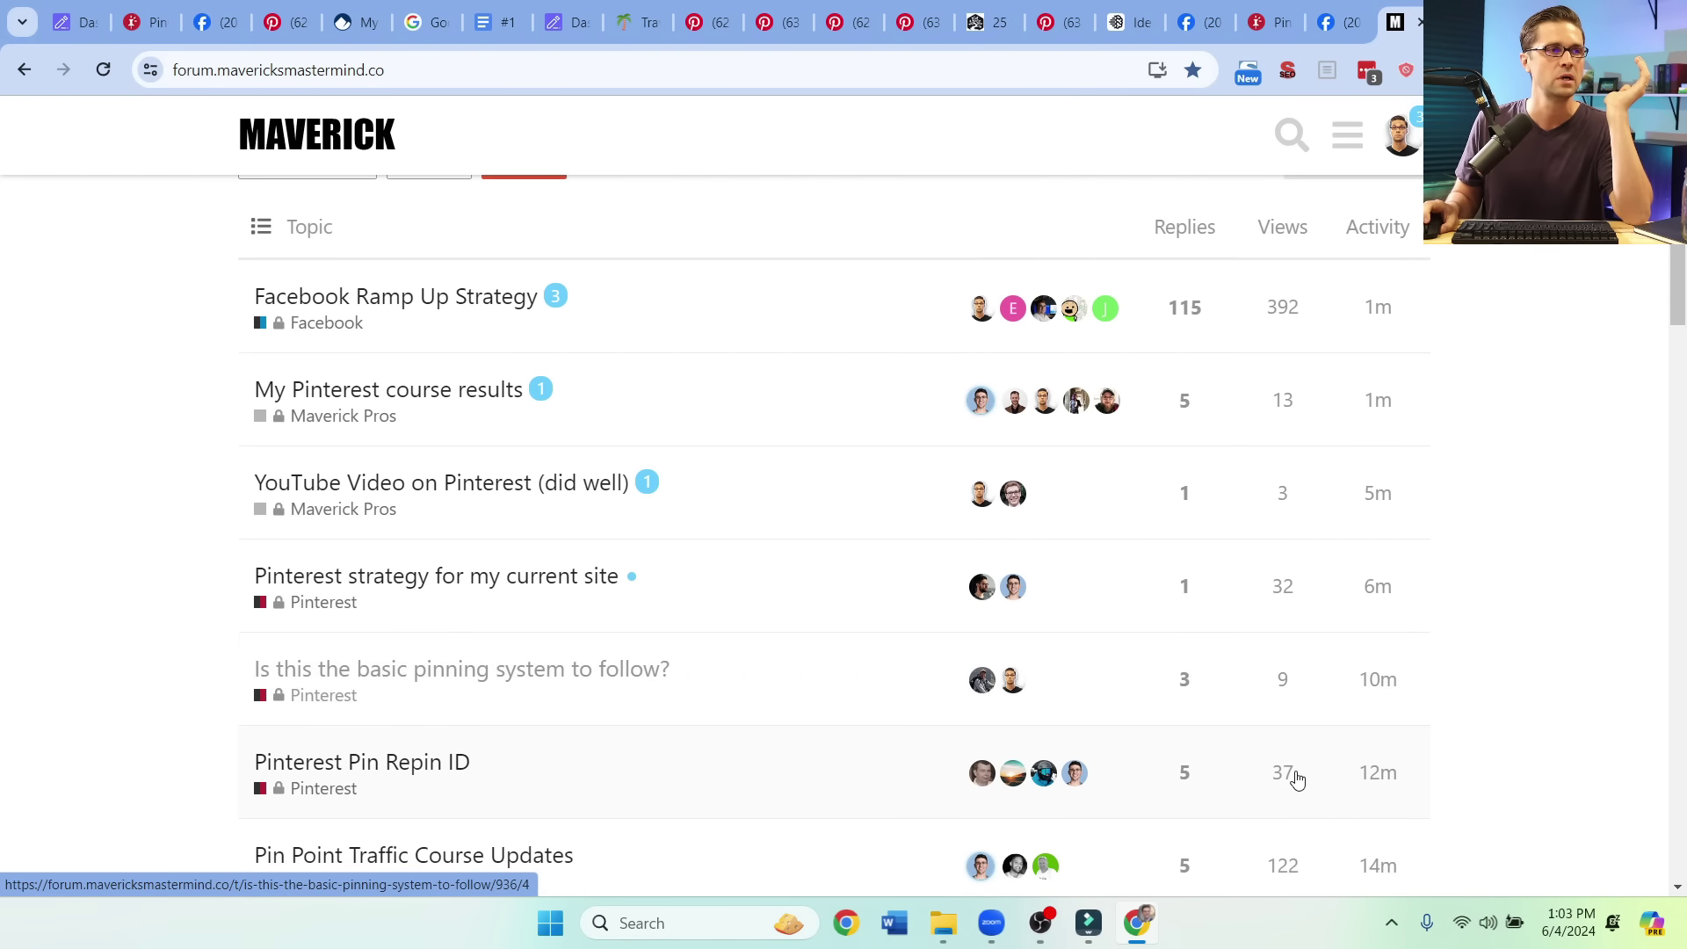